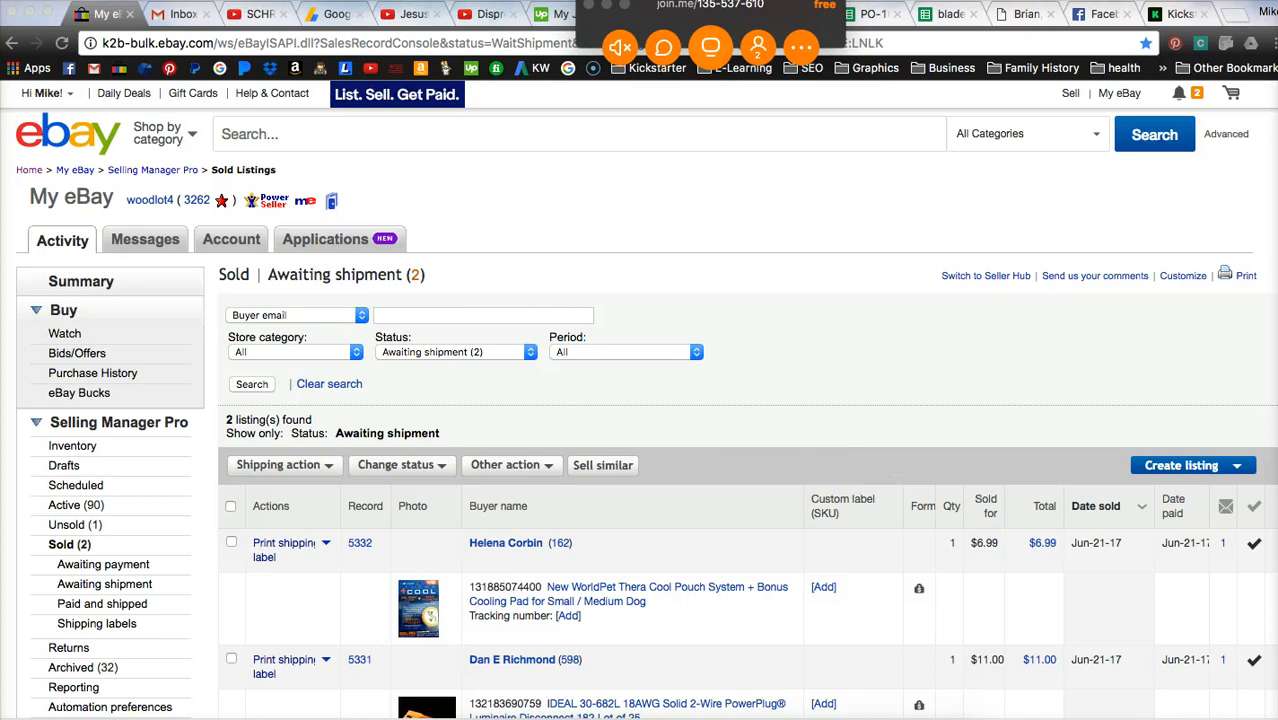
Switch to the elsmentor webinars page and bring up its list of eBay topics.
key("super+Tab")
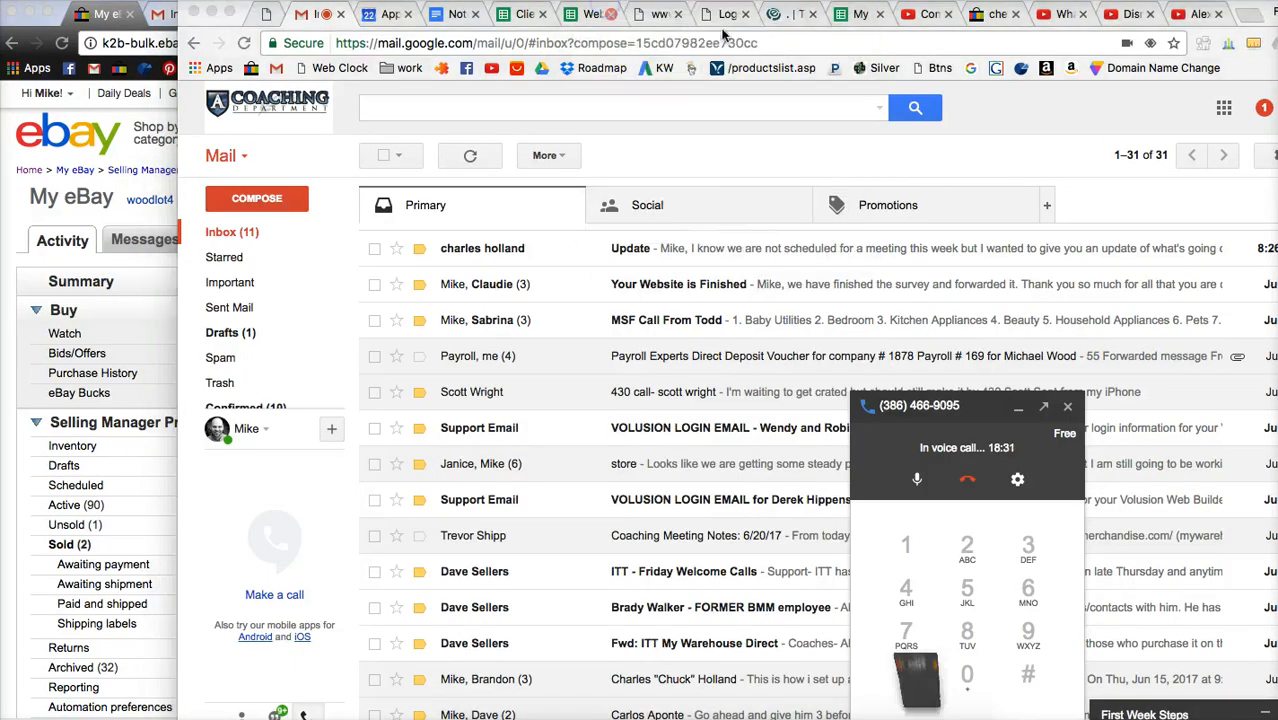
left_click(793, 14)
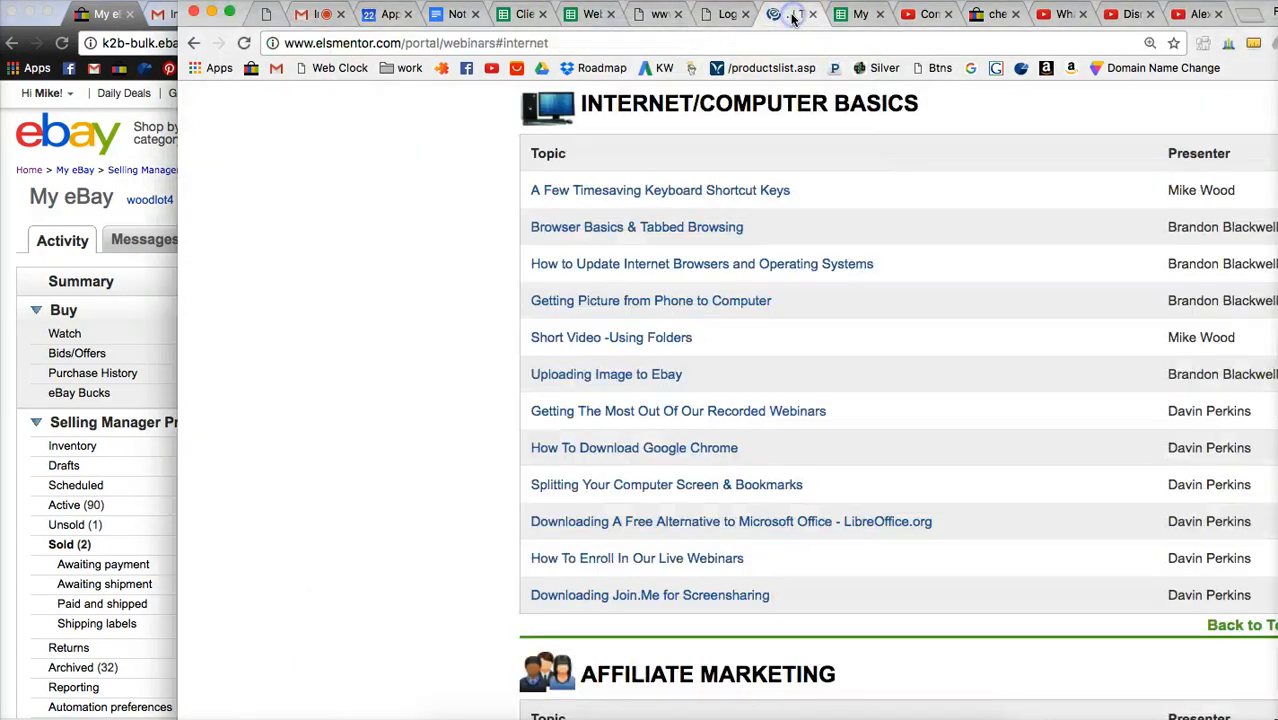
left_click(1240, 624)
scroll(646, 497, "down", 1)
scroll(646, 492, "down", 3)
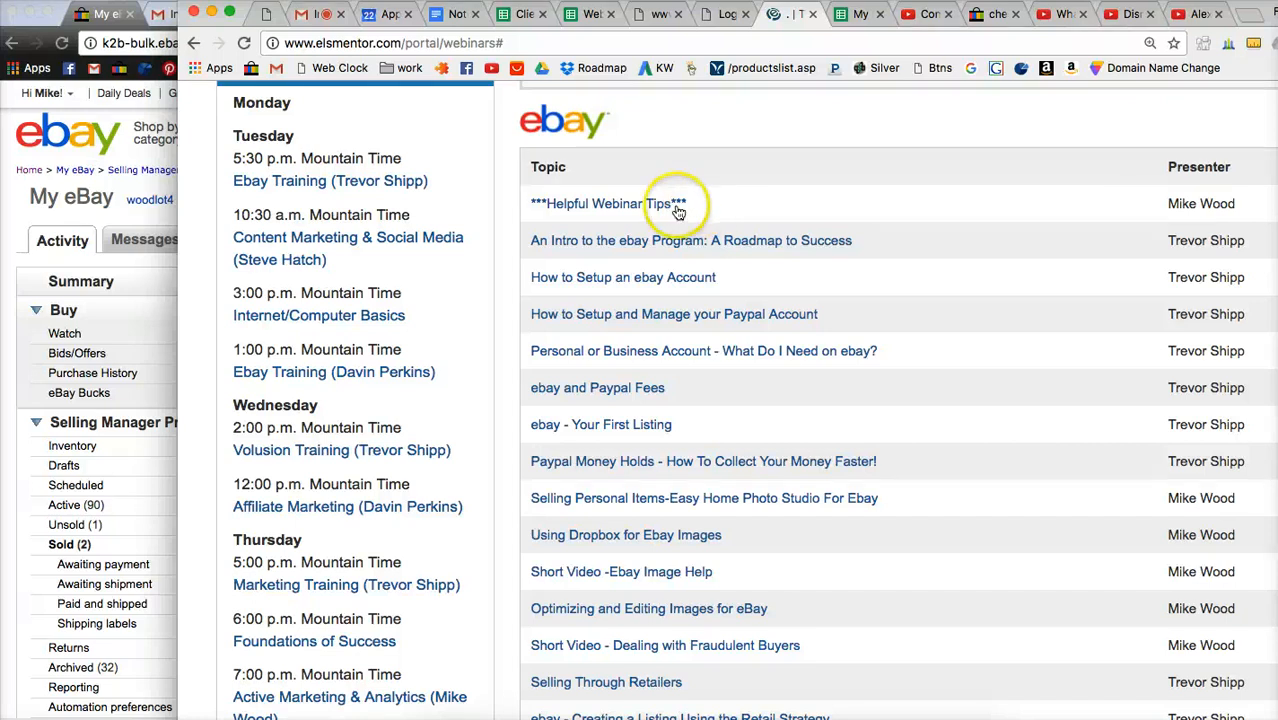
Highlight the "Selling Through Retailers" topic in the eBay webinar list.
scroll(960, 285, "down", 1)
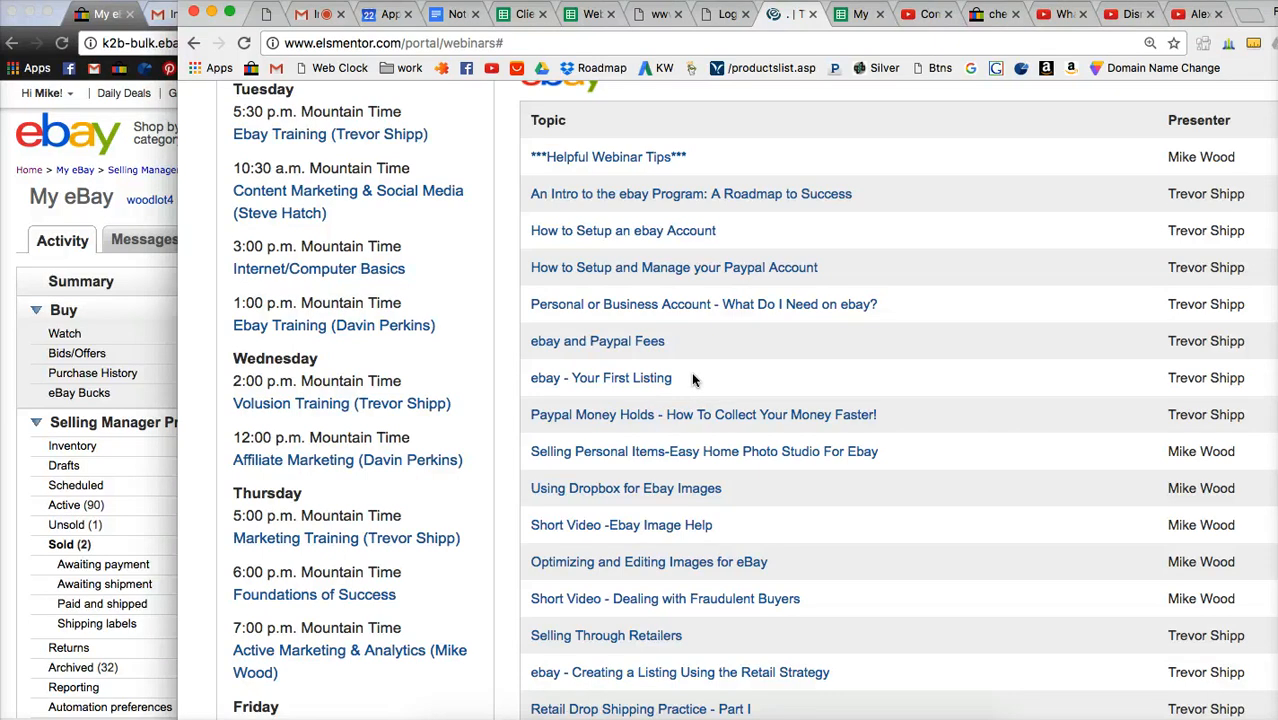
scroll(690, 378, "down", 3)
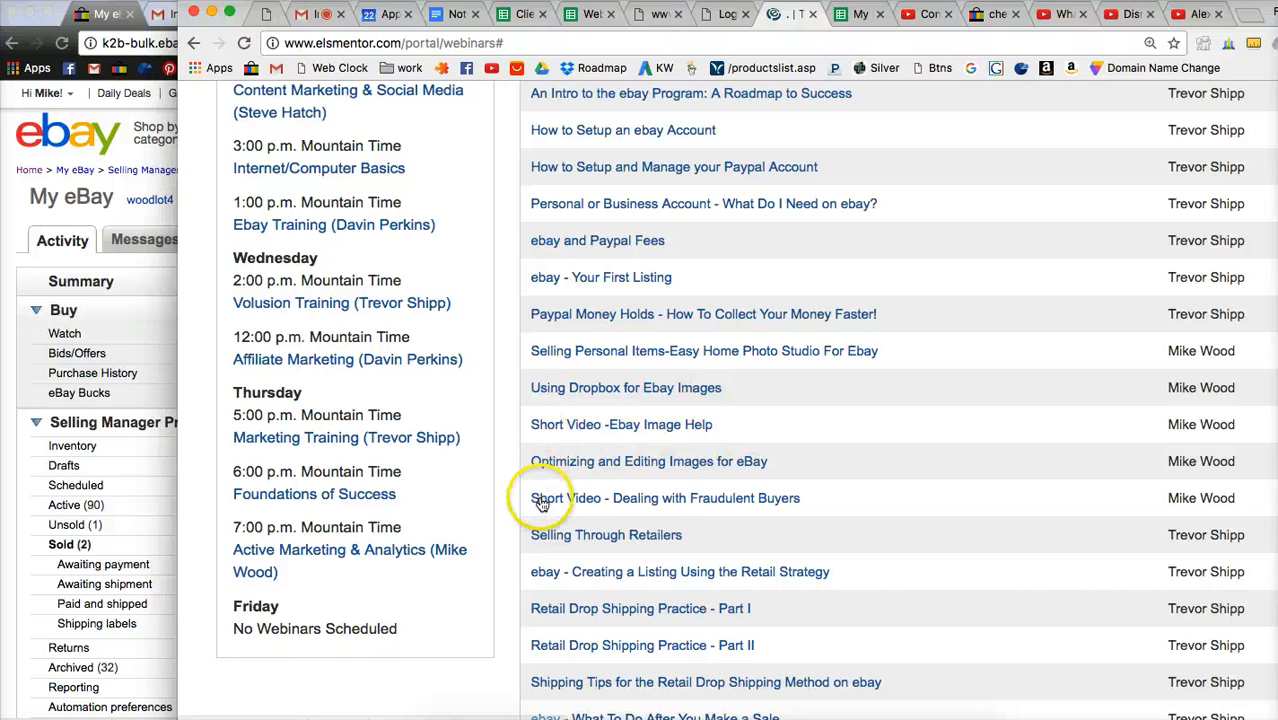
left_click(695, 540)
left_click_drag(695, 540, 522, 535)
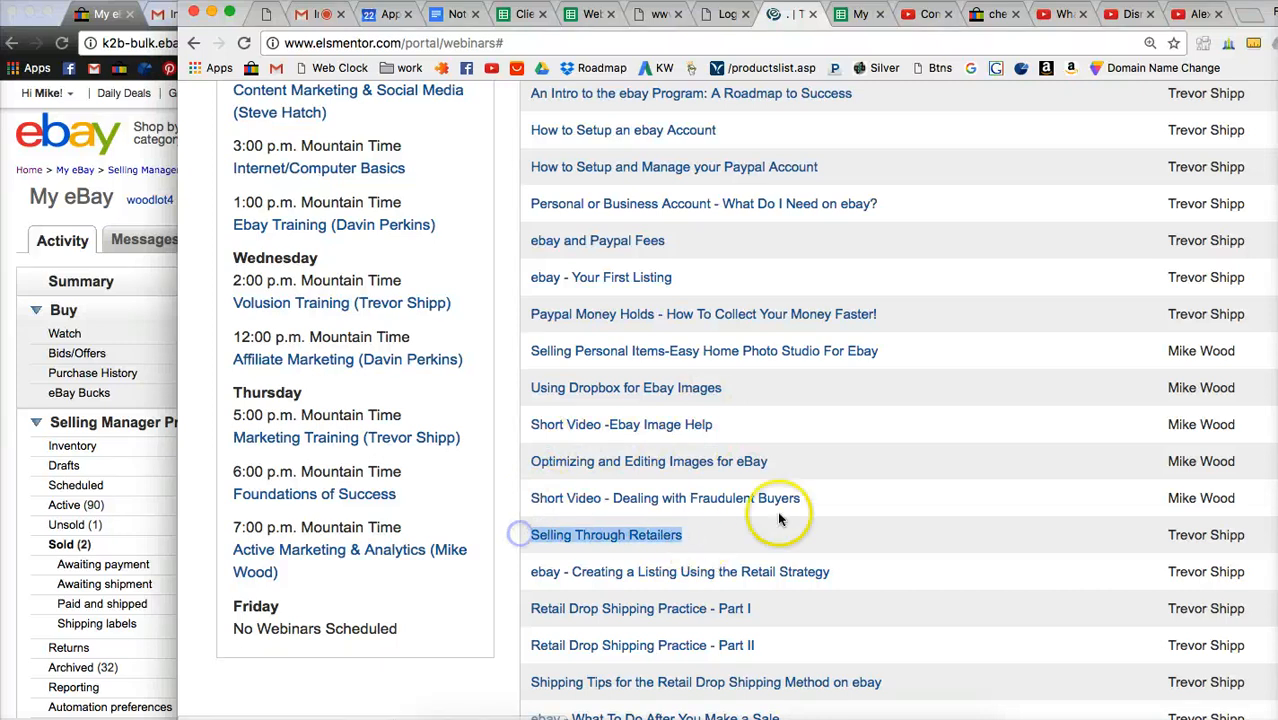
Highlight the Creative eBay webinars from "Creating the Perfect Title" through "Thrift Store eBay Products", followed by "Fortunes from a Quarter".
scroll(820, 495, "down", 3)
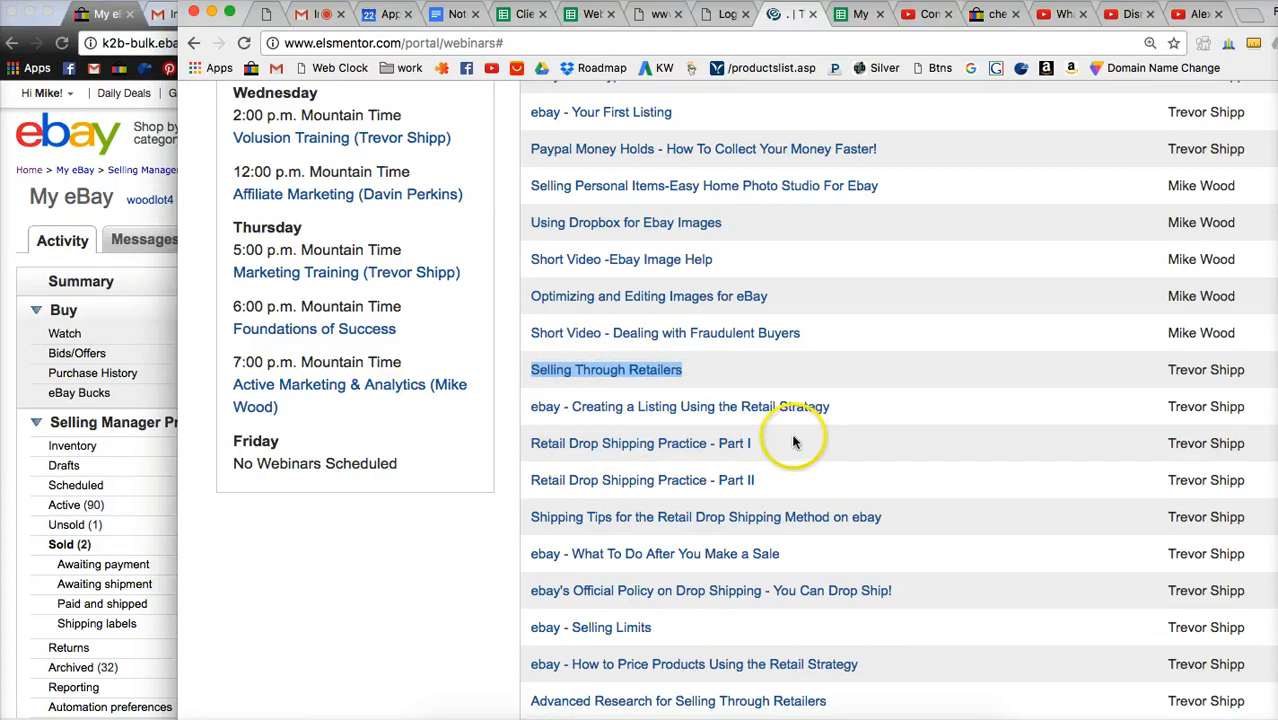
scroll(760, 430, "down", 5)
scroll(697, 400, "down", 4)
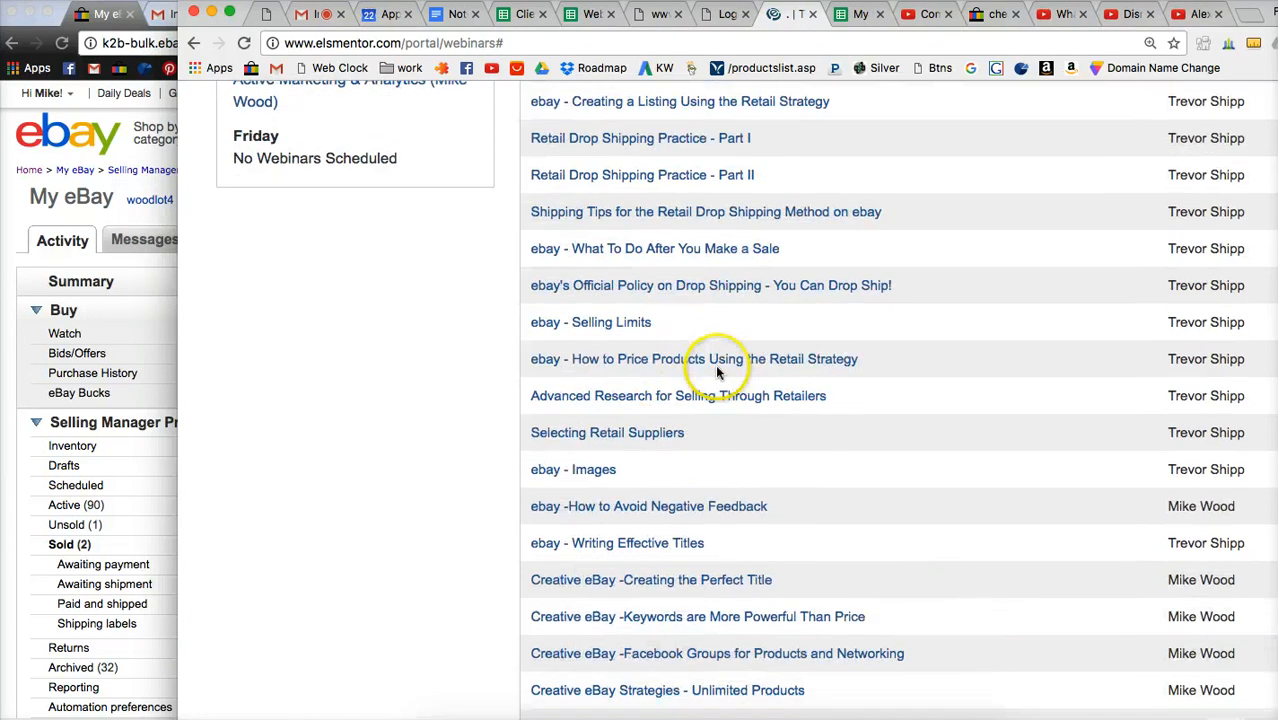
scroll(770, 307, "down", 5)
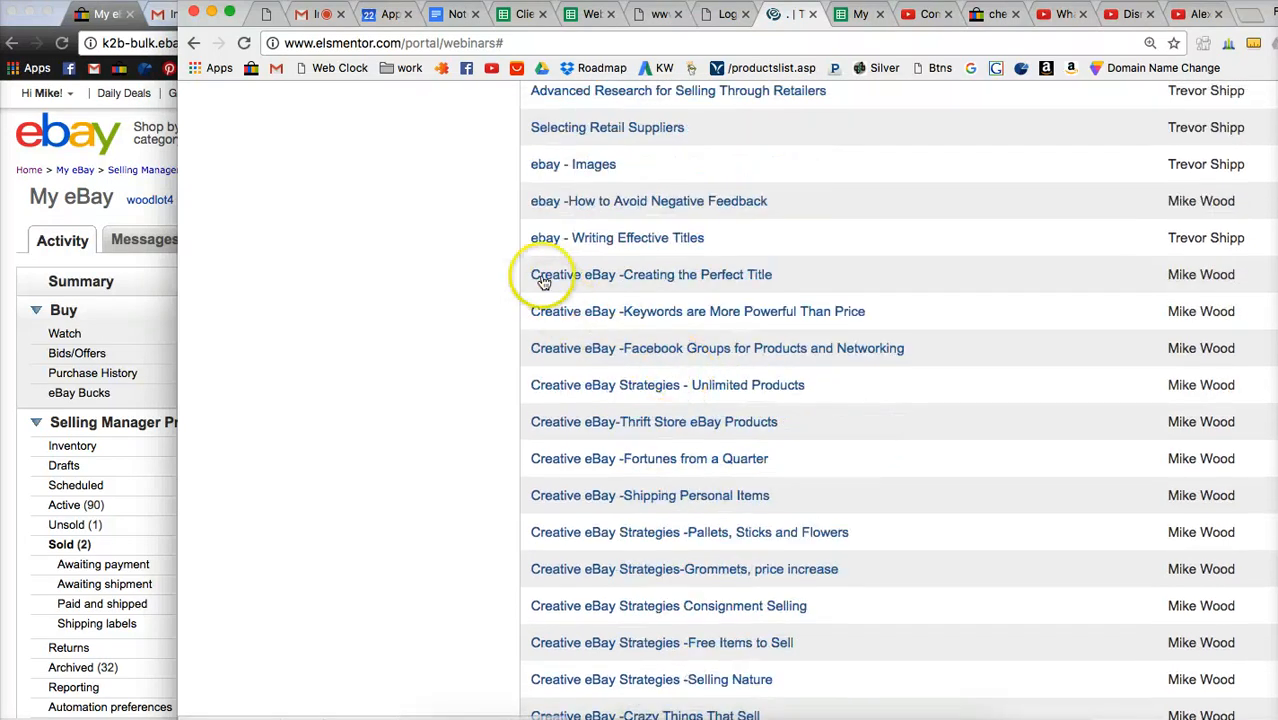
left_click_drag(512, 272, 885, 427)
scroll(885, 420, "down", 2)
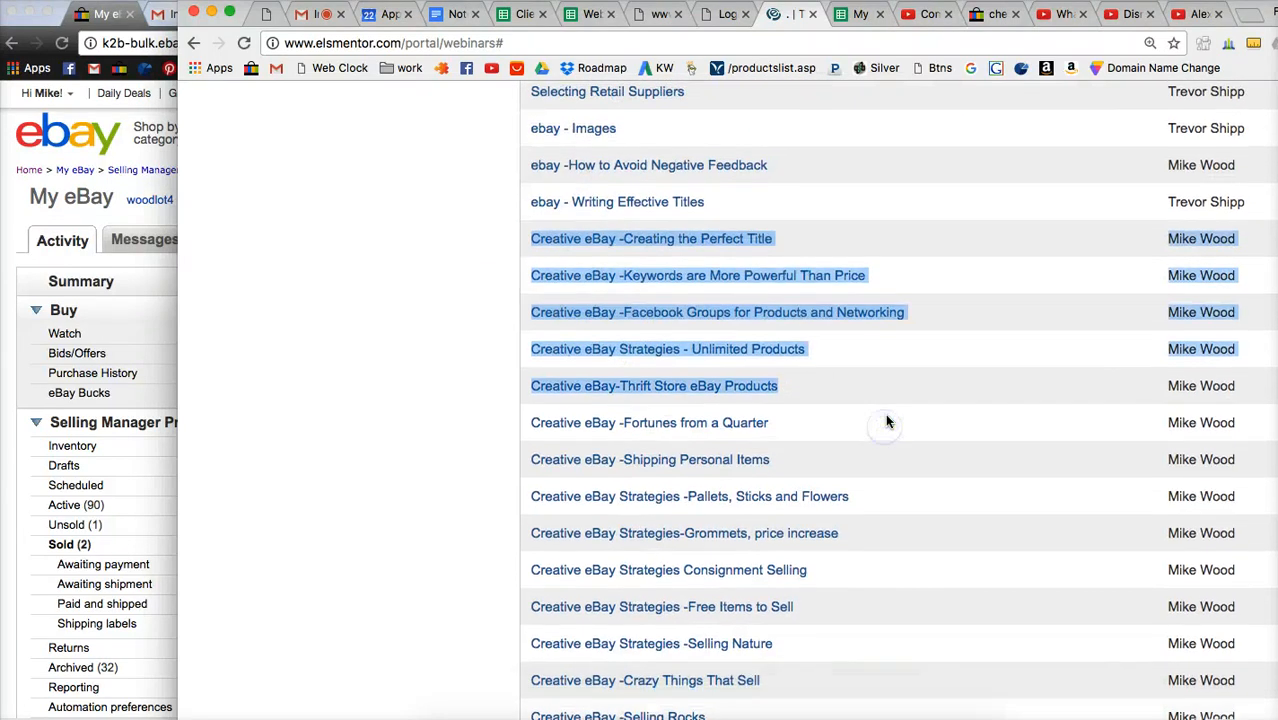
scroll(880, 416, "down", 1)
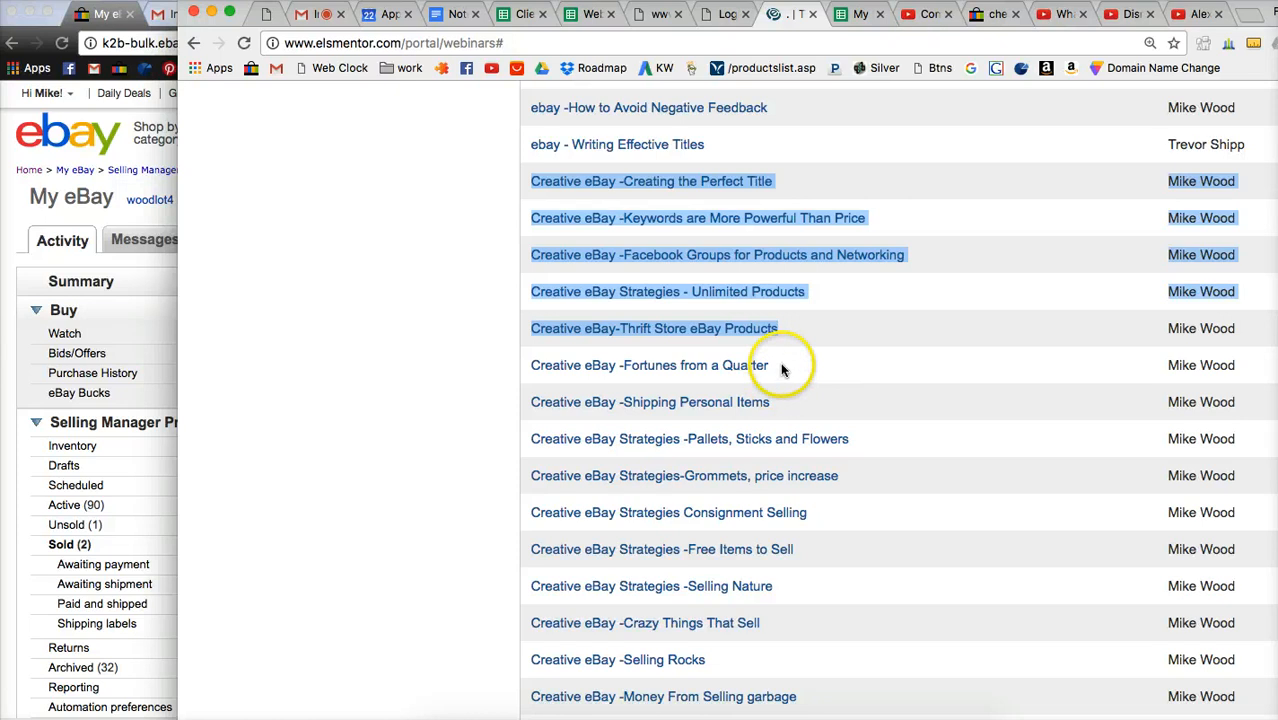
mouse_move(782, 365)
left_mouse_down()
mouse_move(622, 365)
mouse_move(787, 366)
left_mouse_up()
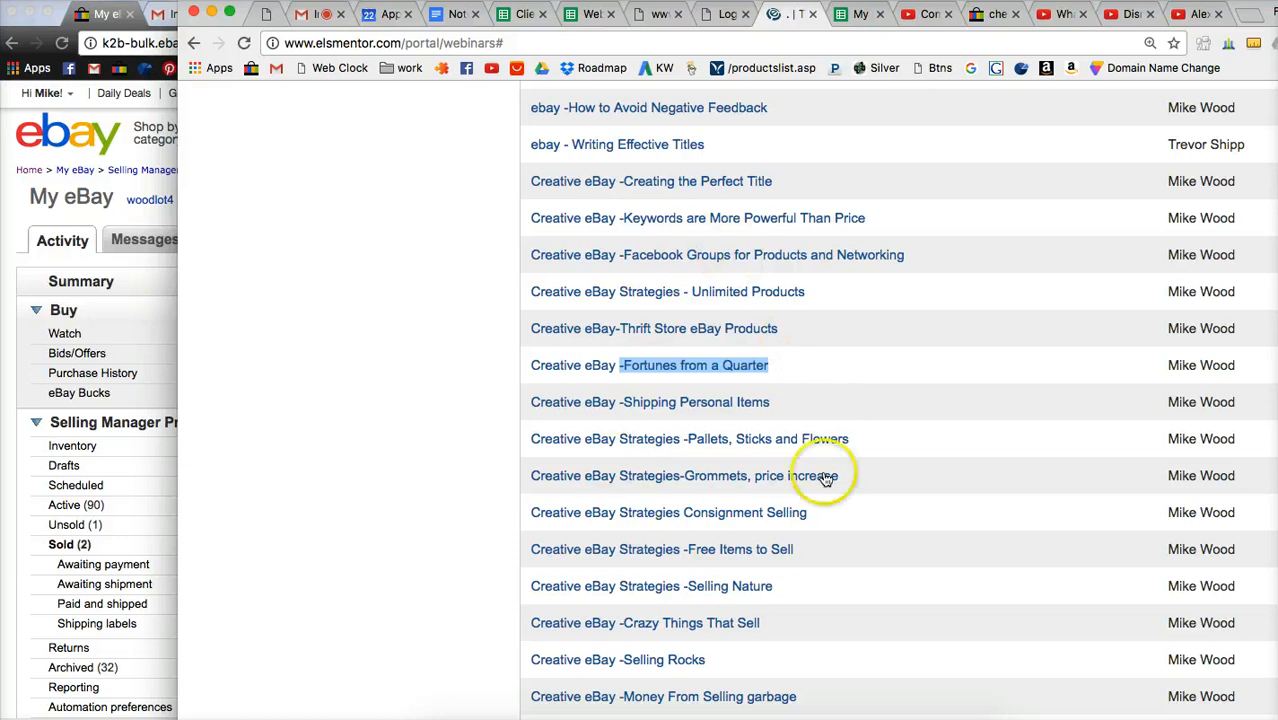
Switch to the eBay sold listings and review the orders awaiting shipment.
left_click(22, 254)
scroll(762, 390, "down", 1)
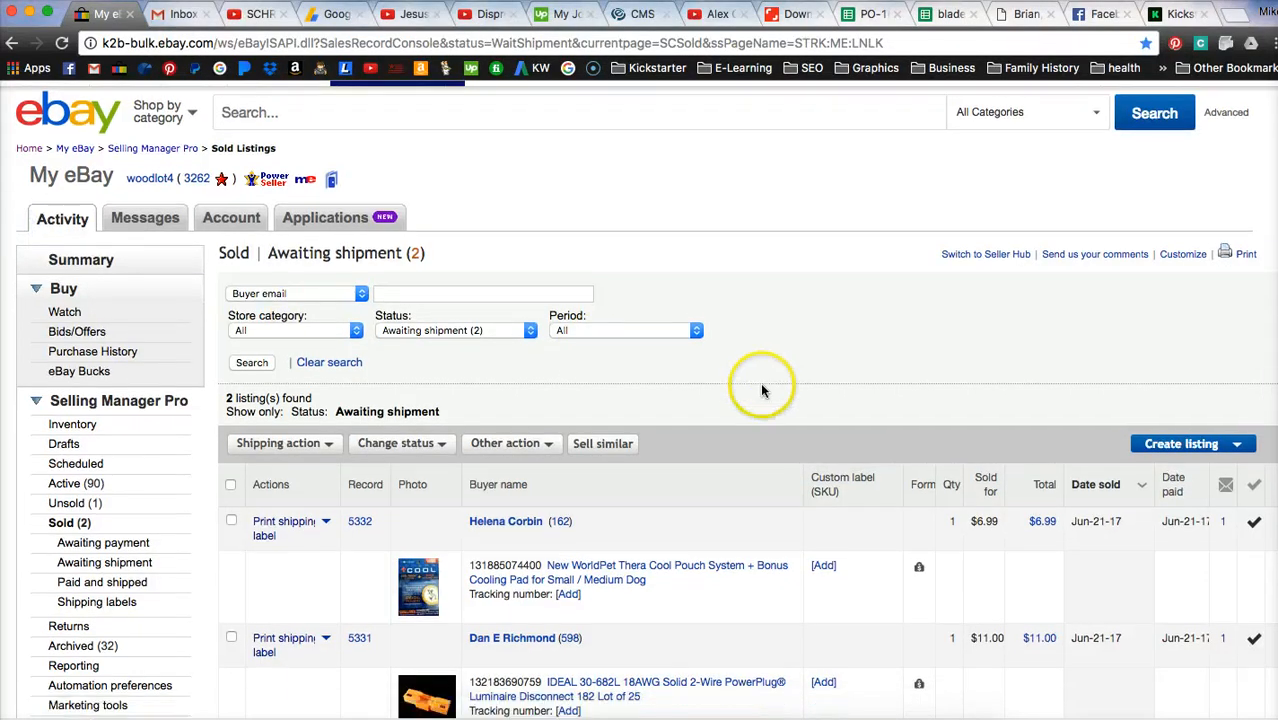
scroll(750, 390, "down", 3)
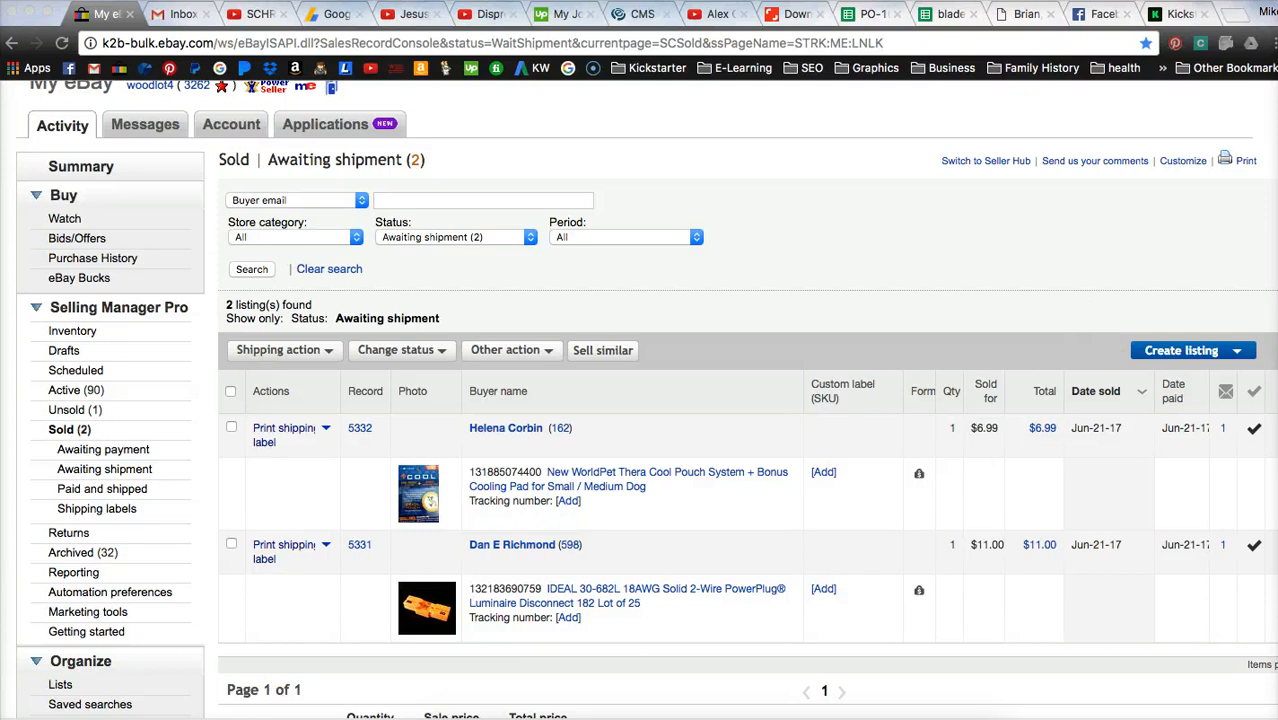
Return to the webinars page and show its Webinars By Topic overview.
left_click(1265, 281)
scroll(1221, 280, "up", 10)
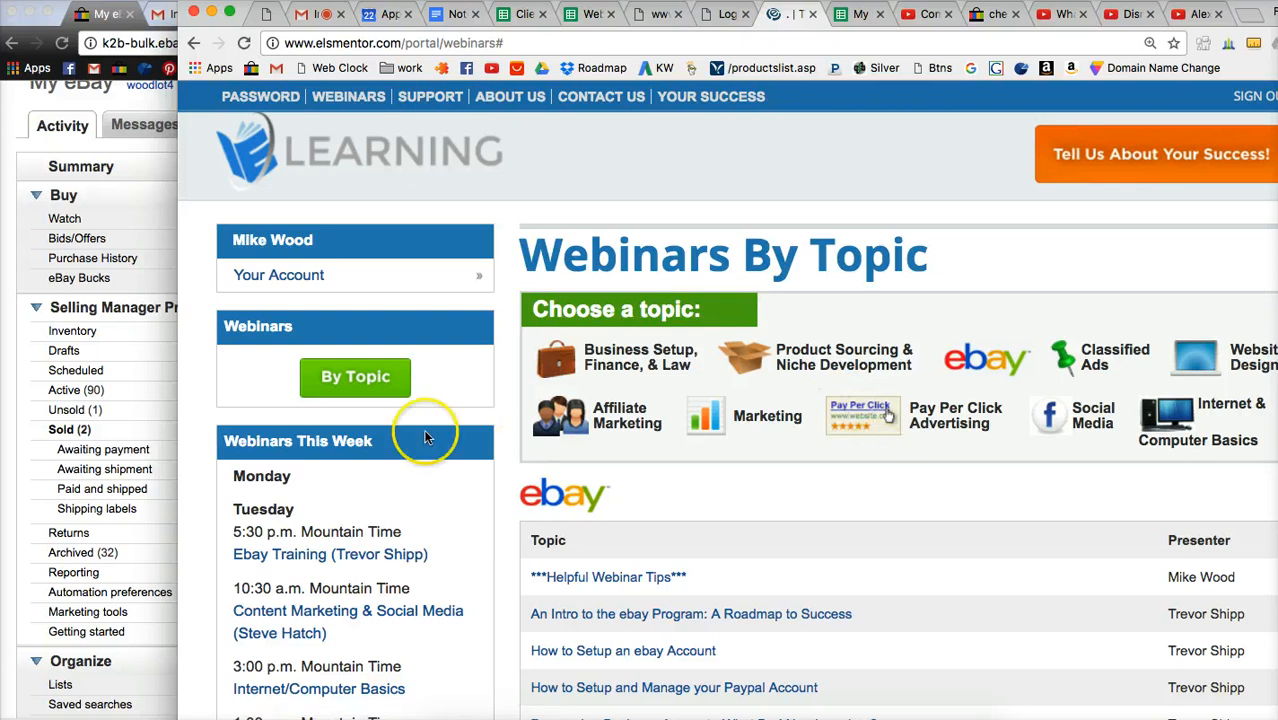
Bring the eBay sold listings back to the front and show the start of the page.
left_click(10, 310)
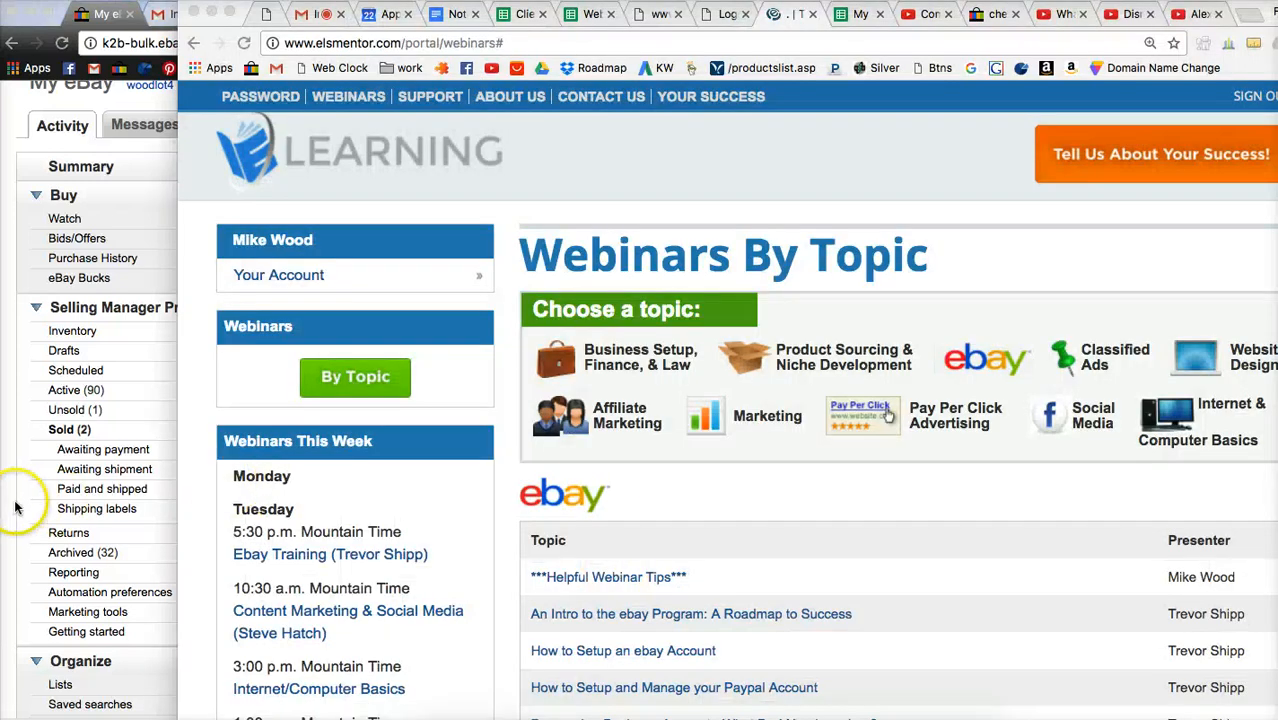
left_click(8, 502)
left_click(866, 287)
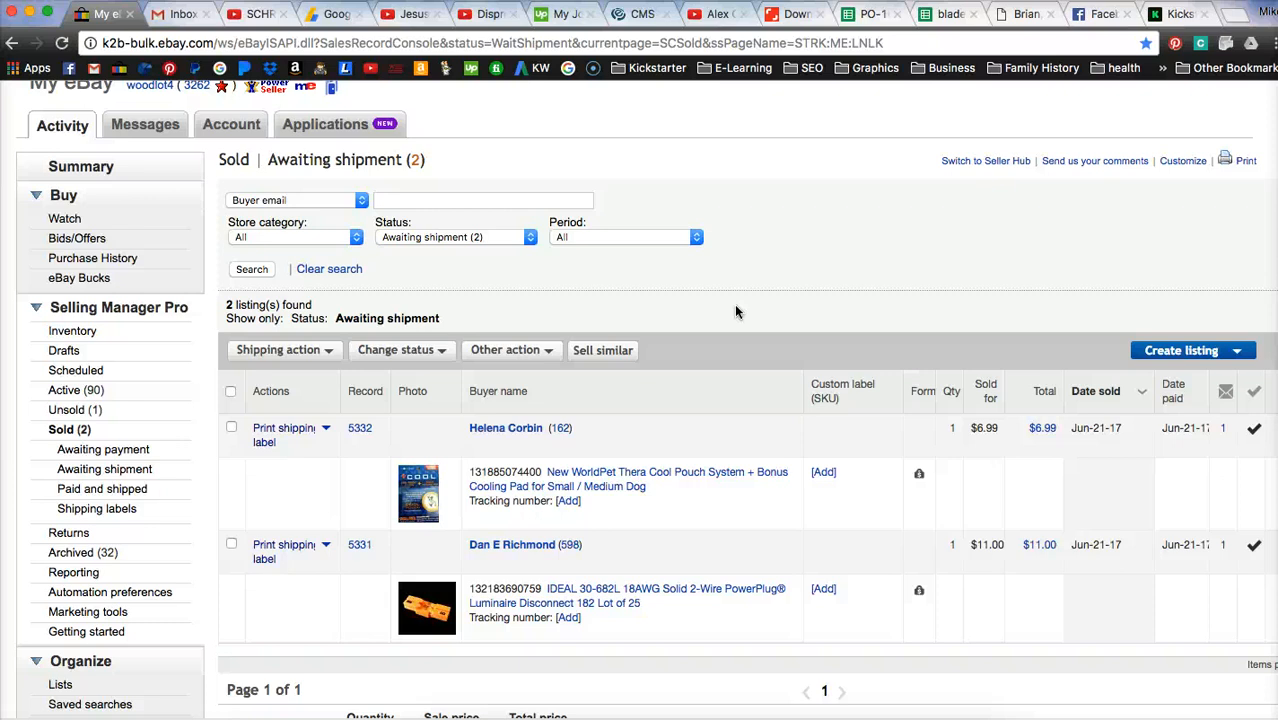
scroll(702, 314, "up", 2)
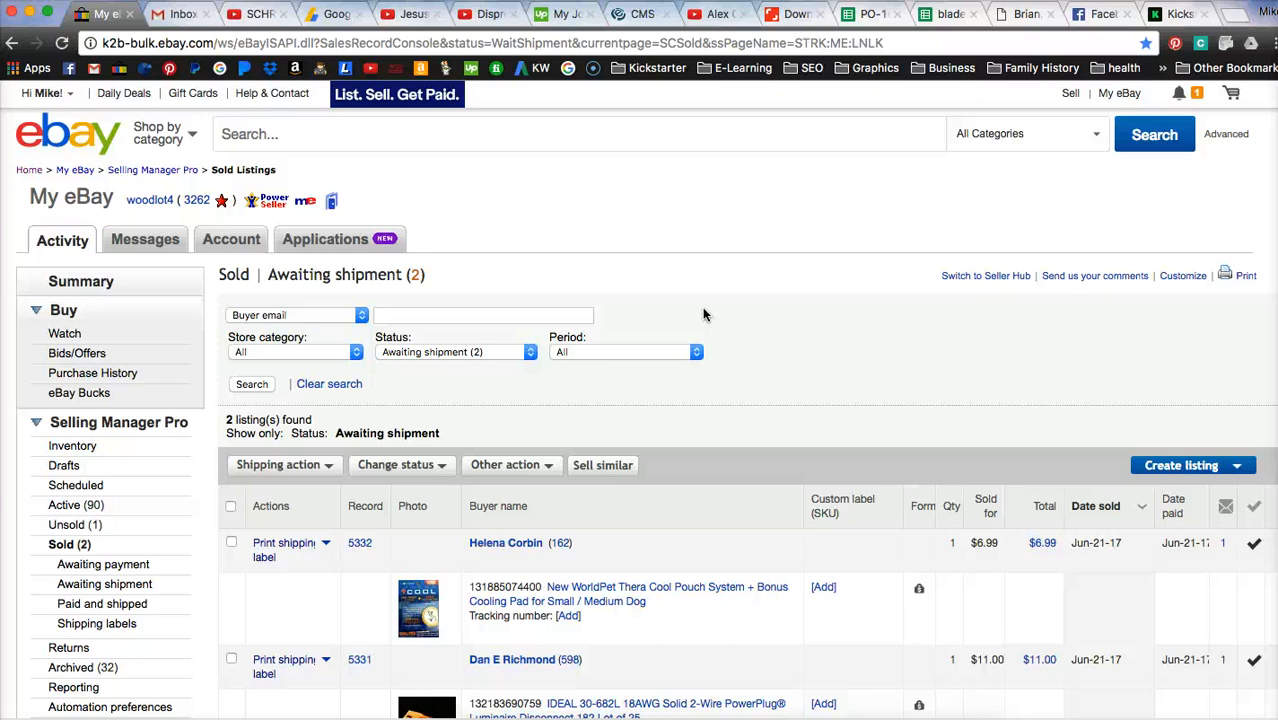
Highlight the retail selling webinars, from "Selling Through Retailers" to "Retail Drop Shipping Practice - Part II", and clear the selection.
left_click(1276, 290)
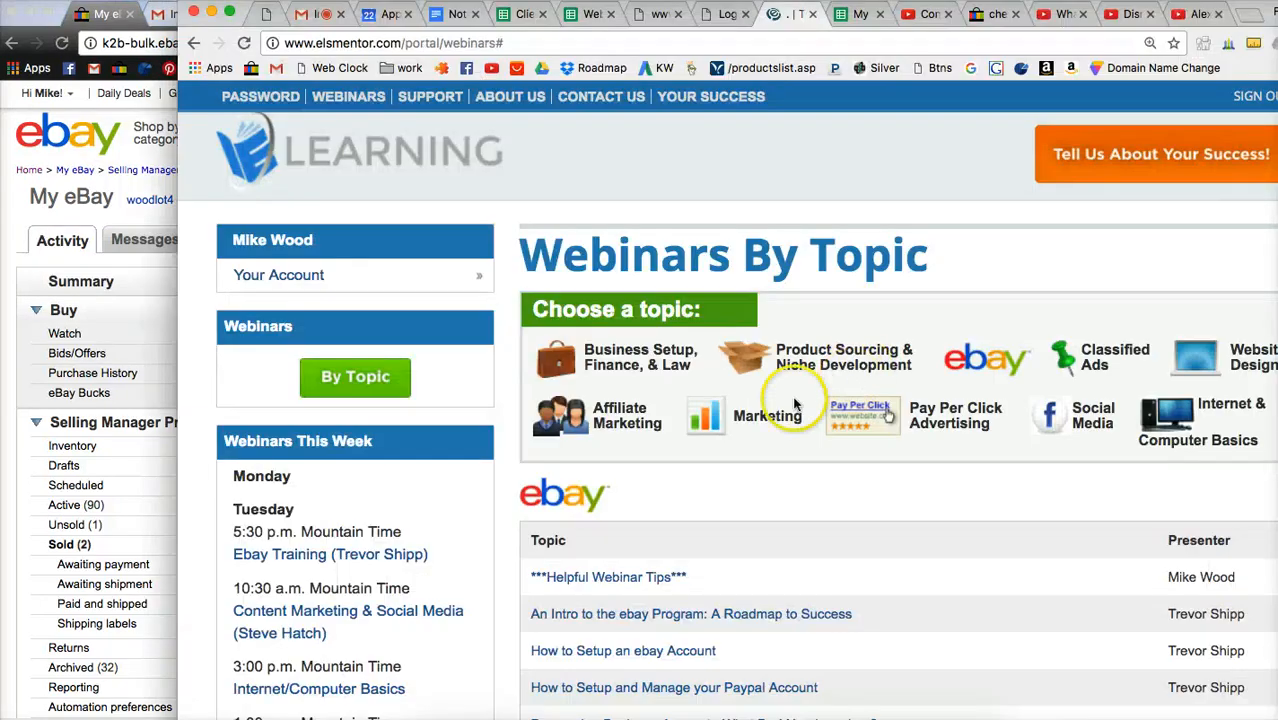
scroll(795, 403, "down", 5)
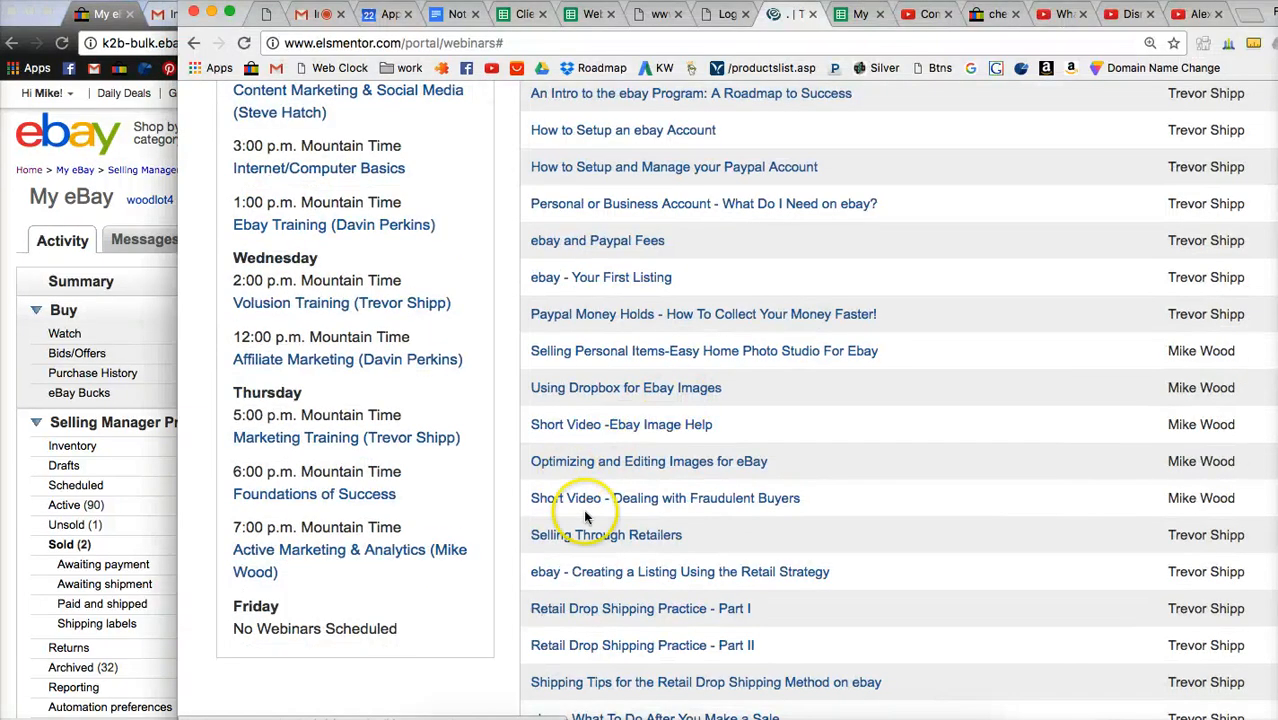
left_click_drag(700, 532, 522, 530)
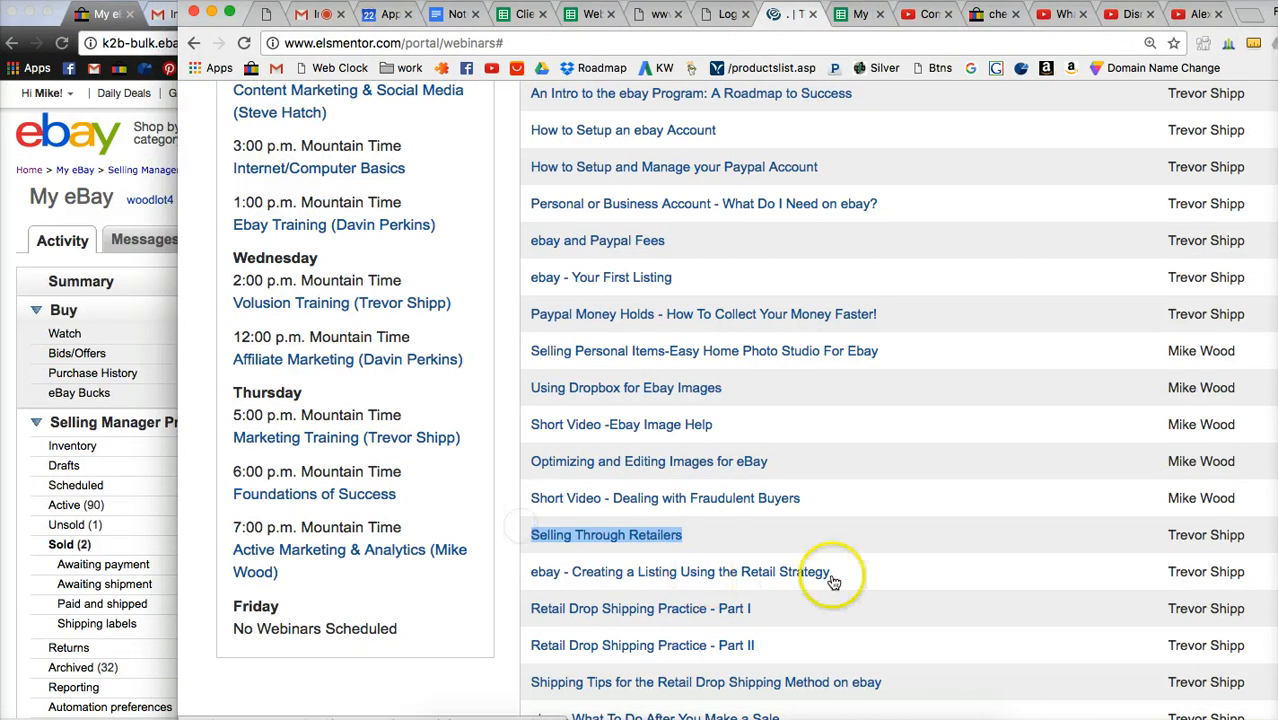
left_click_drag(860, 573, 612, 563)
left_click_drag(762, 604, 586, 596)
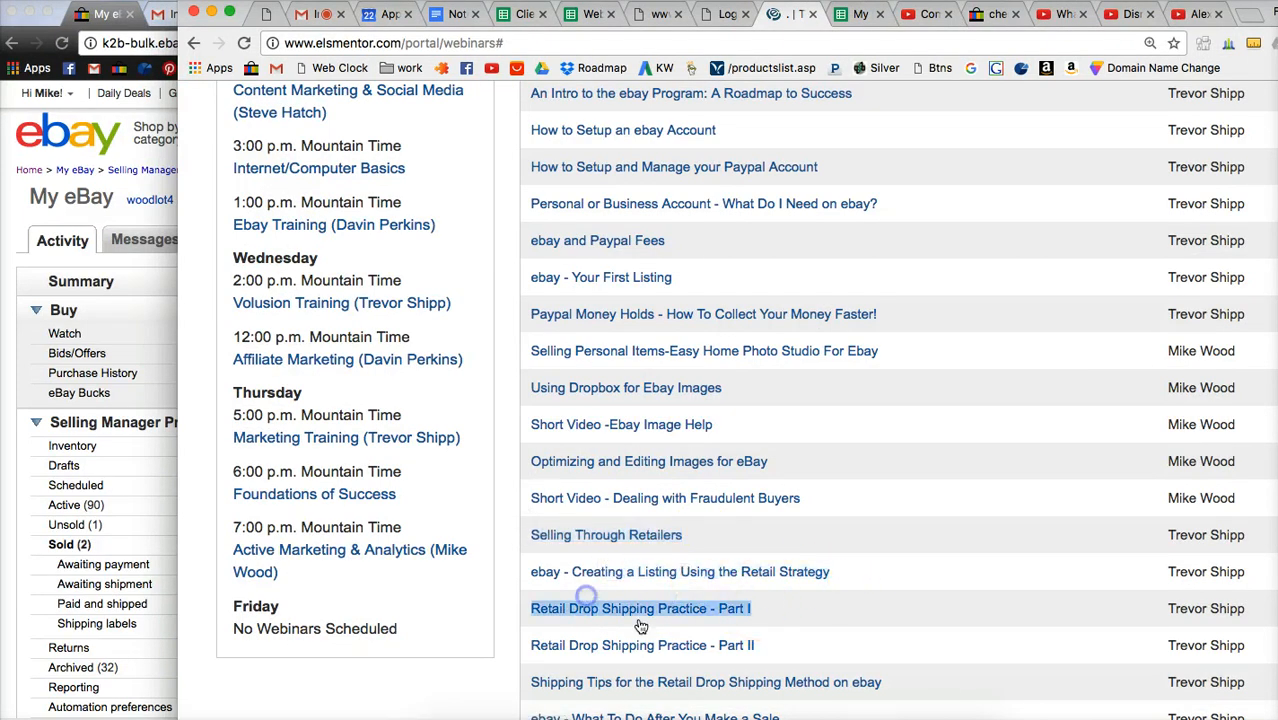
left_click_drag(758, 645, 540, 598)
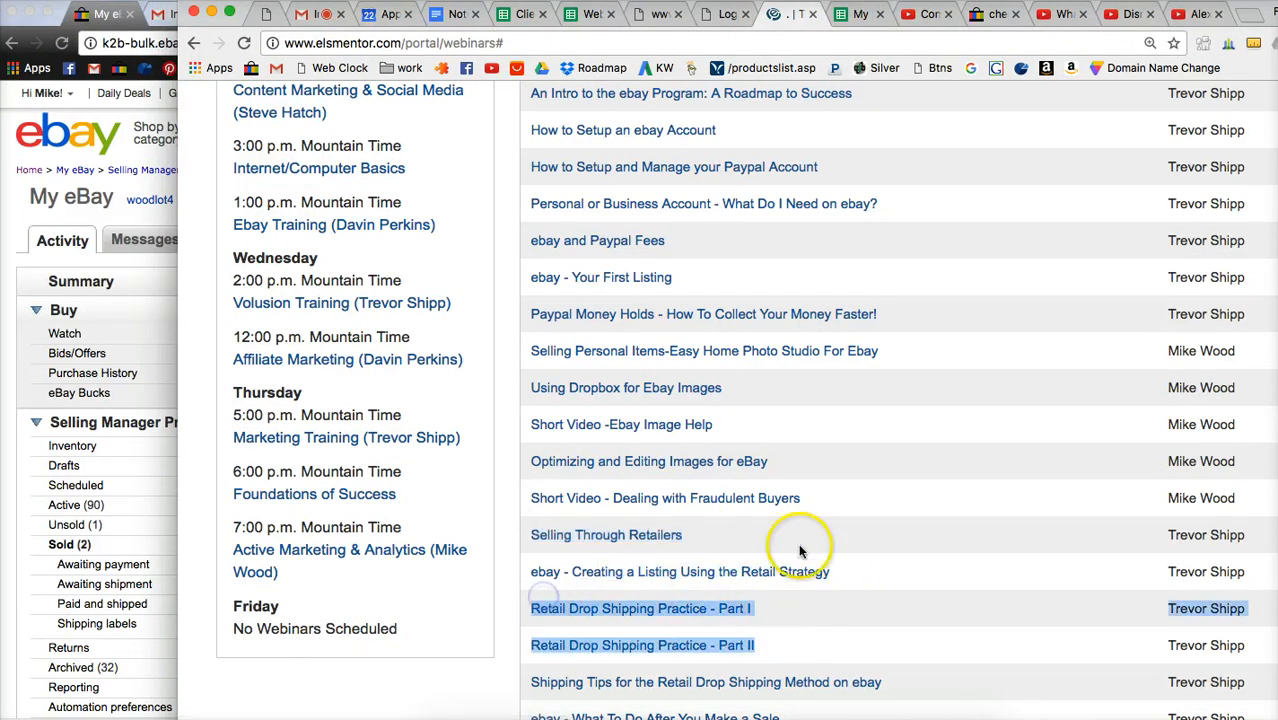
left_click(903, 545)
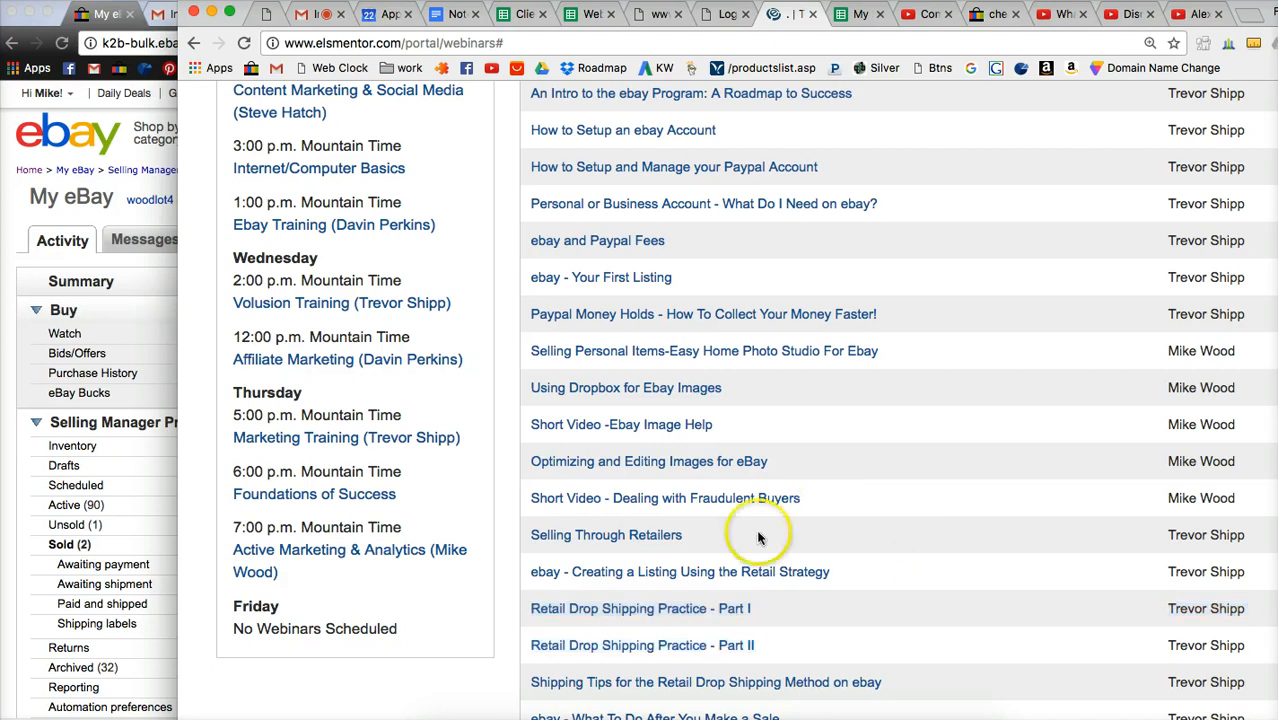
Go back to My eBay, open the draft listings through the Sell page and look over the drafts.
left_click(13, 234)
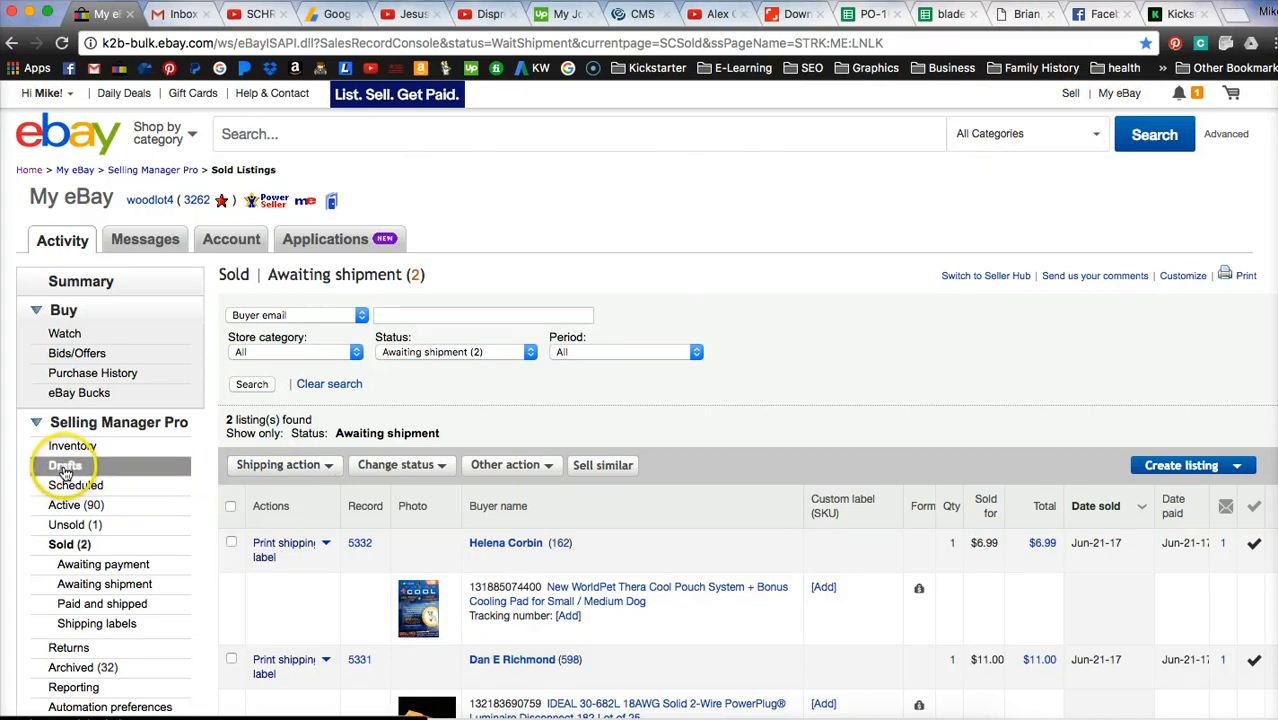
left_click(1070, 94)
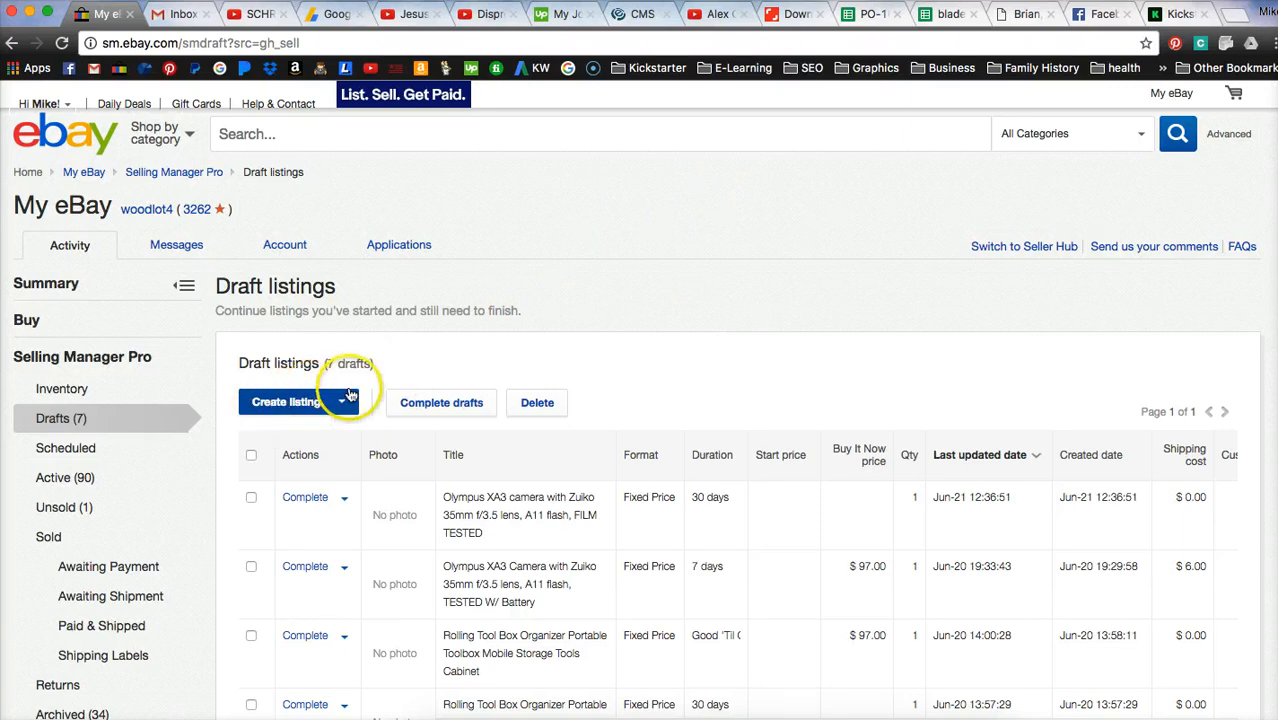
scroll(638, 267, "down", 1)
scroll(636, 267, "down", 2)
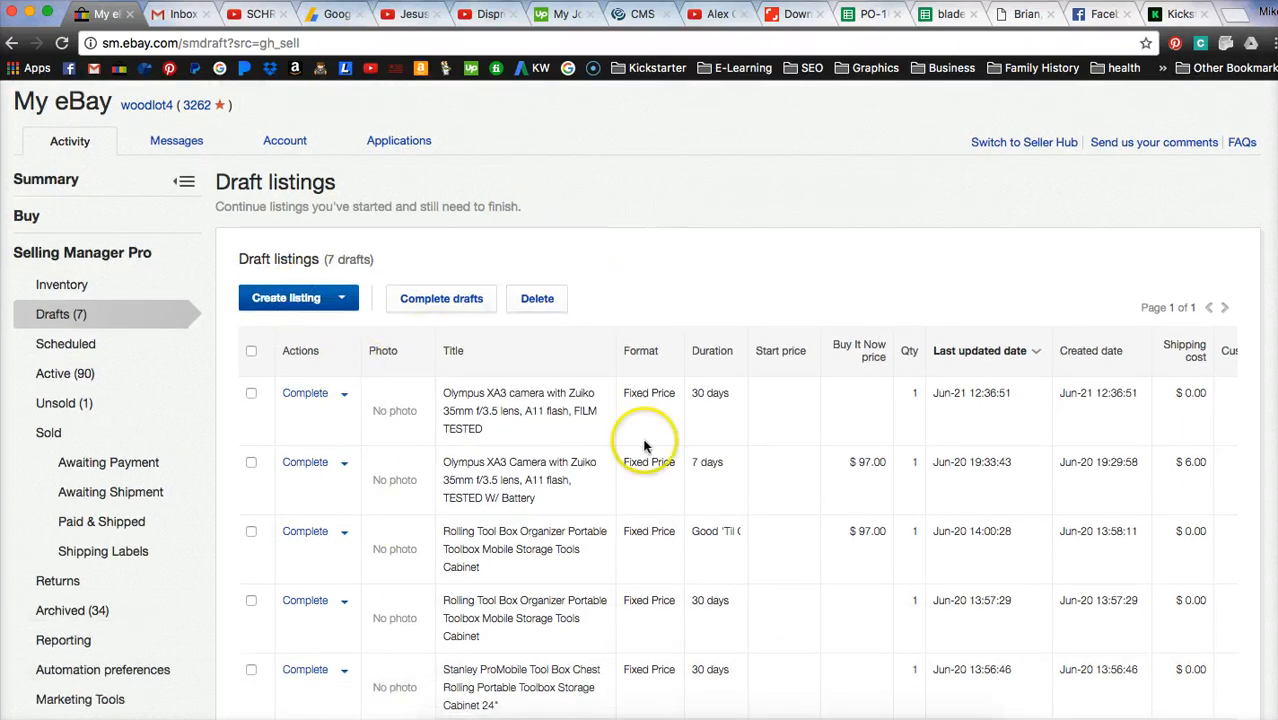
scroll(507, 541, "down", 1)
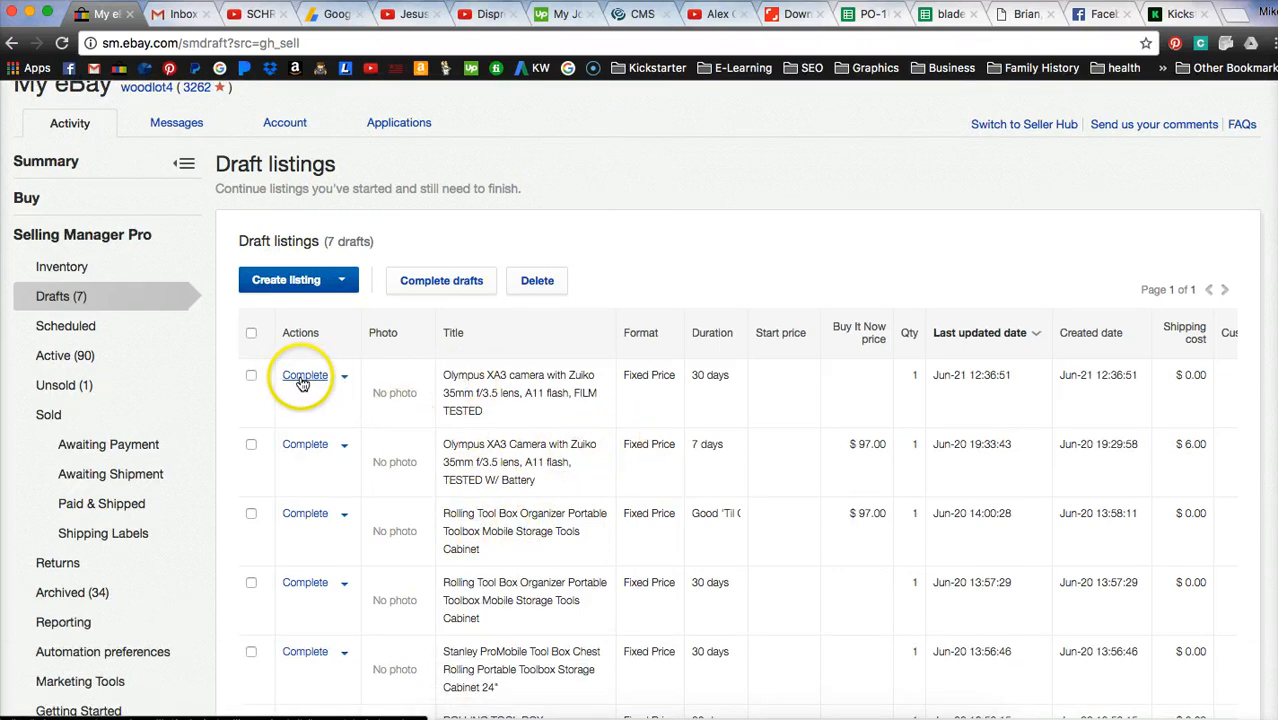
scroll(306, 405, "up", 3)
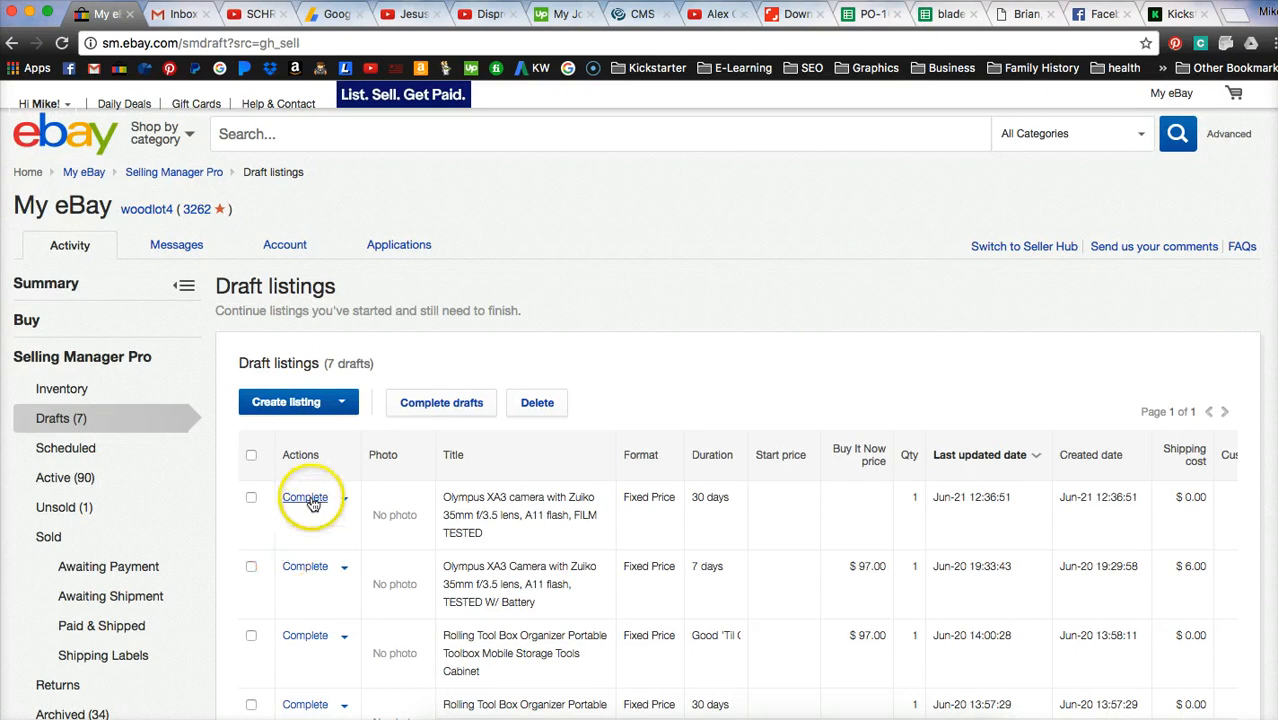
Search eBay for "digimon cards" in all categories, using the suggested search term.
left_click(288, 135)
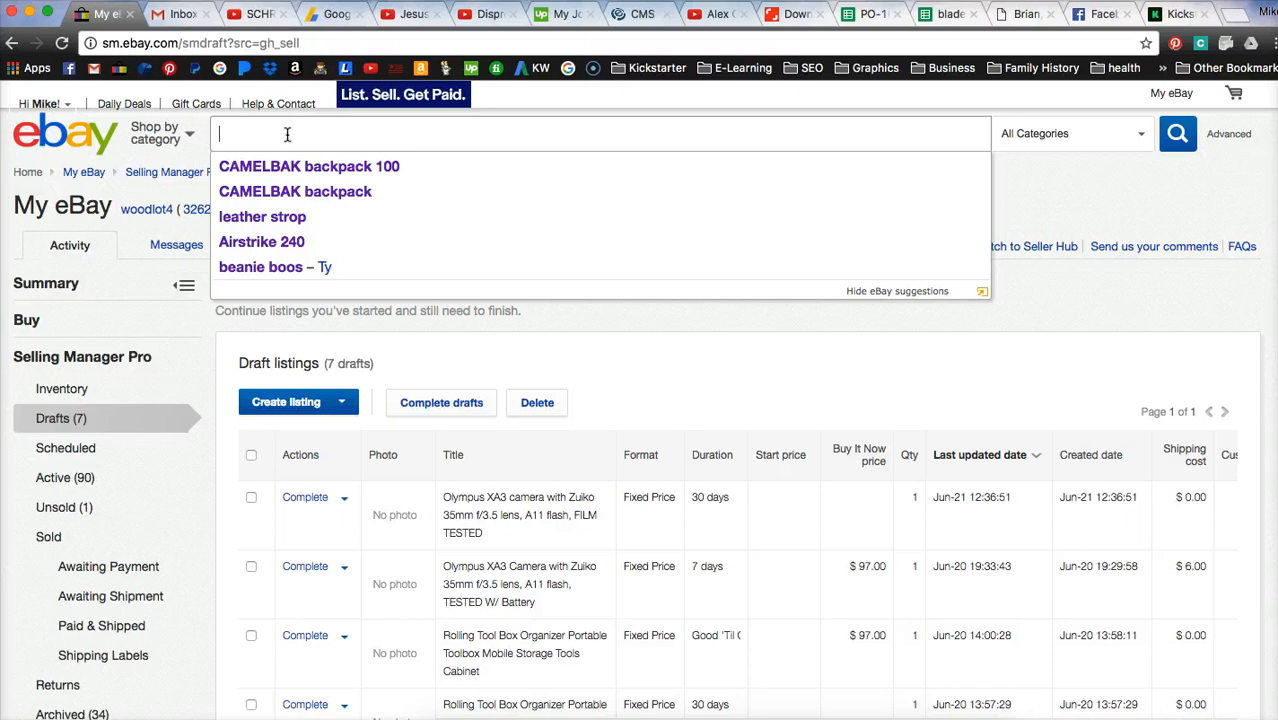
type("dig")
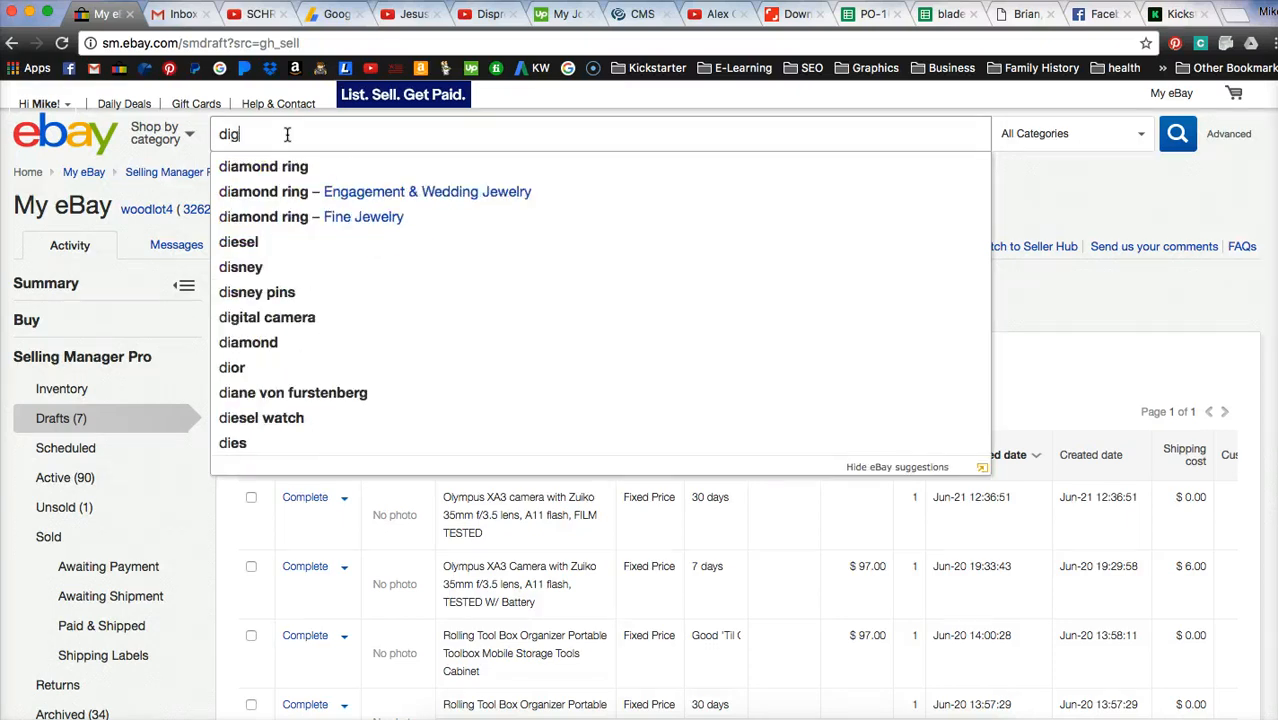
type("imo")
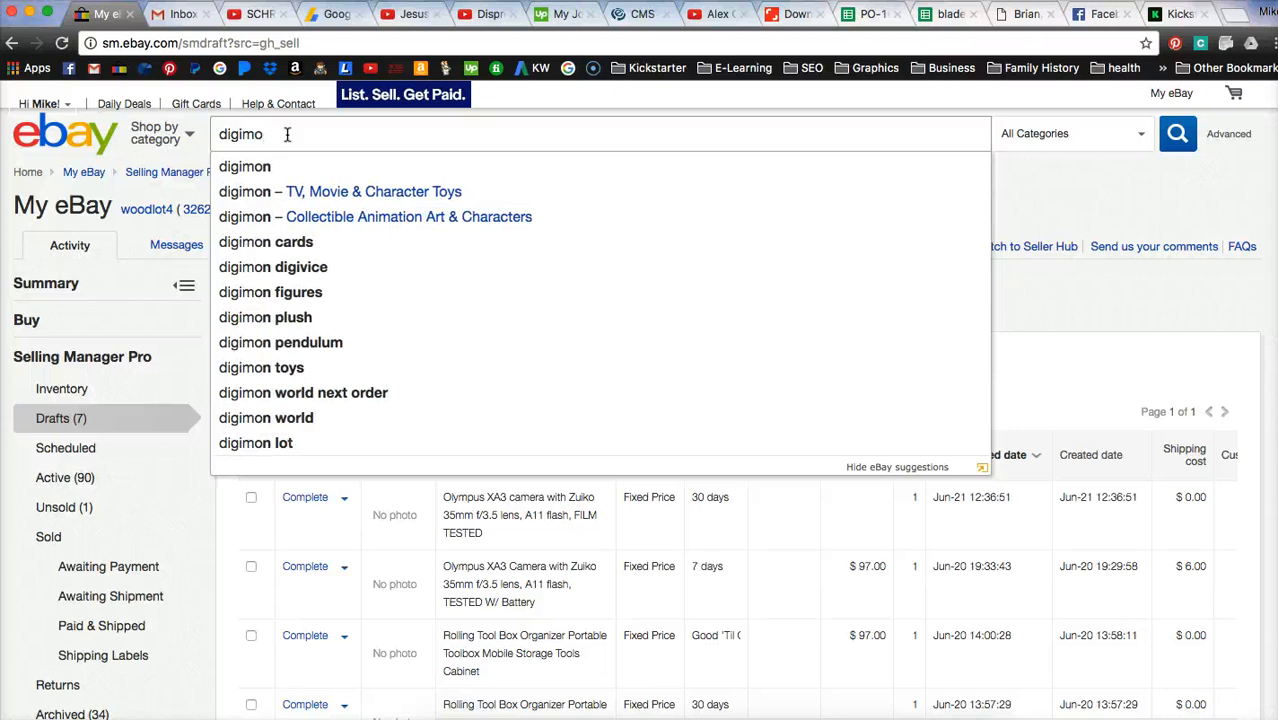
key("Down")
key("Down")
key("Down")
key("Down")
key("Return")
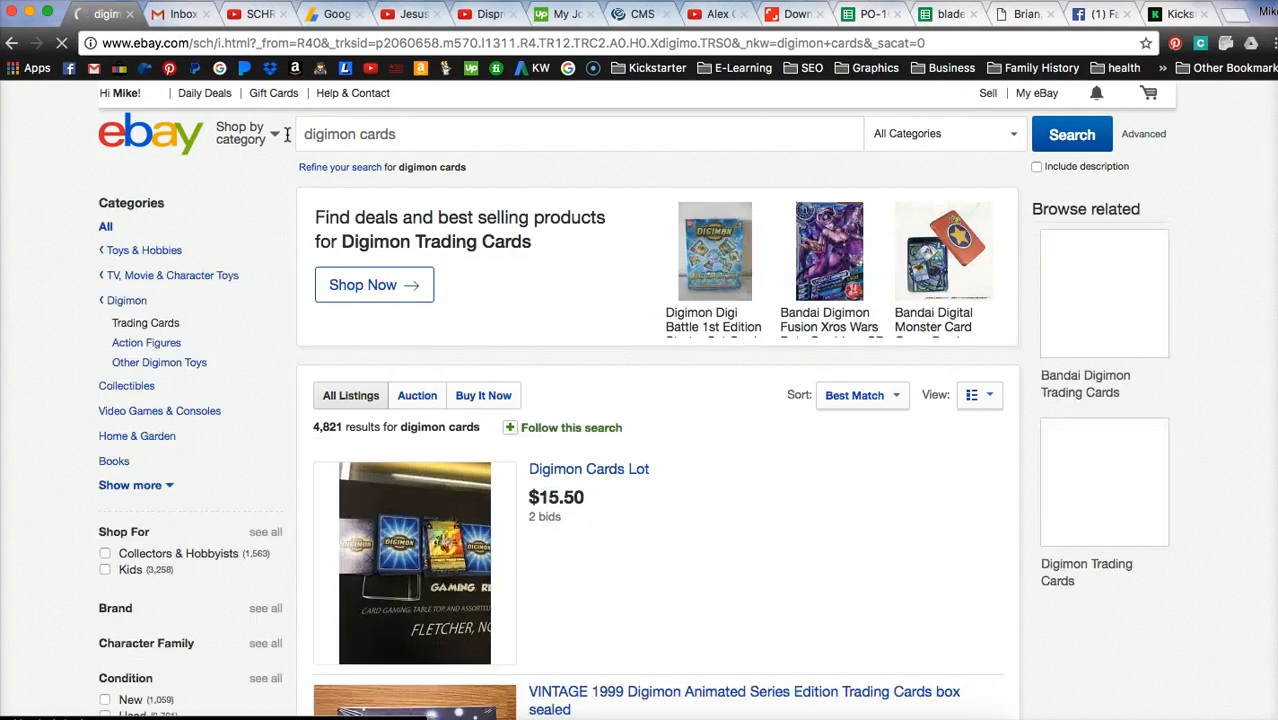
Look through the first listings in the digimon cards search results.
scroll(645, 376, "down", 3)
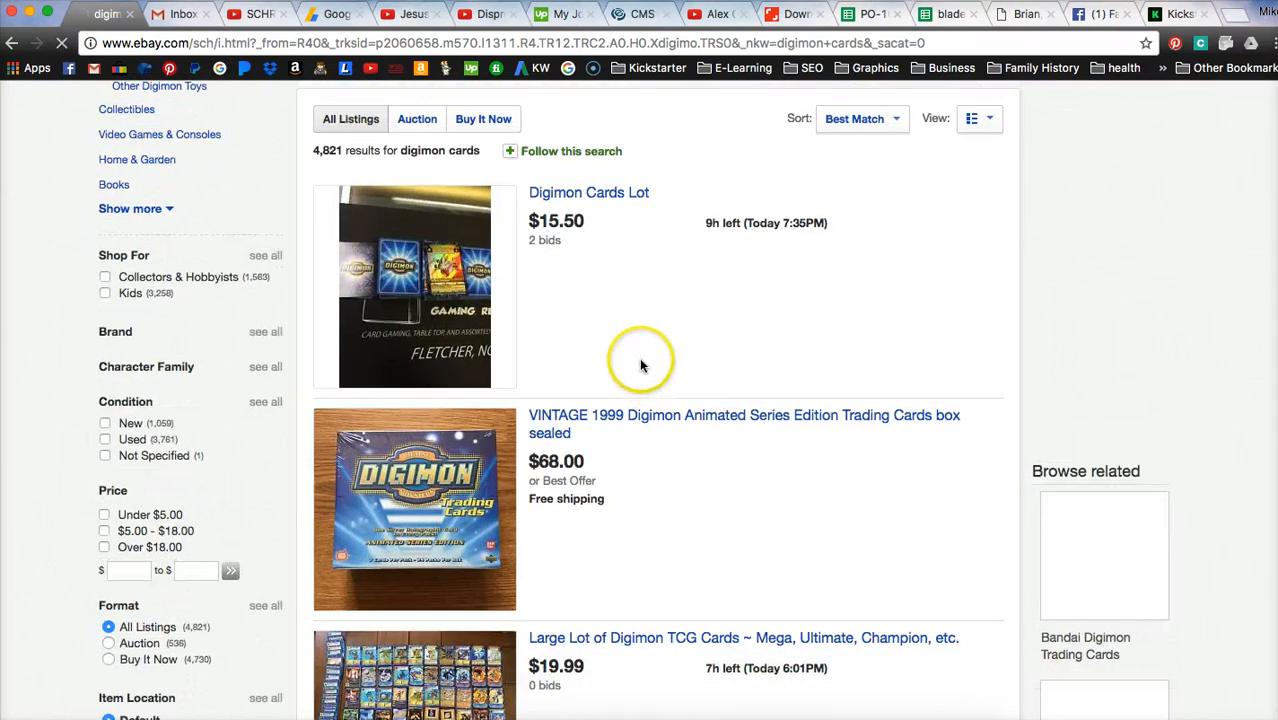
scroll(625, 331, "up", 3)
scroll(622, 337, "down", 2)
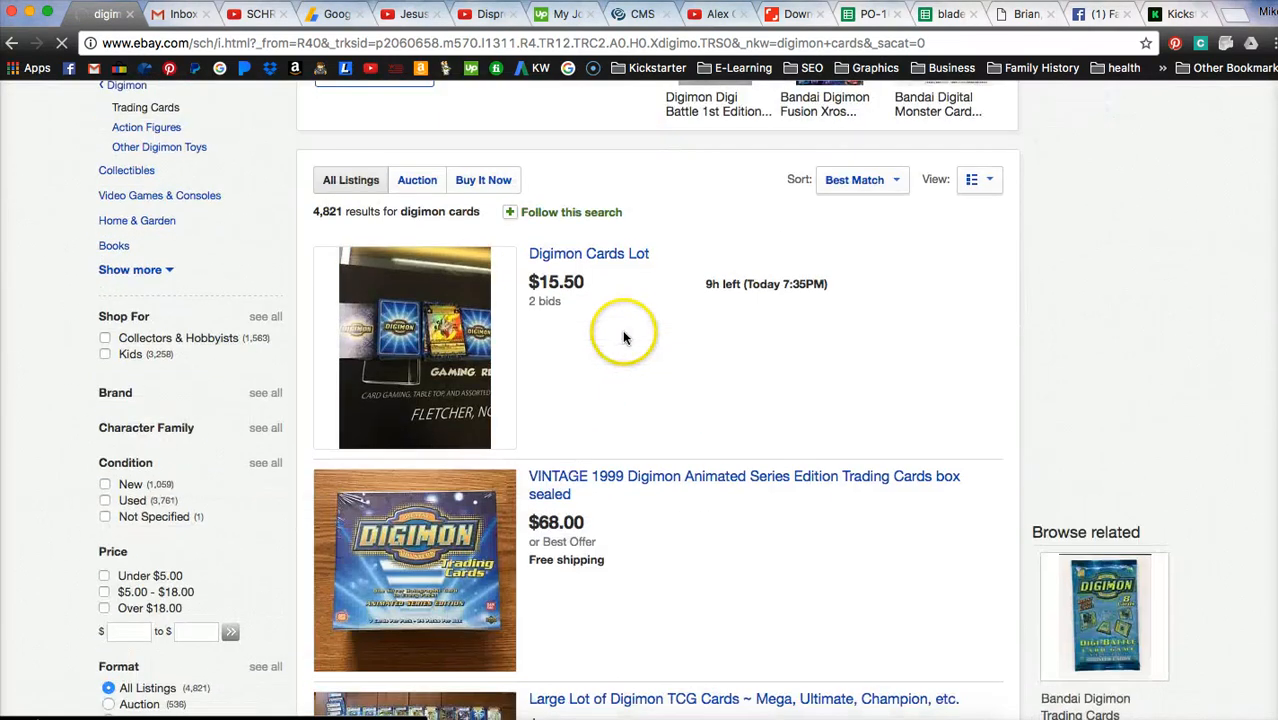
Open the "Digimon Cards Lot" listing, look over its details and the option to sell one, and return to the search results.
scroll(735, 350, "up", 1)
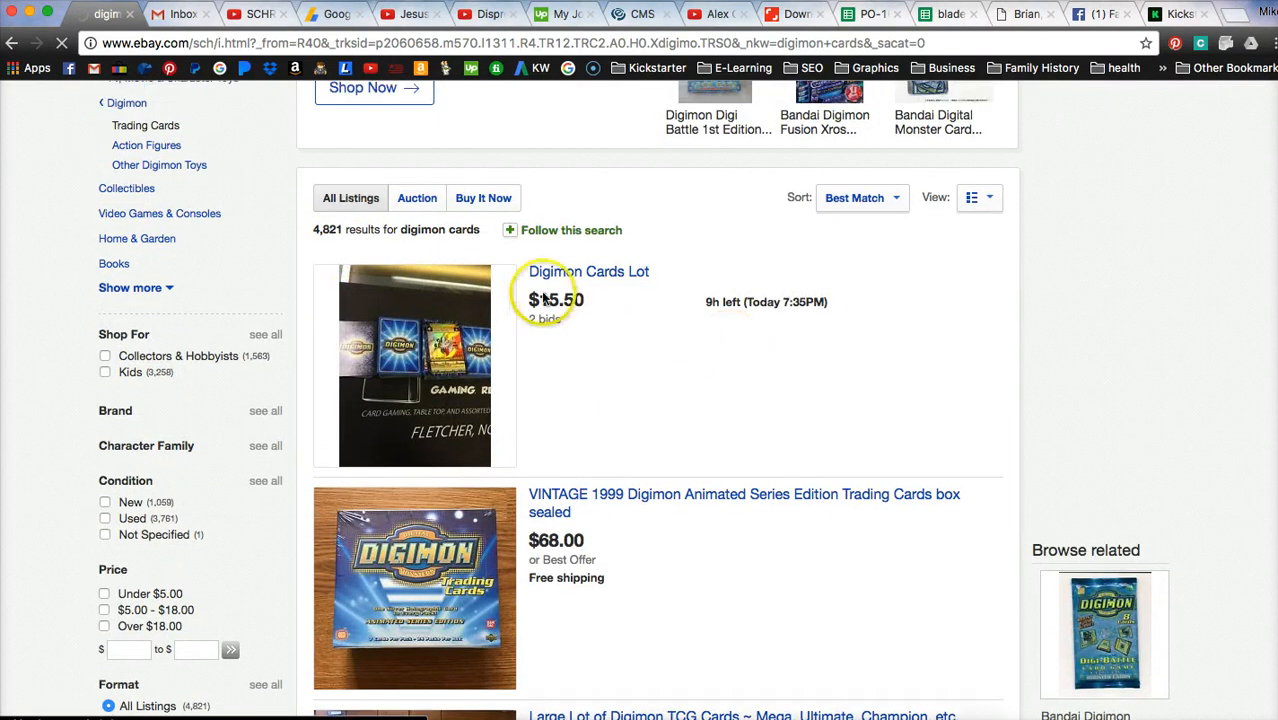
left_click(609, 280)
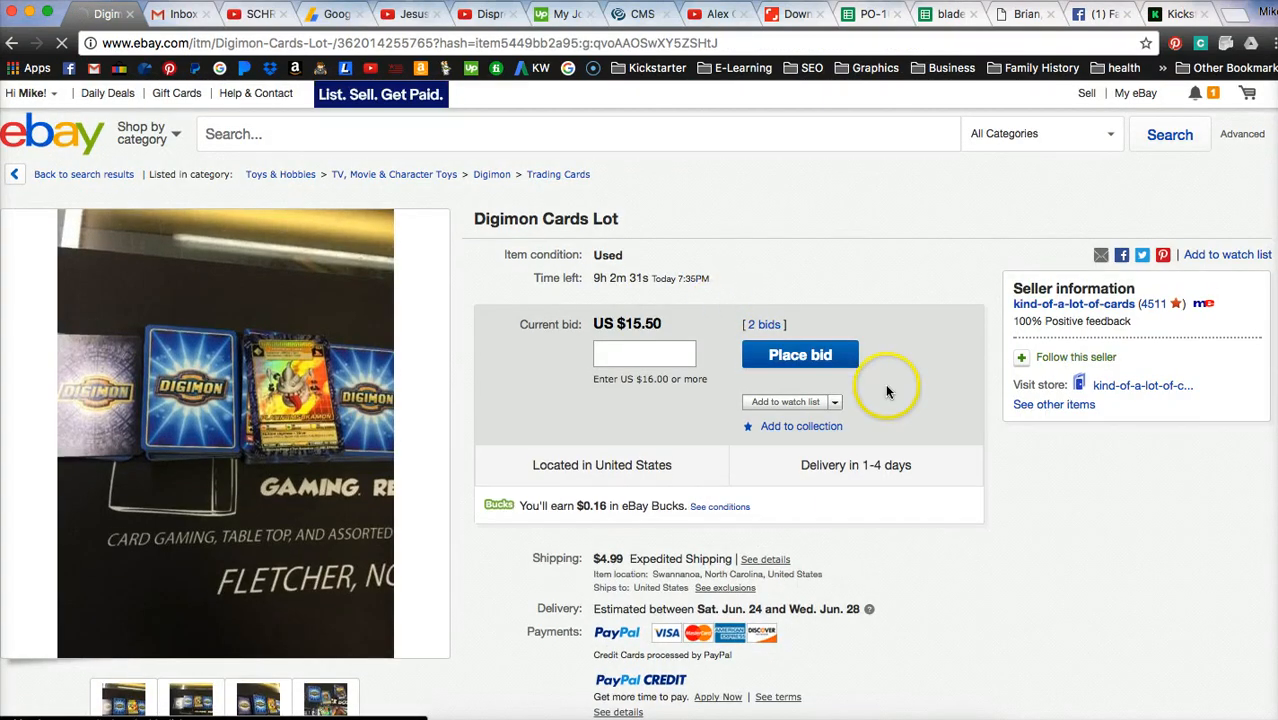
scroll(885, 388, "down", 1)
scroll(885, 390, "down", 4)
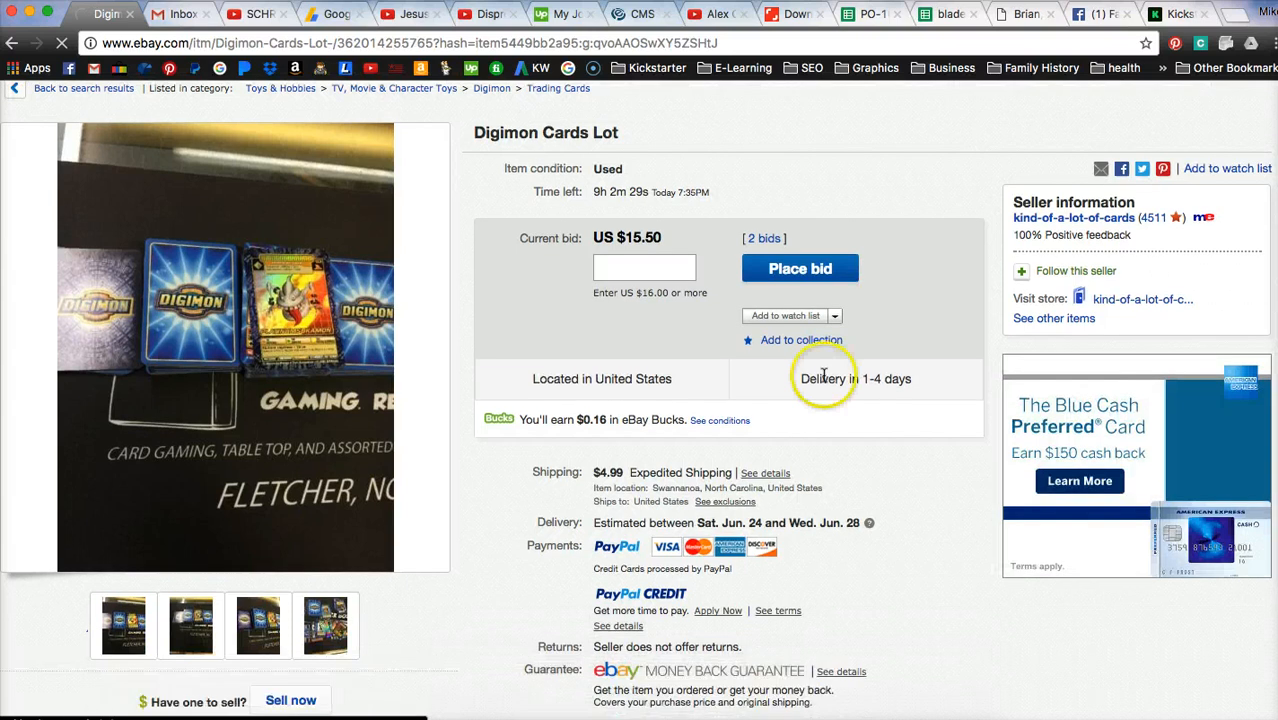
scroll(578, 356, "down", 5)
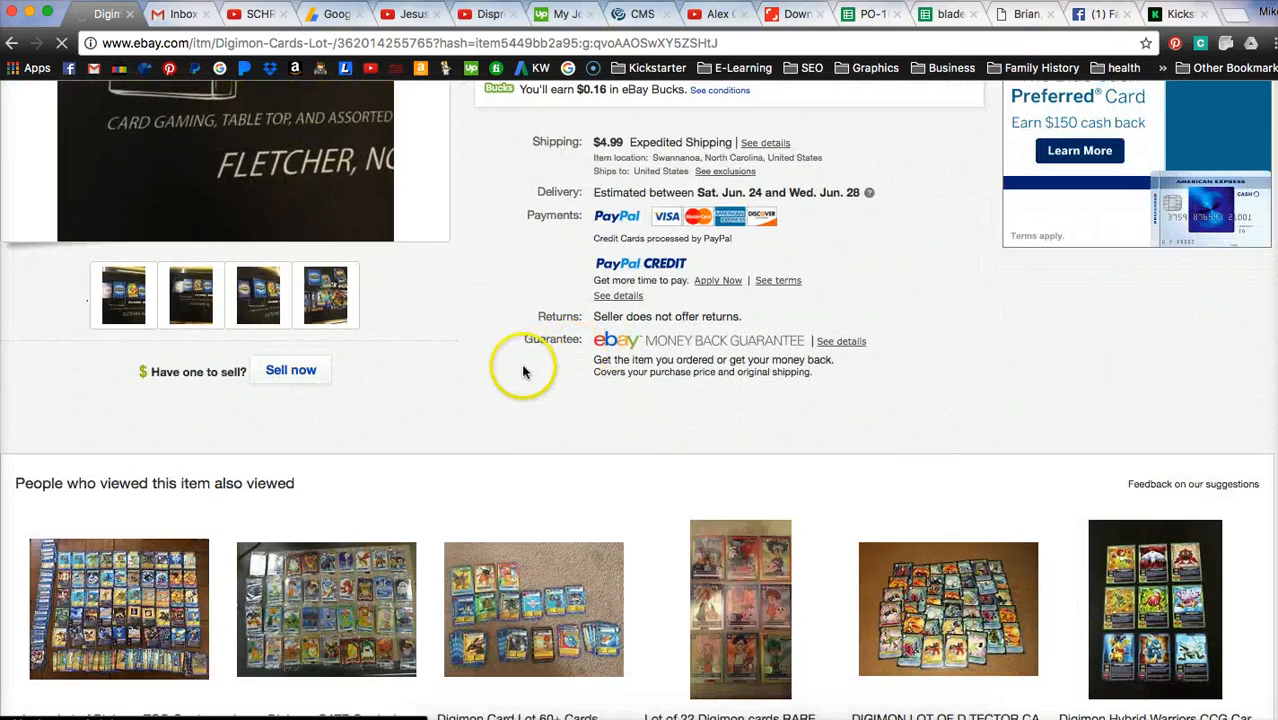
left_click(290, 372)
left_click(11, 44)
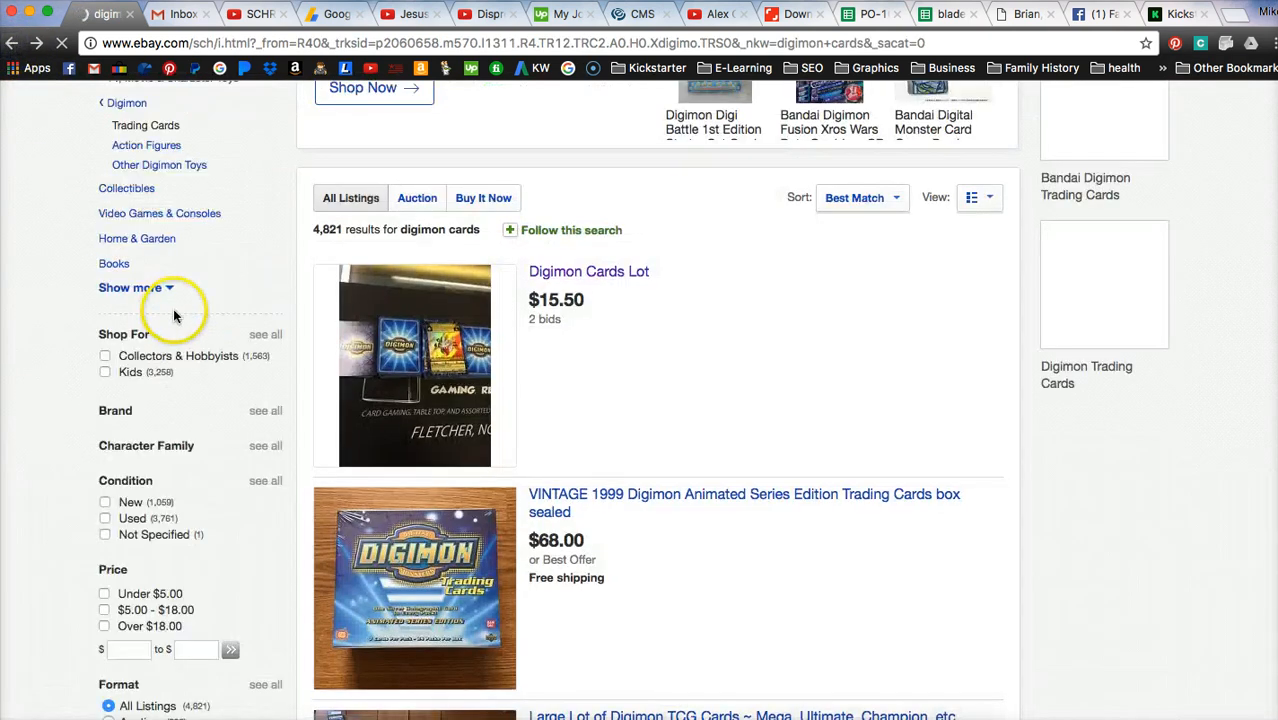
Filter the digimon cards results to sold listings and look through the first sold items.
scroll(280, 340, "down", 4)
scroll(287, 350, "down", 2)
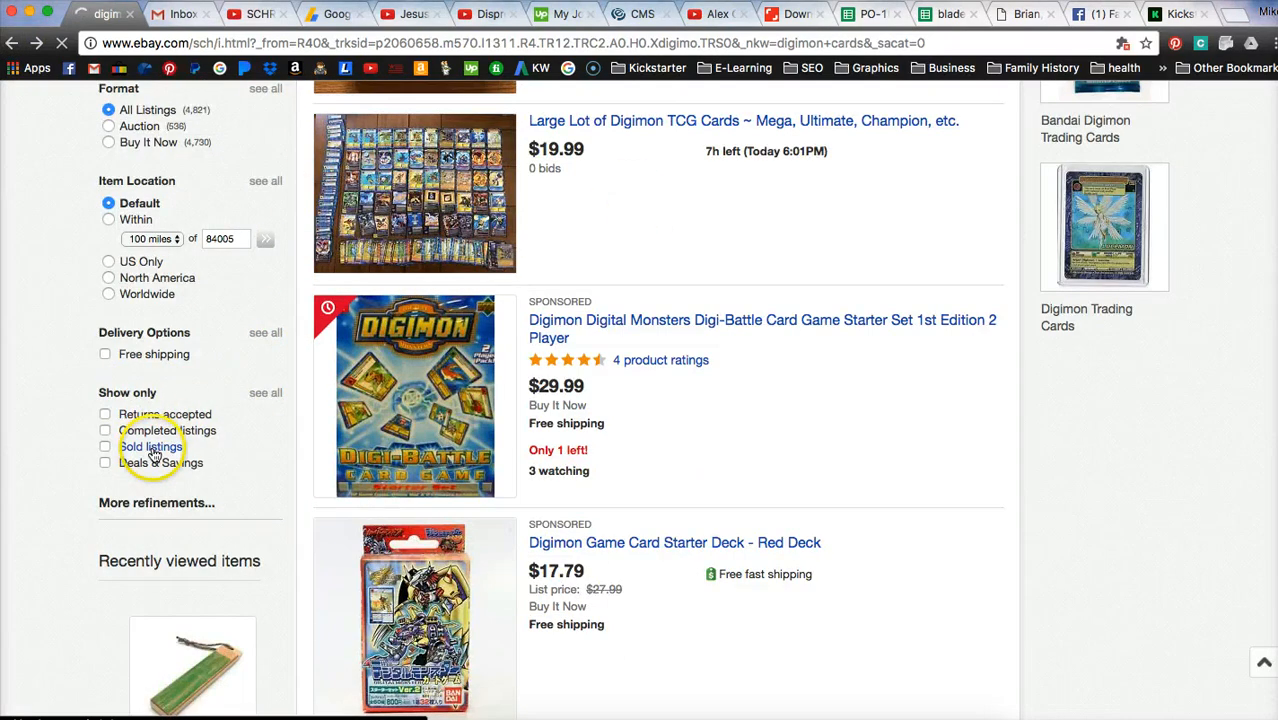
left_click(156, 453)
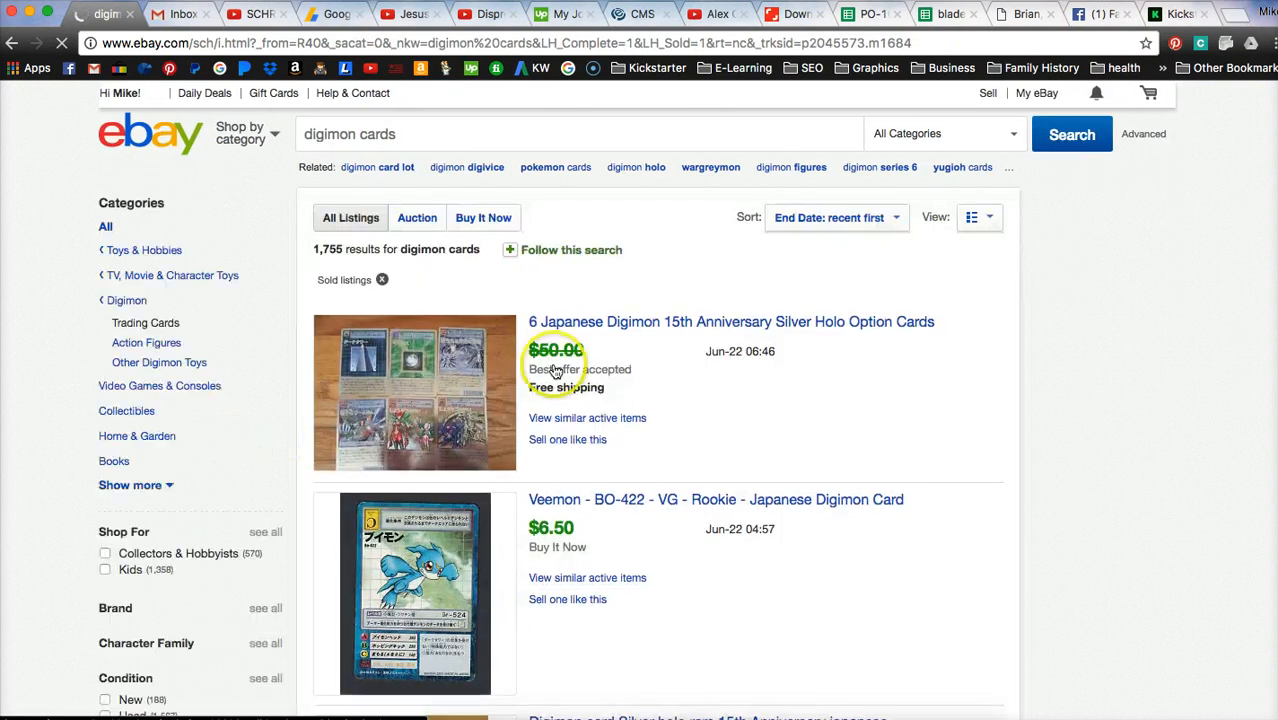
scroll(810, 392, "down", 5)
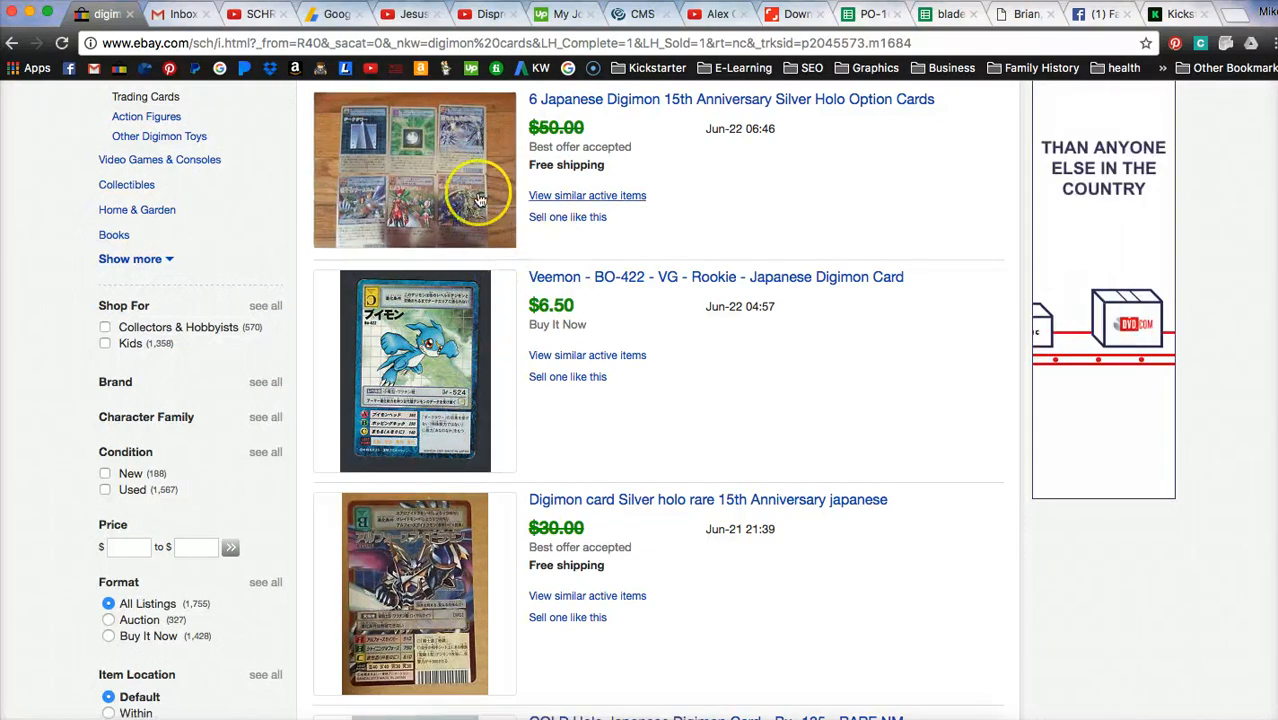
left_click(568, 380)
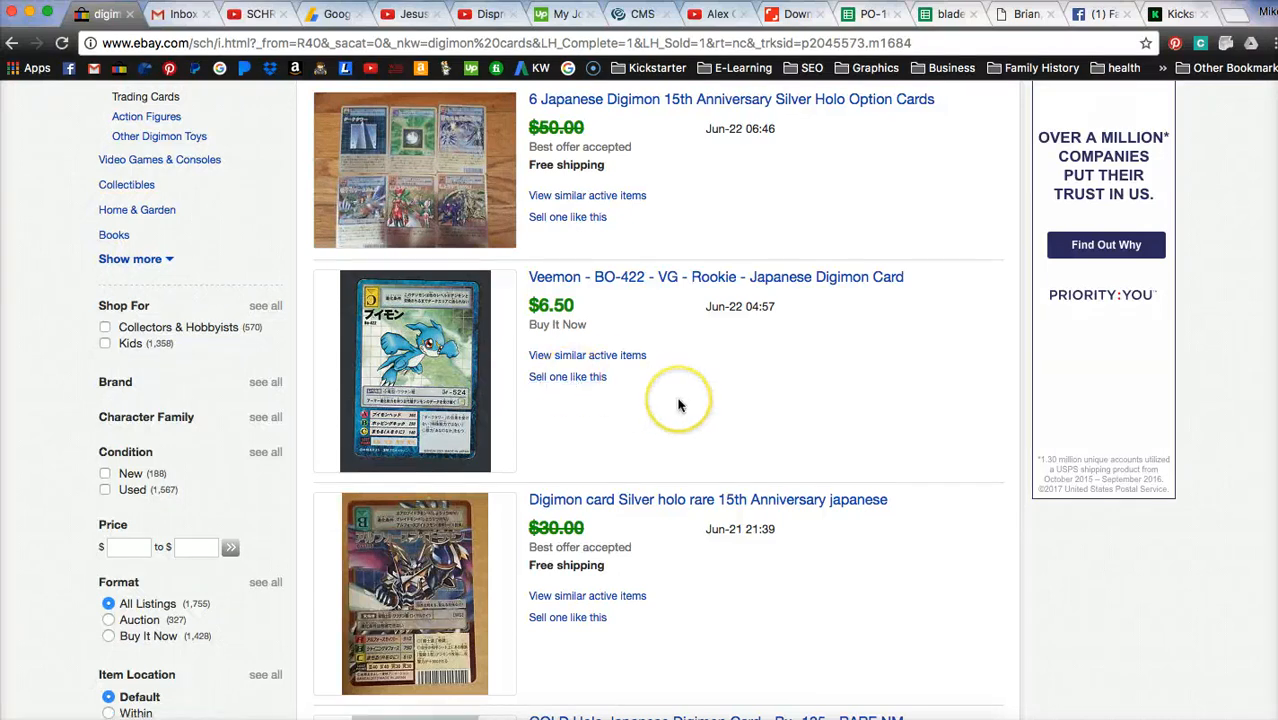
scroll(675, 399, "up", 3)
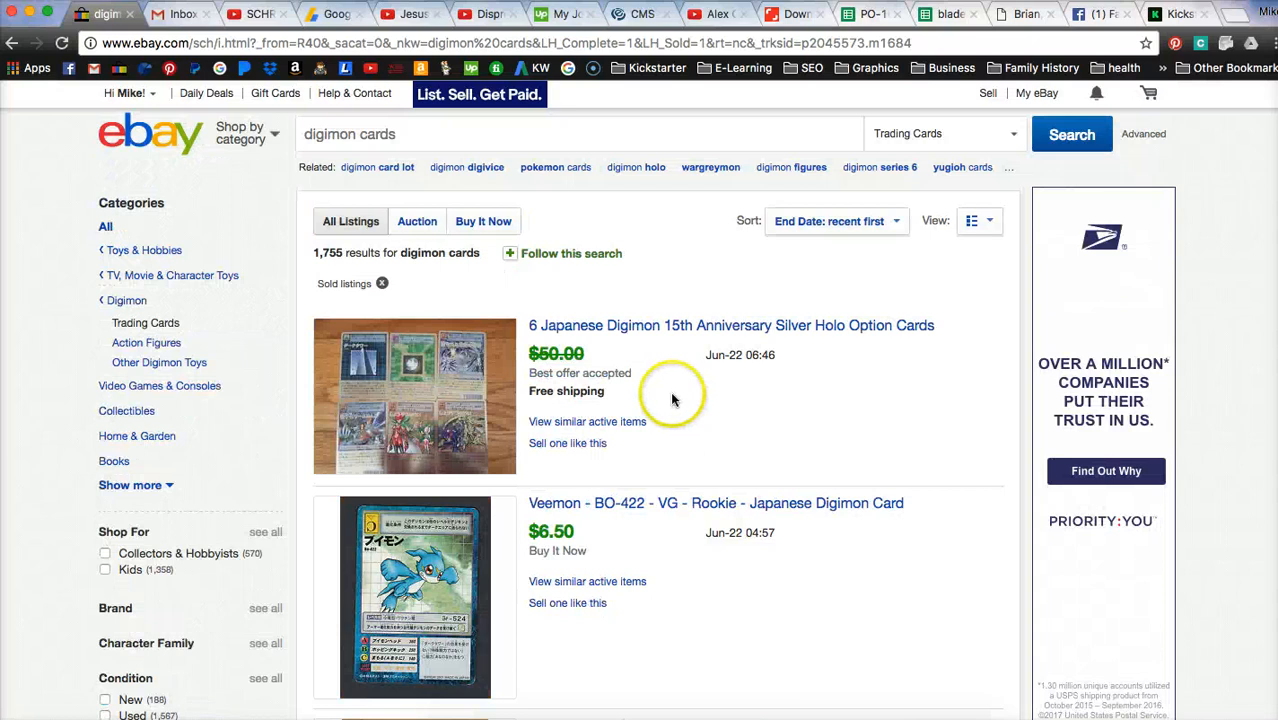
Go back to the draft listings and open the "Olympus XA3 camera with Zuiko 35mm f/3.5 lens, A11 flash, FILM TESTED" draft for completion.
left_click(12, 46)
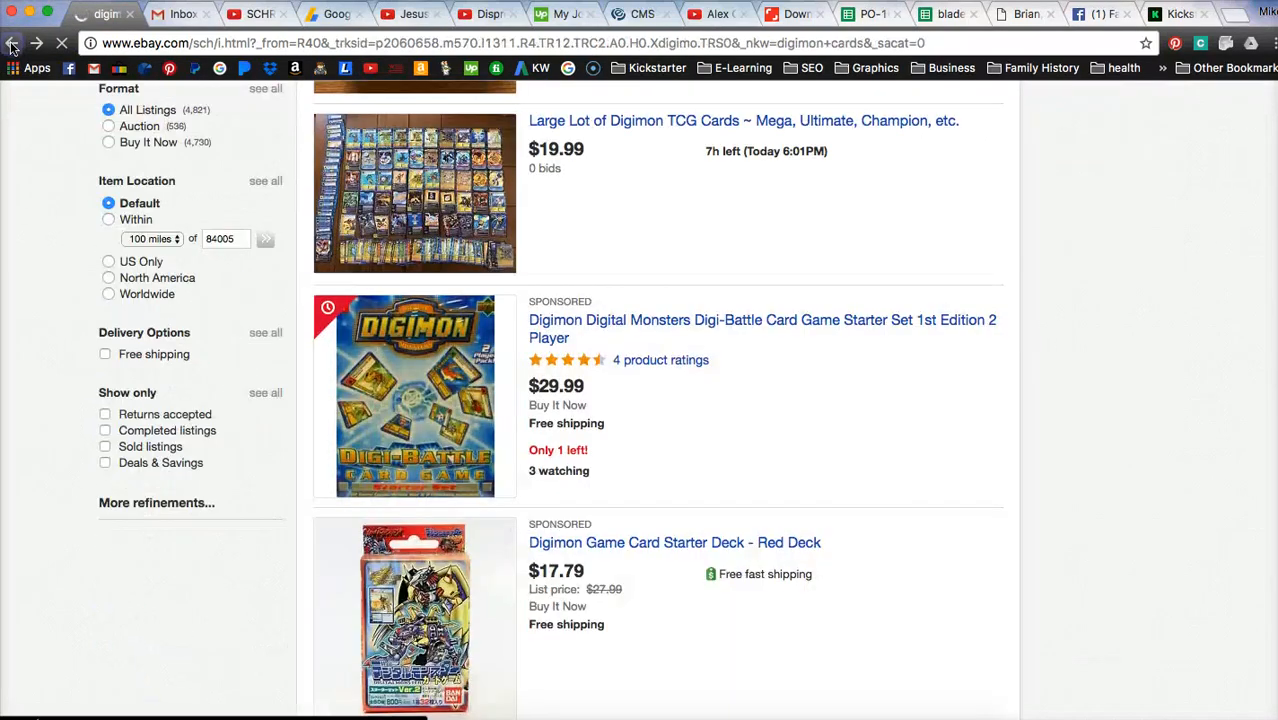
left_click(12, 47)
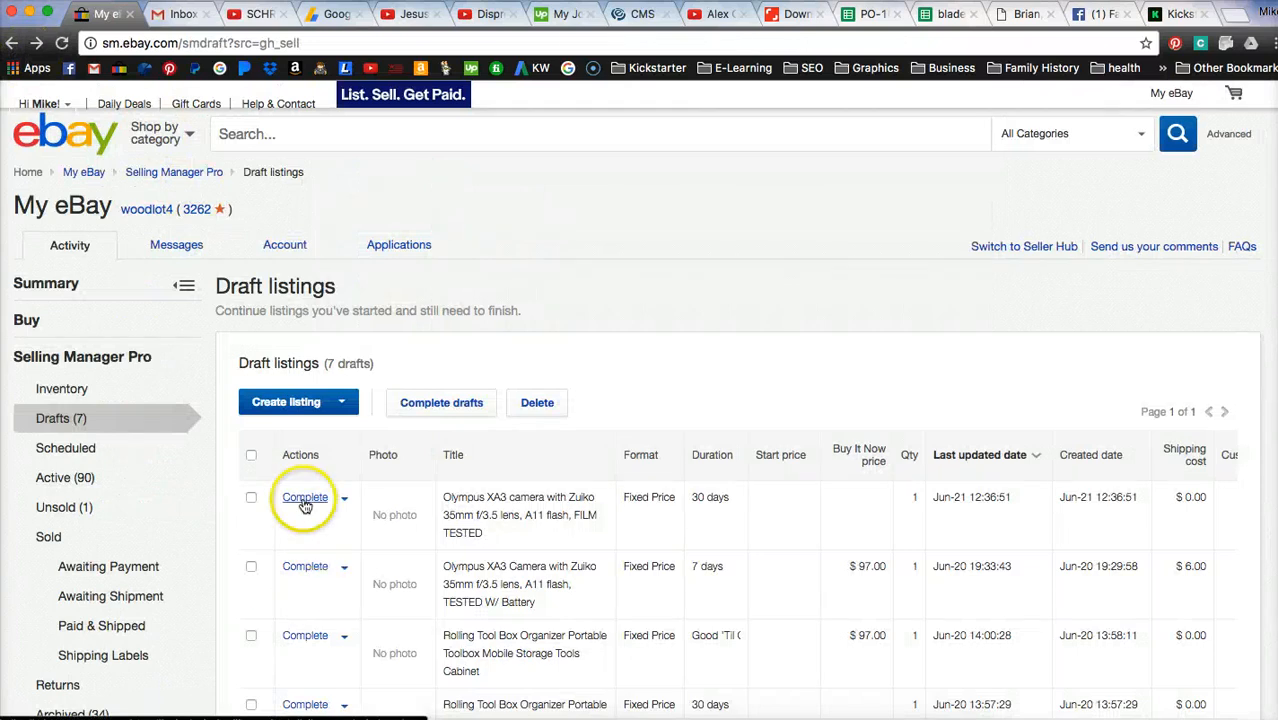
left_click(304, 505)
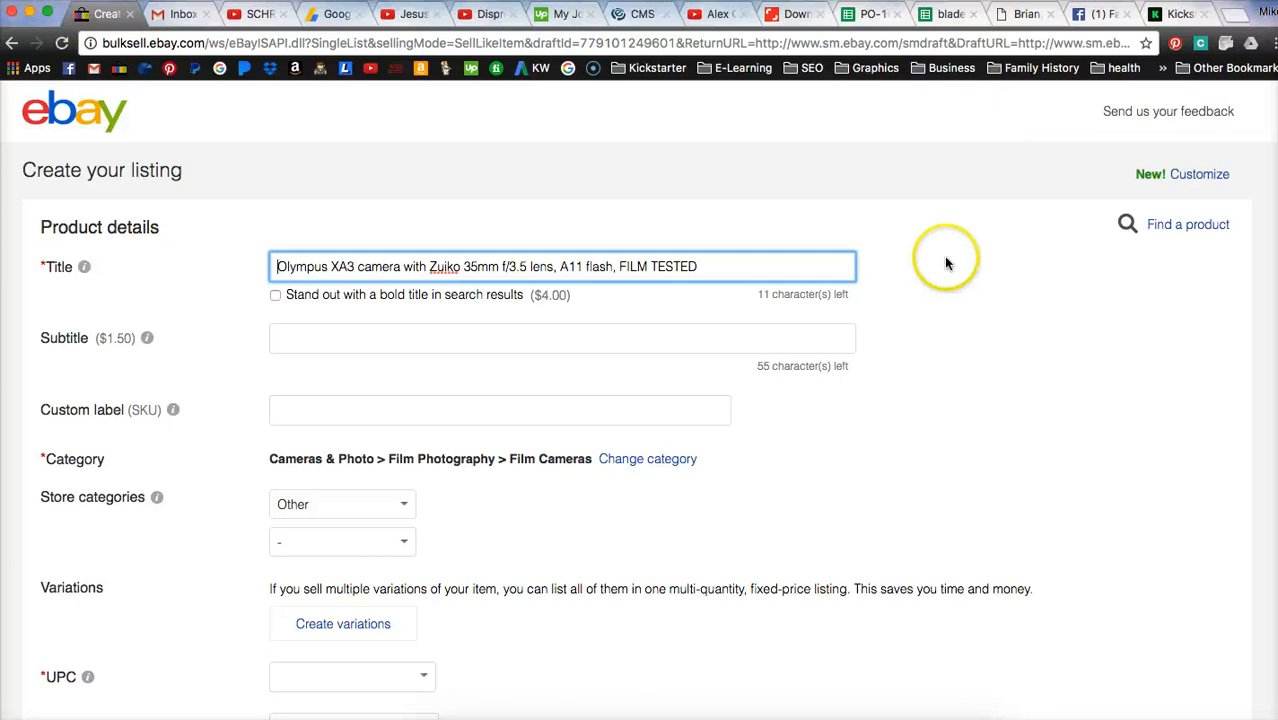
Highlight the listing form from the "Create your listing" heading down to the store categories, and clear the selection.
left_click(928, 297)
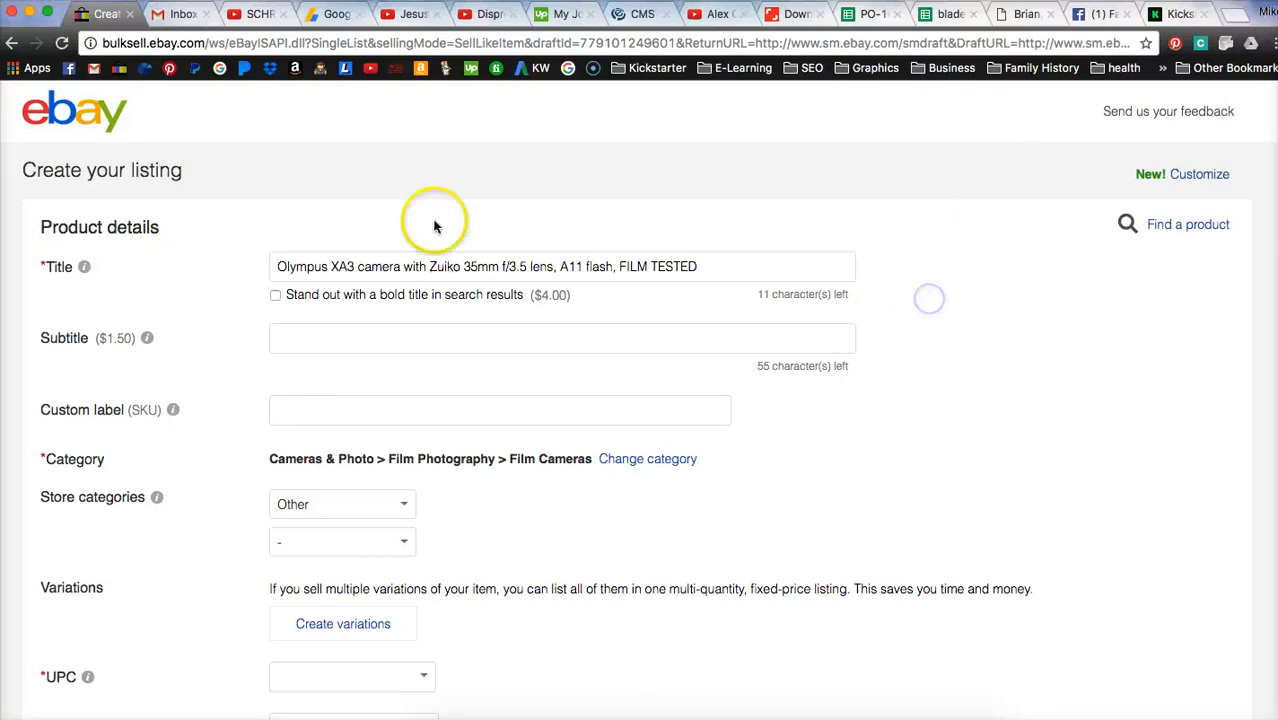
scroll(560, 334, "down", 1)
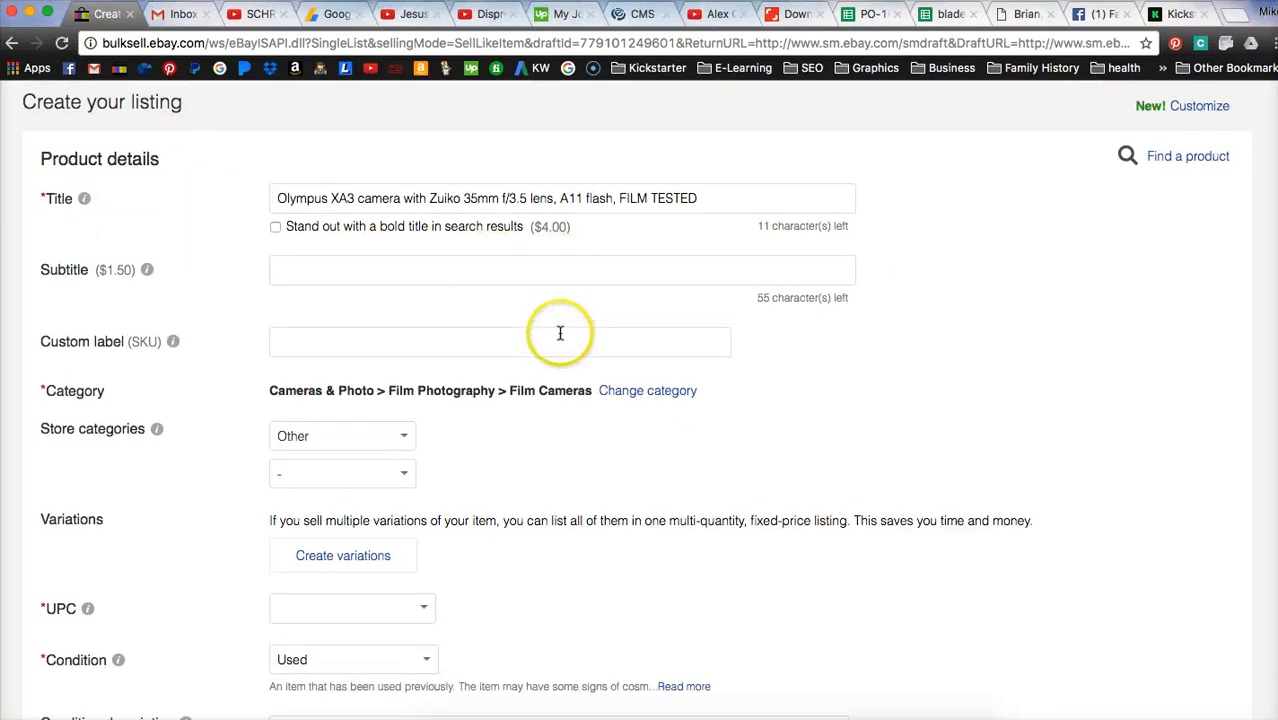
scroll(534, 320, "up", 1)
left_click_drag(28, 172, 755, 562)
left_click(755, 562)
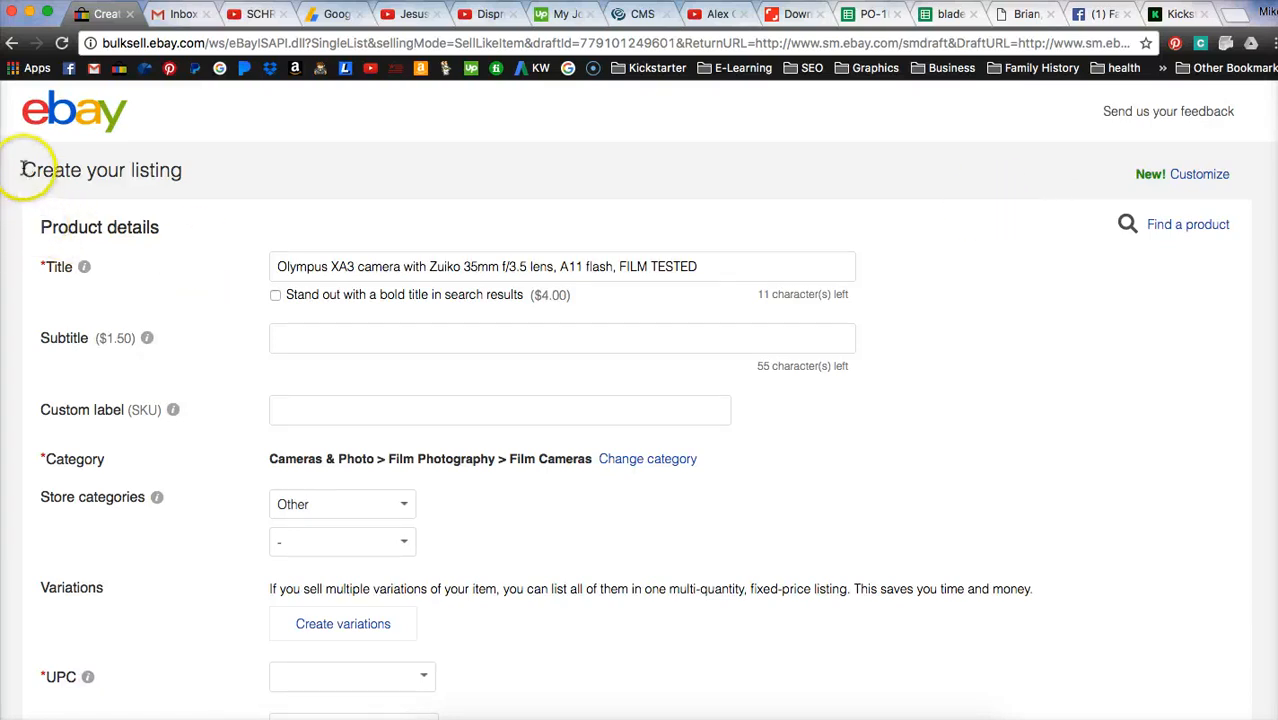
left_click_drag(22, 166, 531, 525)
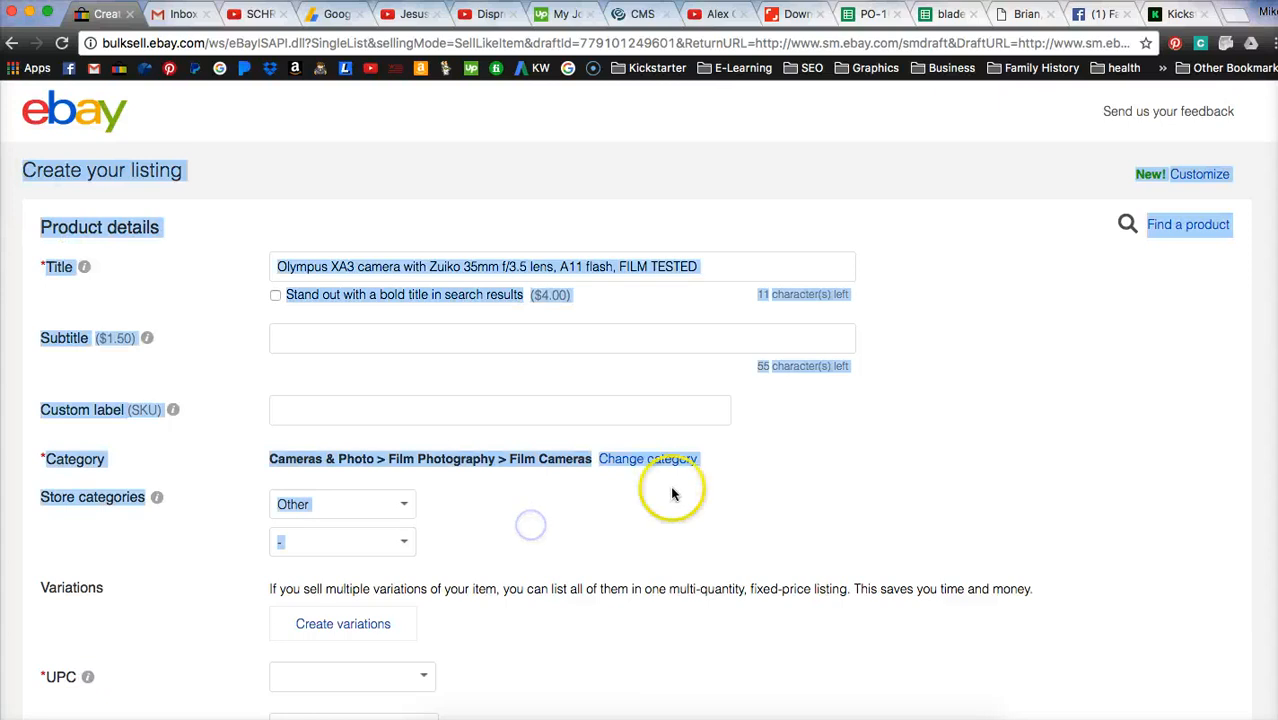
left_click(643, 306)
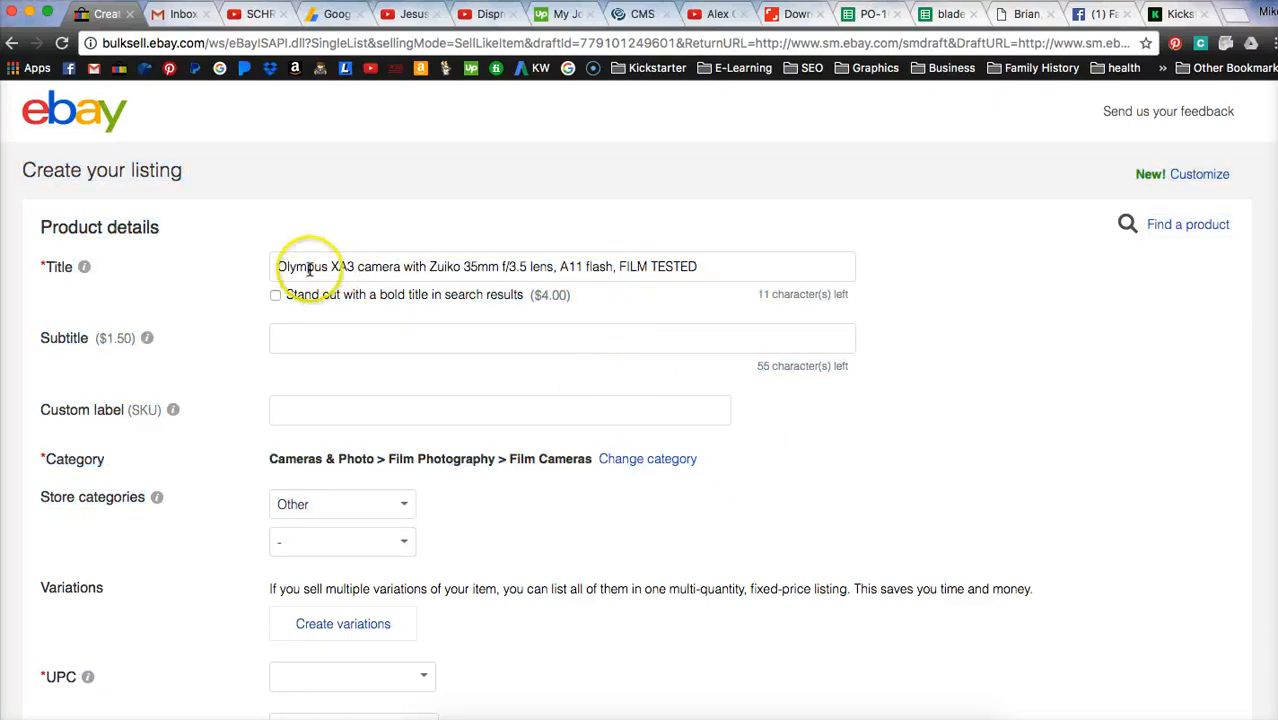
Capitalize the word "Camera" in the listing title.
left_click_drag(273, 266, 706, 267)
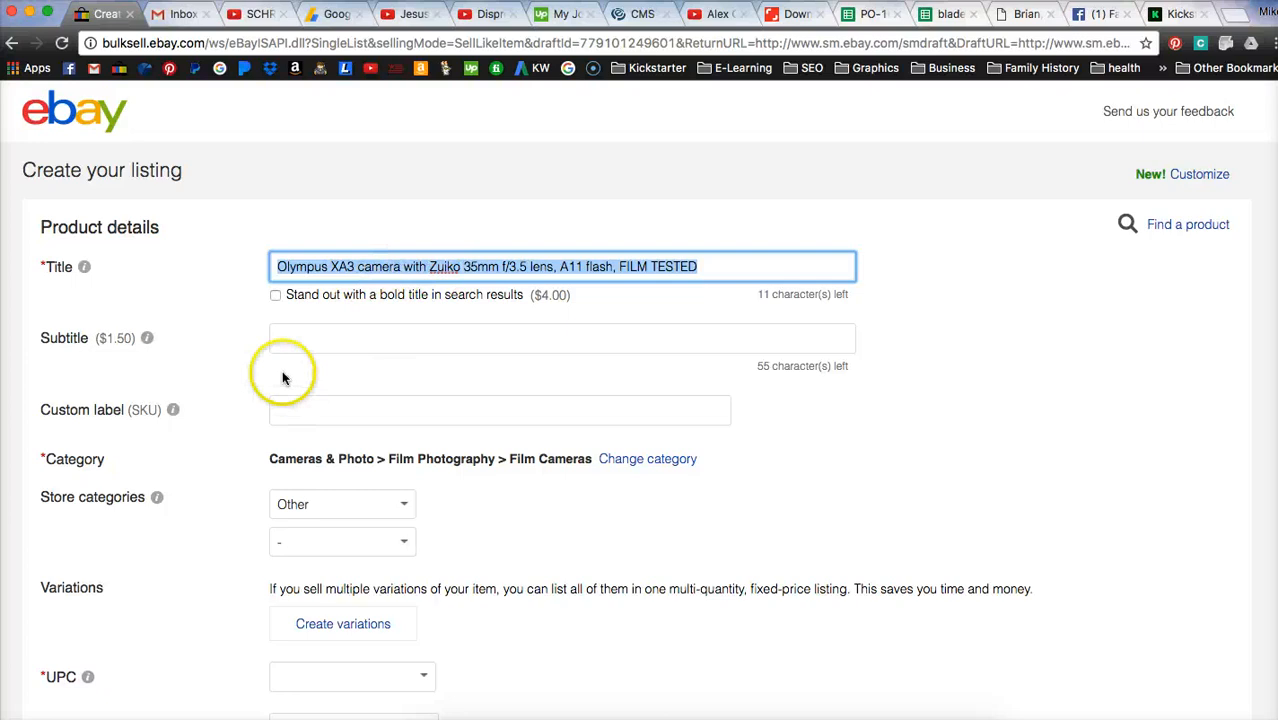
left_click(366, 270)
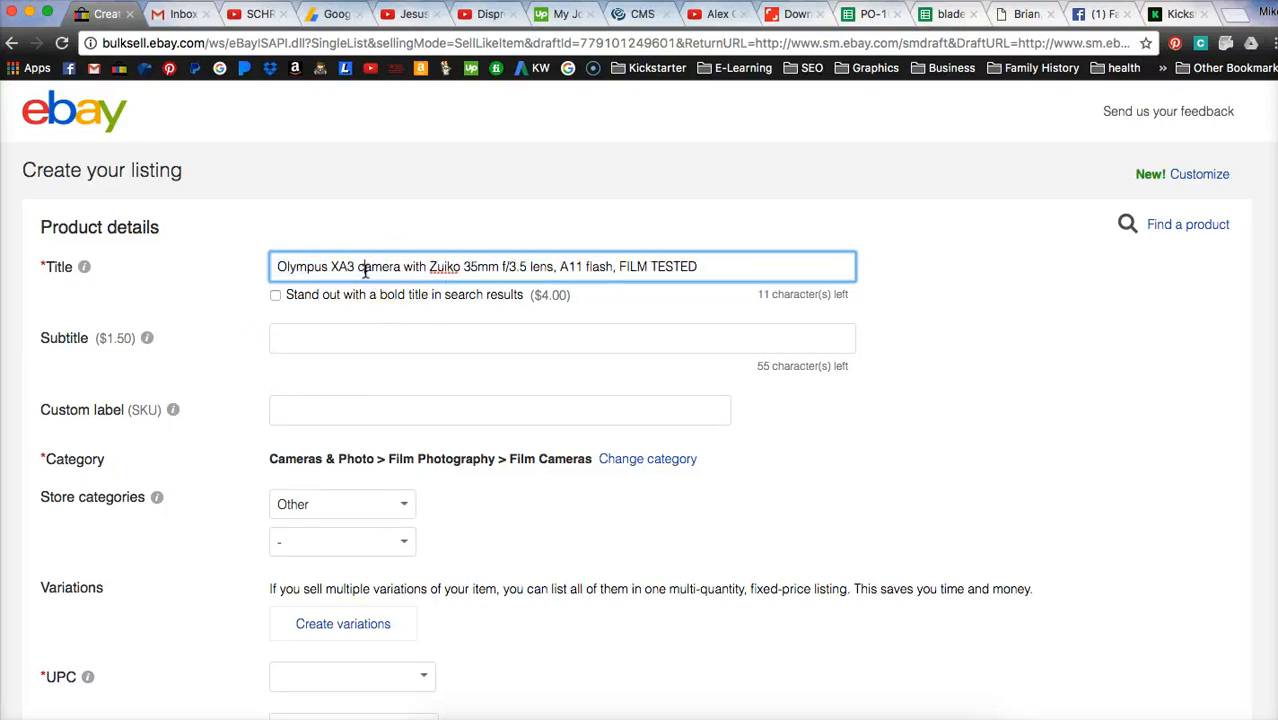
key("BackSpace")
type("C")
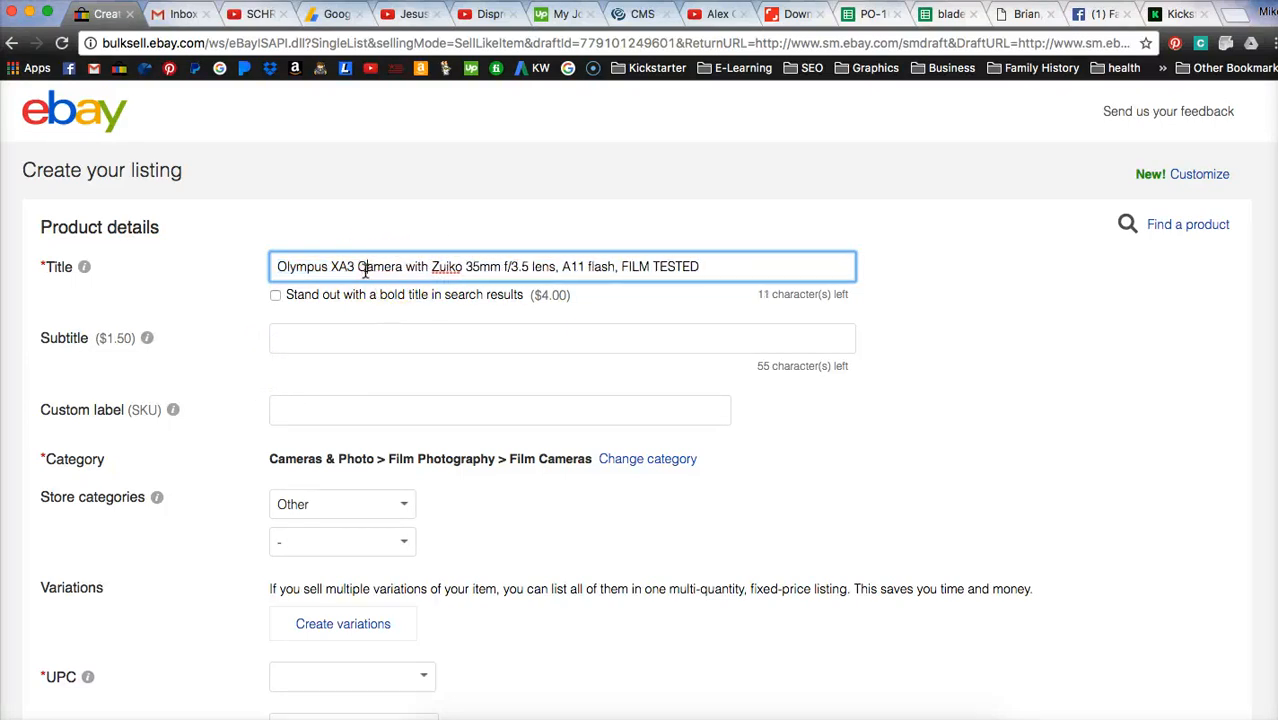
Replace "with" by a comma after "Camera" in the listing title.
left_click(279, 267)
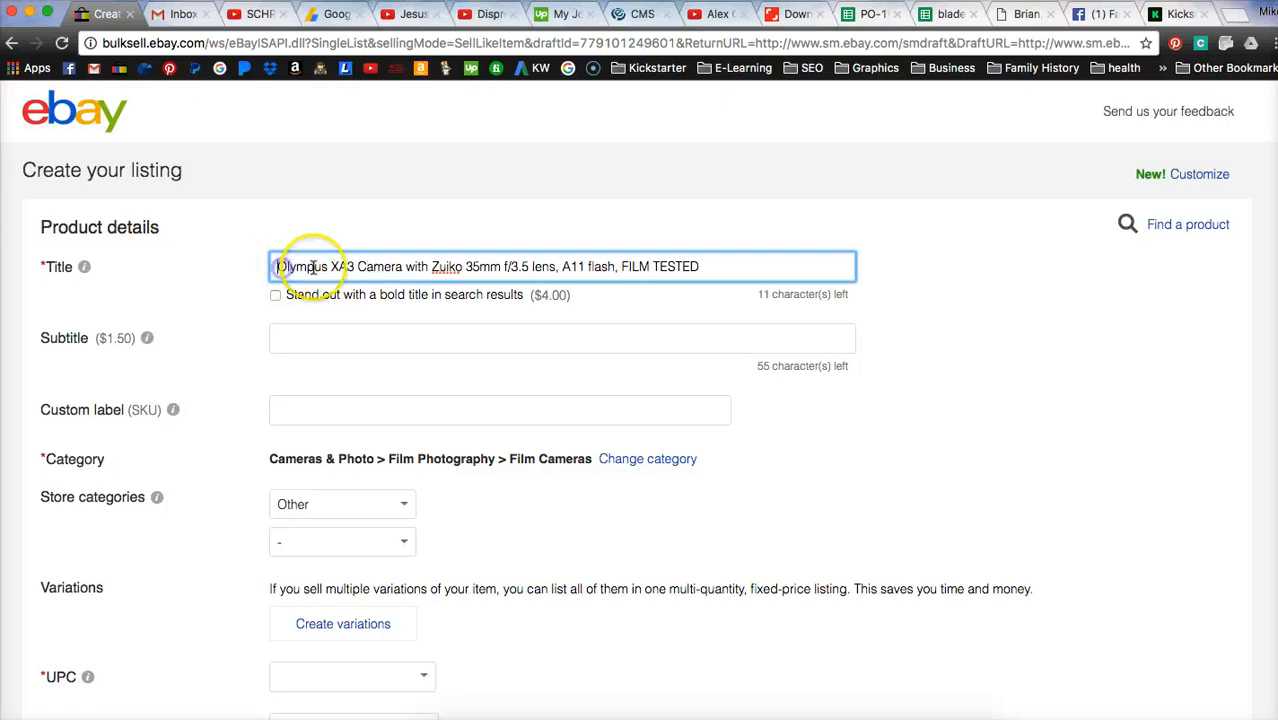
left_click(426, 267)
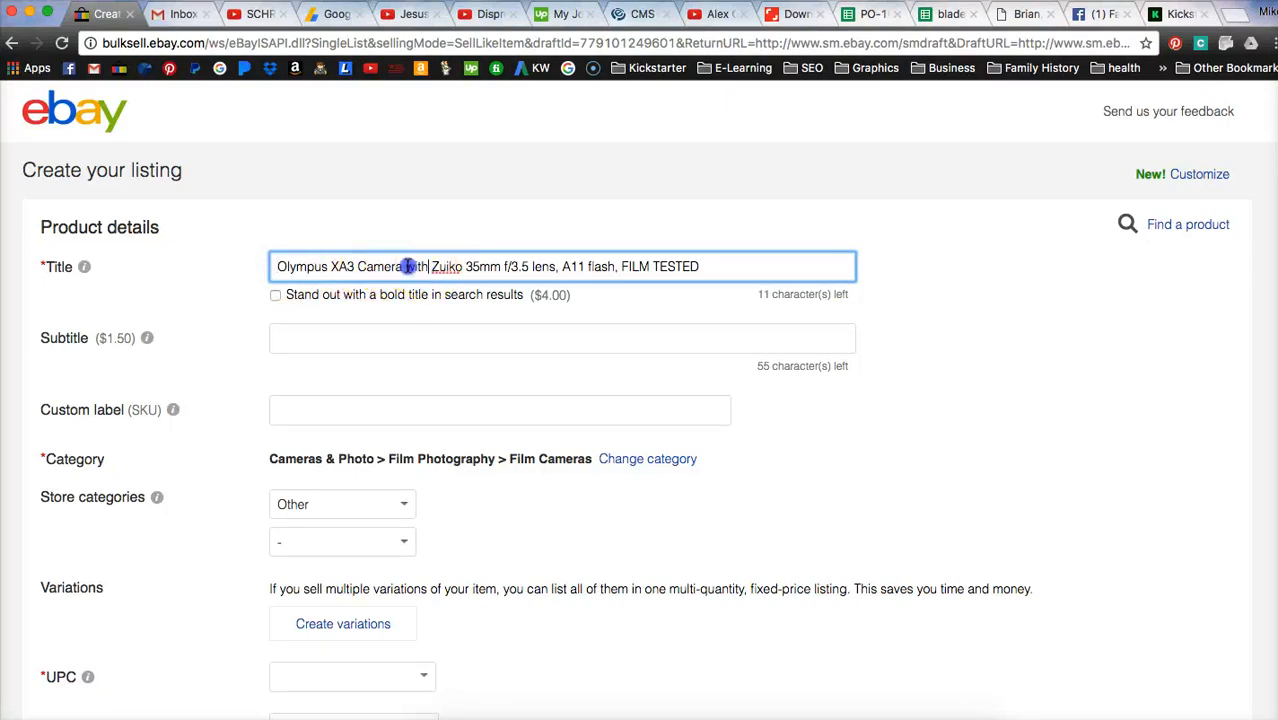
double_click(408, 267)
key("BackSpace")
type(",")
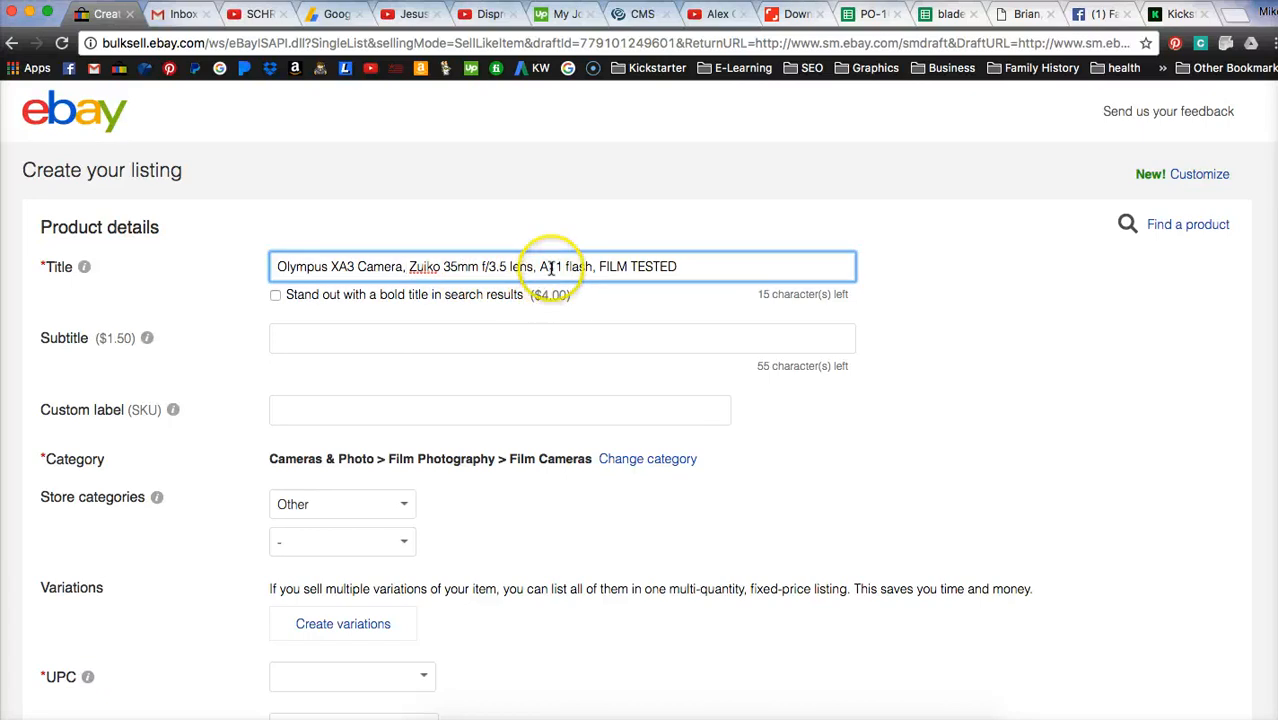
Remove "FILM" from the listing title and add ", Battery Included" after "TESTED".
double_click(612, 267)
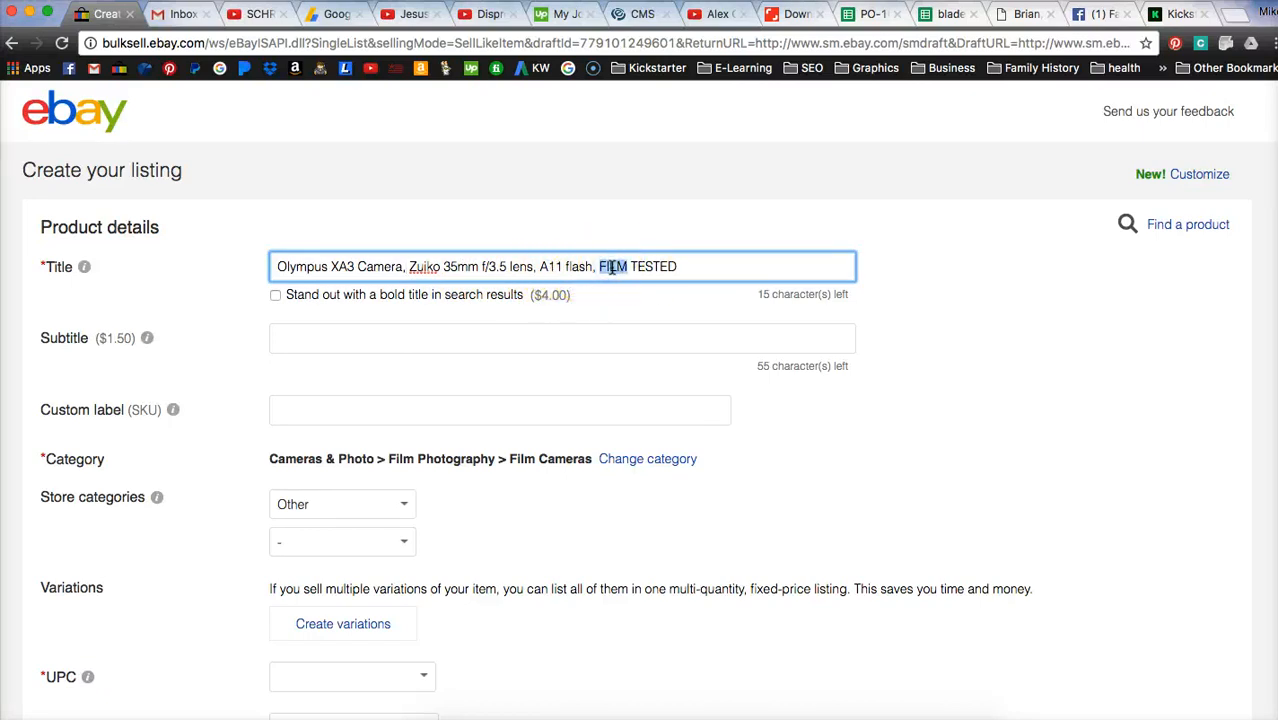
key("BackSpace")
key("BackSpace")
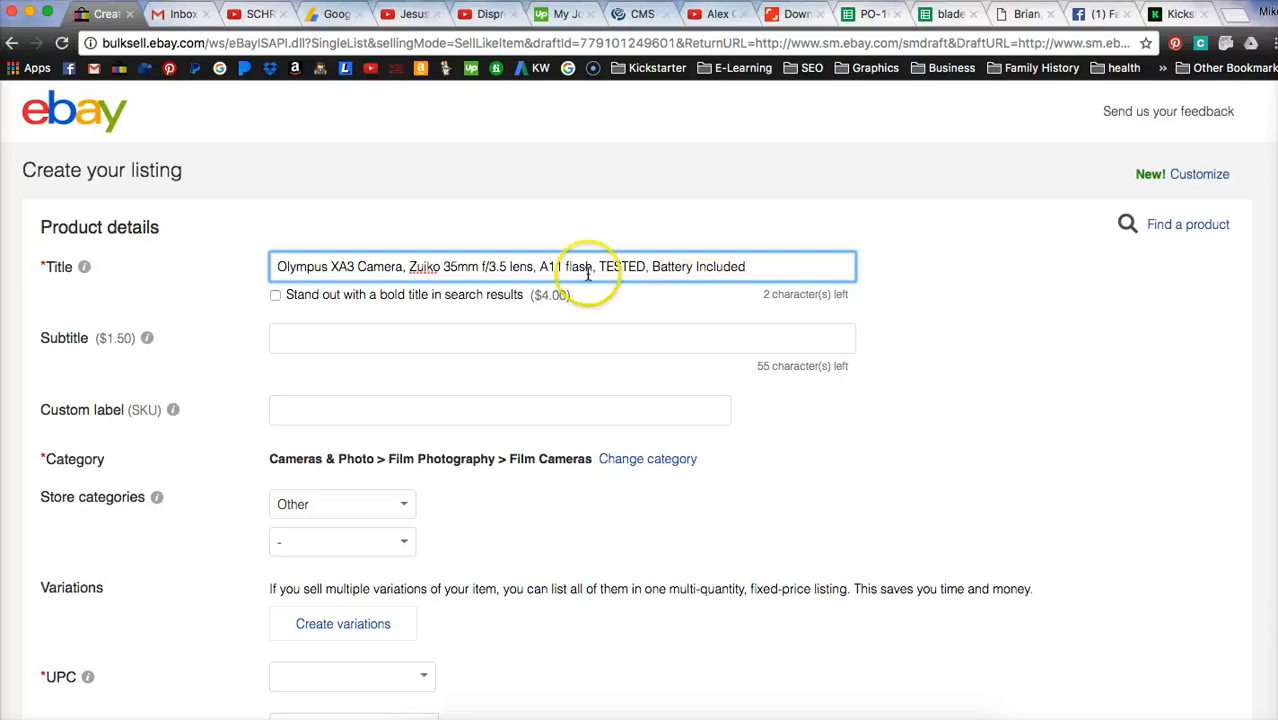
Change the end of the listing title after "TESTED," to "Self Timer Battery".
left_click_drag(277, 266, 654, 265)
left_click(702, 266)
type("Self Timer")
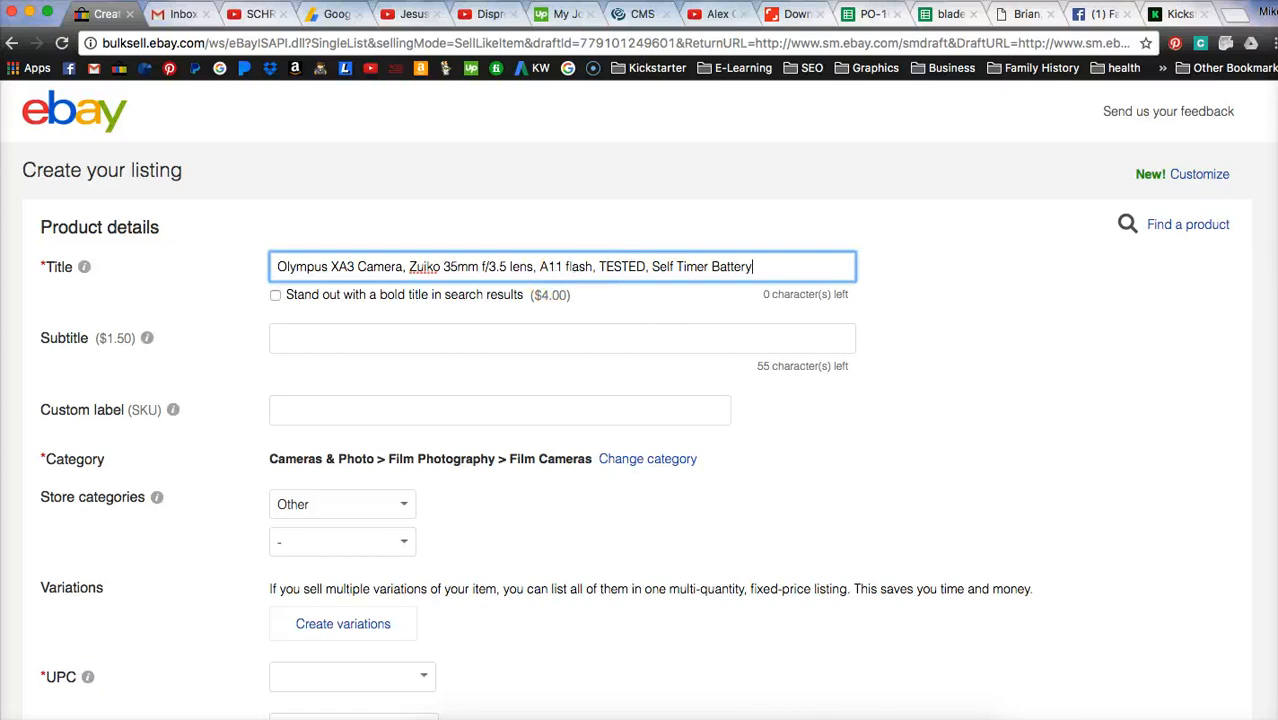
Switch to the E-Learning webinars page and highlight the "***Helpful Webinar Tips***" entry in the eBay topic list.
left_click(1276, 240)
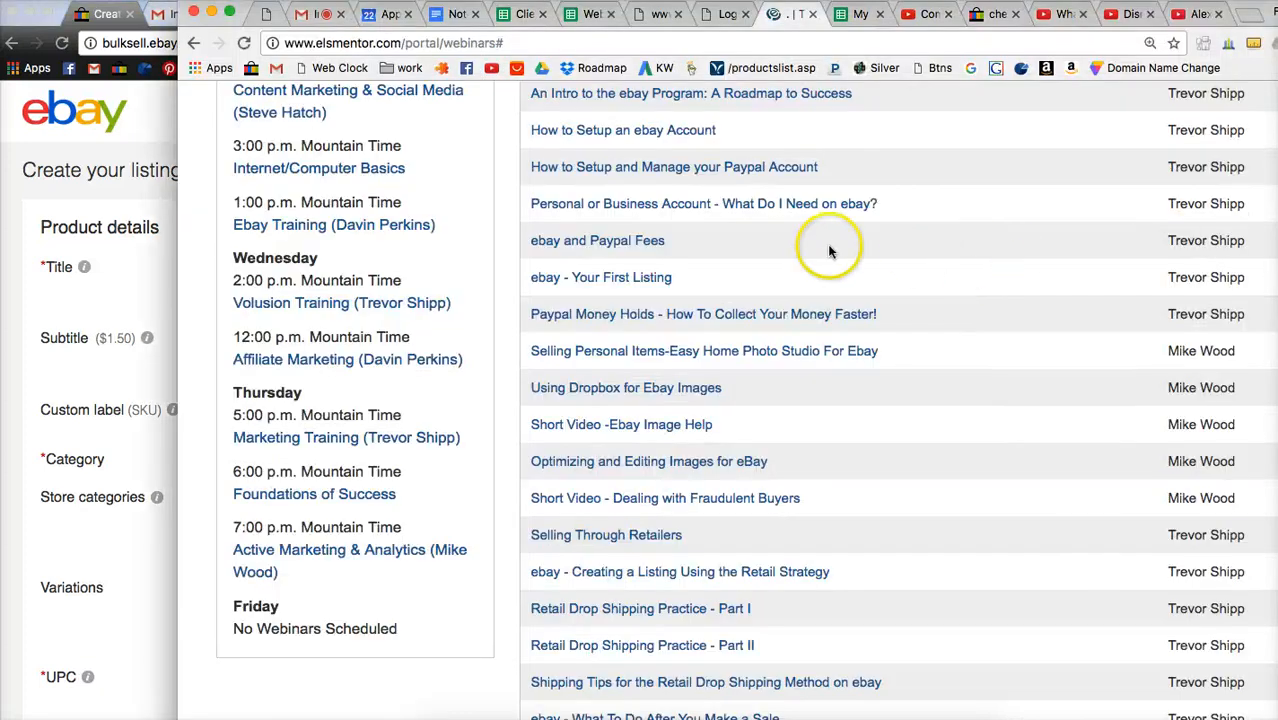
scroll(661, 479, "up", 5)
scroll(698, 479, "down", 2)
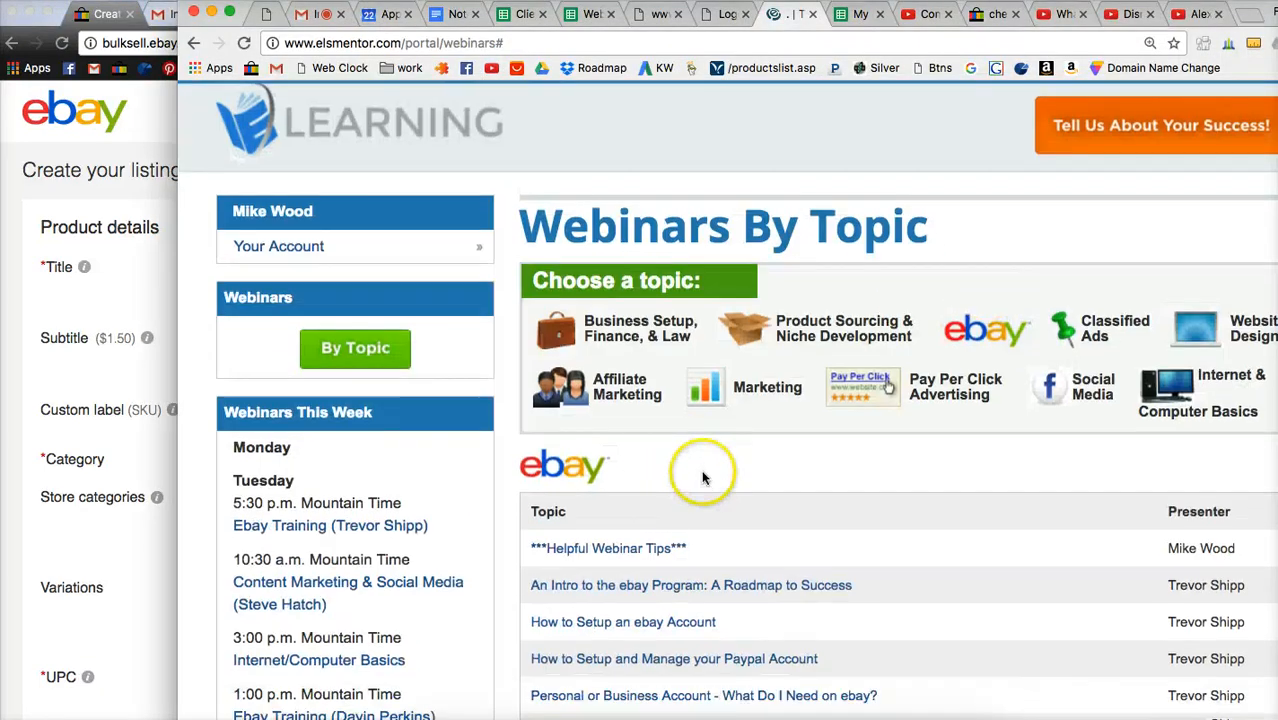
left_click_drag(700, 429, 533, 429)
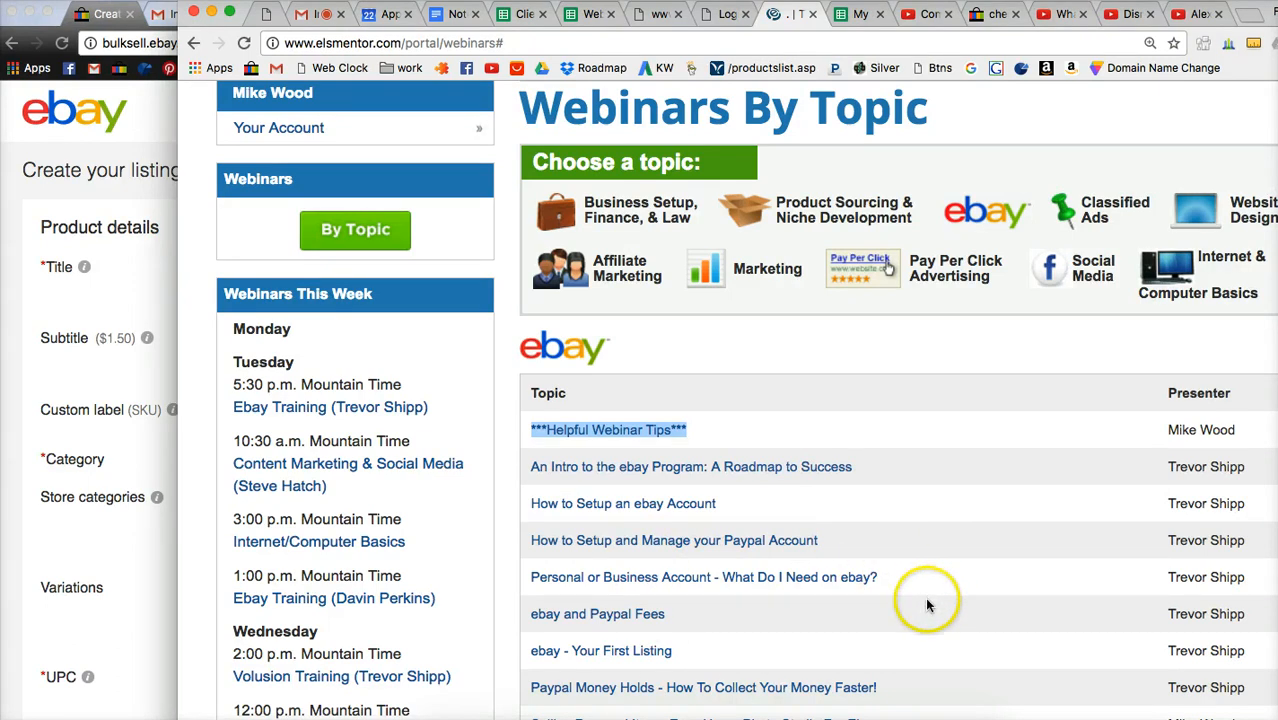
Return to the eBay listing form and look over the product details from the title down to the photos section.
left_click(71, 632)
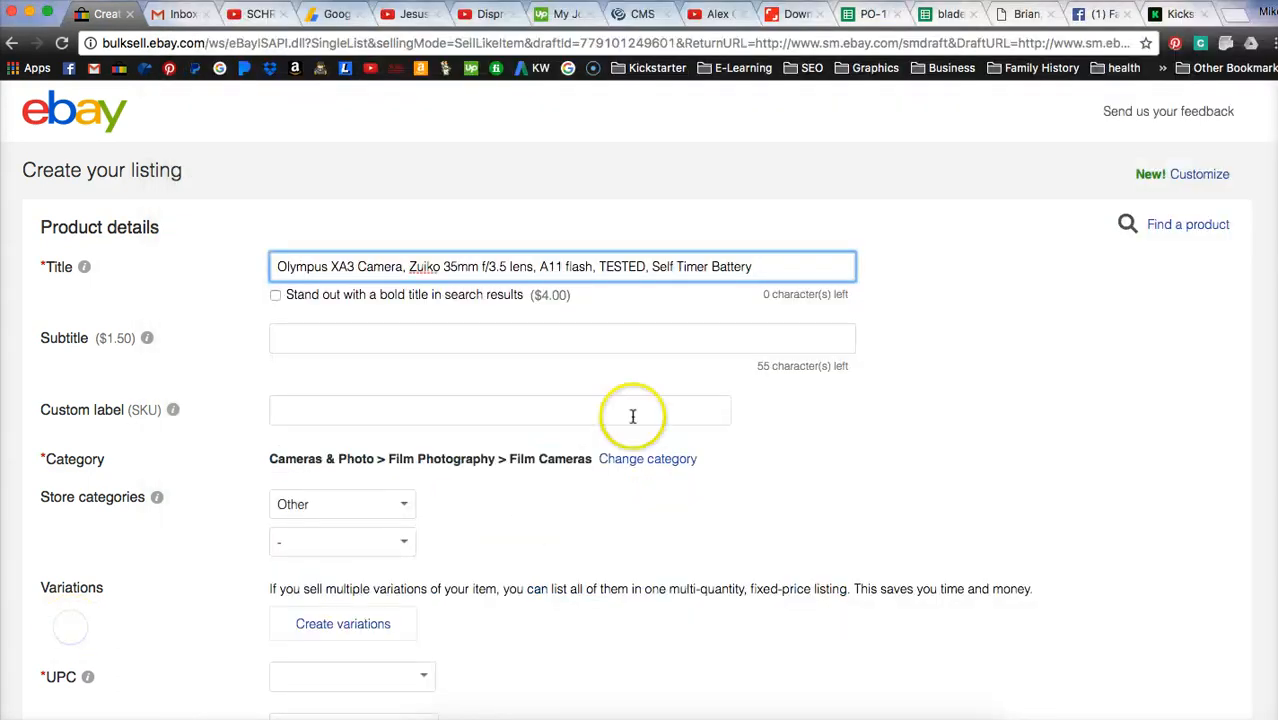
scroll(719, 421, "down", 3)
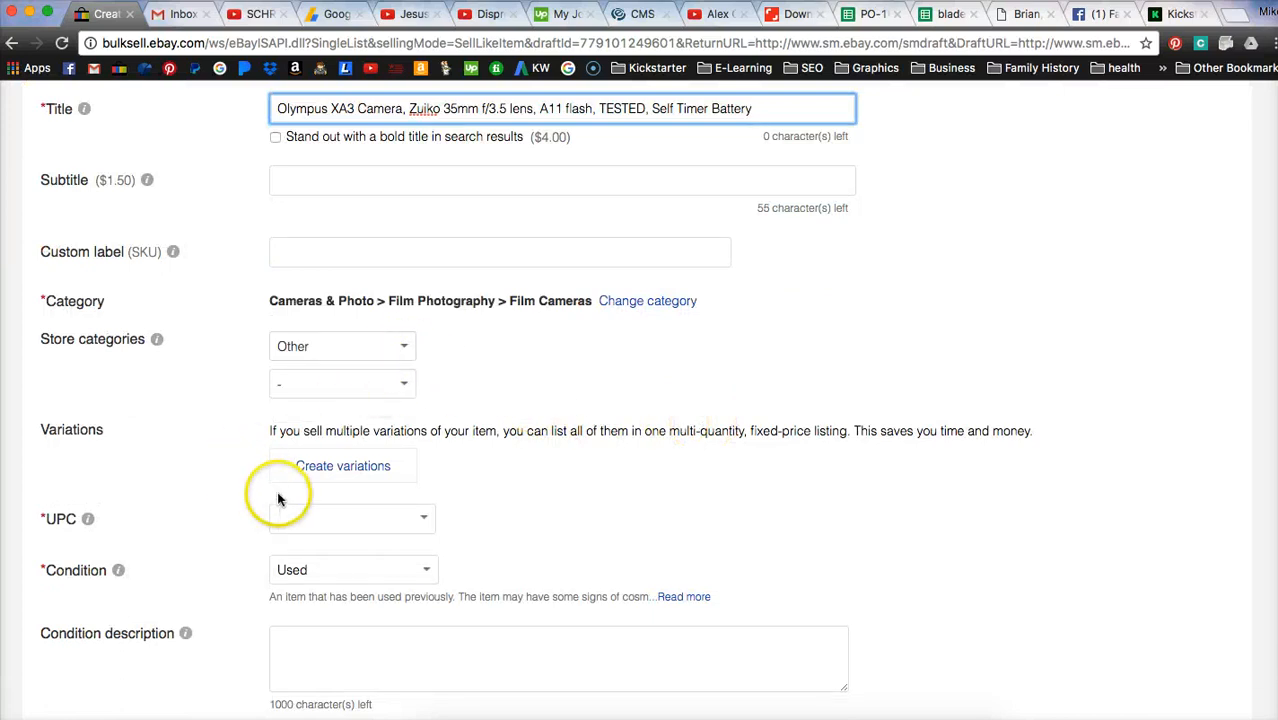
scroll(568, 478, "down", 1)
scroll(540, 476, "down", 2)
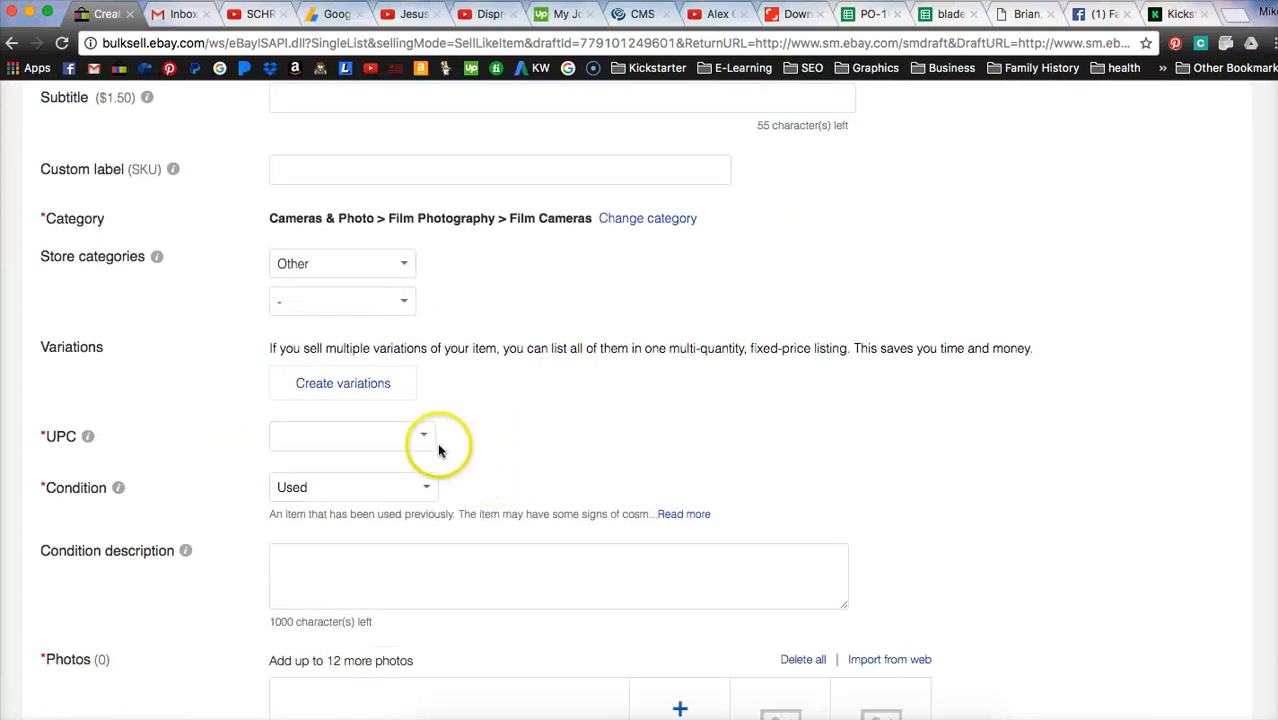
scroll(463, 457, "up", 5)
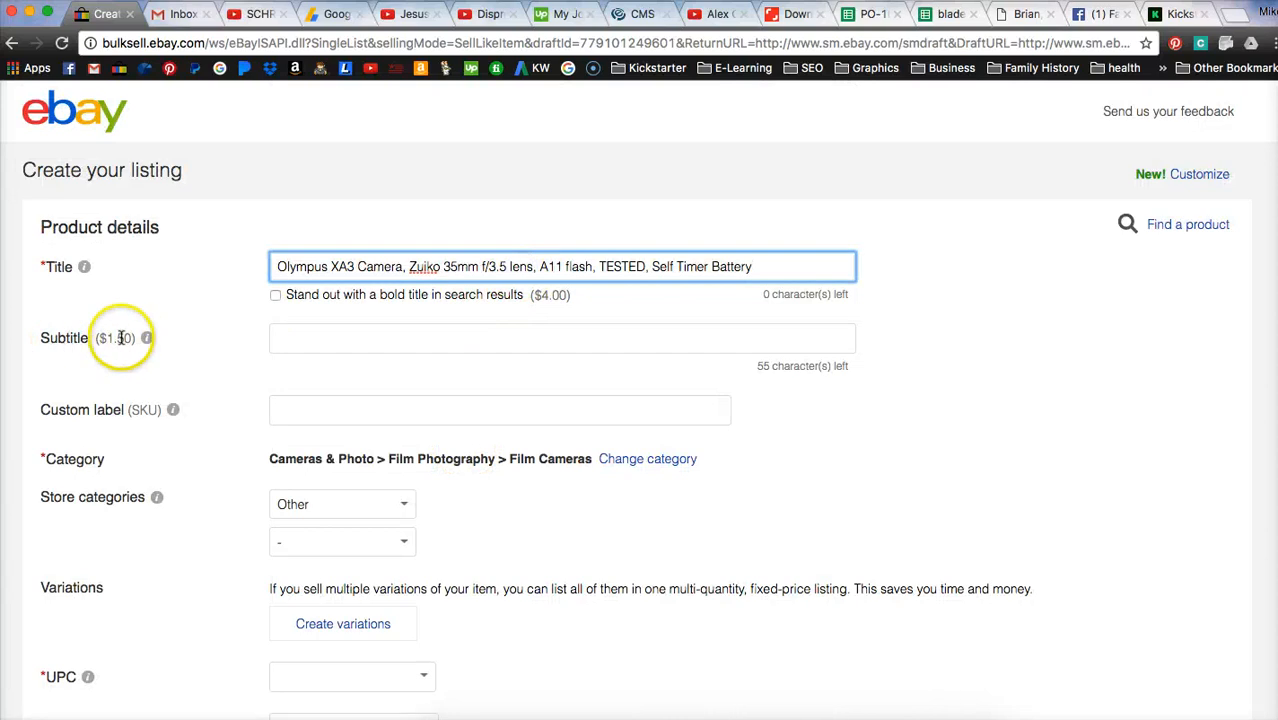
scroll(365, 405, "down", 2)
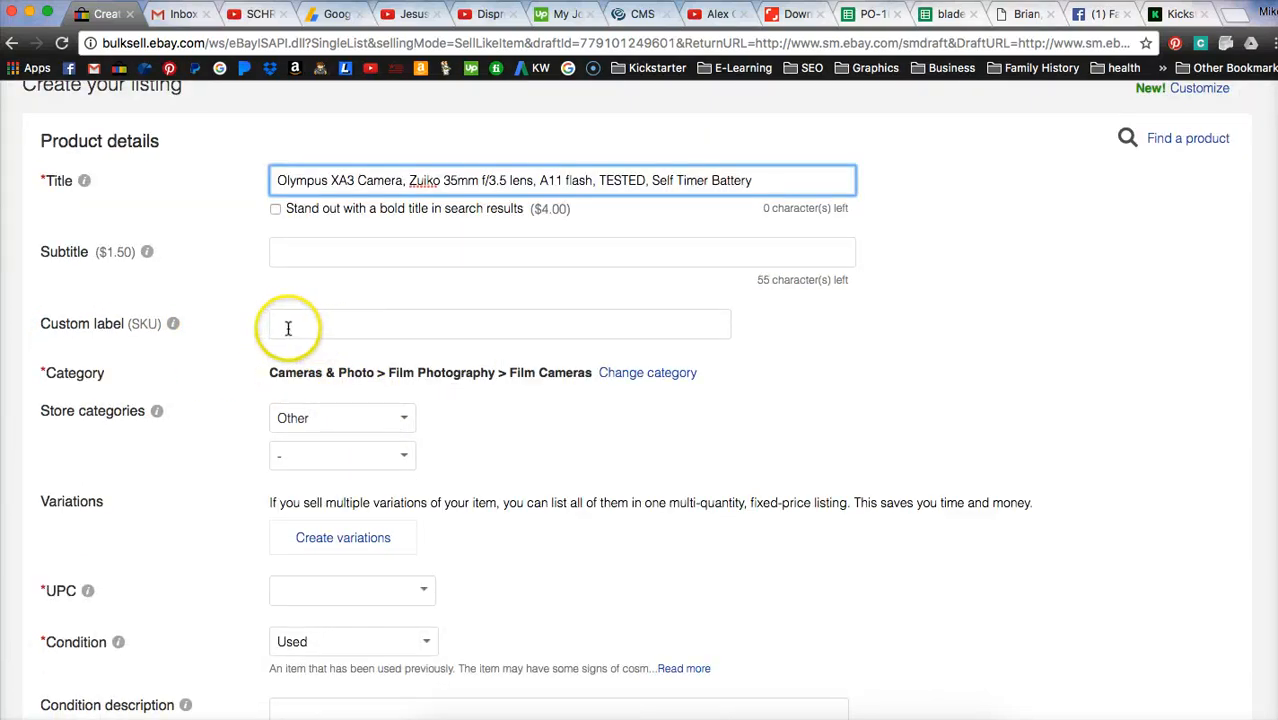
Set the listing's UPC to "Does not apply".
scroll(107, 459, "down", 1)
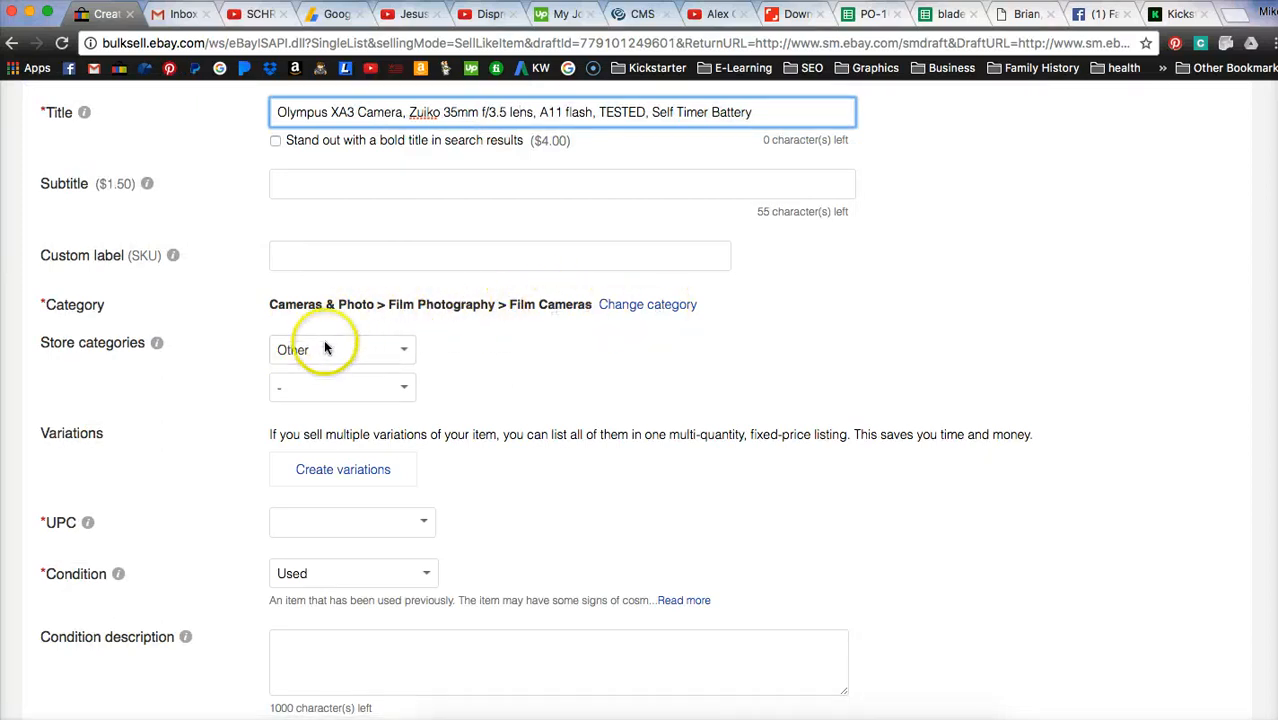
scroll(322, 342, "down", 2)
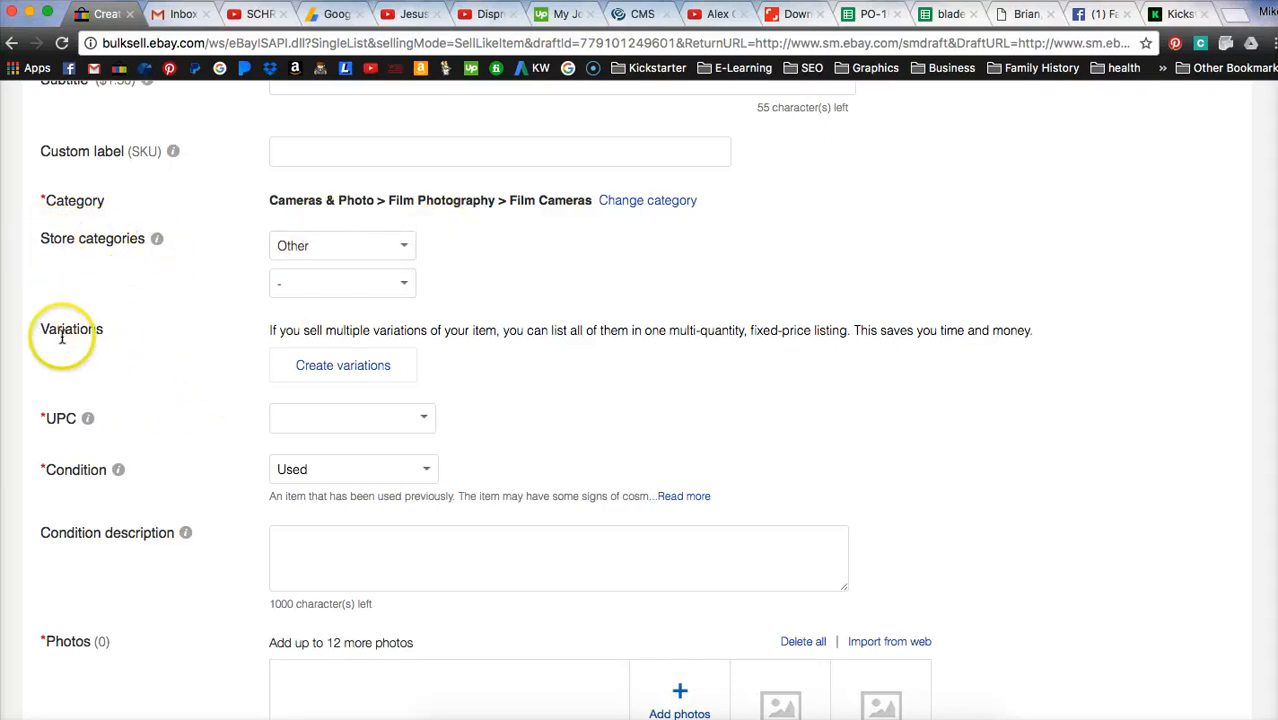
left_click(423, 421)
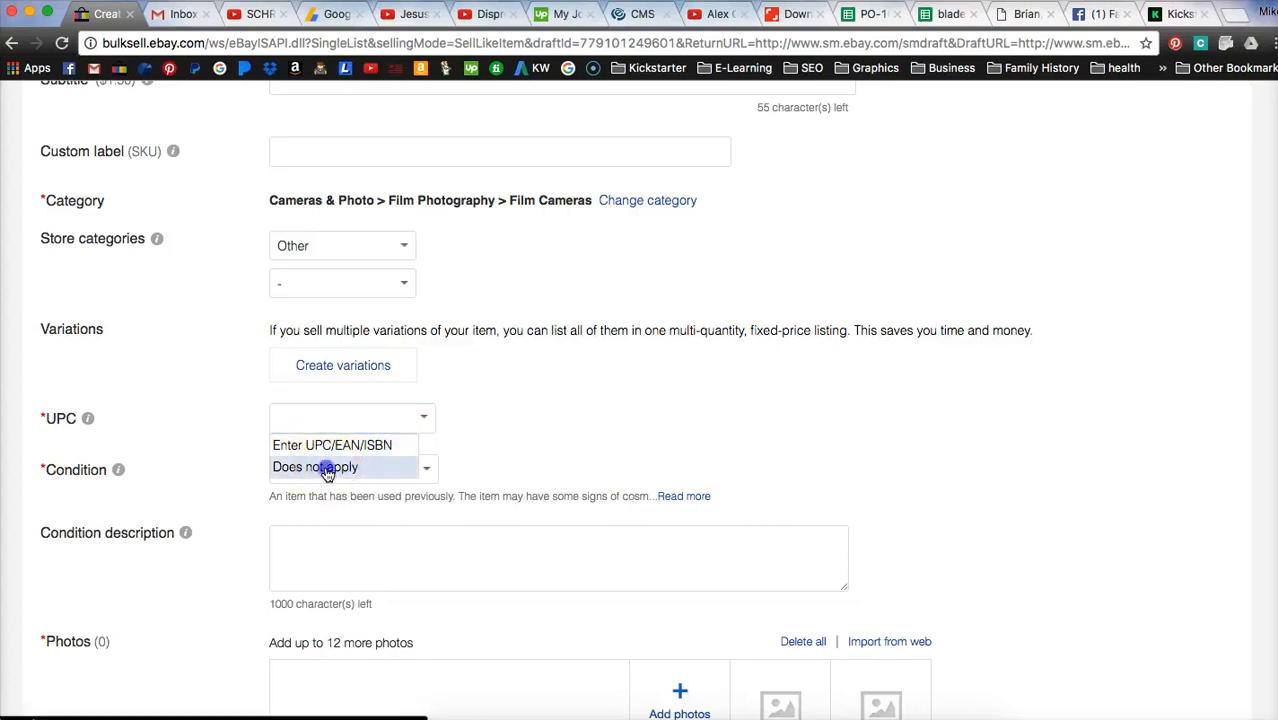
left_click(318, 467)
Keep the condition as Used and enter "Normal wear, Good condition" as the condition description.
scroll(540, 382, "down", 2)
scroll(440, 385, "down", 1)
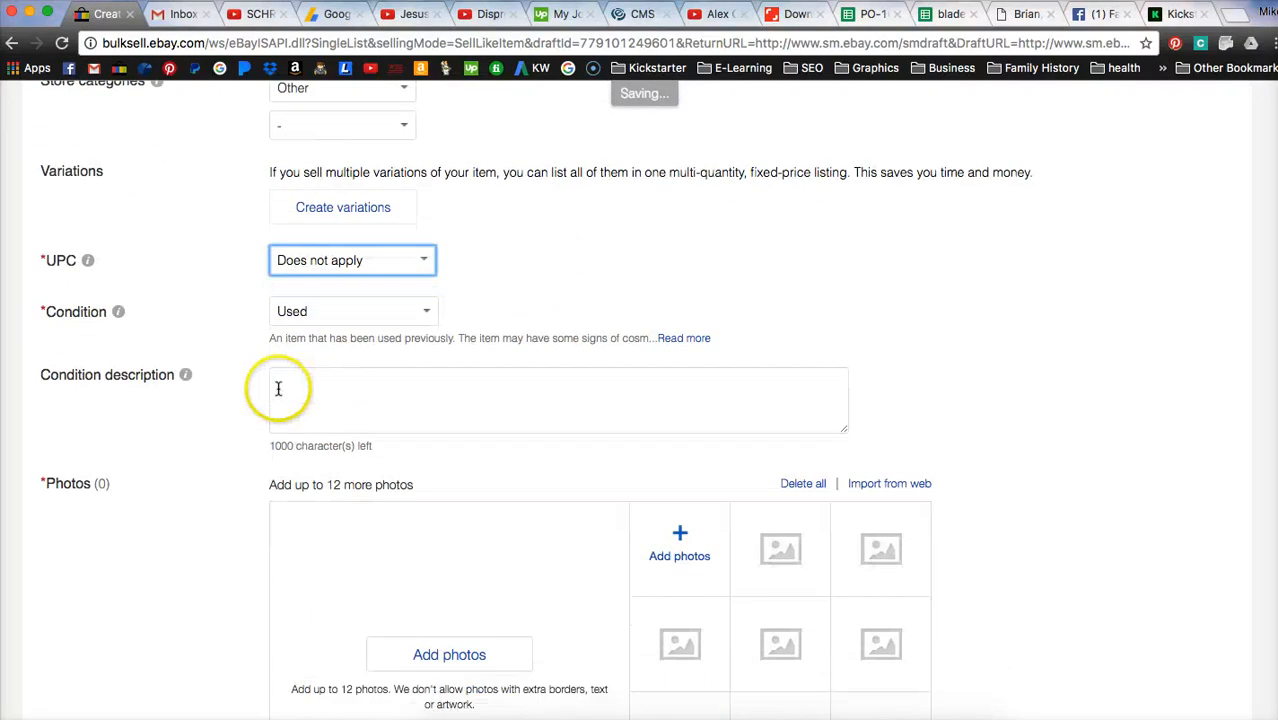
left_click(314, 313)
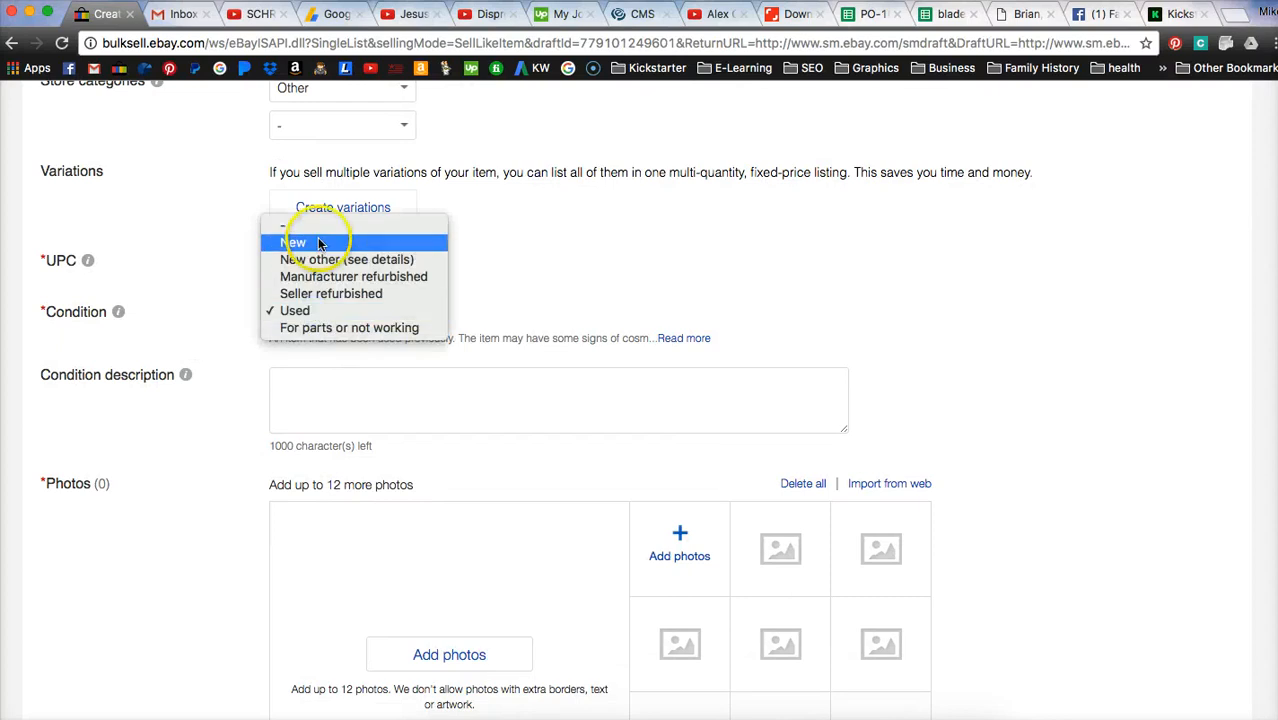
left_click(308, 312)
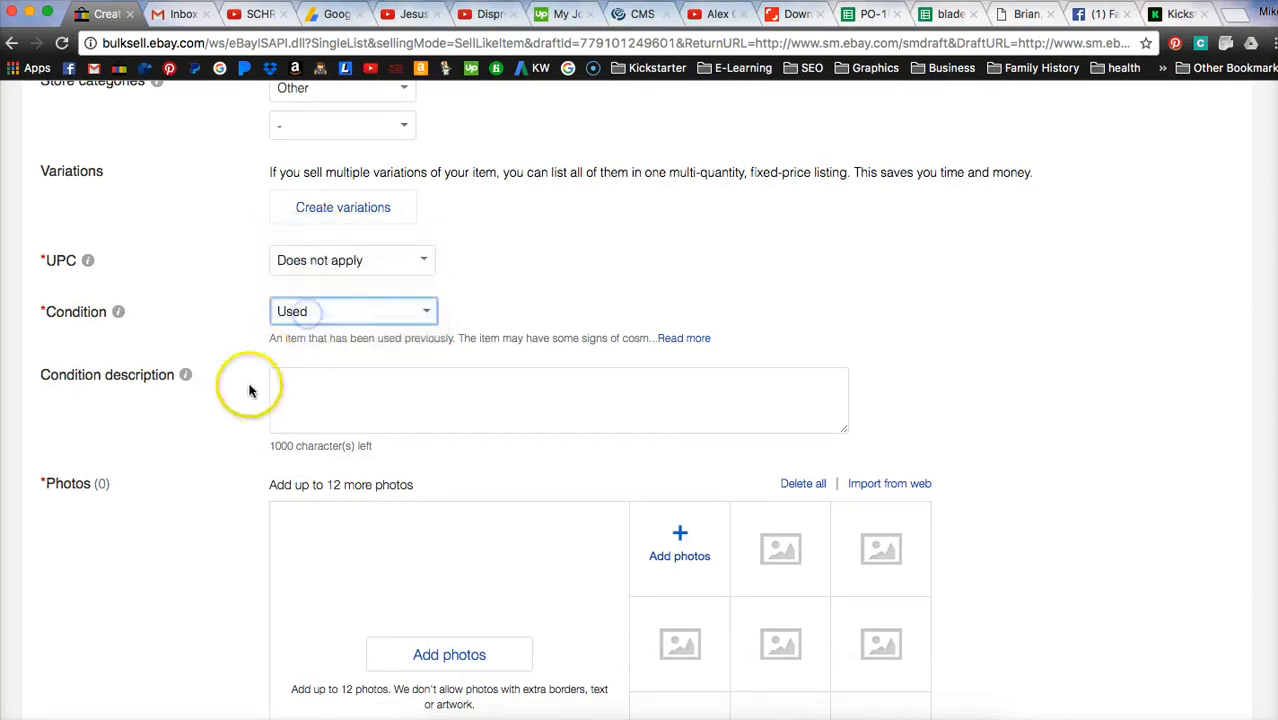
left_click(322, 386)
scroll(318, 384, "down", 1)
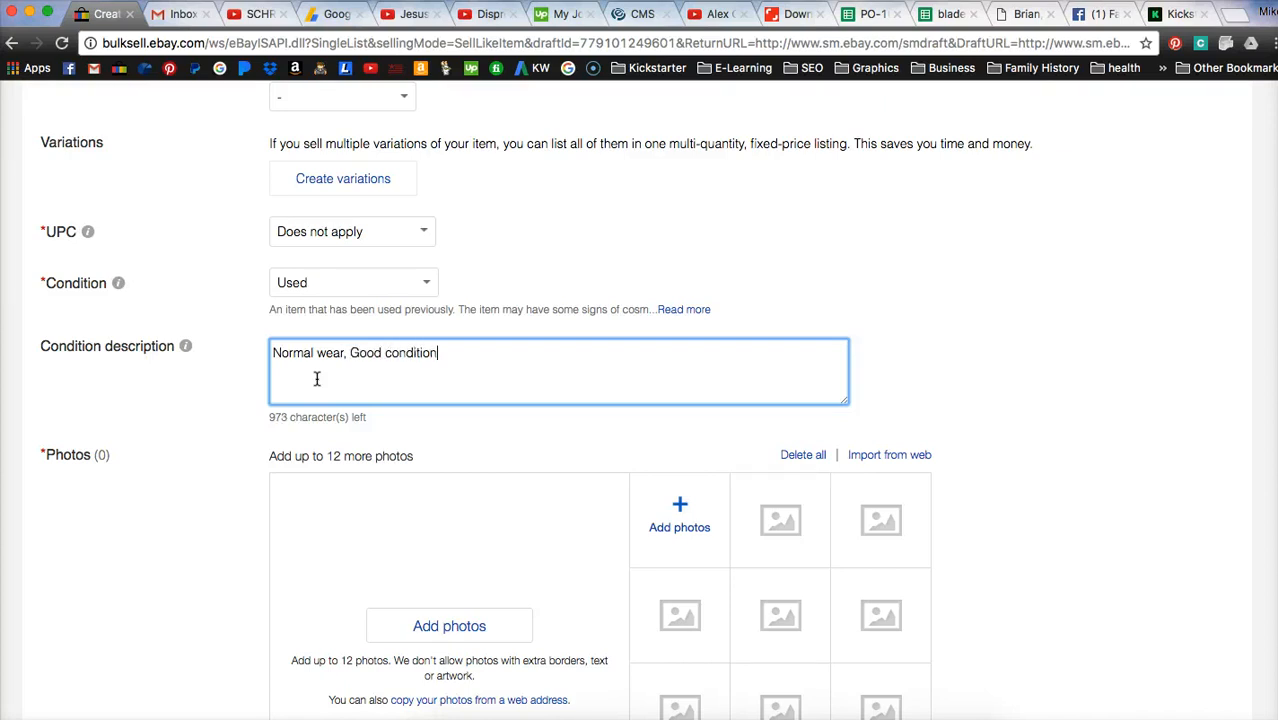
Start adding photos to the listing and go to the Dropbox folder in the file chooser.
scroll(316, 379, "down", 3)
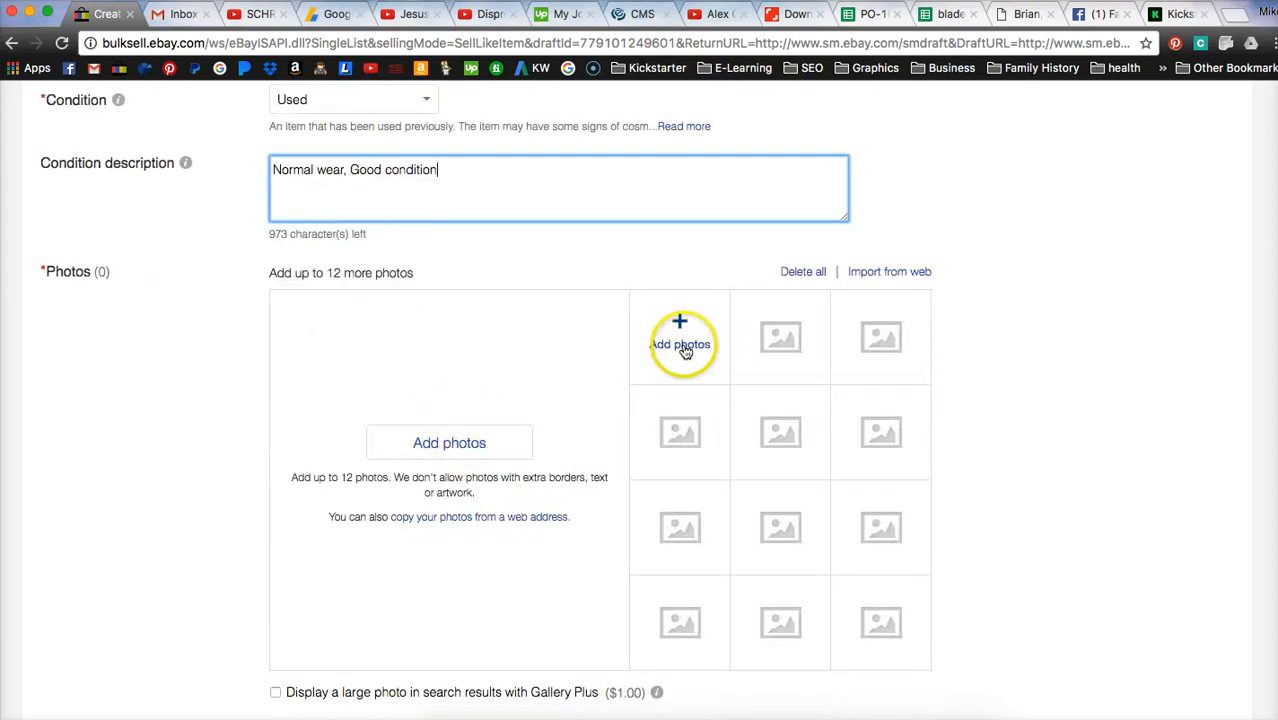
scroll(684, 351, "down", 1)
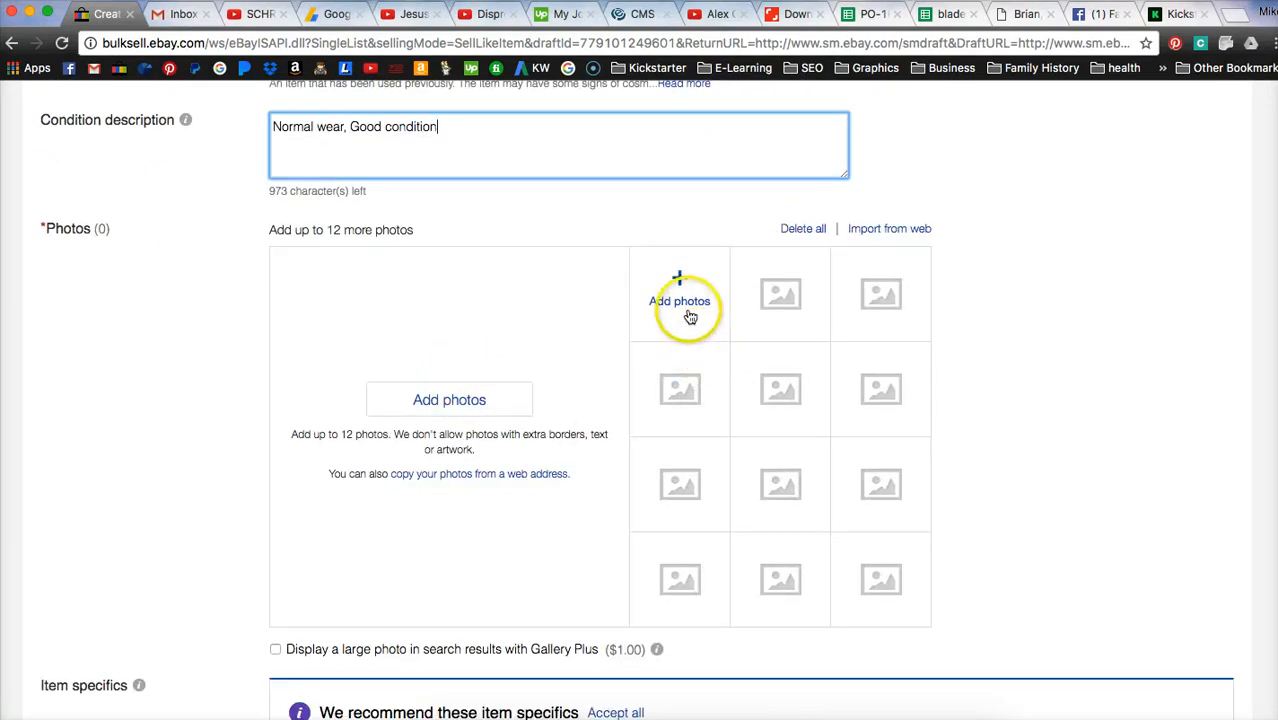
left_click(680, 284)
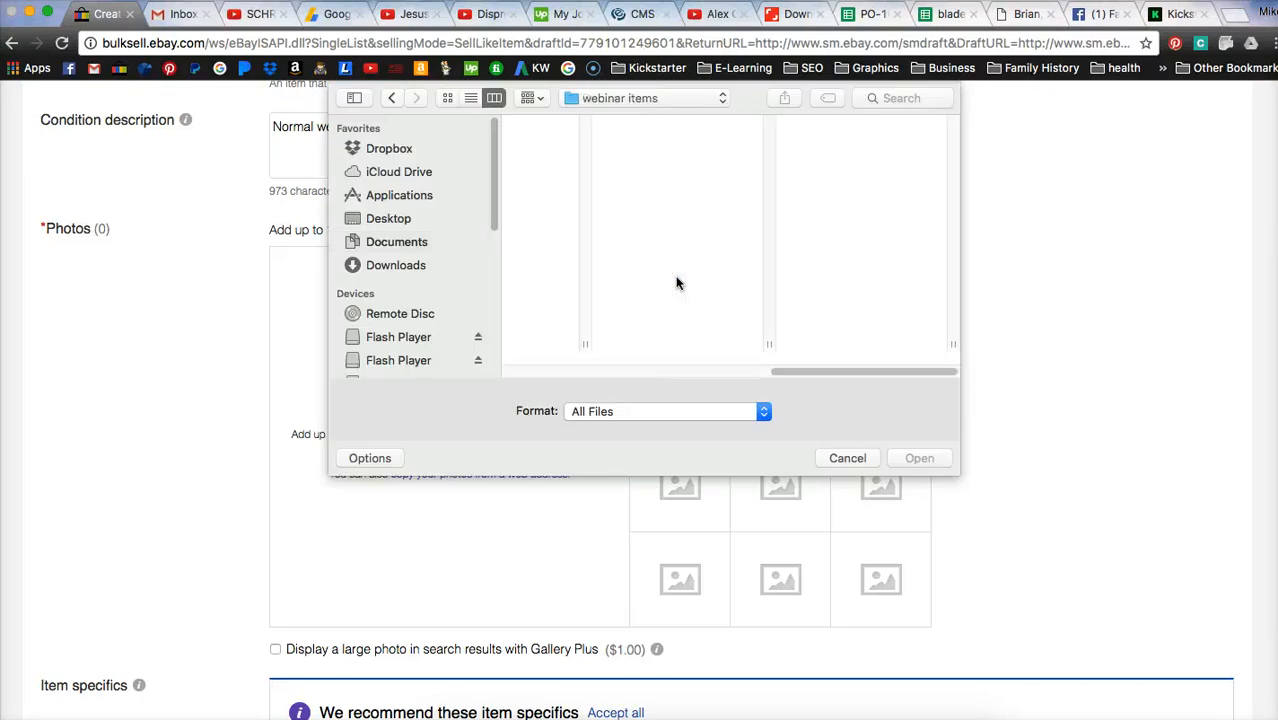
left_click(705, 291)
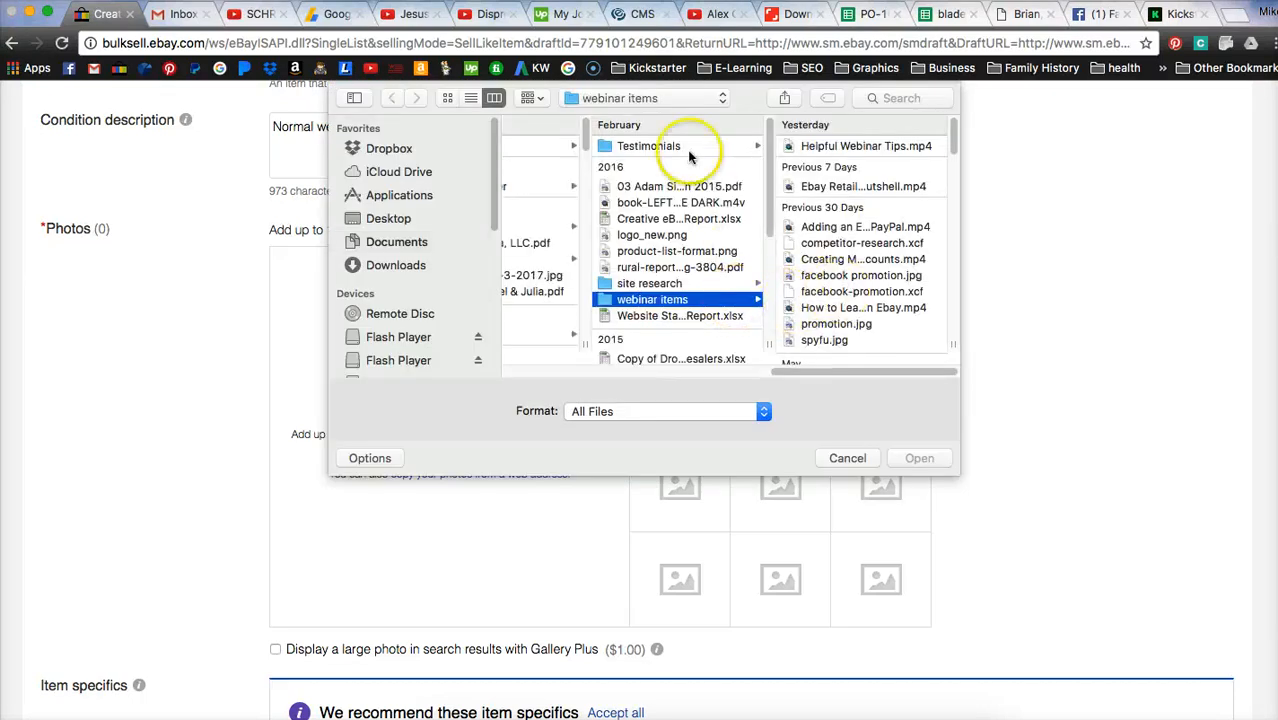
left_click(630, 99)
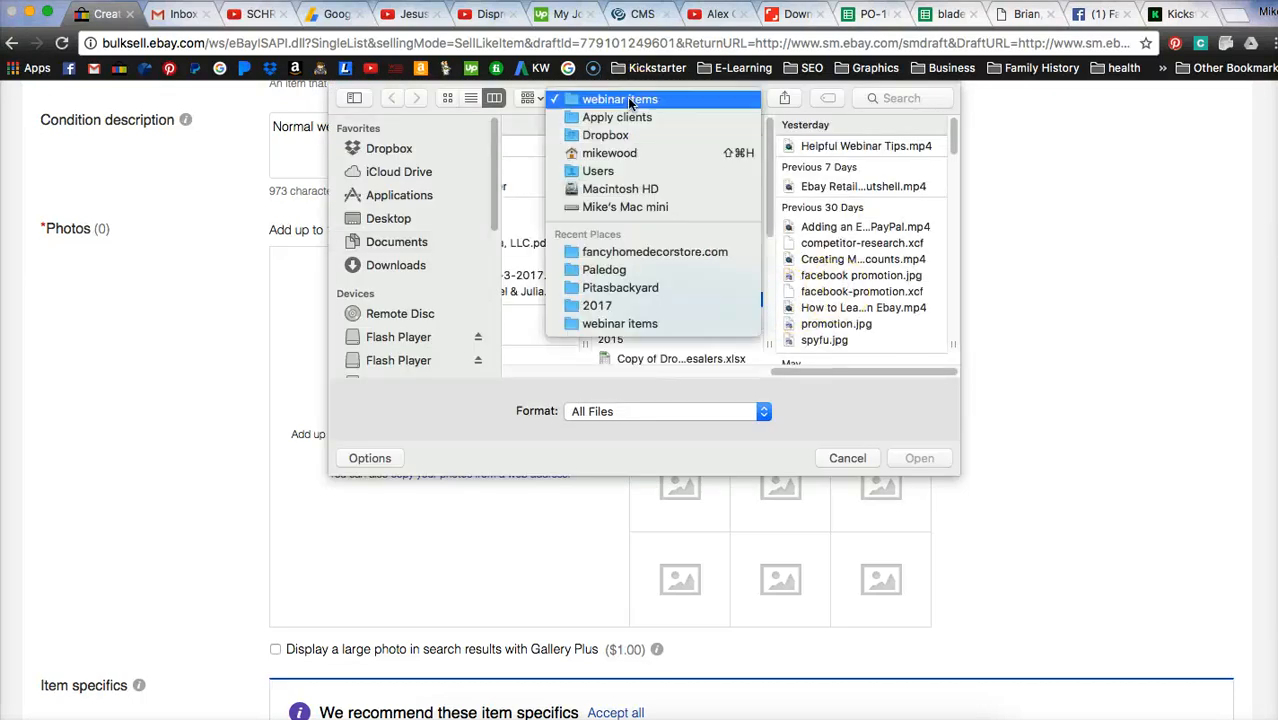
left_click(620, 136)
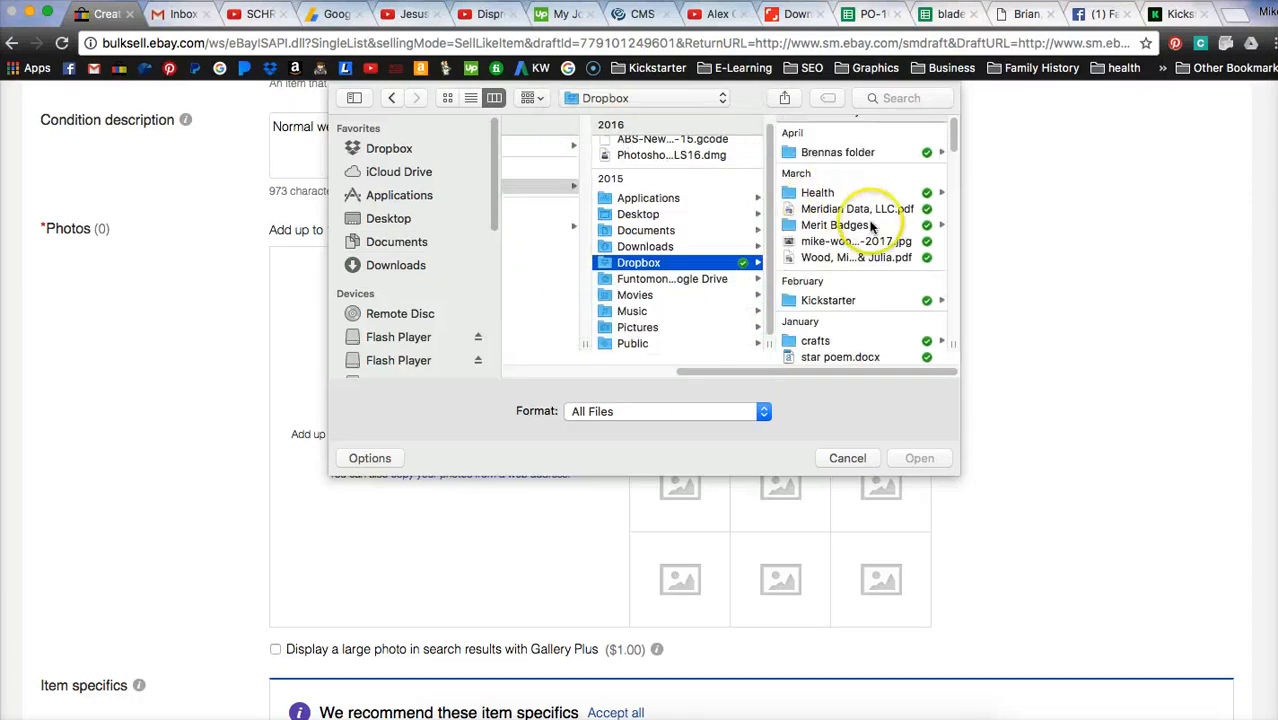
Open the Camera Uploads folder in Dropbox and preview the first and last of today's camera photos.
scroll(872, 229, "down", 1)
scroll(872, 229, "down", 10)
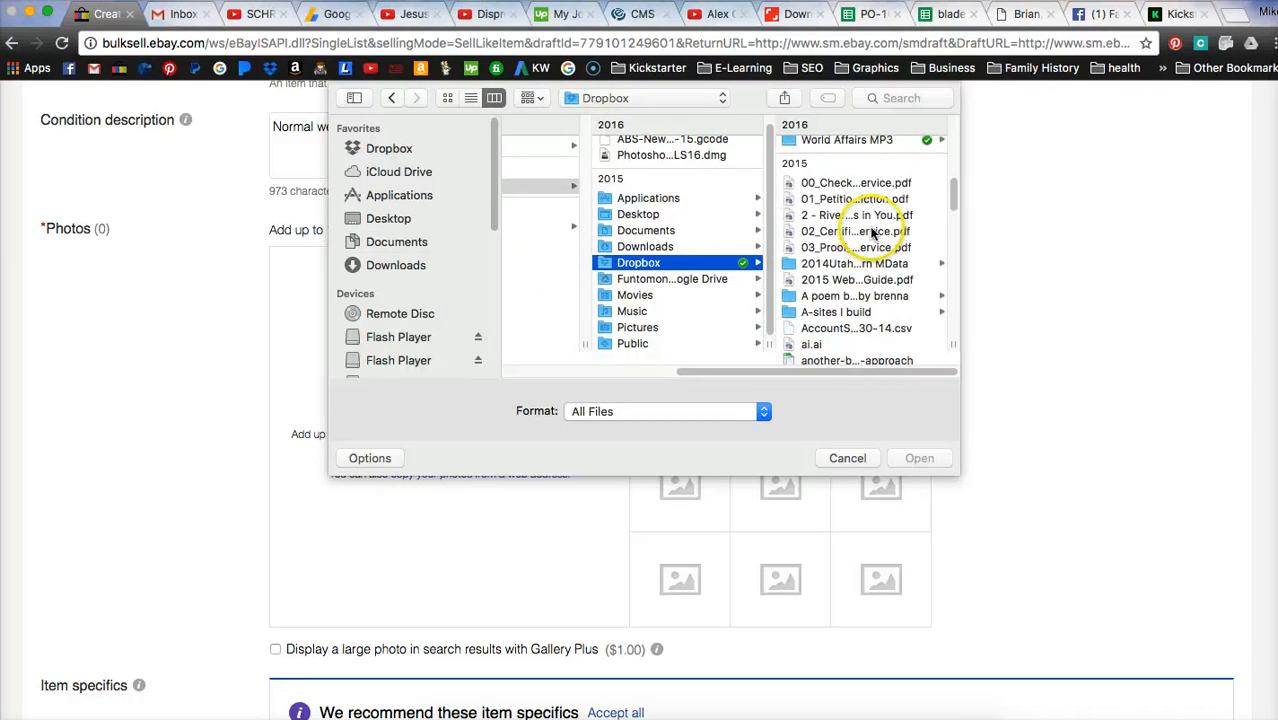
scroll(870, 229, "down", 5)
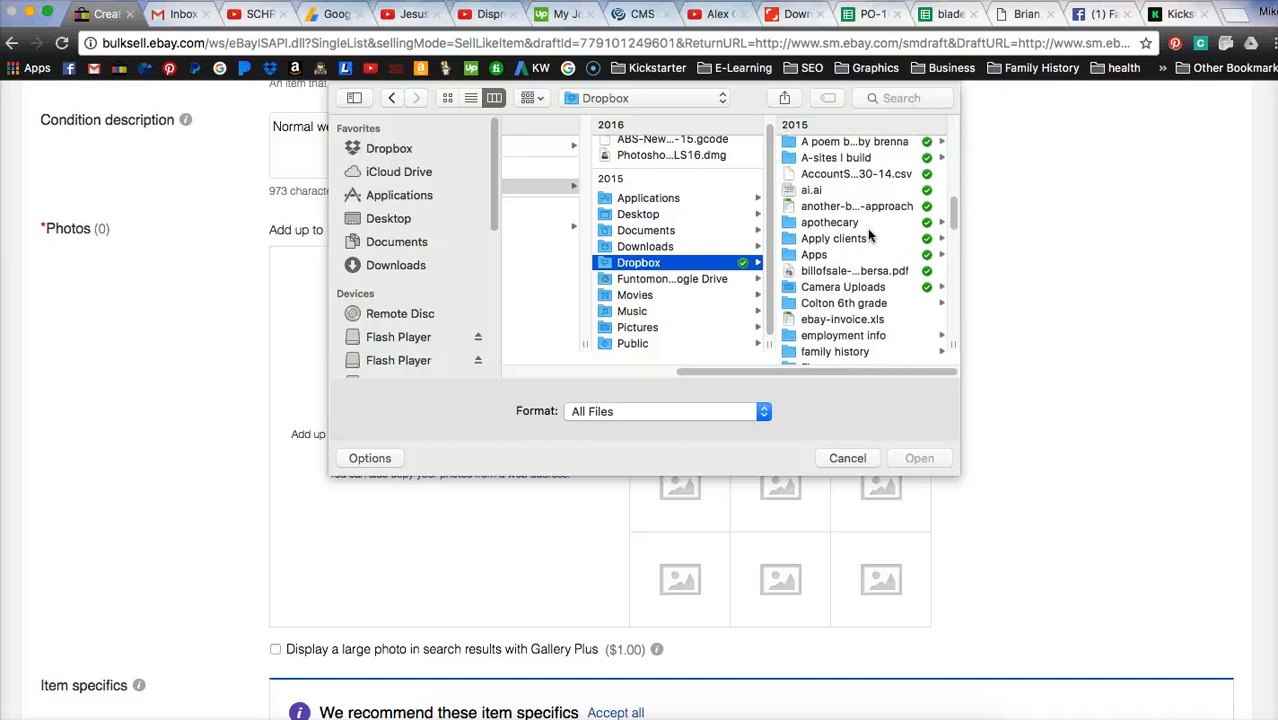
scroll(850, 245, "down", 3)
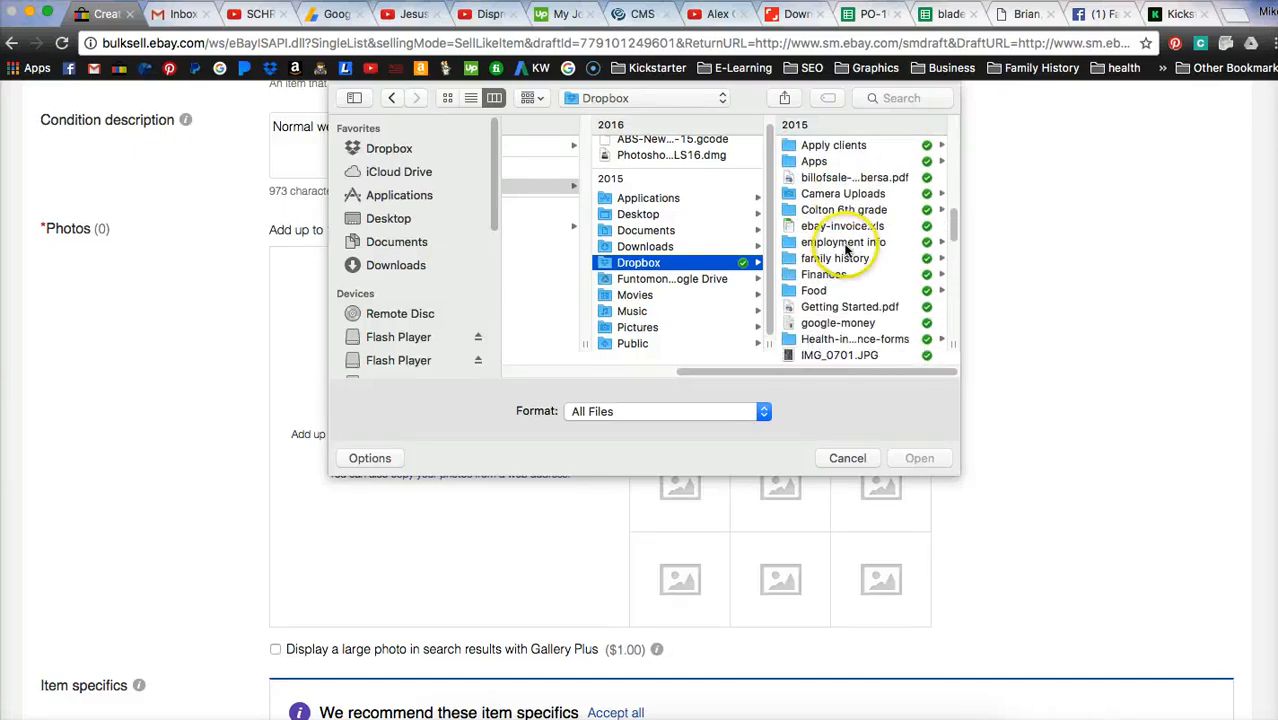
left_click(826, 194)
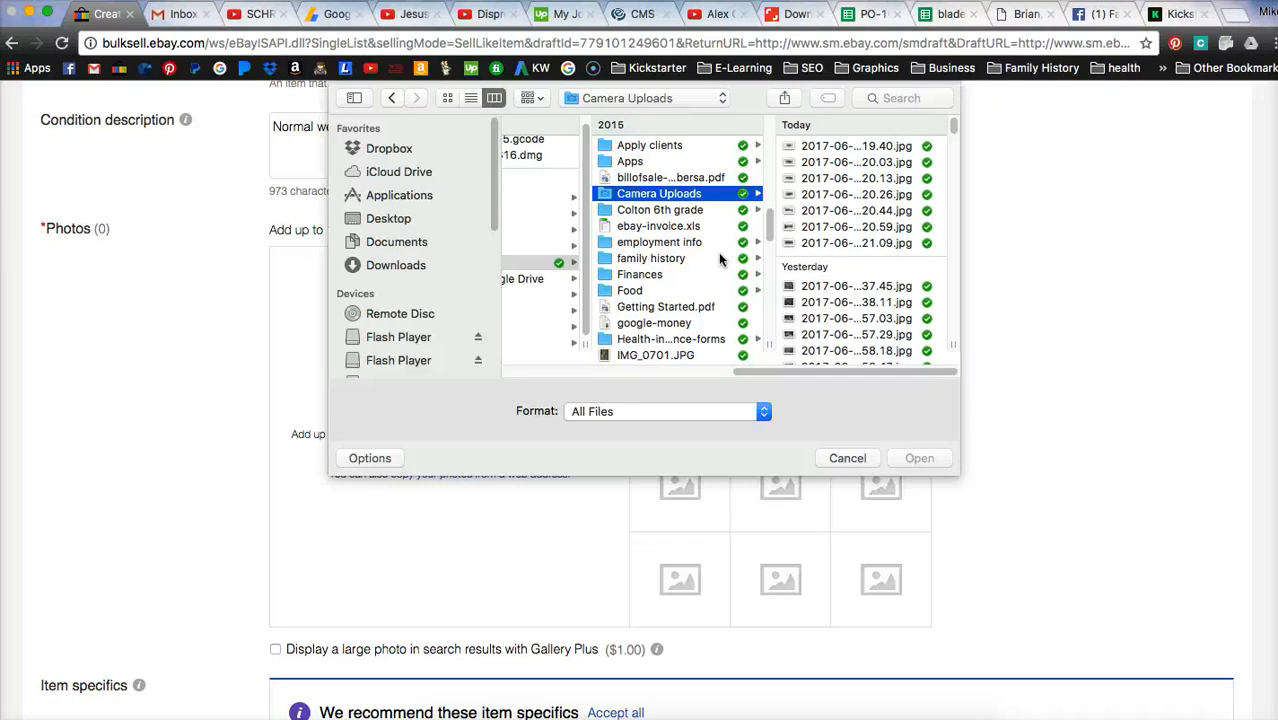
left_click(815, 148)
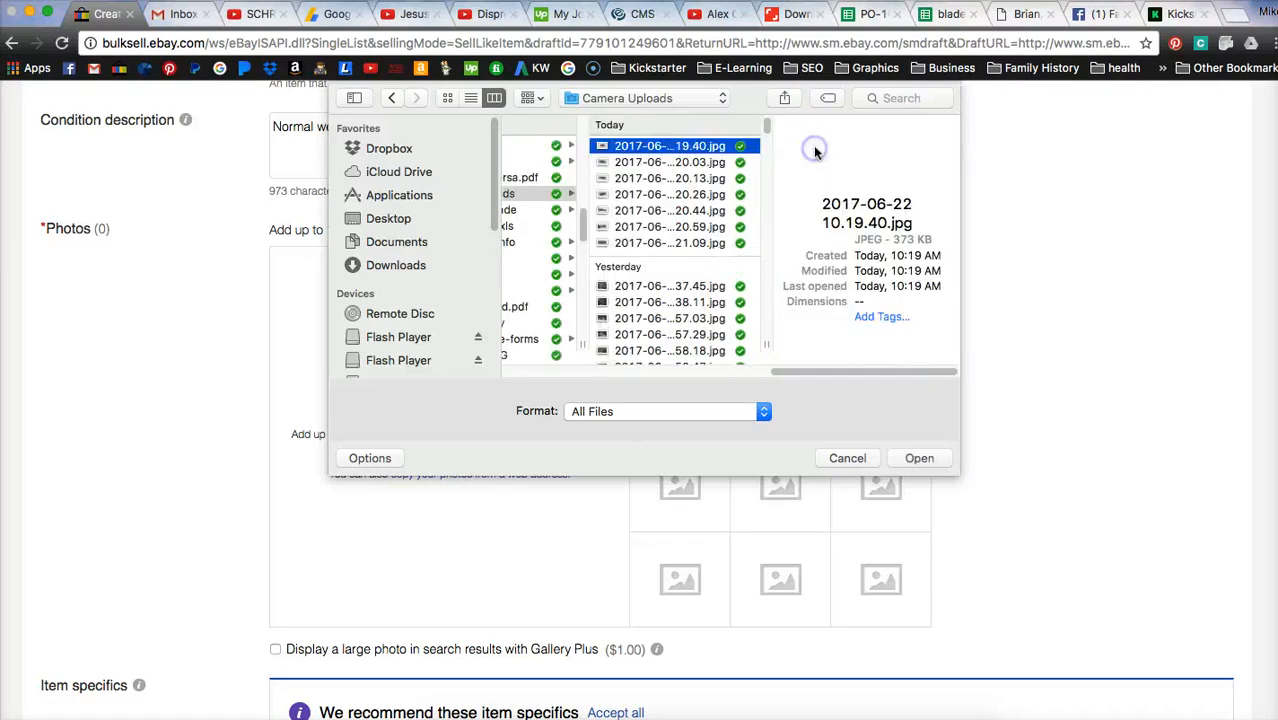
left_click(629, 244)
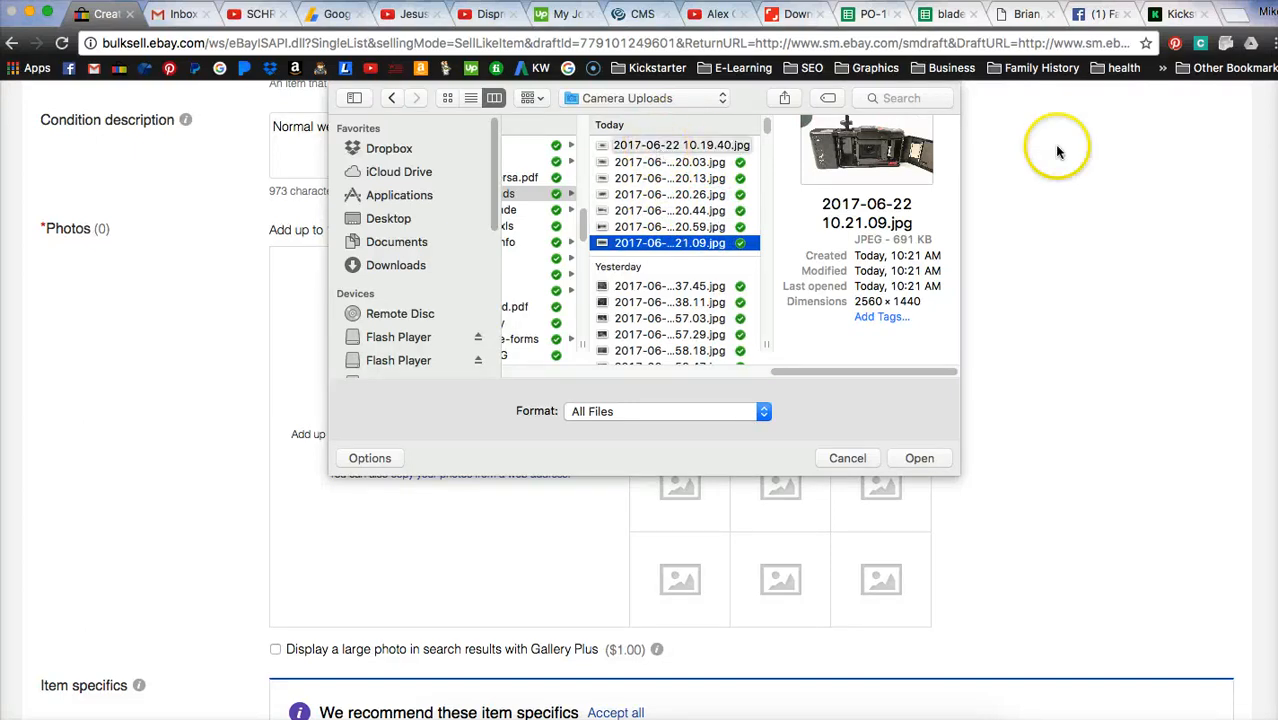
Switch to the other browser window, load dropbox.com in the Disney Medley video's tab, and look over the sign-up page.
key("super+grave")
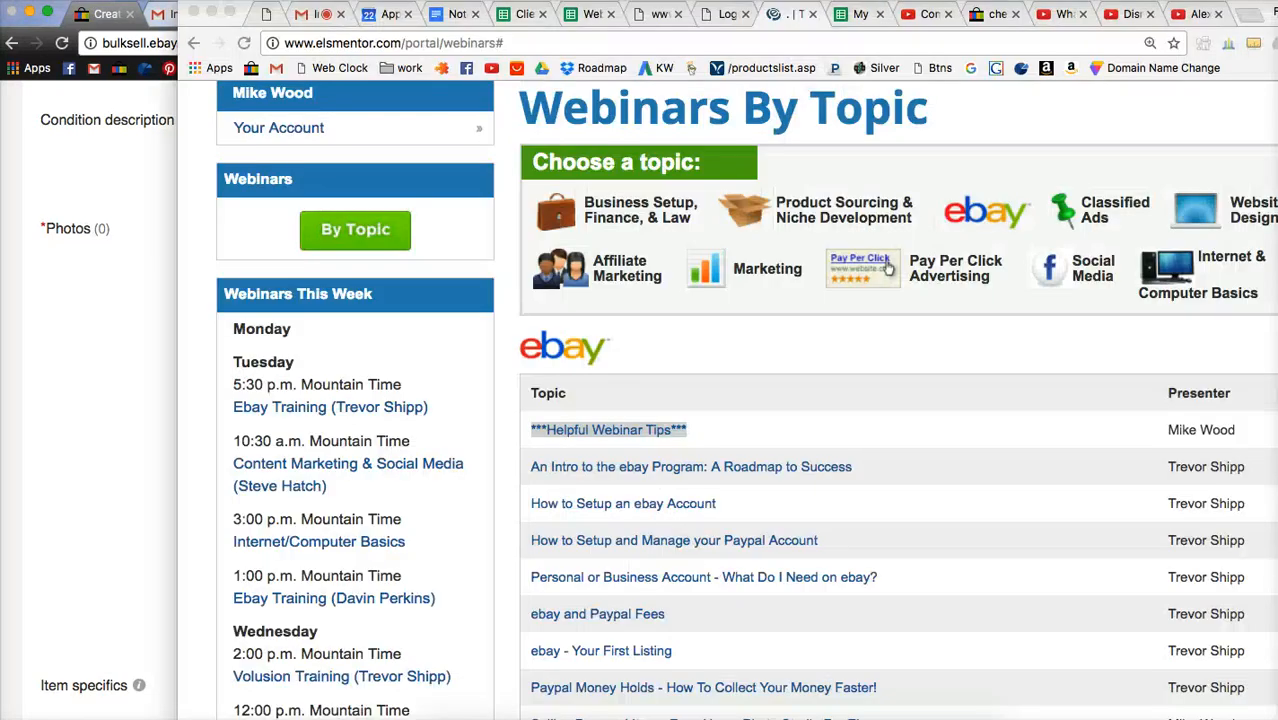
left_click(1131, 15)
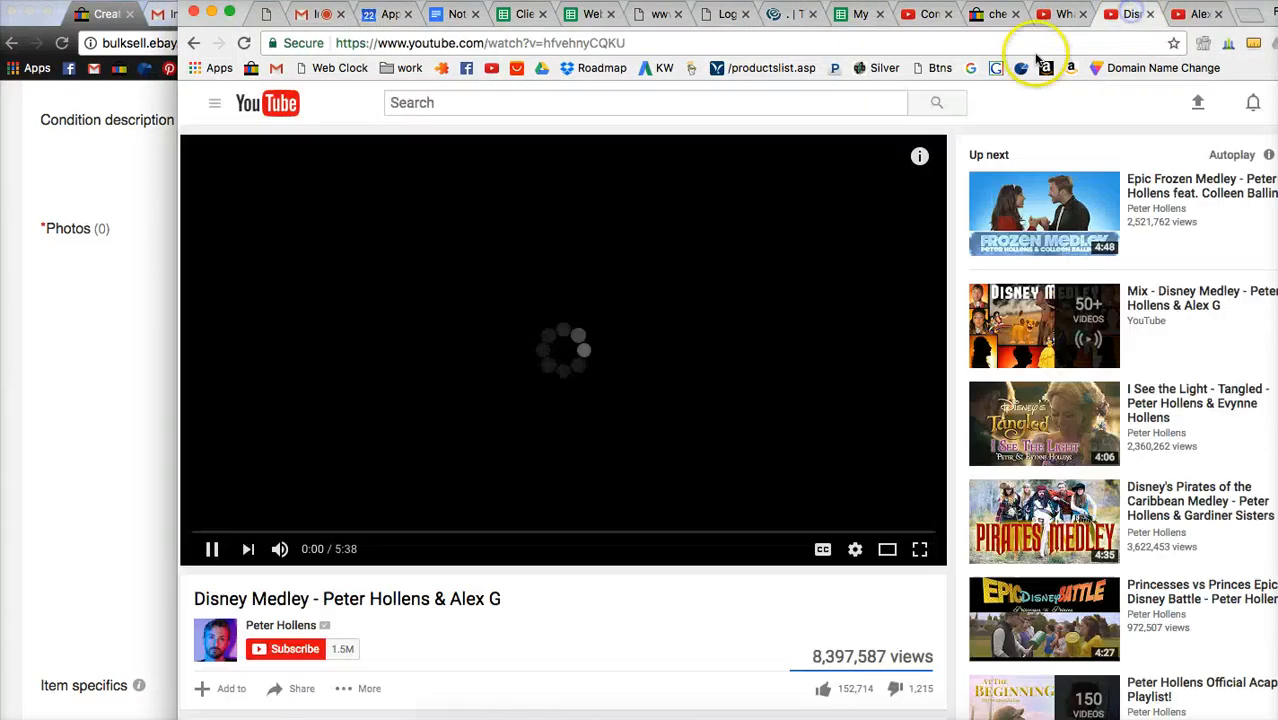
left_click(977, 42)
type("dropbox.v")
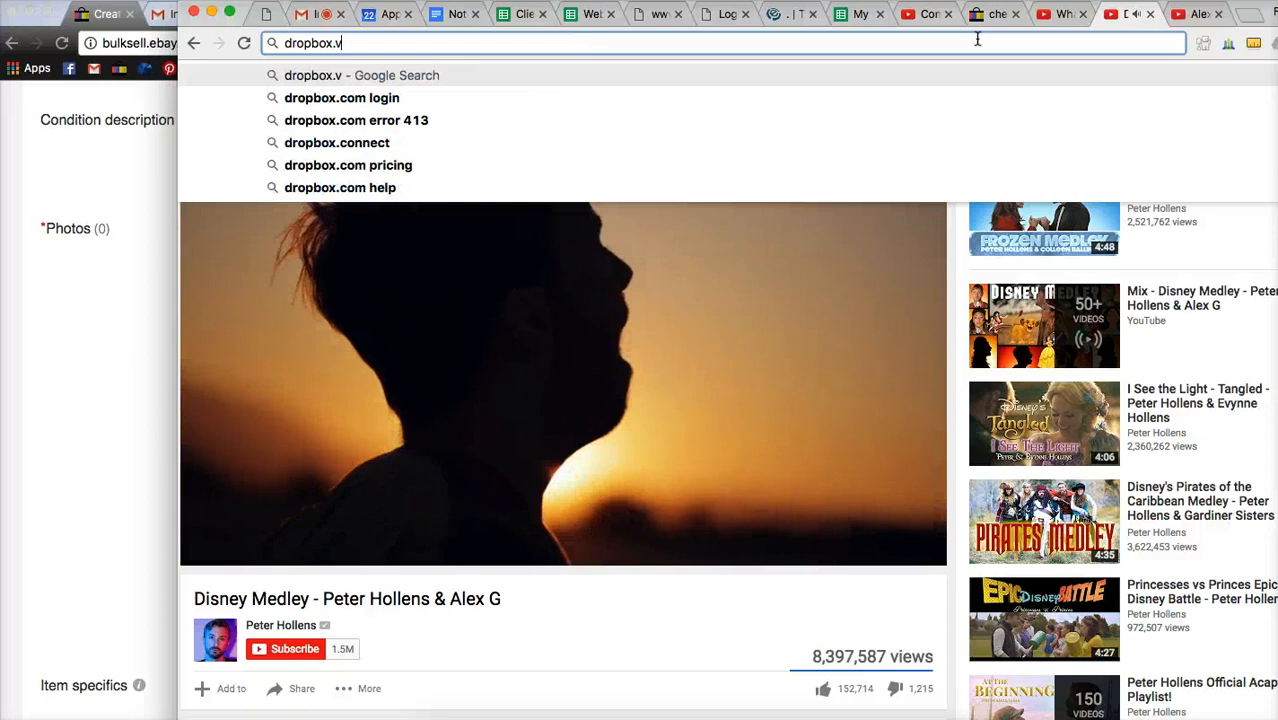
key("BackSpace")
type("com")
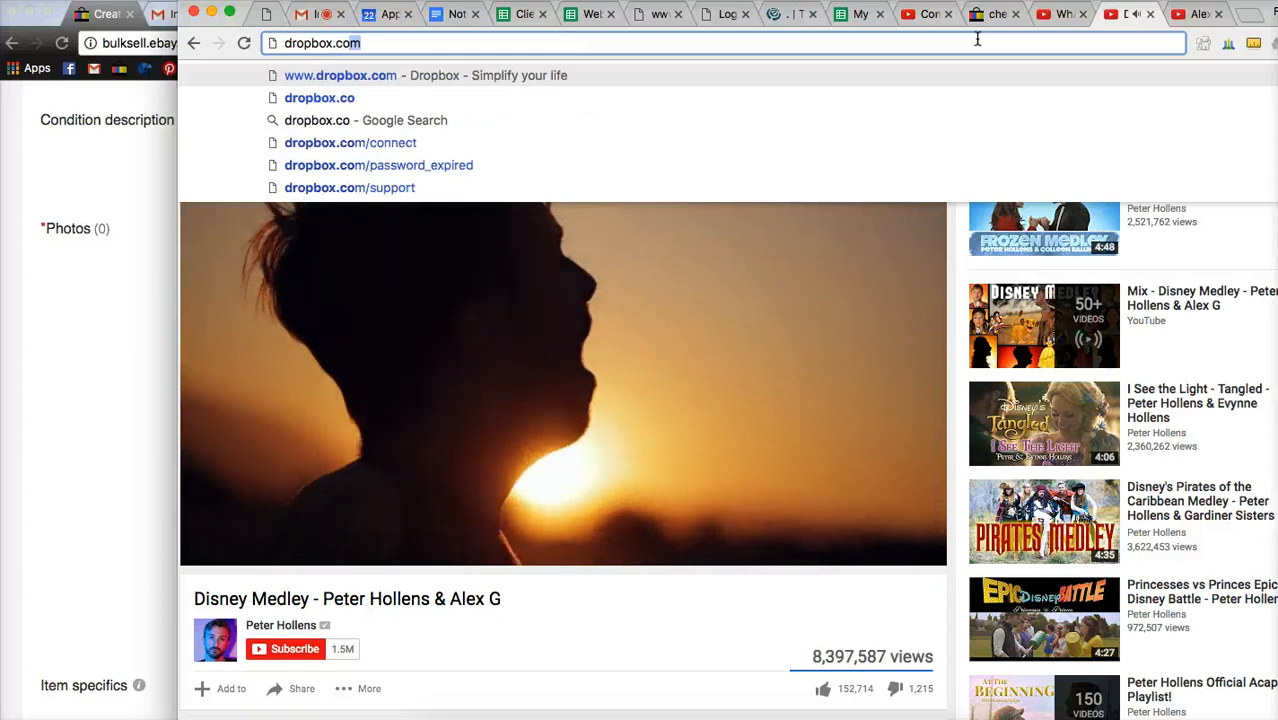
key("Return")
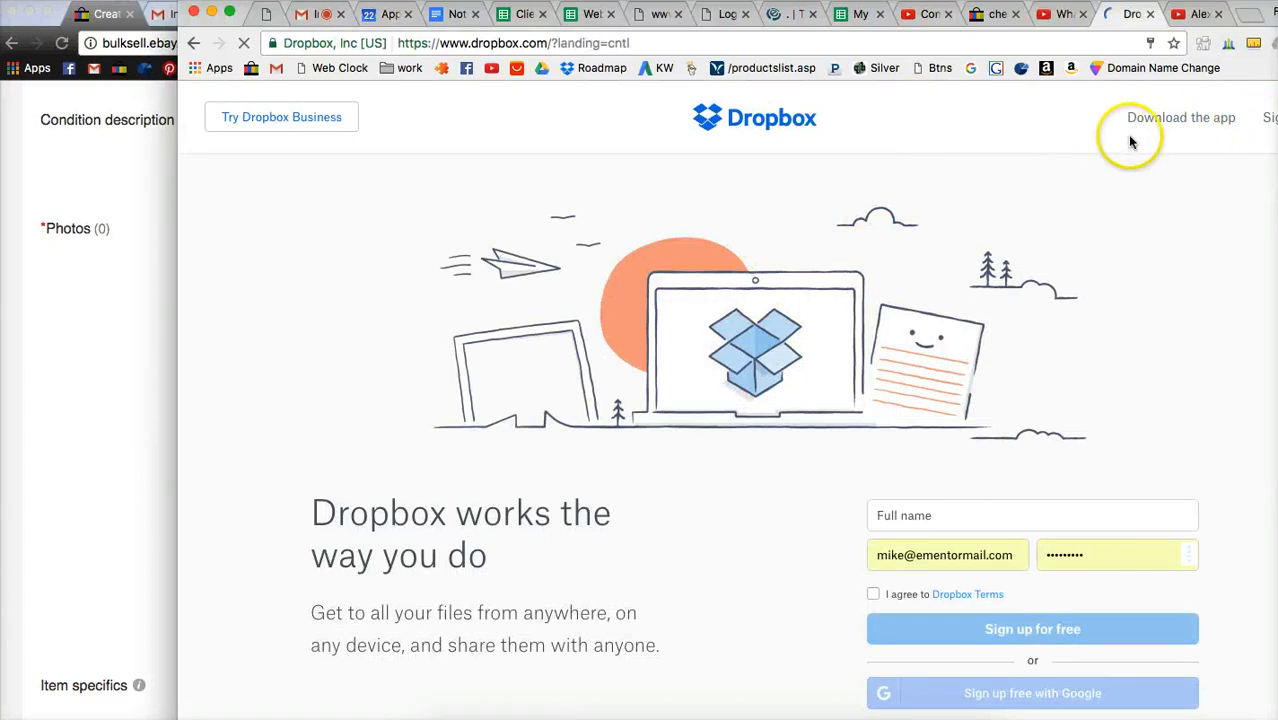
scroll(637, 566, "down", 3)
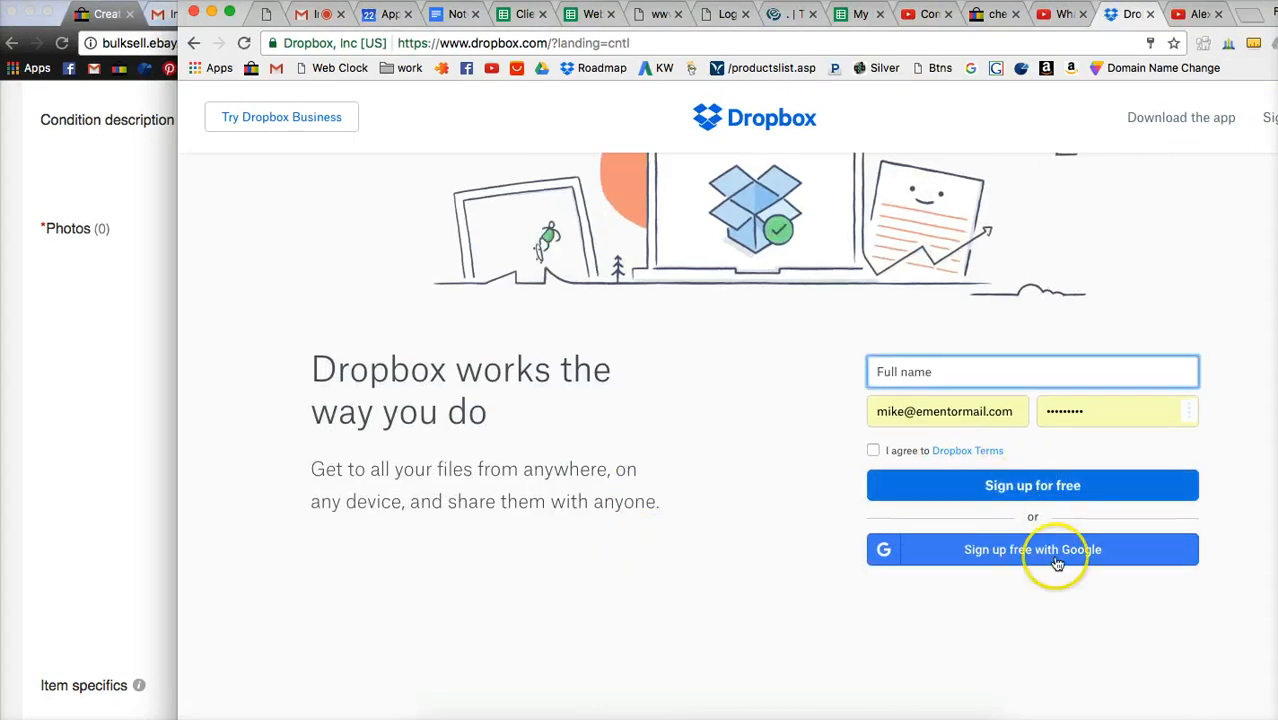
scroll(1046, 520, "up", 3)
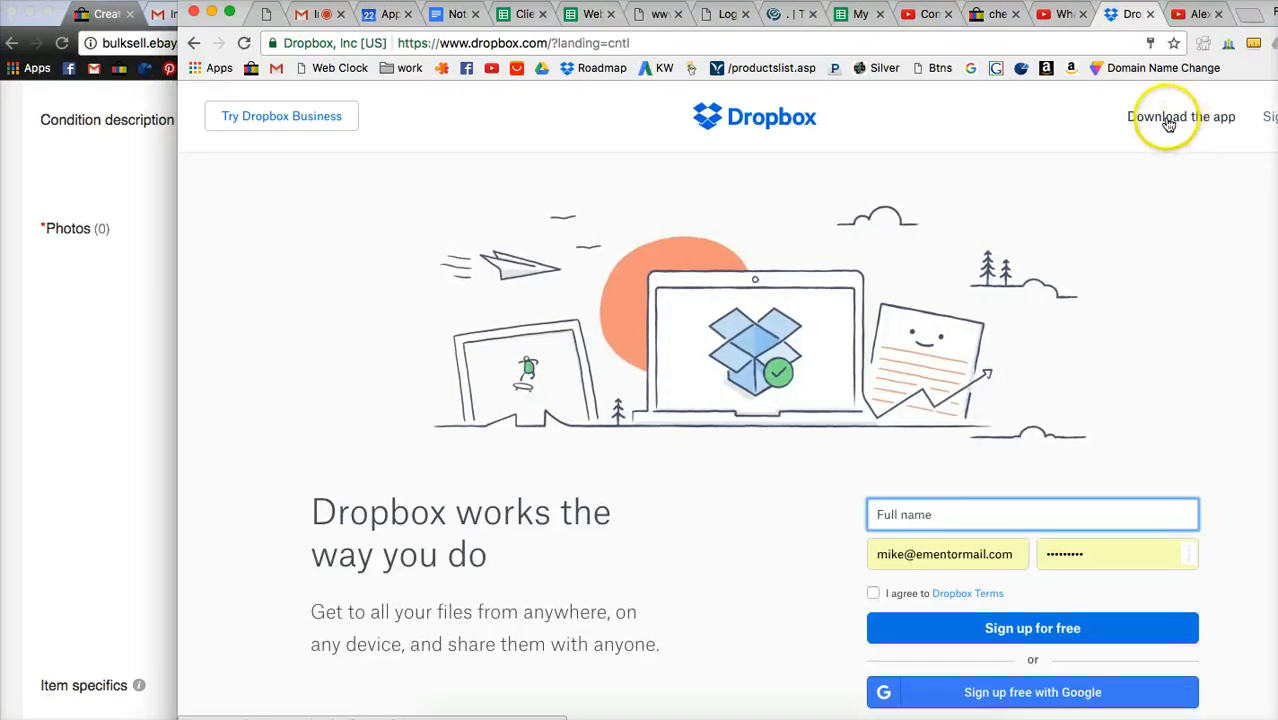
Return to the Webinars By Topic page and search it for "dropbox".
left_click(790, 16)
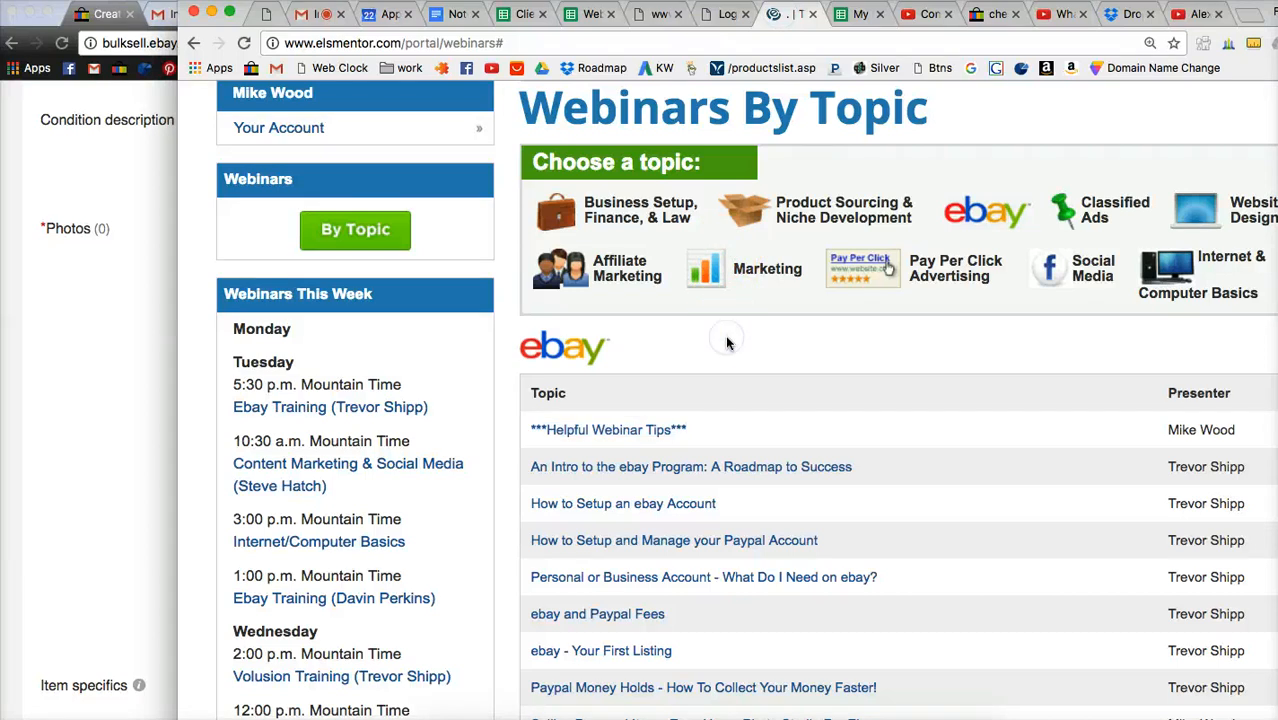
key("super+f")
type("drop")
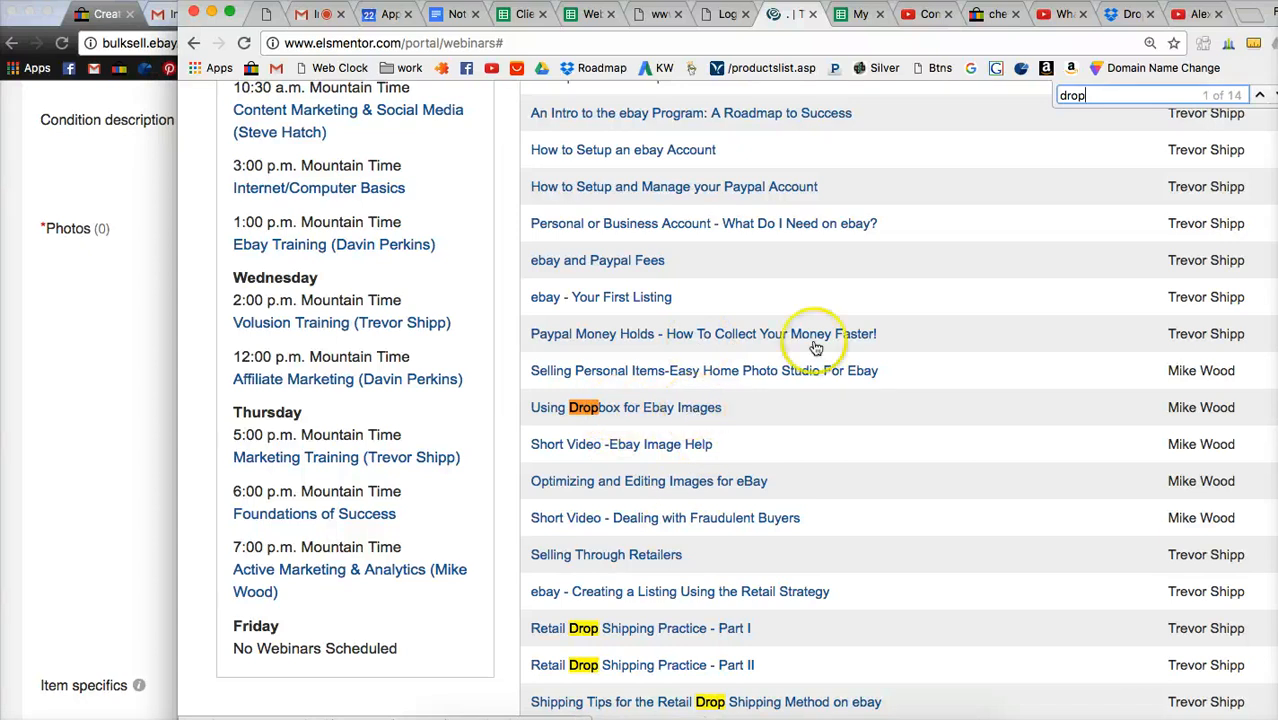
type("box")
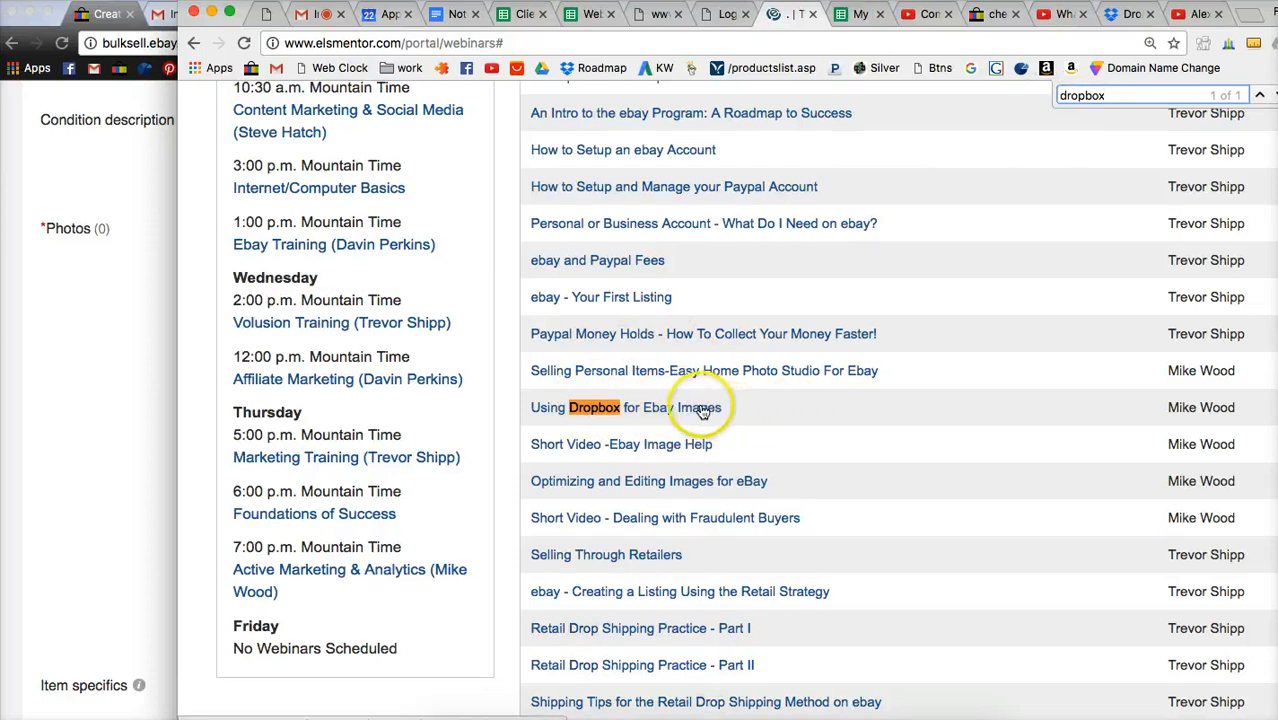
Return to the eBay draft listing, dismiss the old file chooser and restart adding photos.
left_click(95, 322)
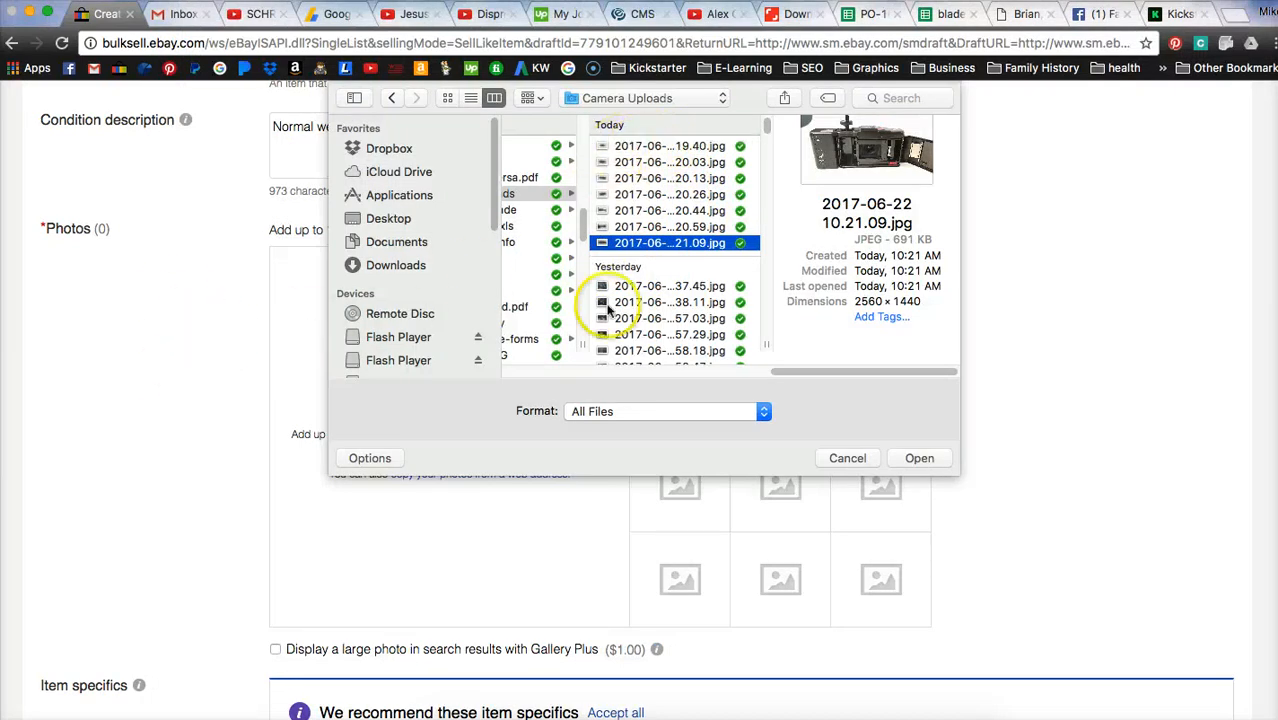
left_click(847, 459)
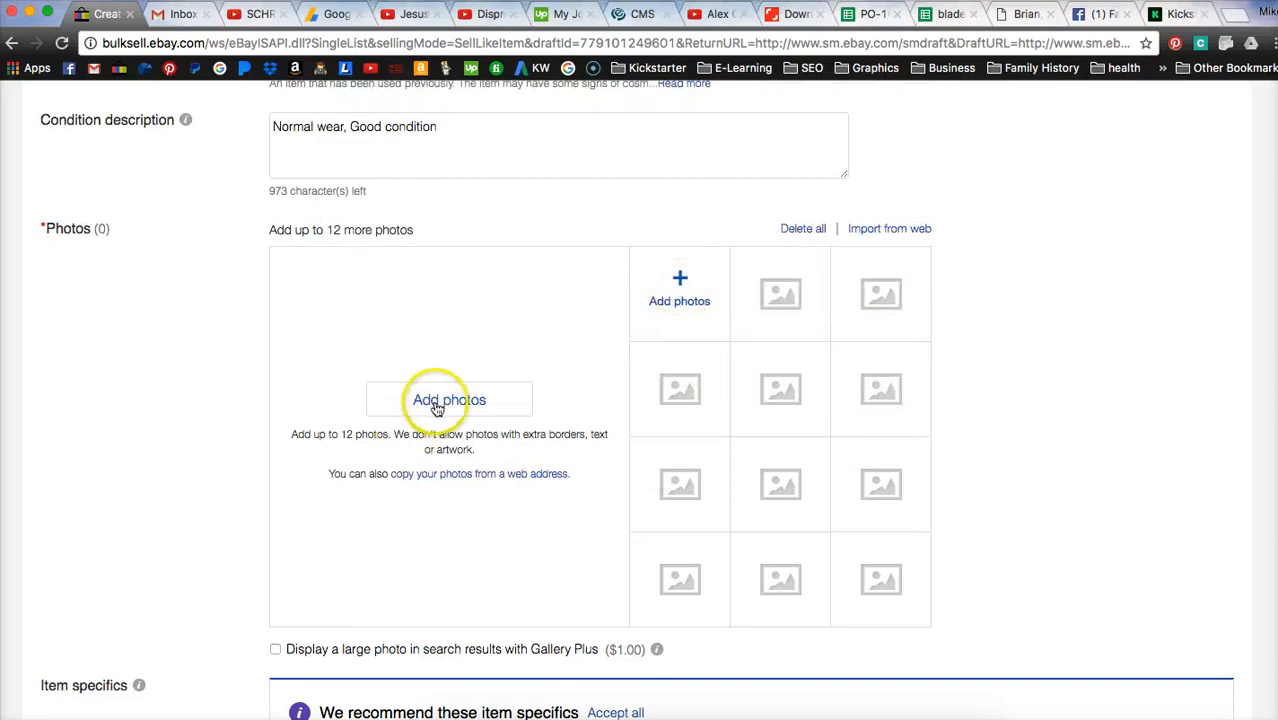
left_click(680, 281)
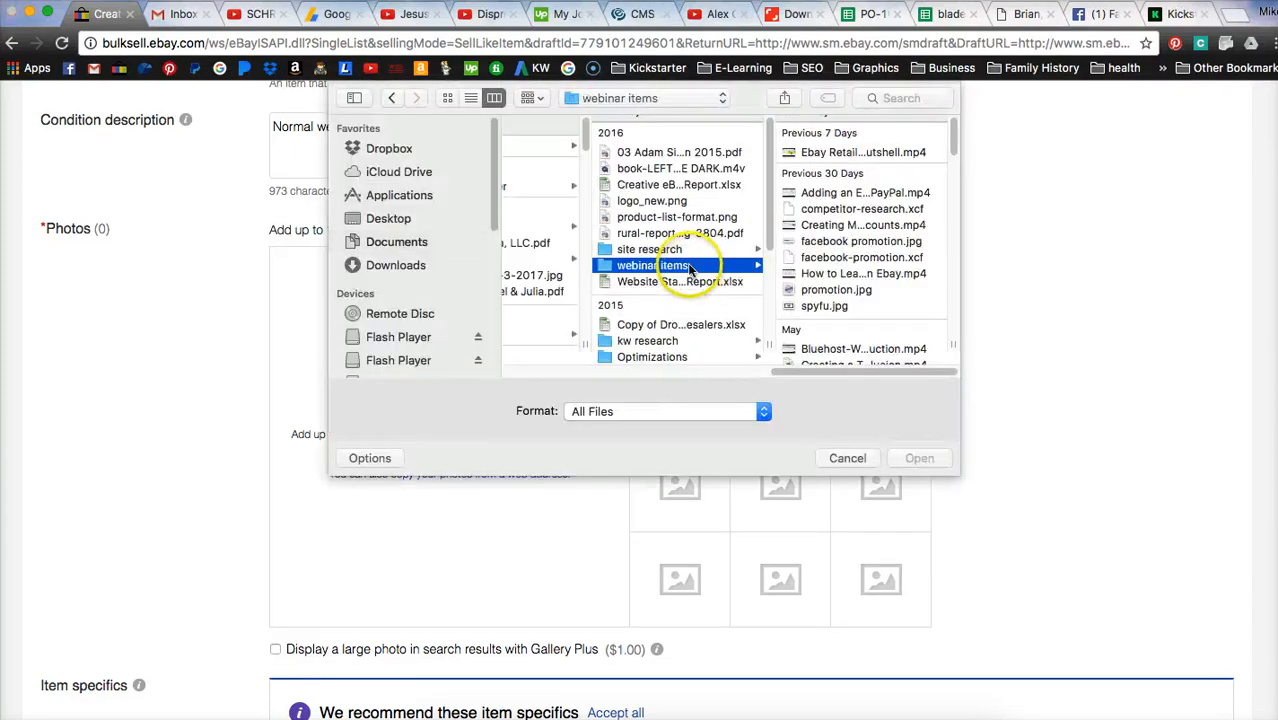
Go to the Dropbox folder in the file chooser and open its Camera Uploads folder.
left_click(651, 100)
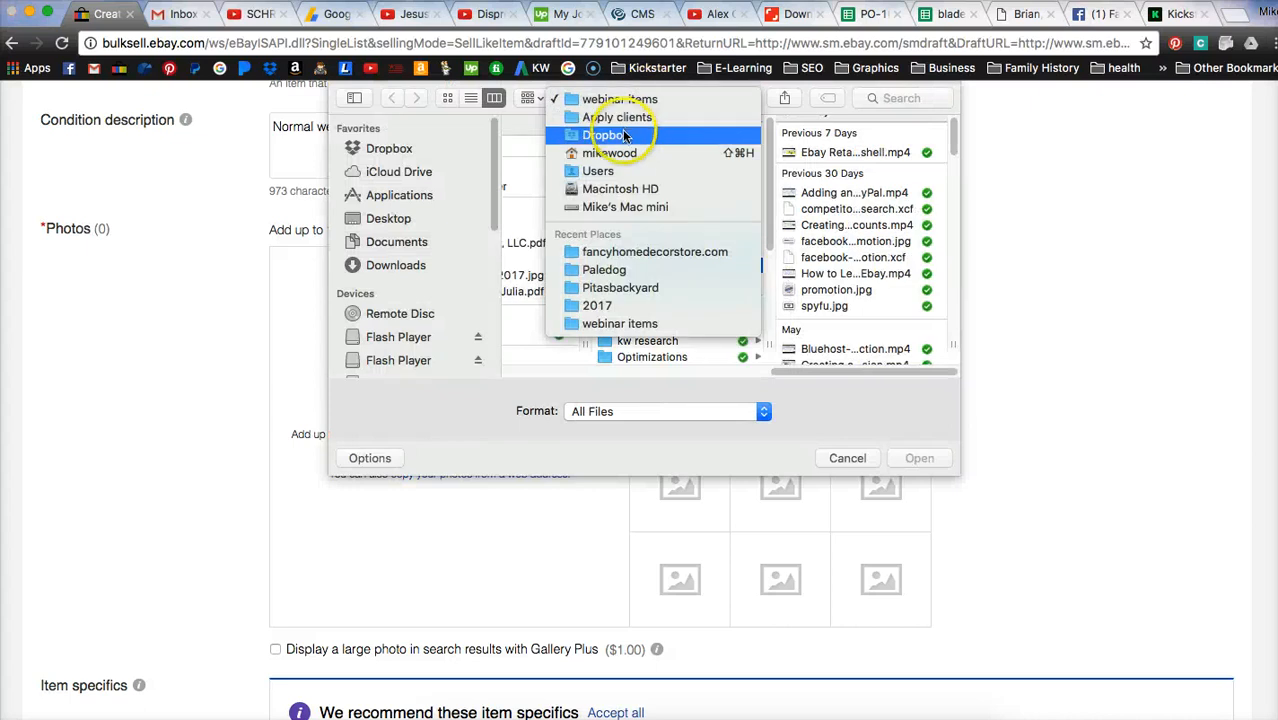
left_click(621, 136)
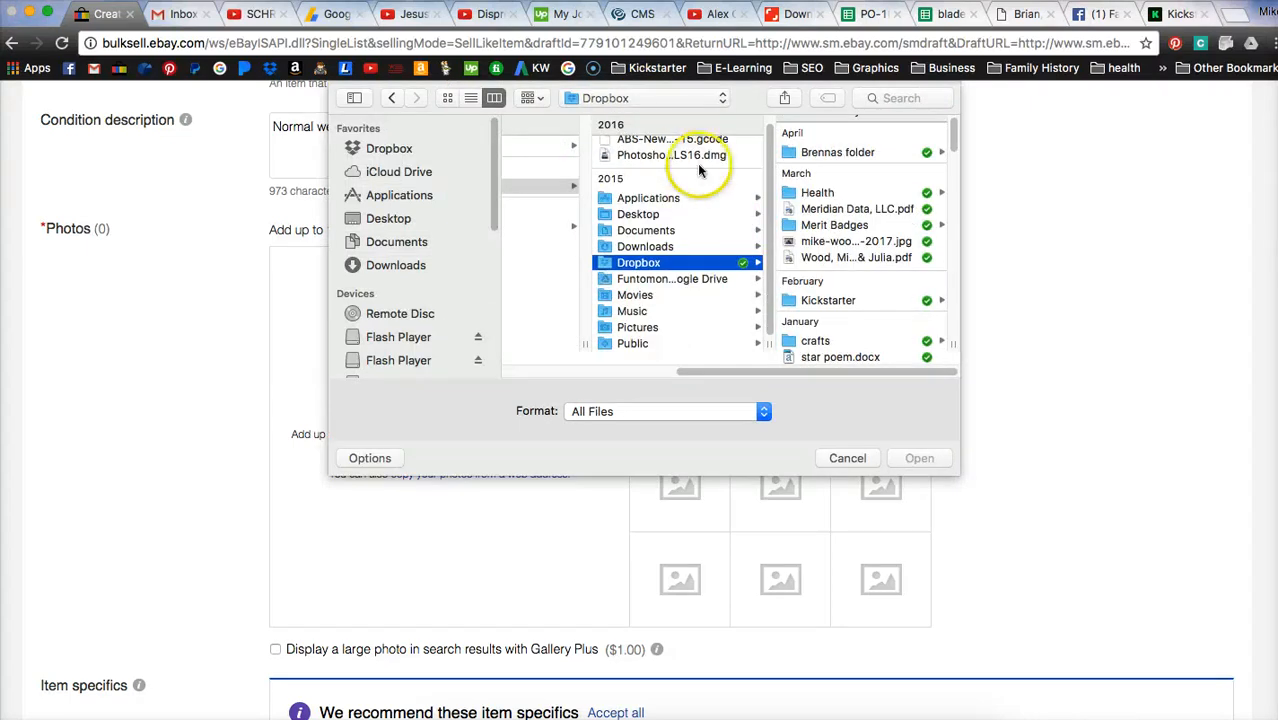
scroll(848, 260, "down", 10)
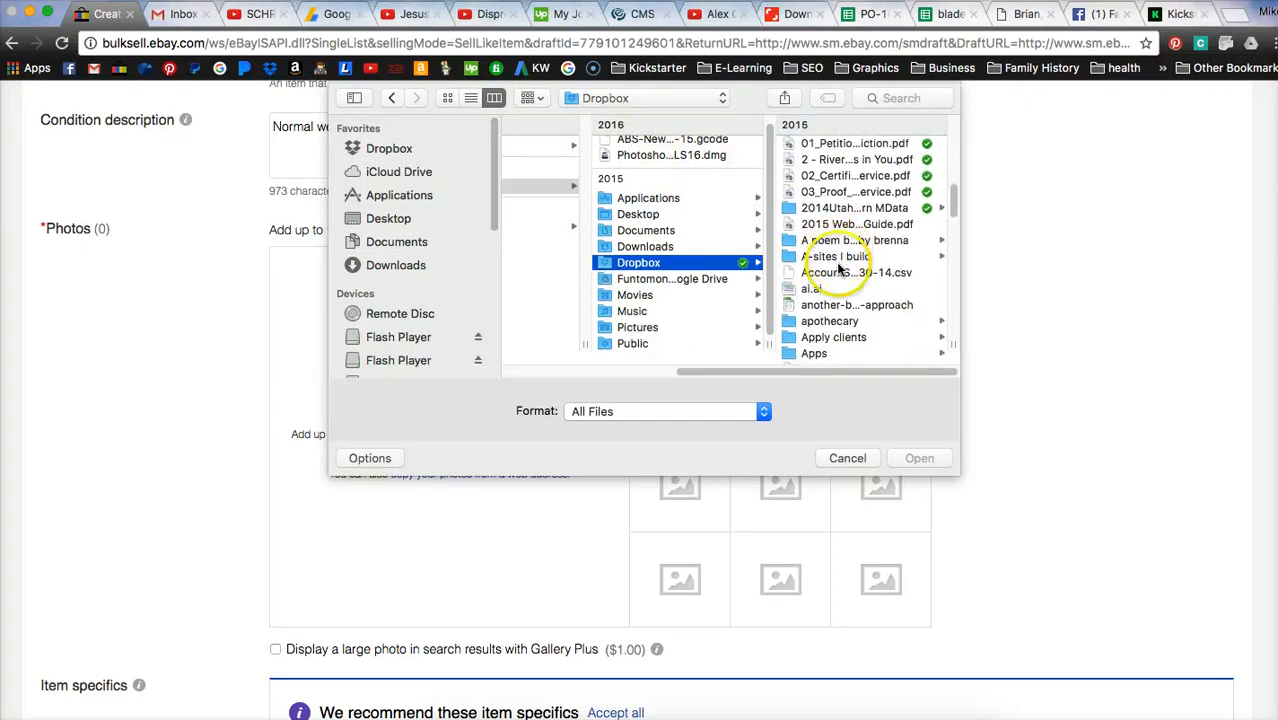
scroll(845, 265, "down", 4)
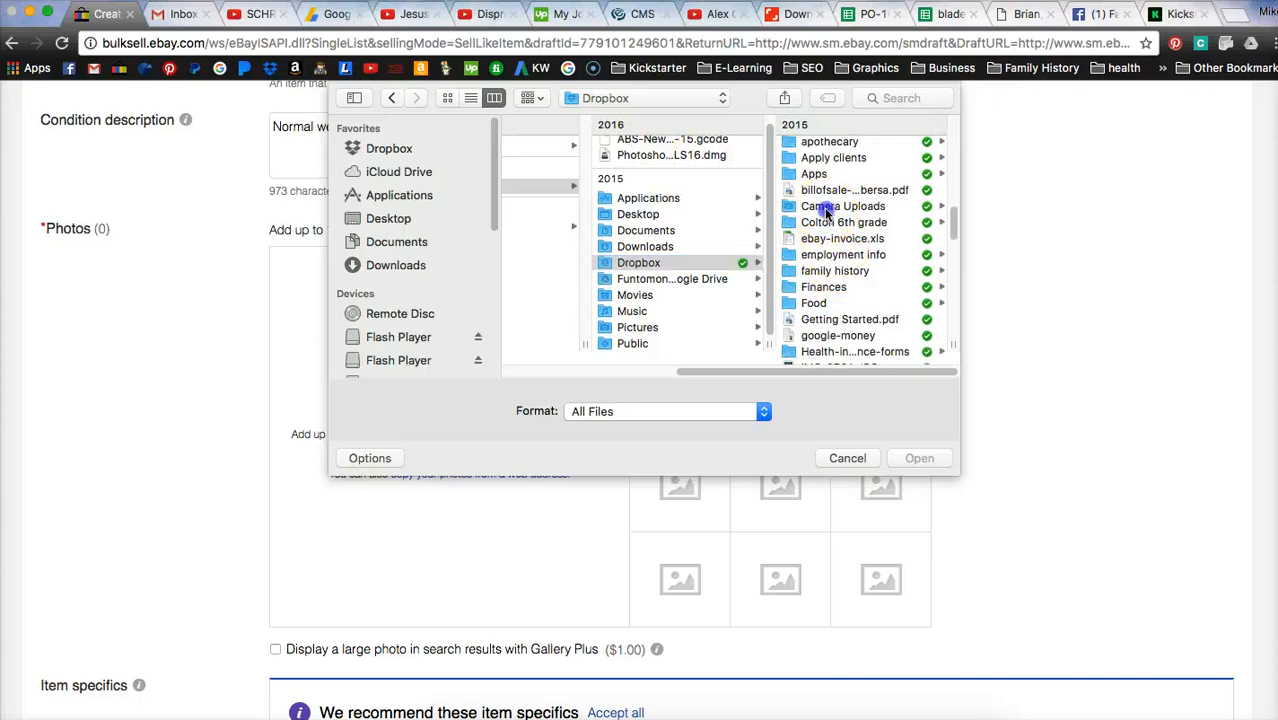
left_click(826, 209)
left_click(830, 243)
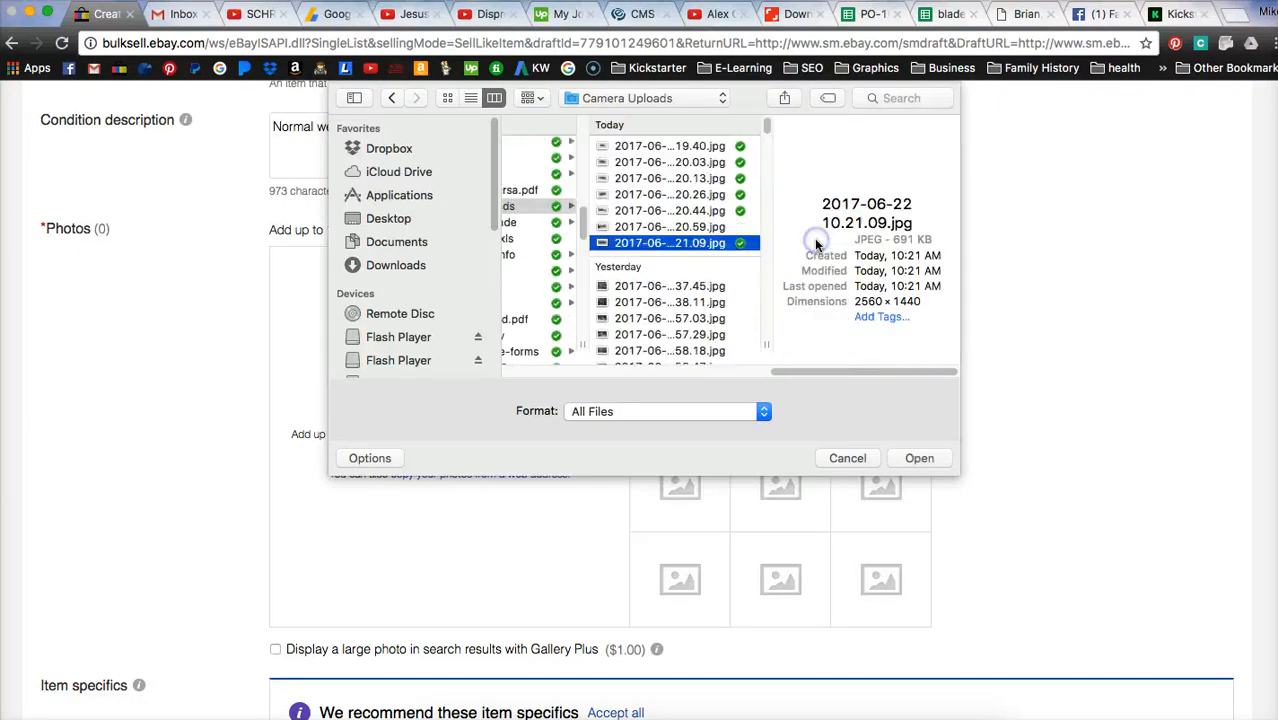
Select all seven of today's camera photos, from 19.40 through 21.09, and upload them to the listing.
left_click(645, 147)
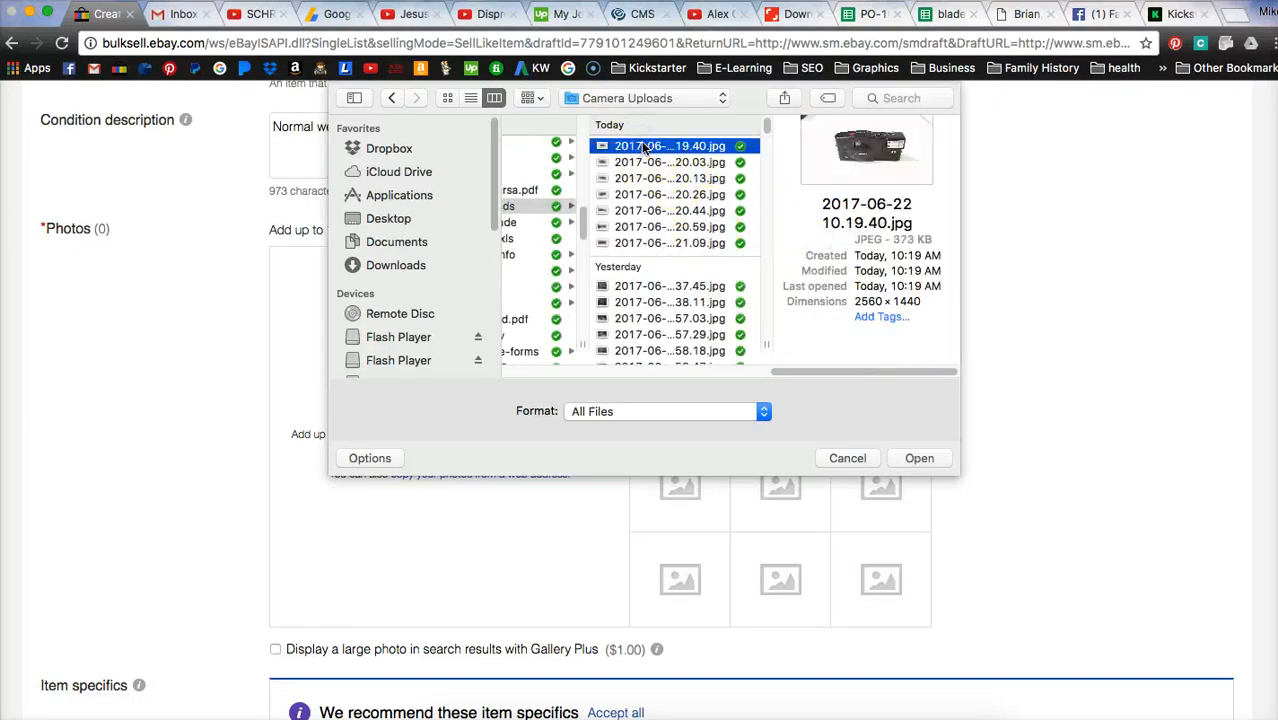
left_click(635, 243, "shift")
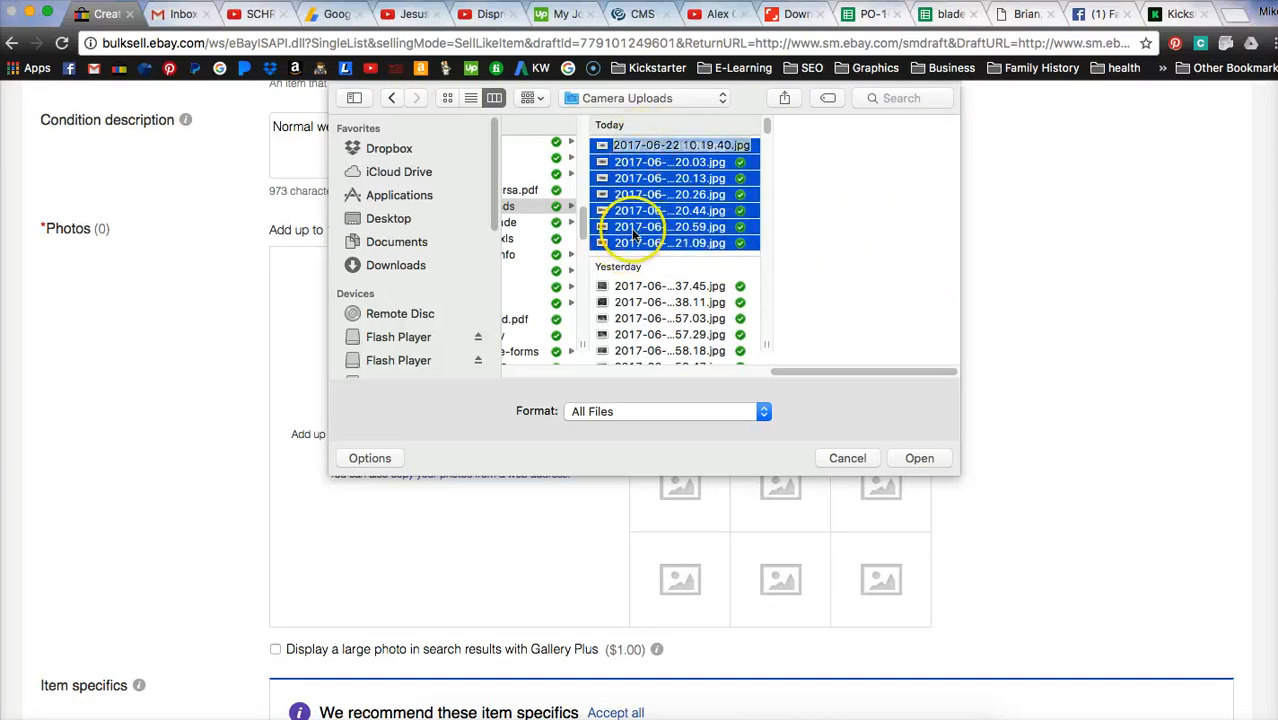
left_click(921, 460)
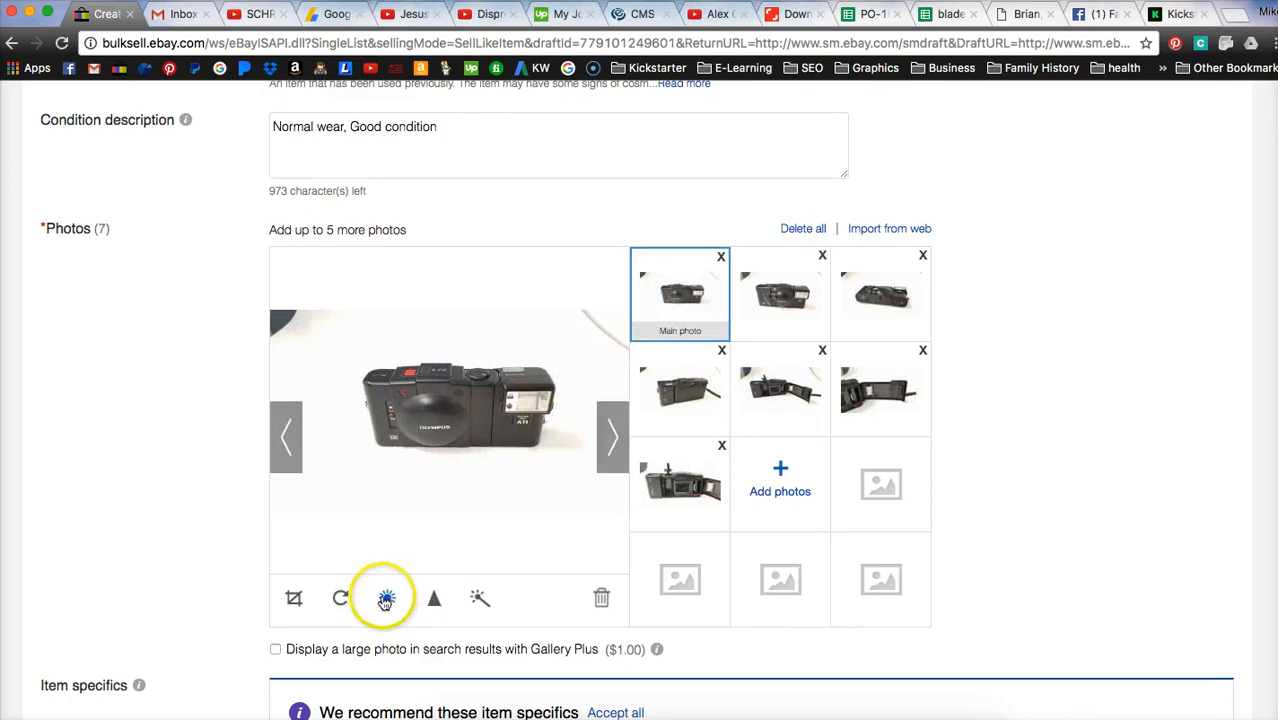
Crop the main photo closer around the whole camera, cutting off the dark background corner, and save it.
left_click(294, 600)
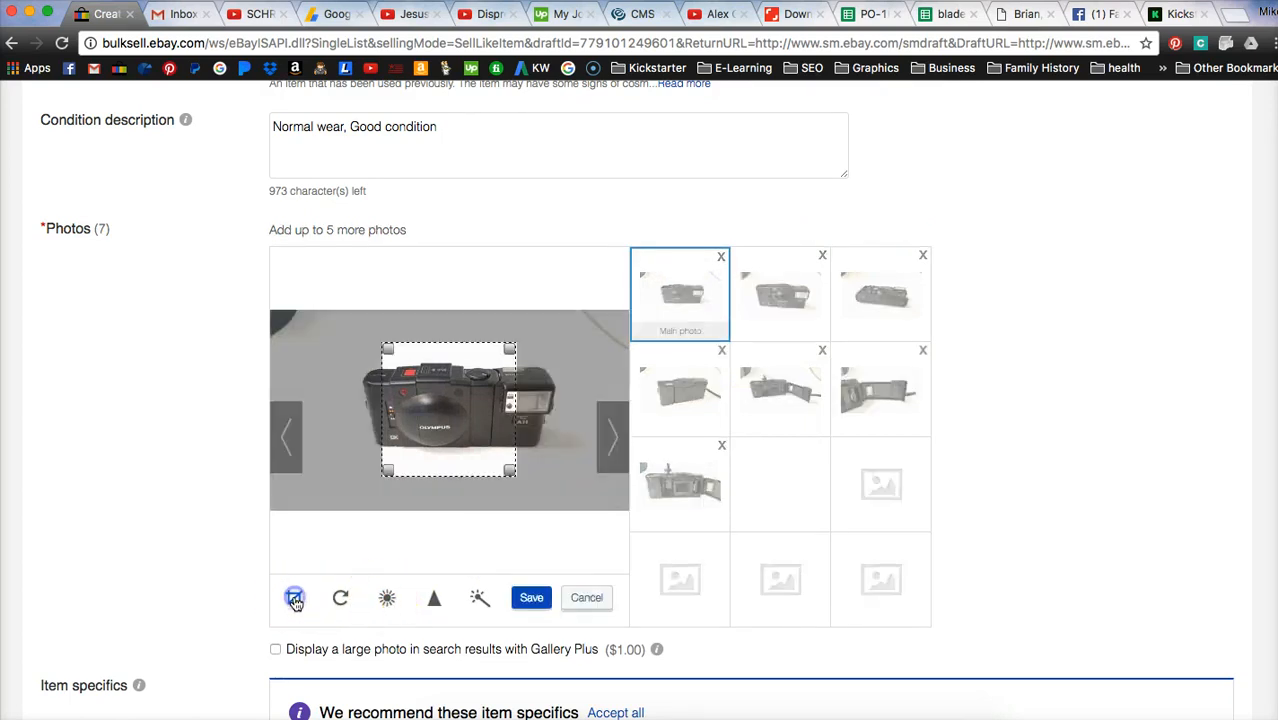
left_click_drag(385, 349, 340, 318)
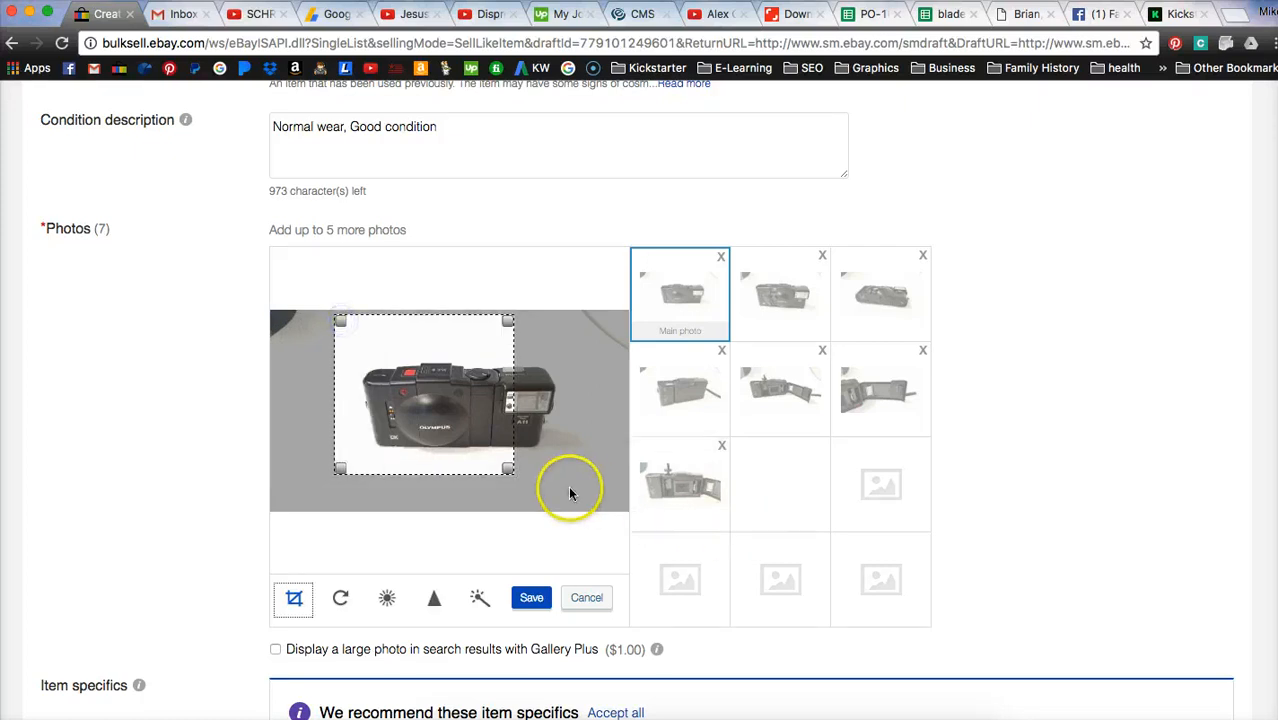
left_click_drag(514, 467, 582, 505)
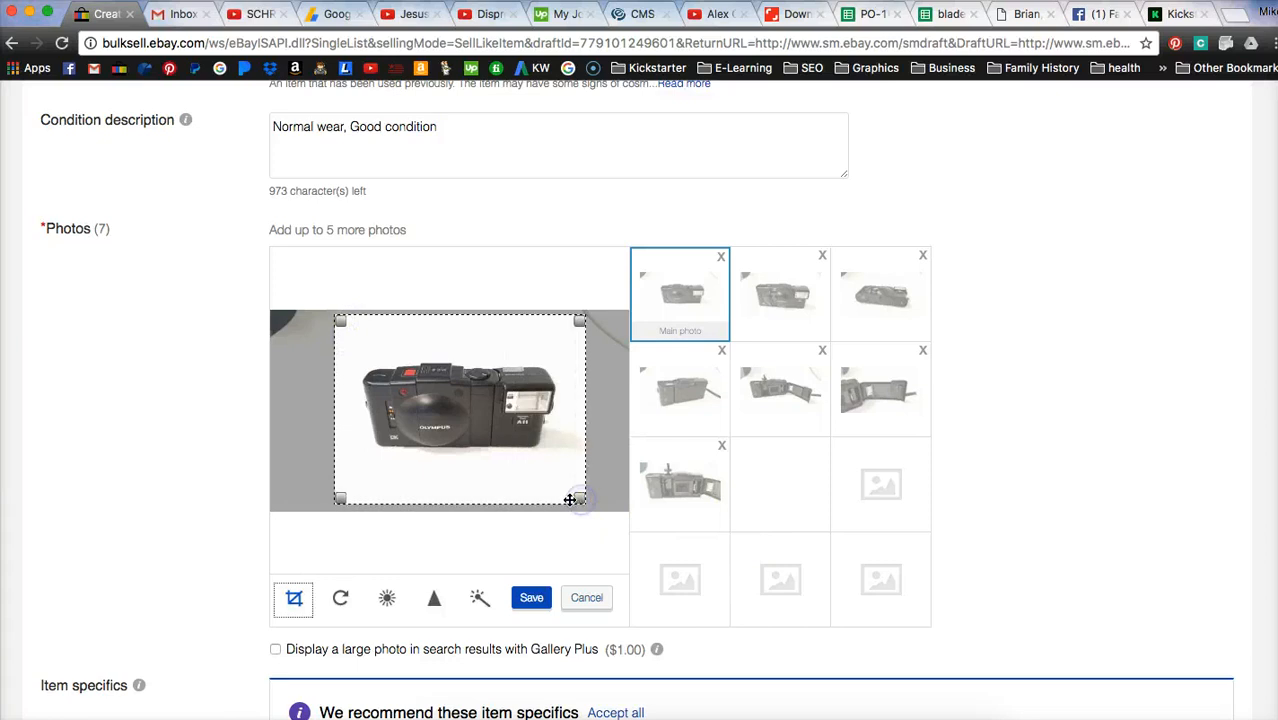
left_click(531, 599)
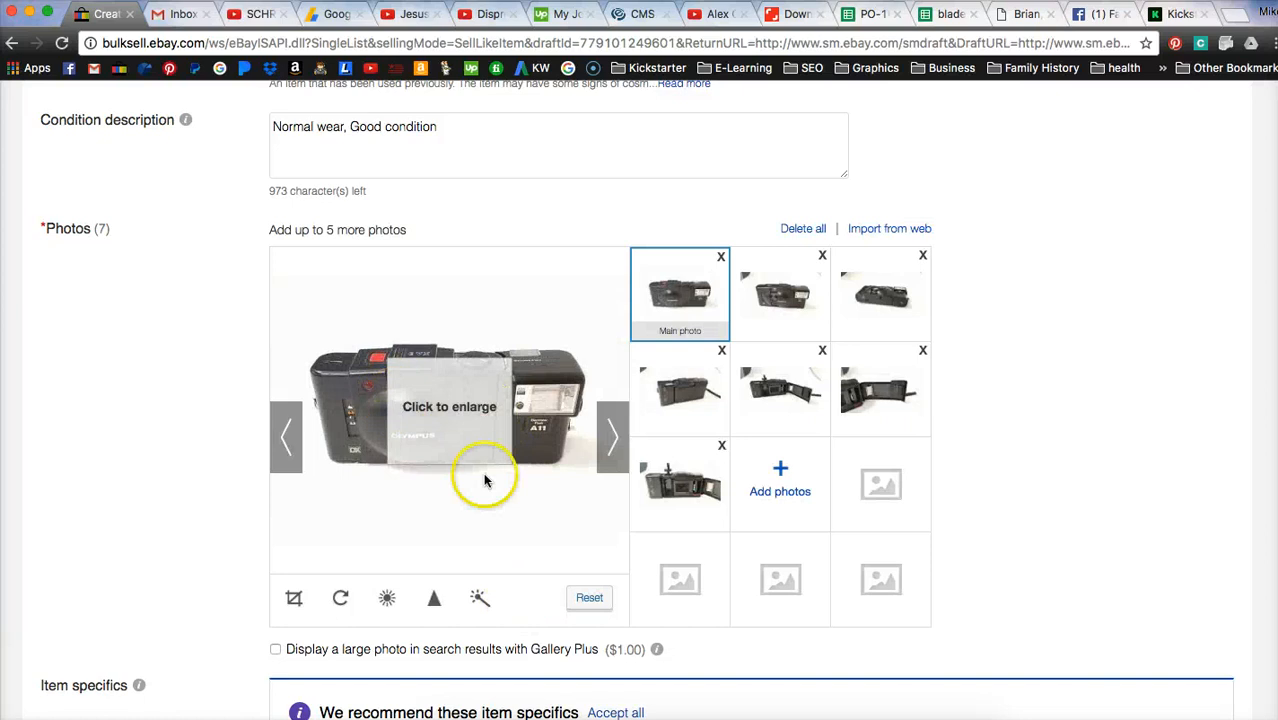
Raise the main photo's contrast to 60 and save the adjustment.
left_click(387, 599)
left_click(448, 563)
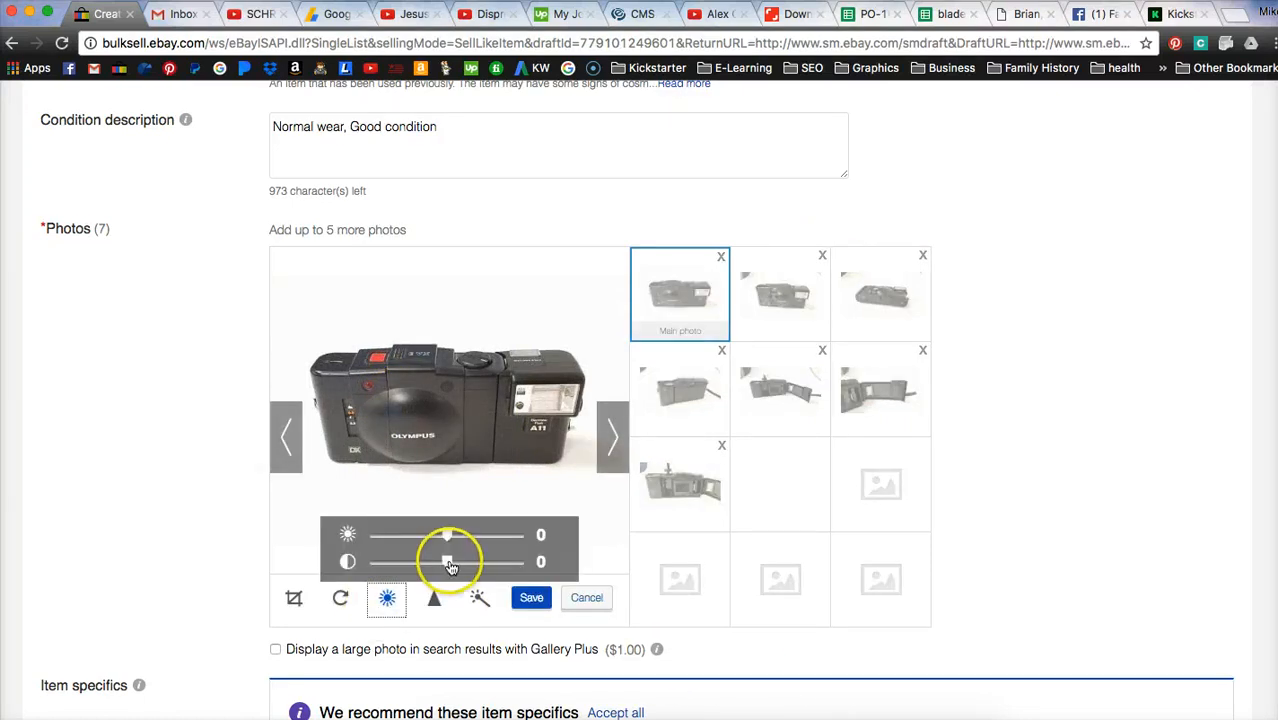
left_click_drag(462, 568, 473, 569)
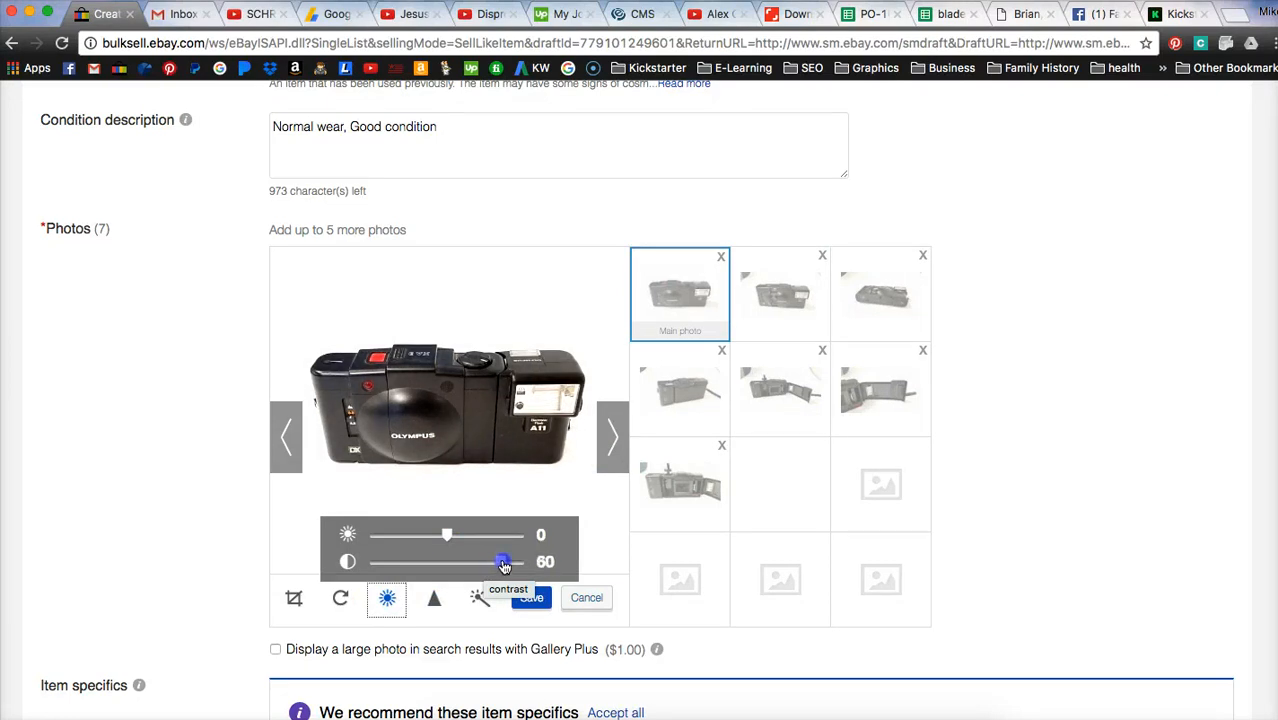
left_click(532, 599)
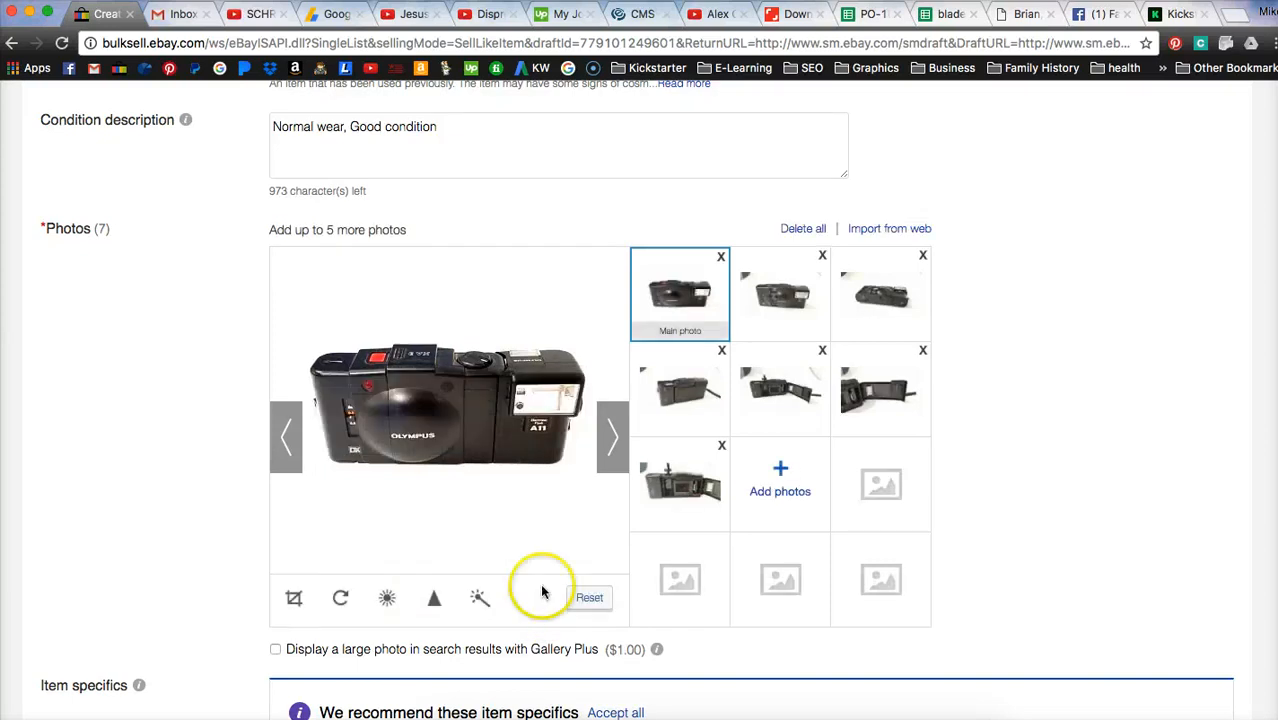
Crop the second photo closely around the open-lens camera and save it.
left_click(783, 294)
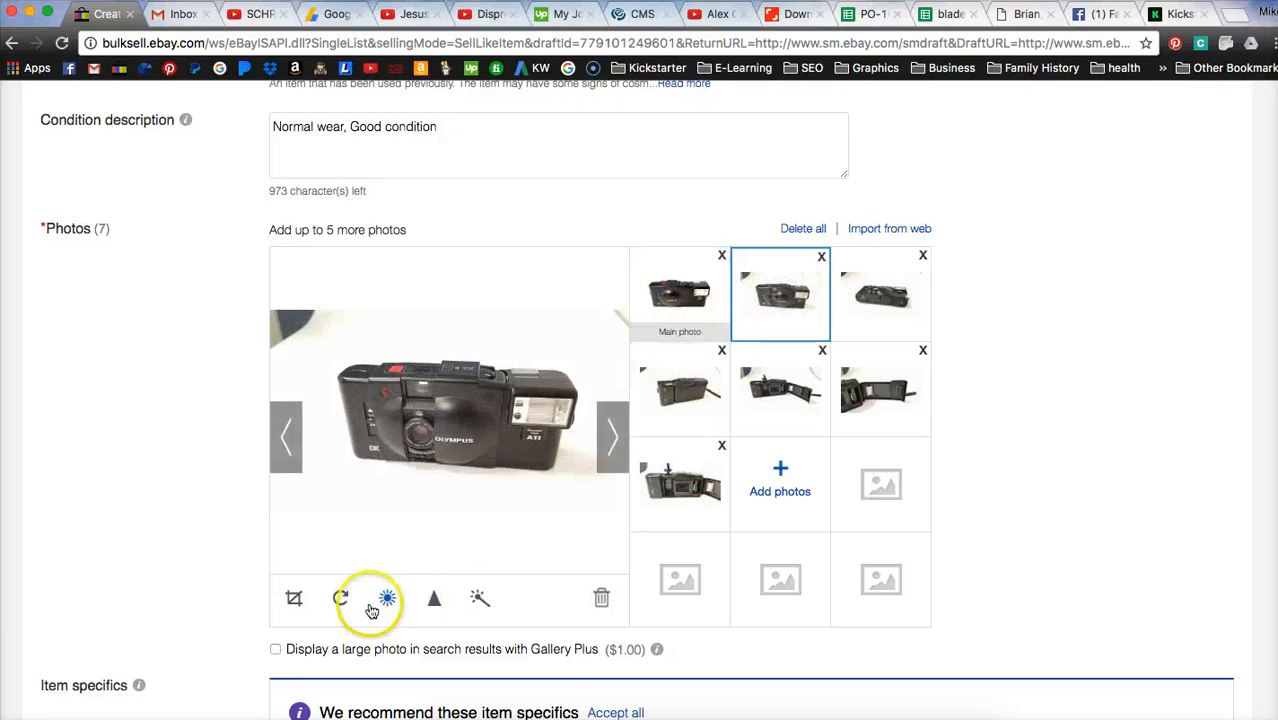
left_click(294, 598)
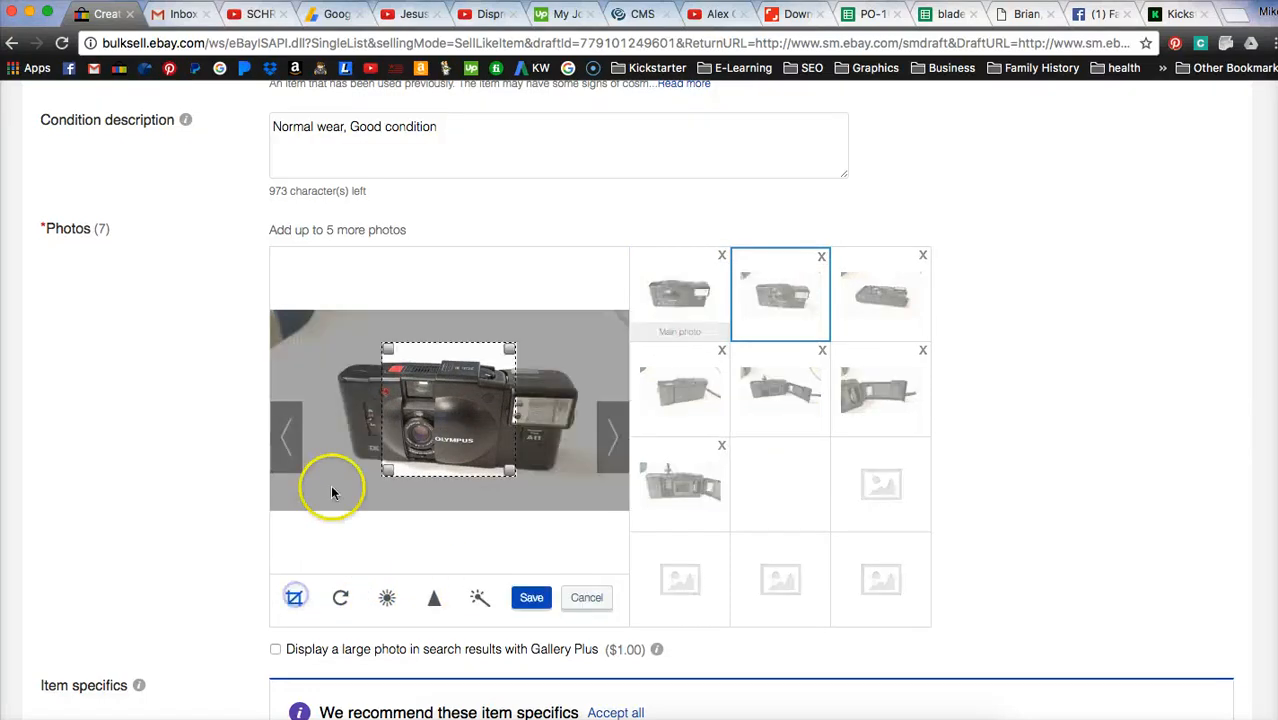
left_click_drag(395, 345, 336, 343)
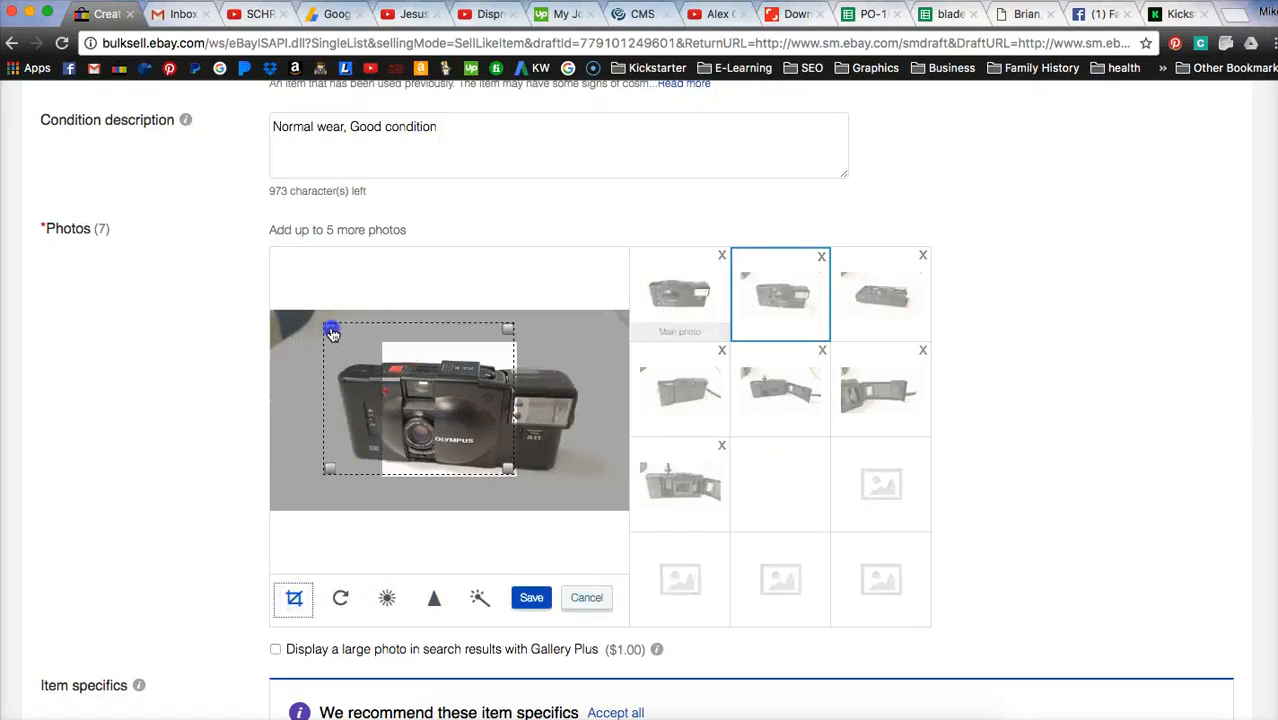
left_click_drag(508, 469, 591, 530)
left_click(530, 600)
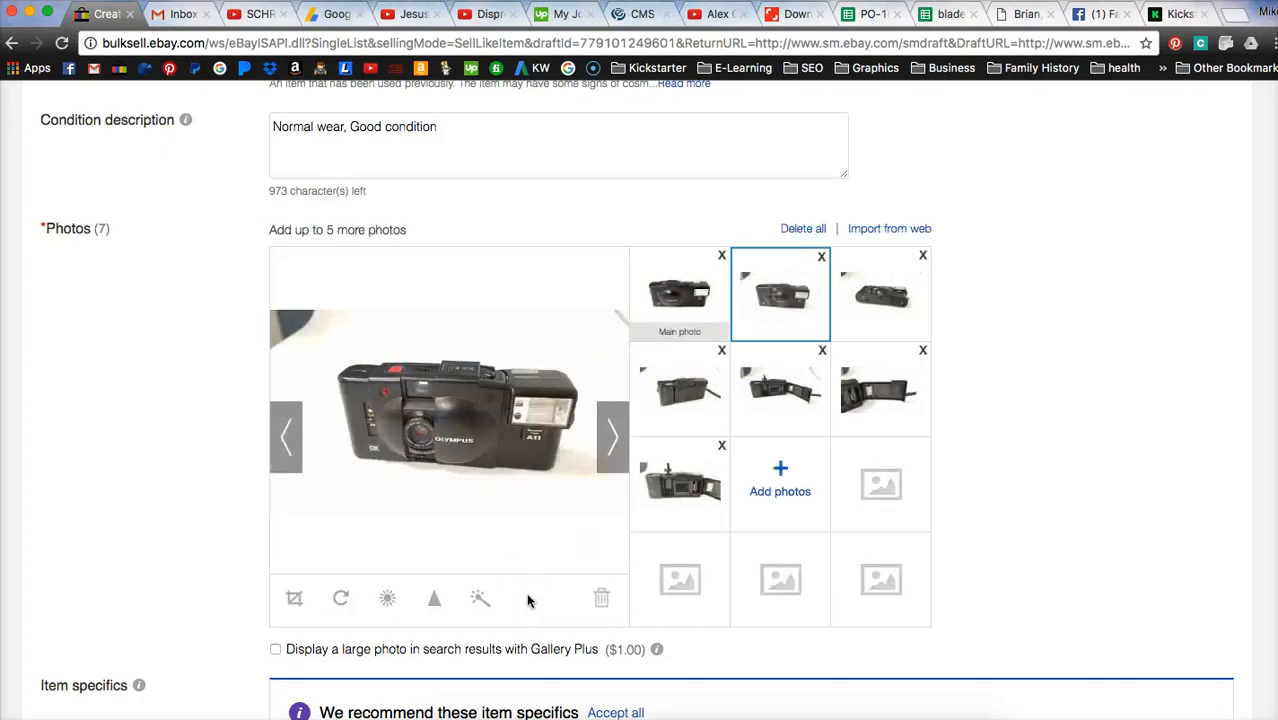
Raise the second photo's contrast to 44 and save the adjustment.
left_click(388, 600)
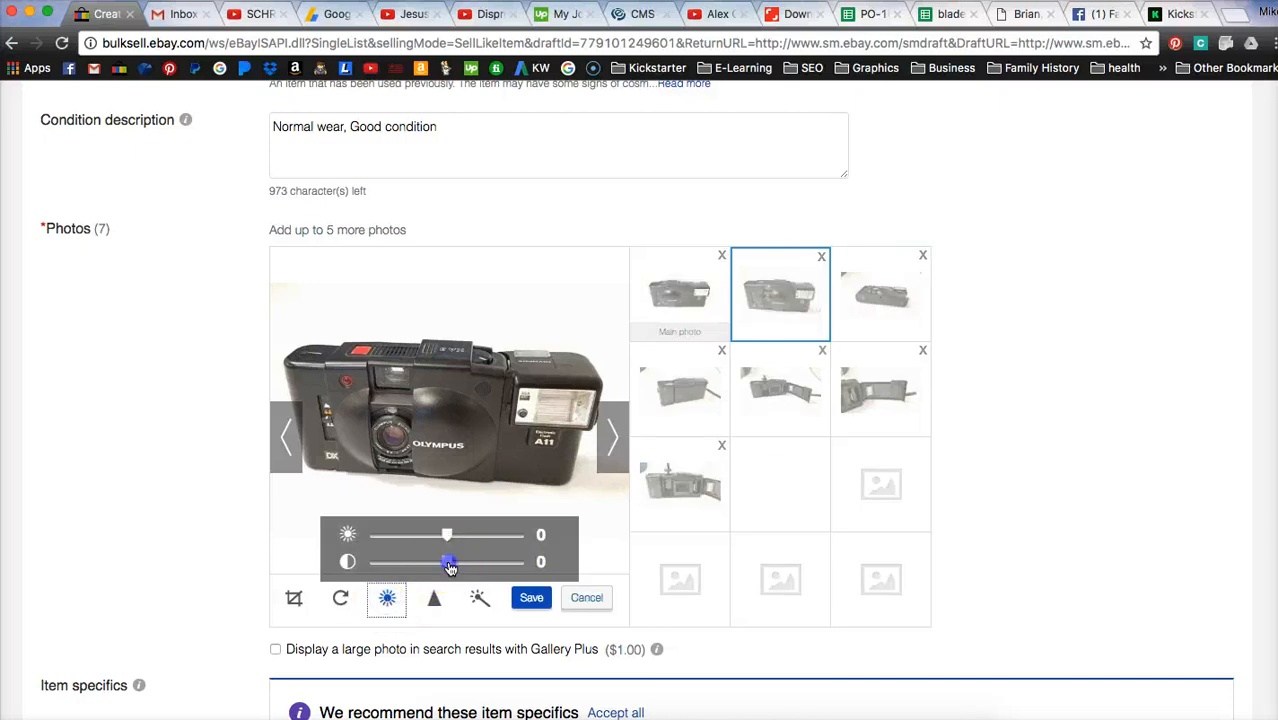
left_click_drag(450, 566, 480, 568)
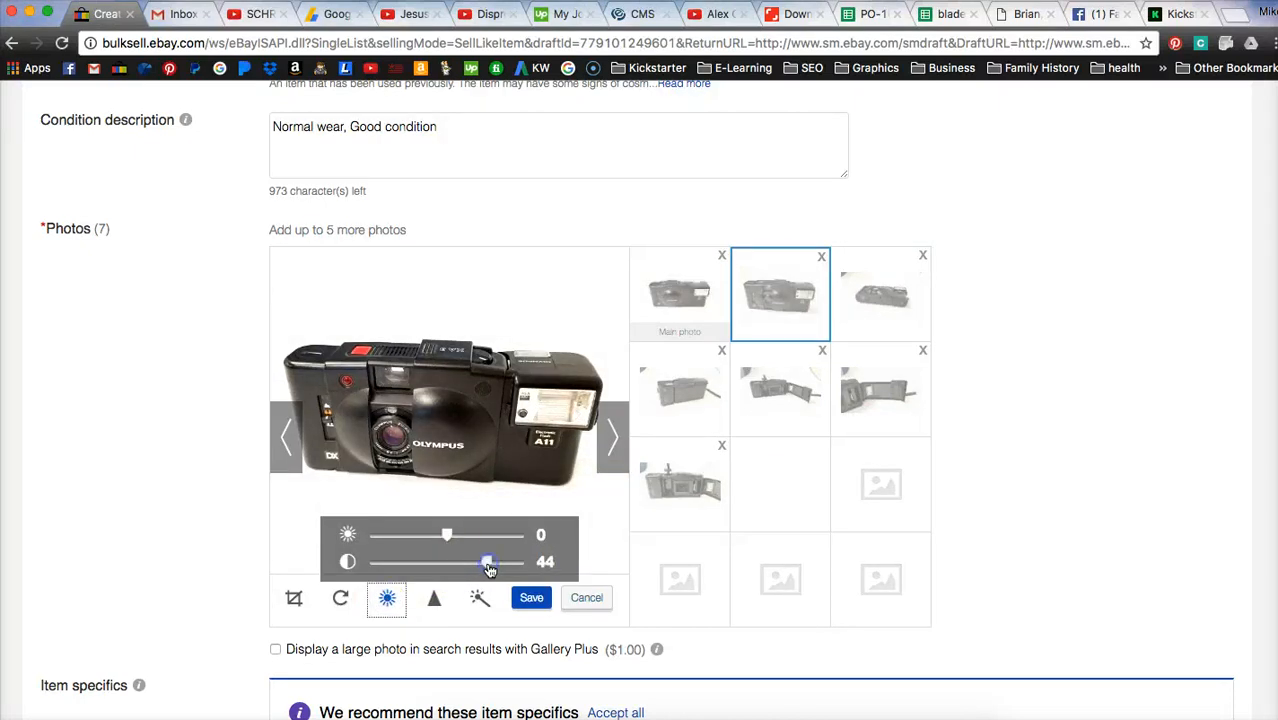
left_click(527, 599)
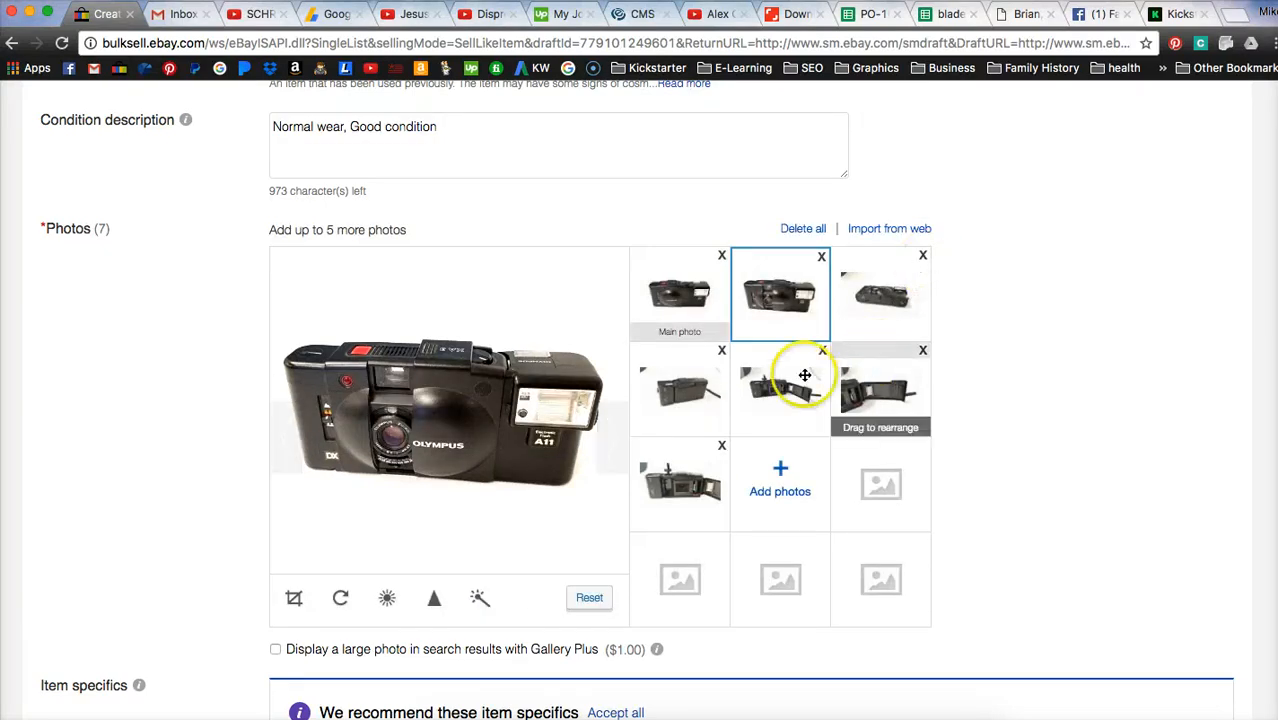
Add the recommended item specifics one by one: model Olympus XA, feature Timer and film format 35mm.
scroll(970, 497, "down", 5)
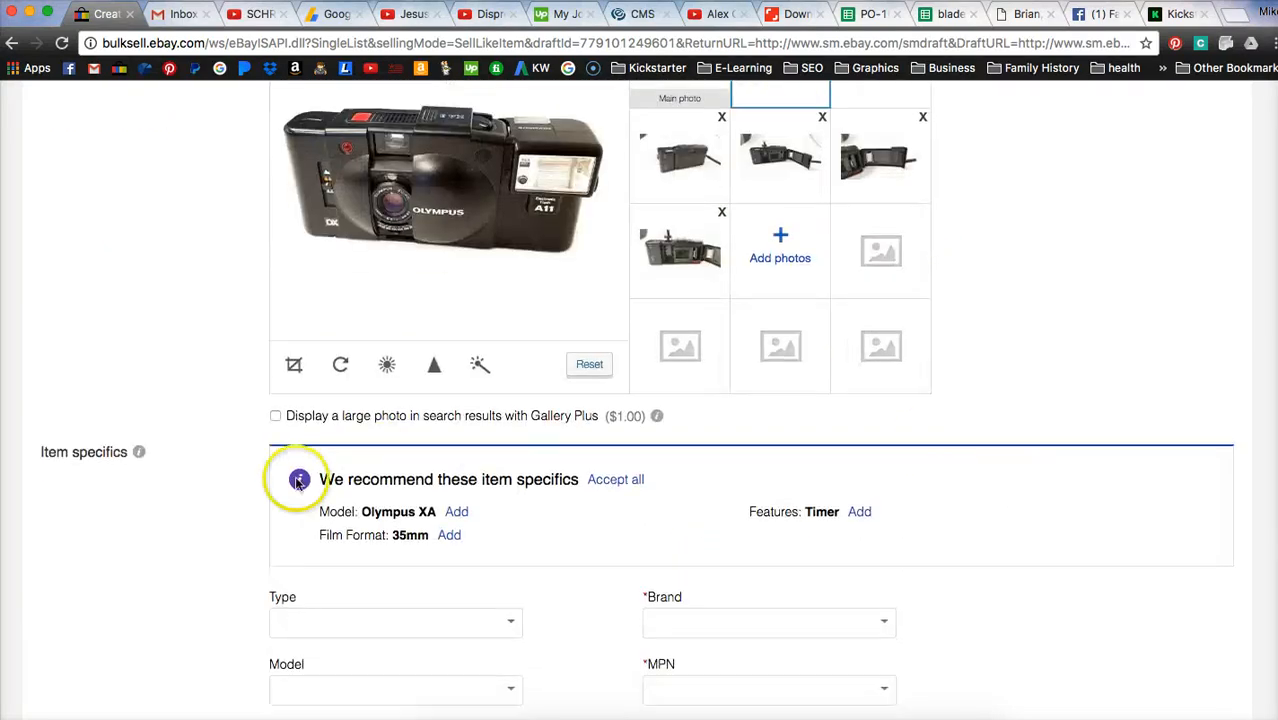
scroll(185, 464, "down", 6)
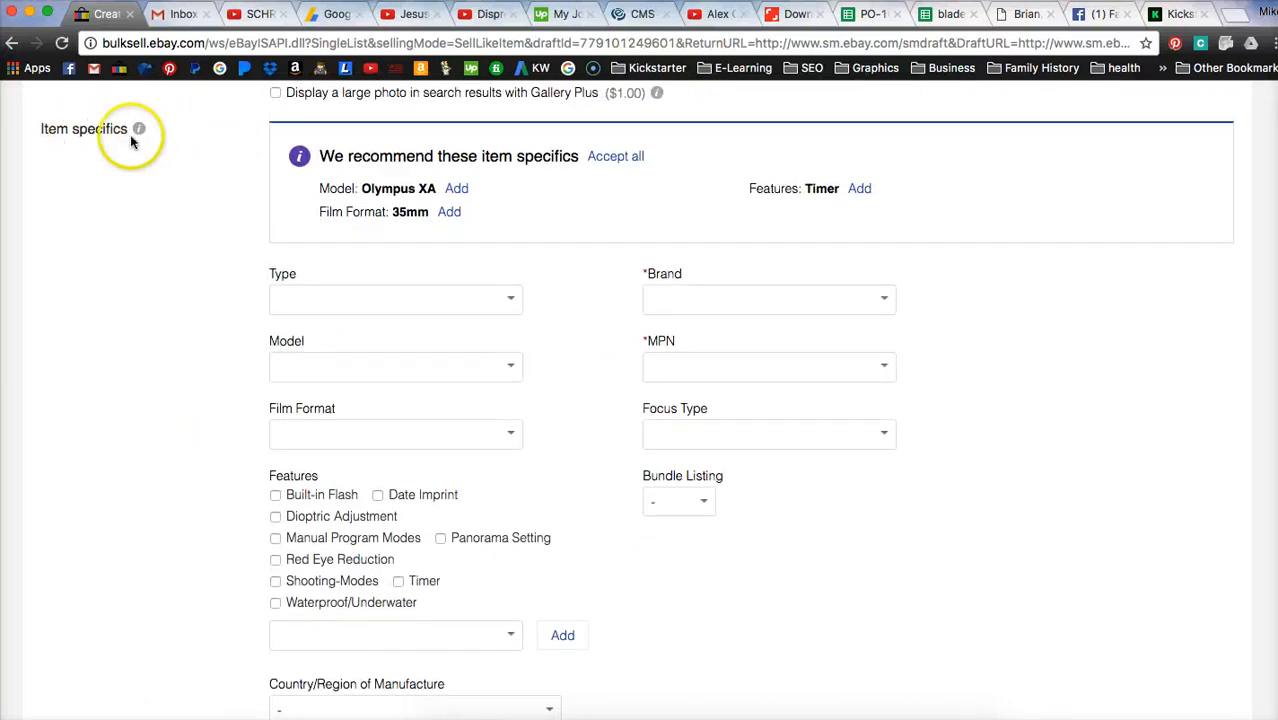
left_click(455, 190)
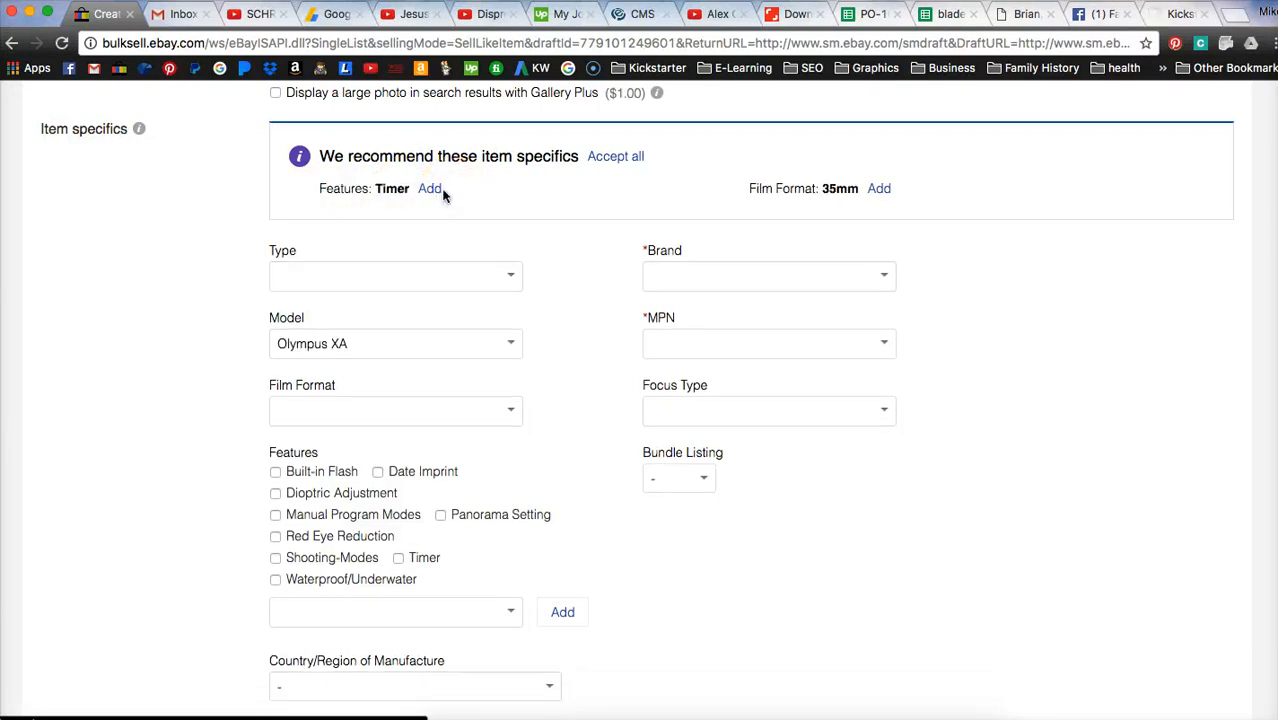
left_click(432, 193)
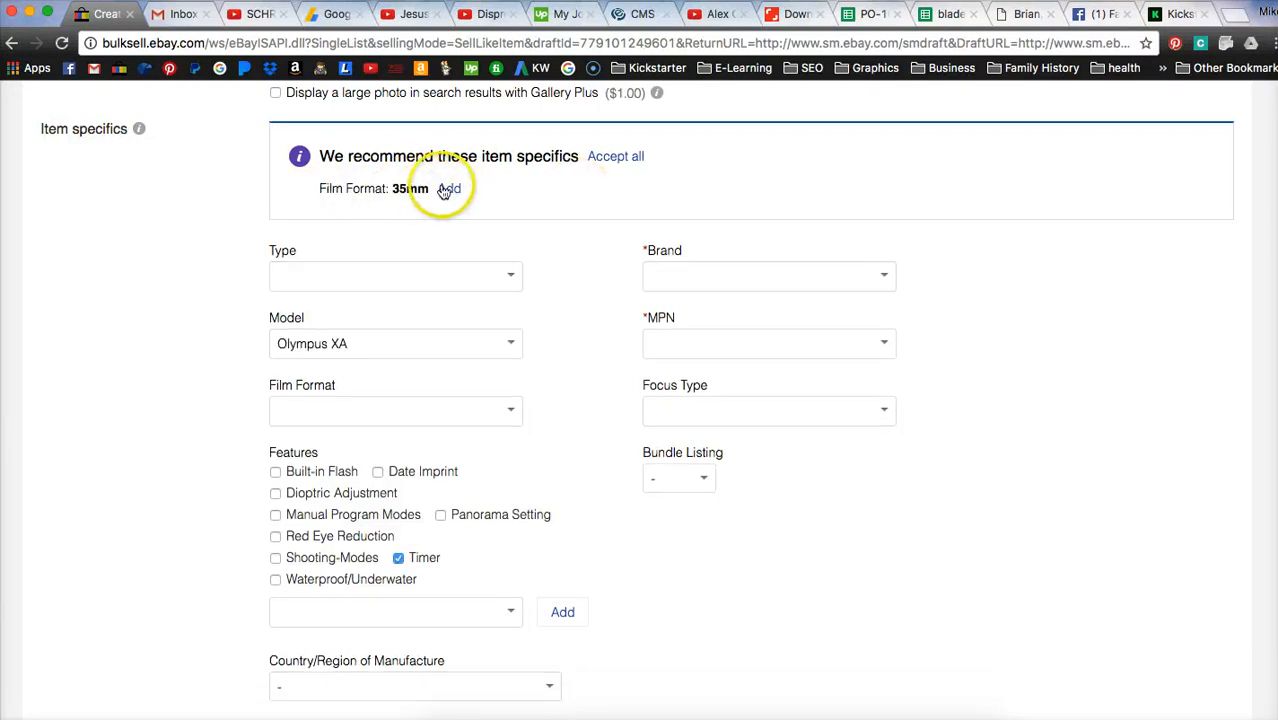
left_click(449, 189)
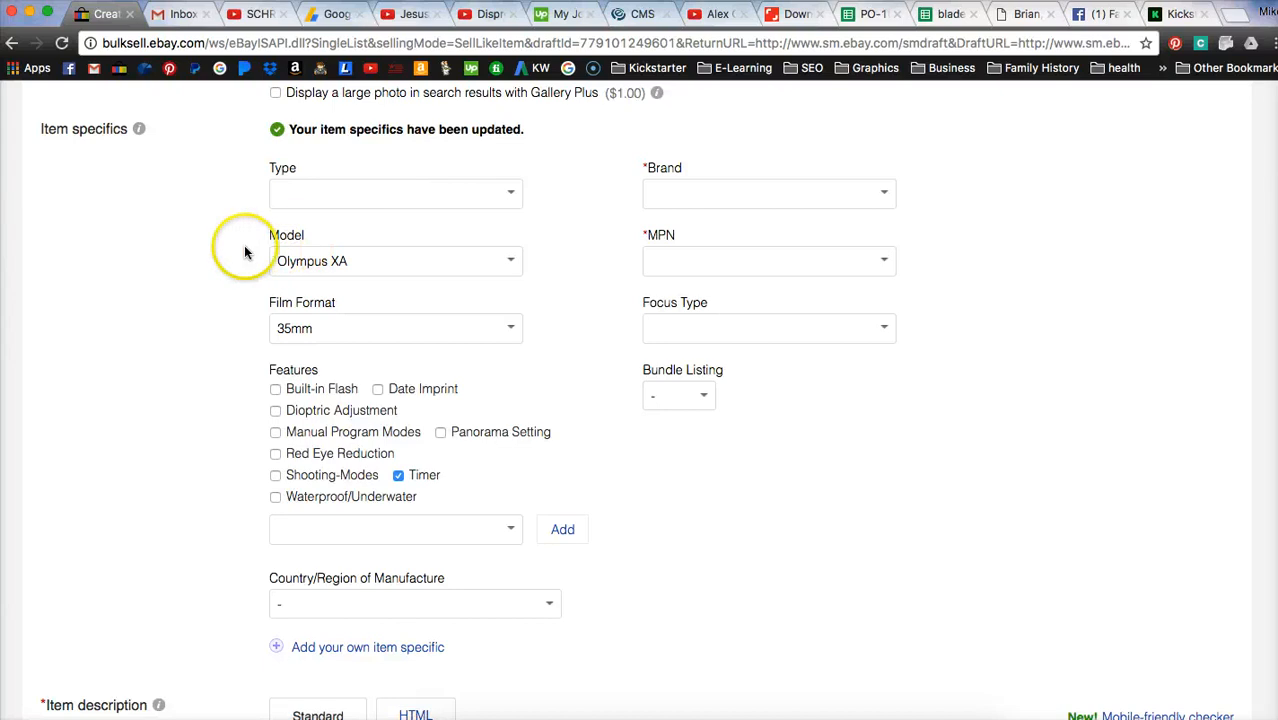
Set the camera's Type in the item specifics to Point & Shoot.
scroll(246, 250, "up", 1)
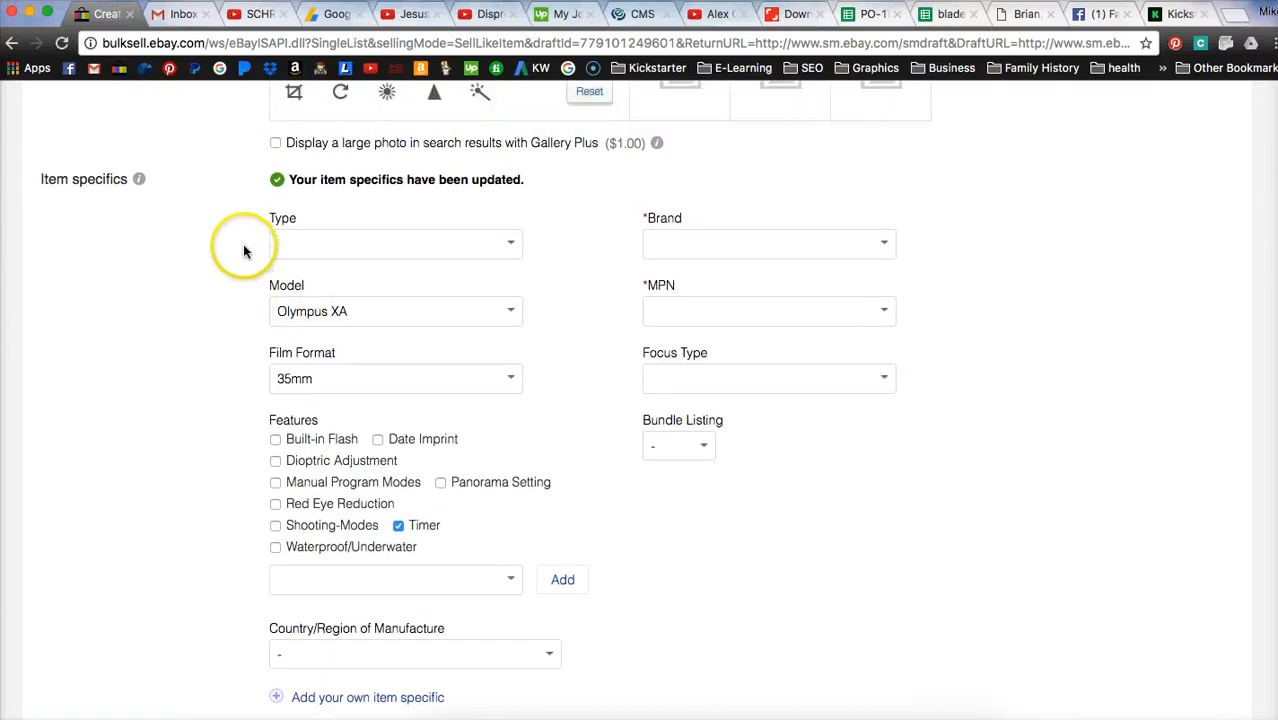
left_click(509, 243)
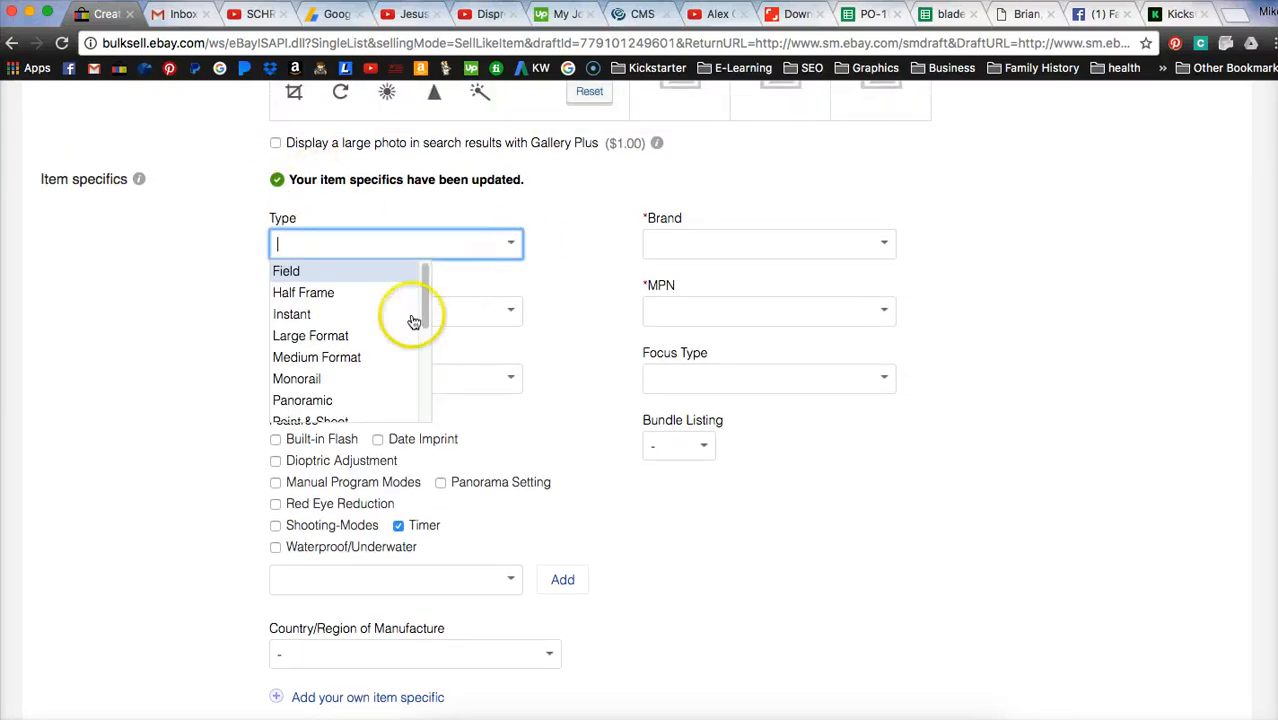
scroll(399, 337, "down", 2)
scroll(397, 342, "down", 1)
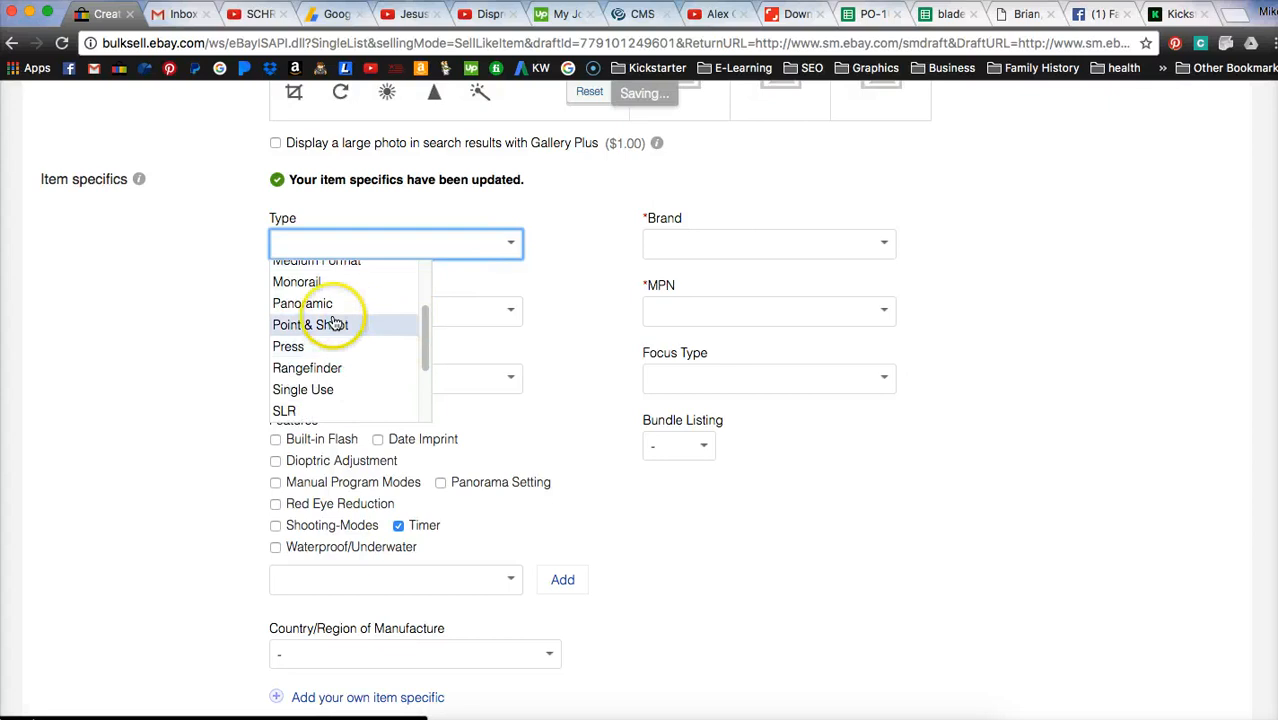
left_click(322, 325)
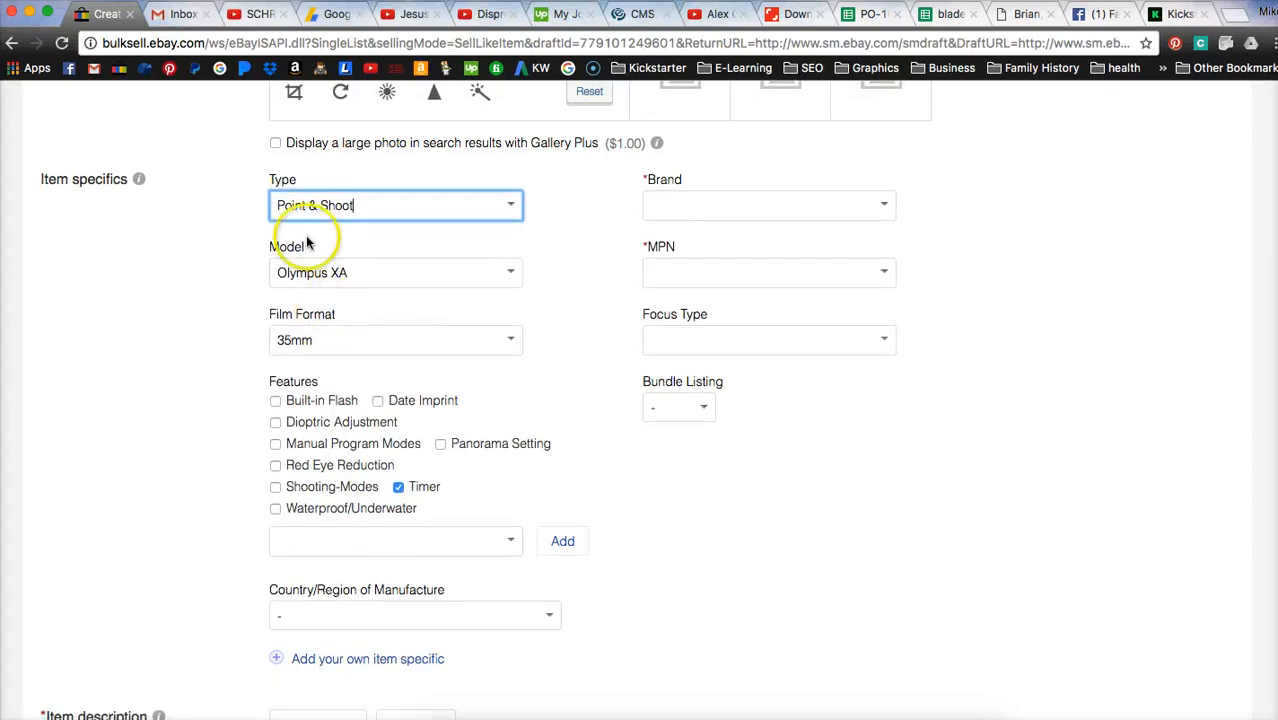
left_click(318, 205)
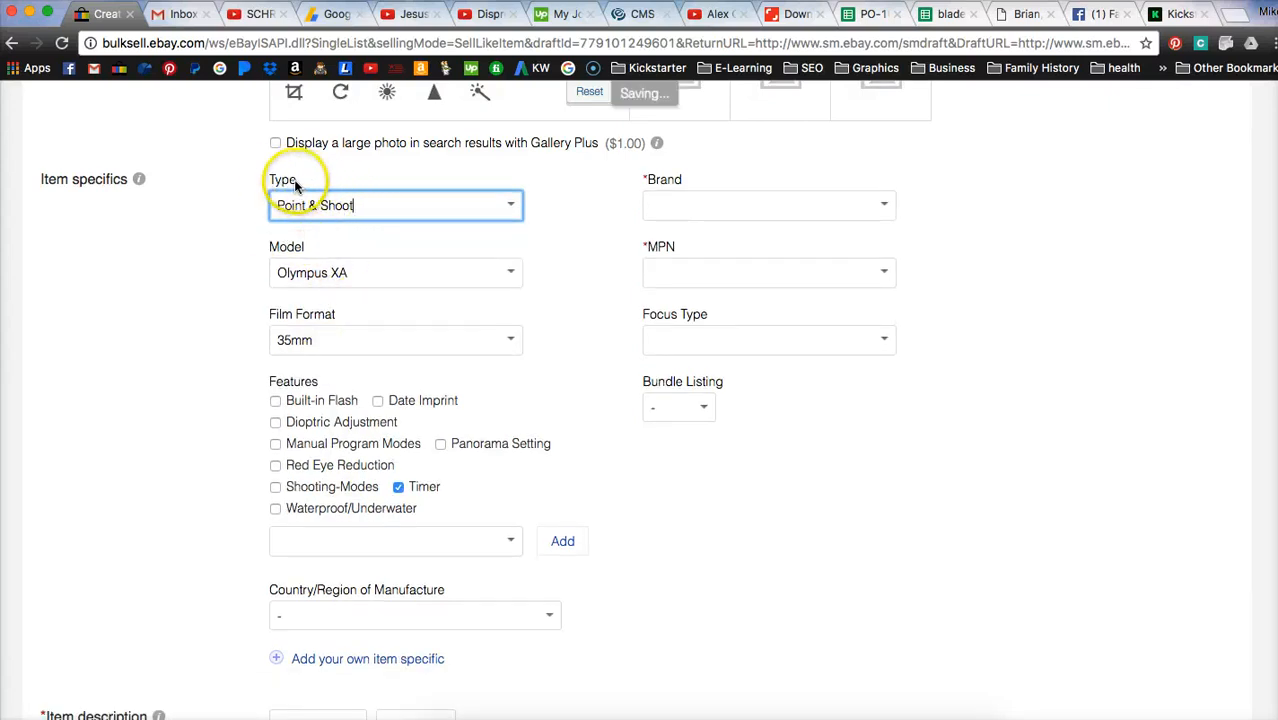
Set the camera's Brand to Olympus and its MPN to XA 3 in the item specifics.
left_click(887, 207)
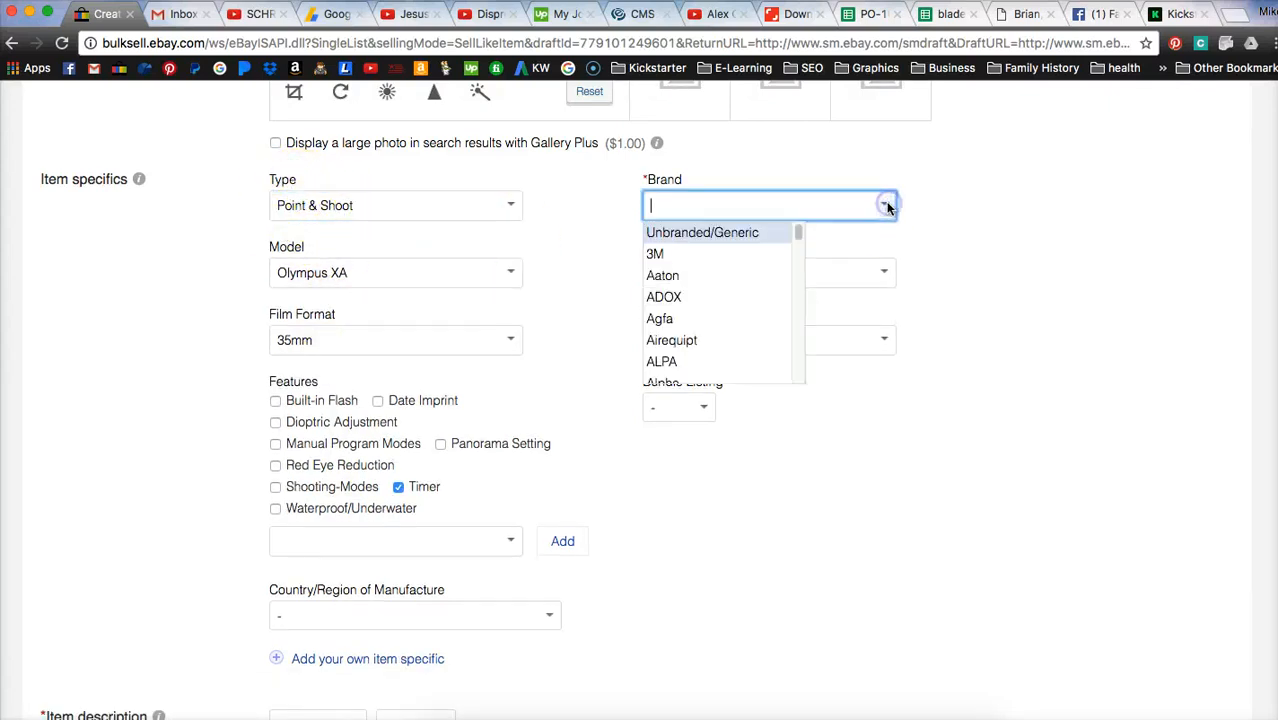
scroll(744, 310, "down", 2)
scroll(744, 310, "down", 1)
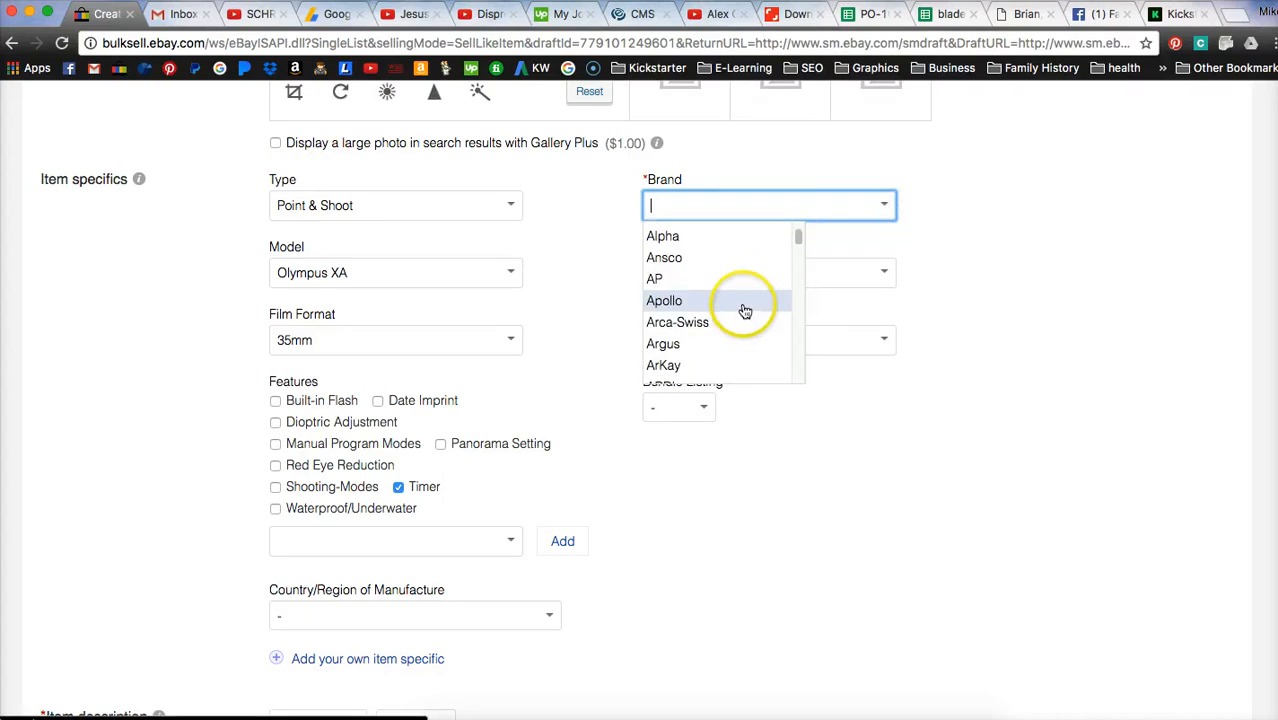
type("ol")
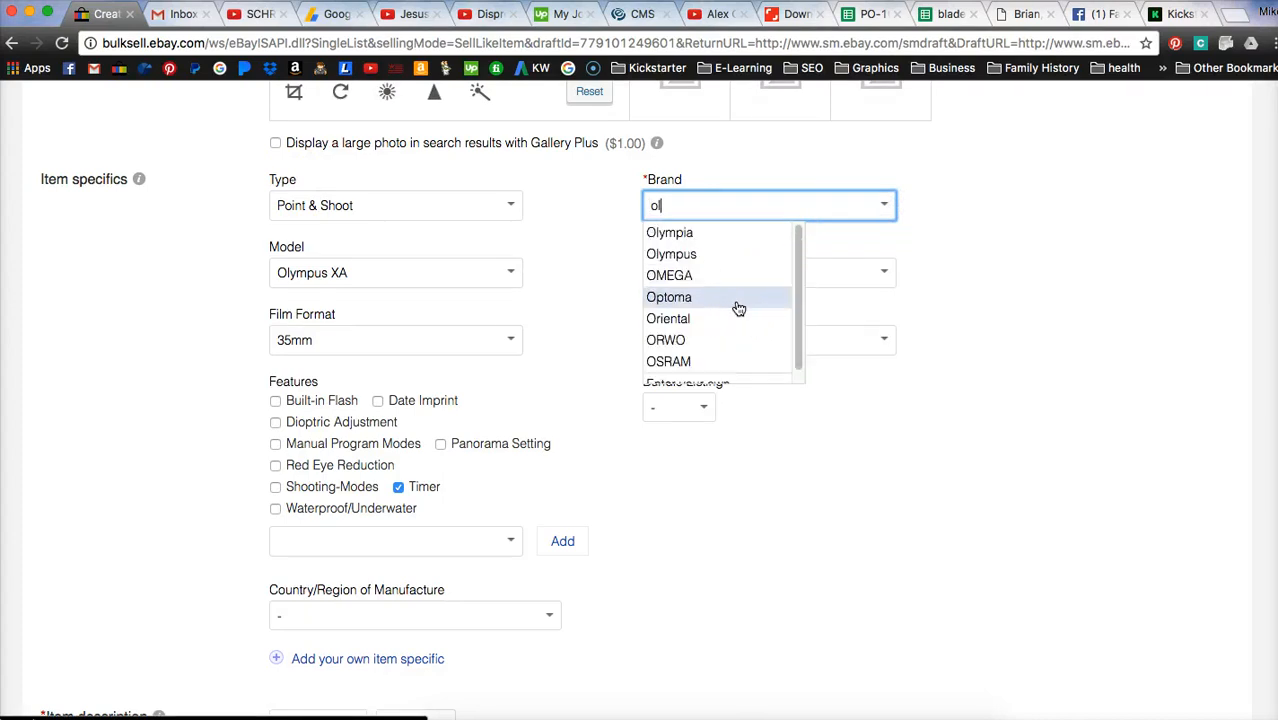
left_click(688, 256)
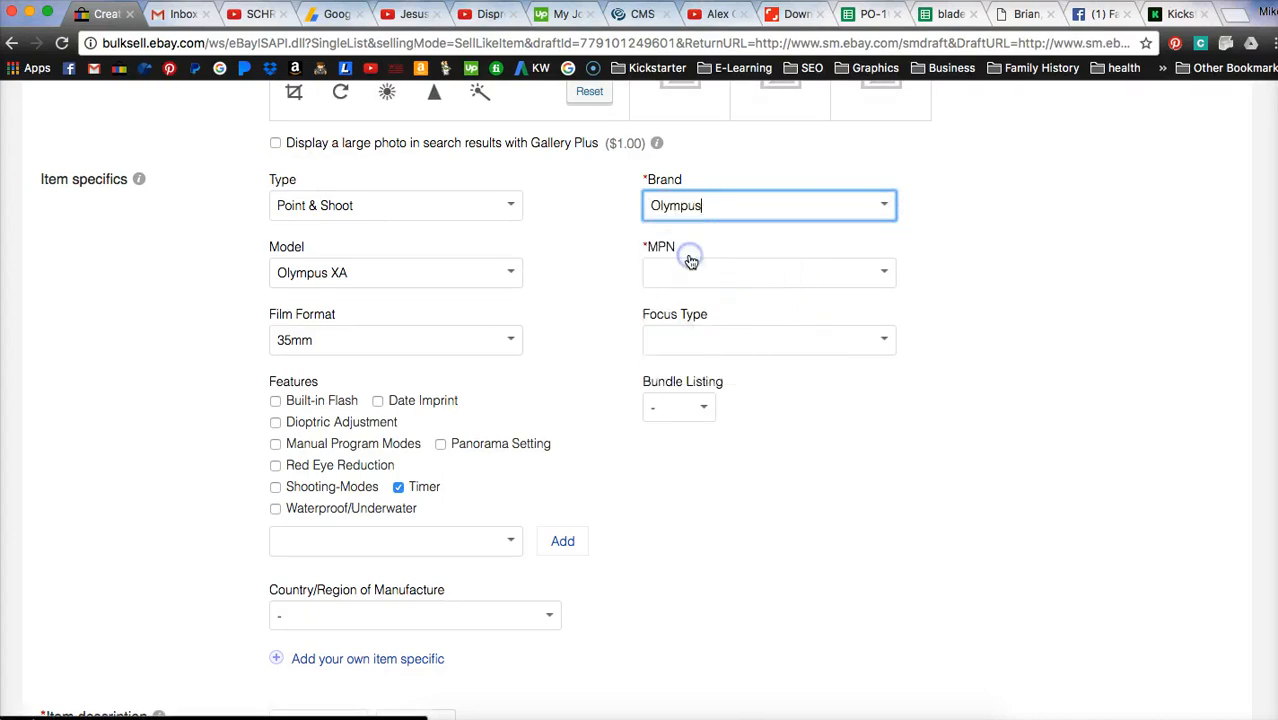
left_click(724, 272)
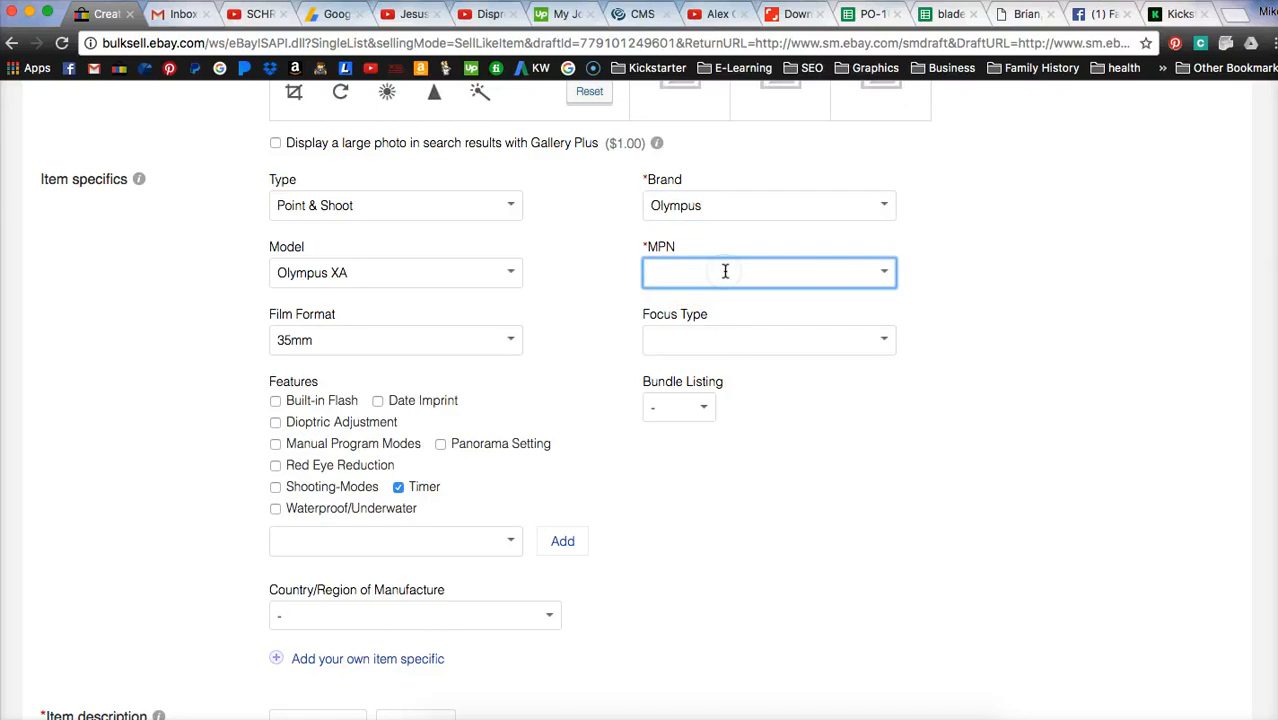
type("XA 3")
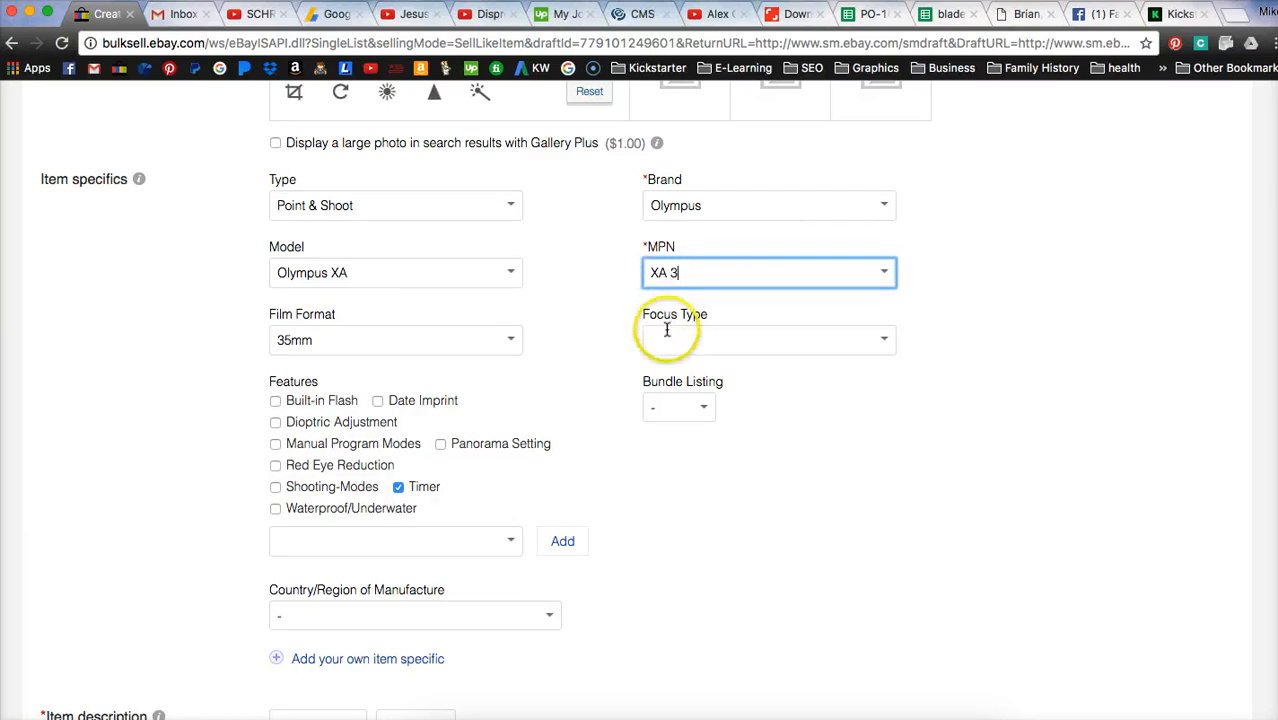
Set the Focus Type to Auto and mark the Bundle Listing specific as Yes.
left_click(883, 342)
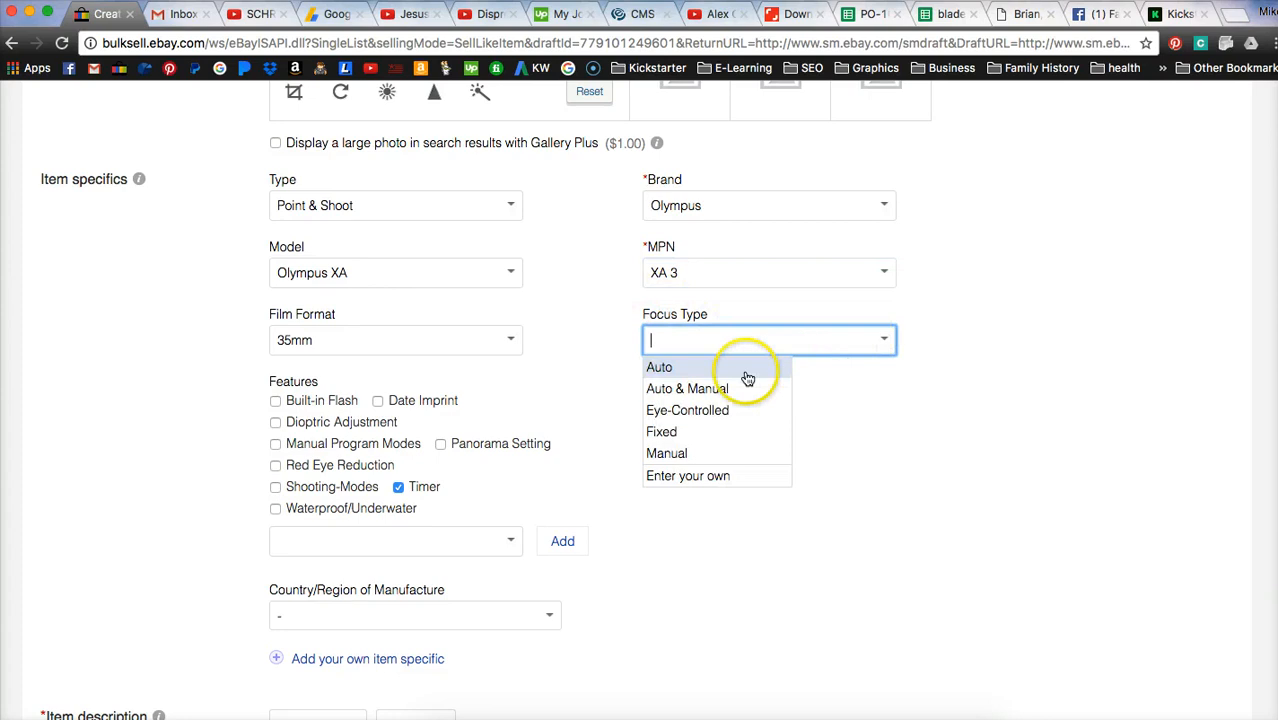
left_click(680, 370)
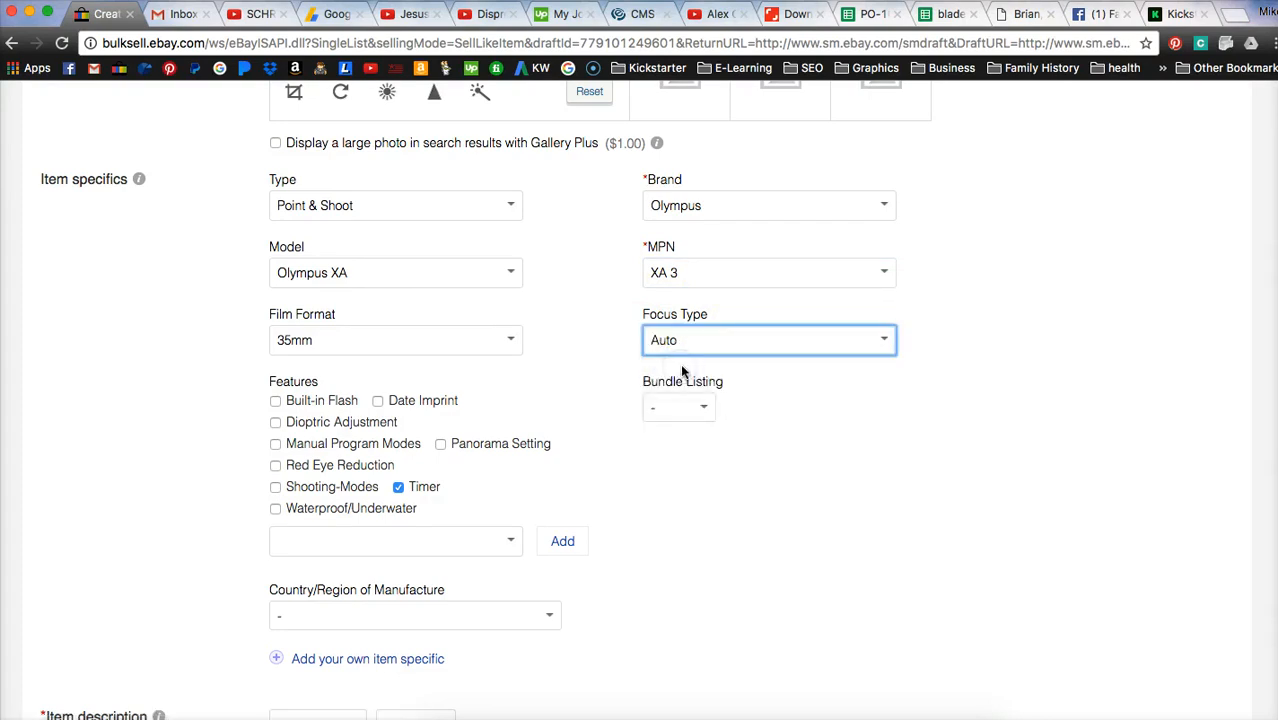
left_click(704, 409)
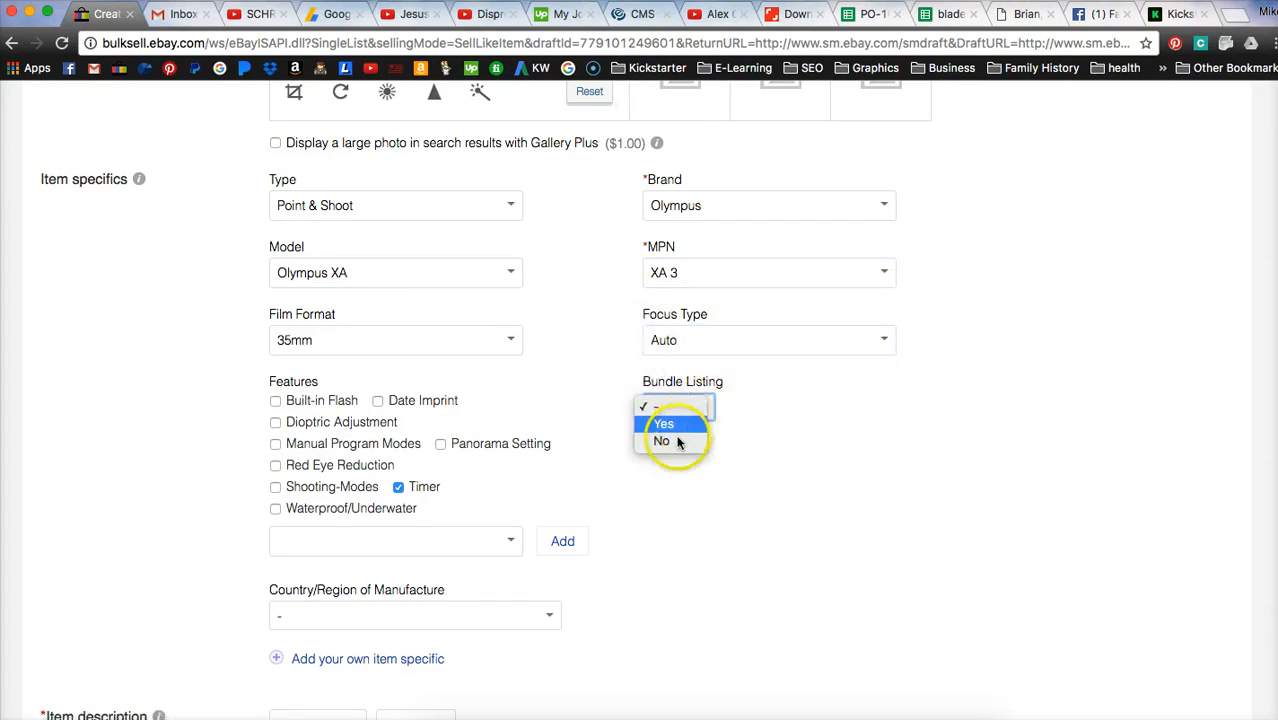
left_click(648, 445)
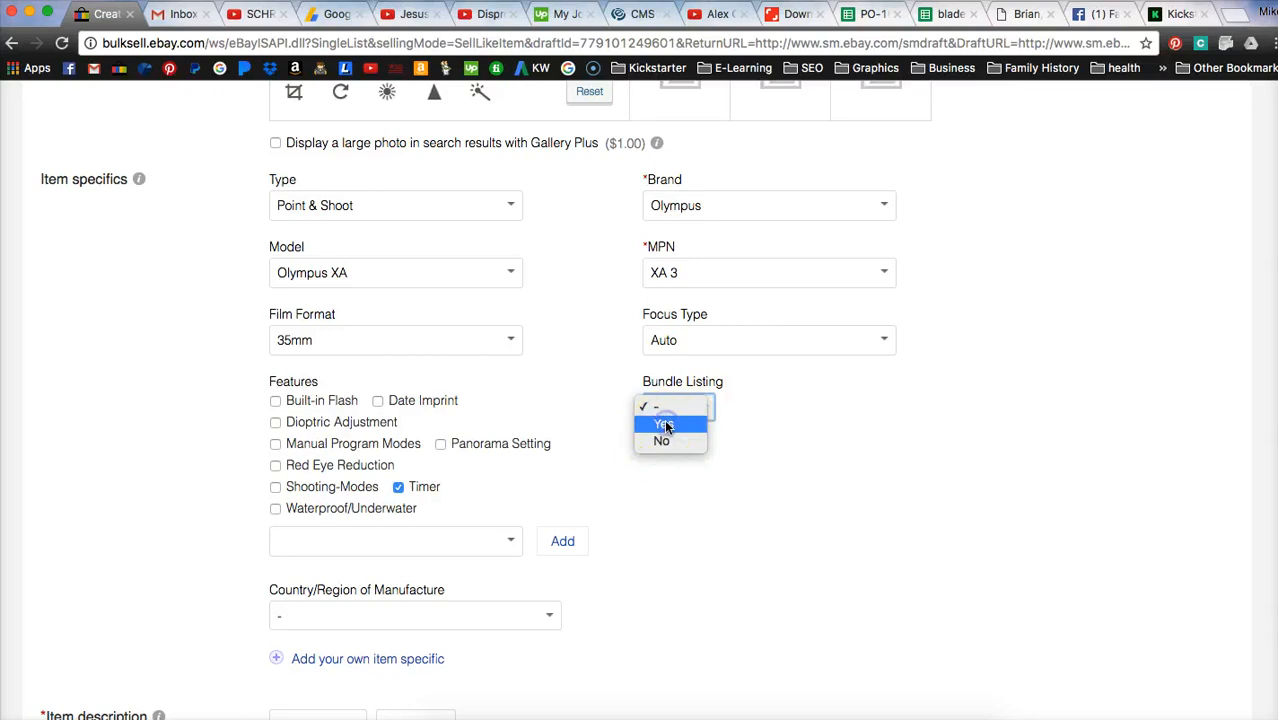
left_click(666, 426)
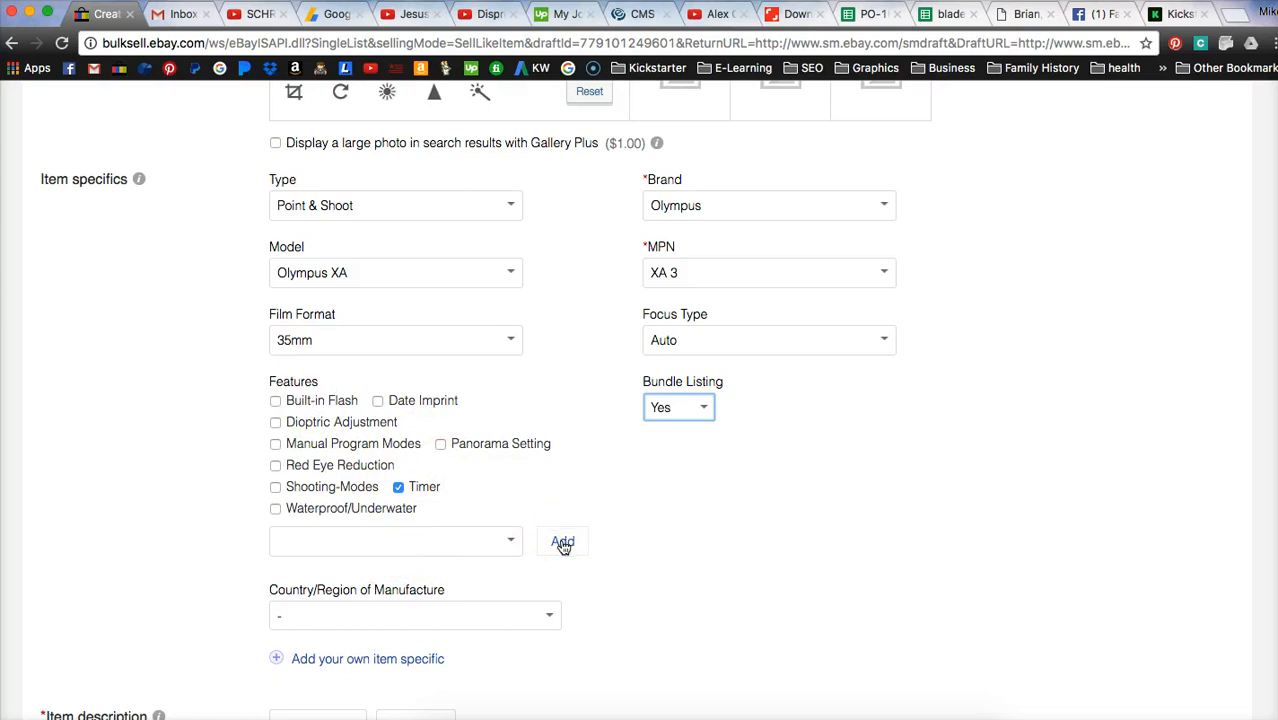
Add Flash as a custom feature and set the Country/Region of Manufacture to Japan.
left_click(501, 539)
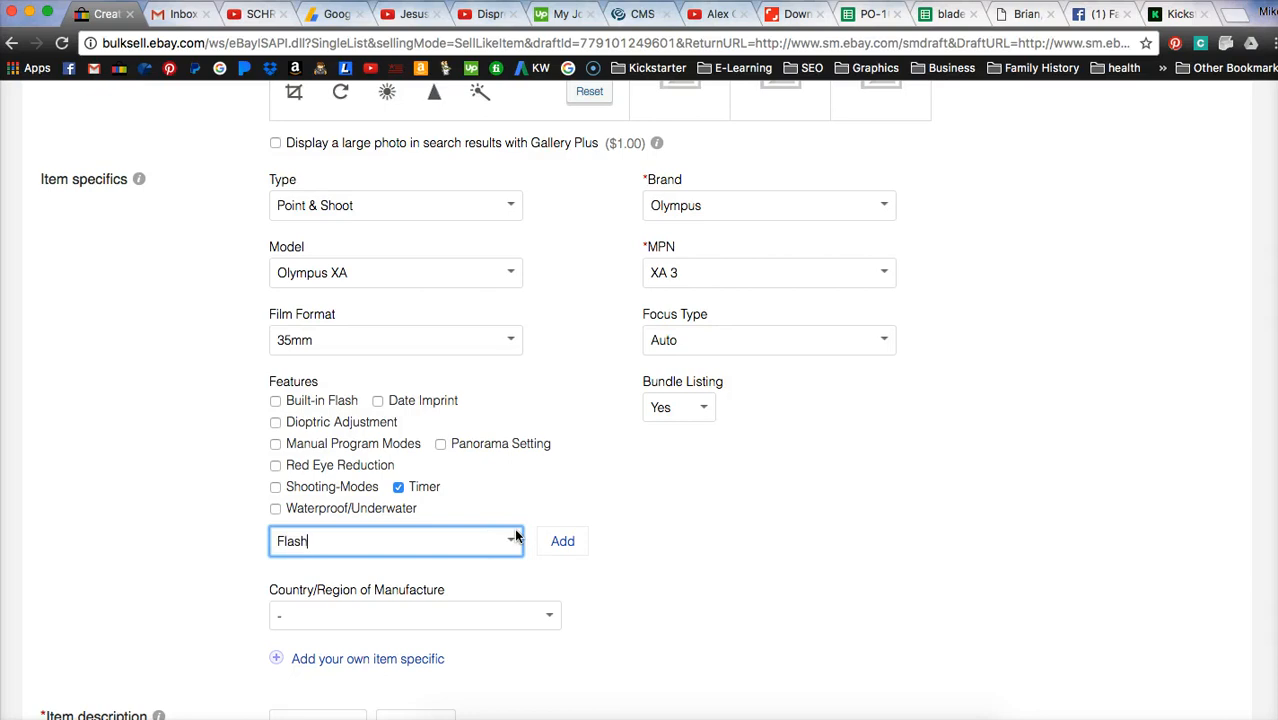
left_click(562, 541)
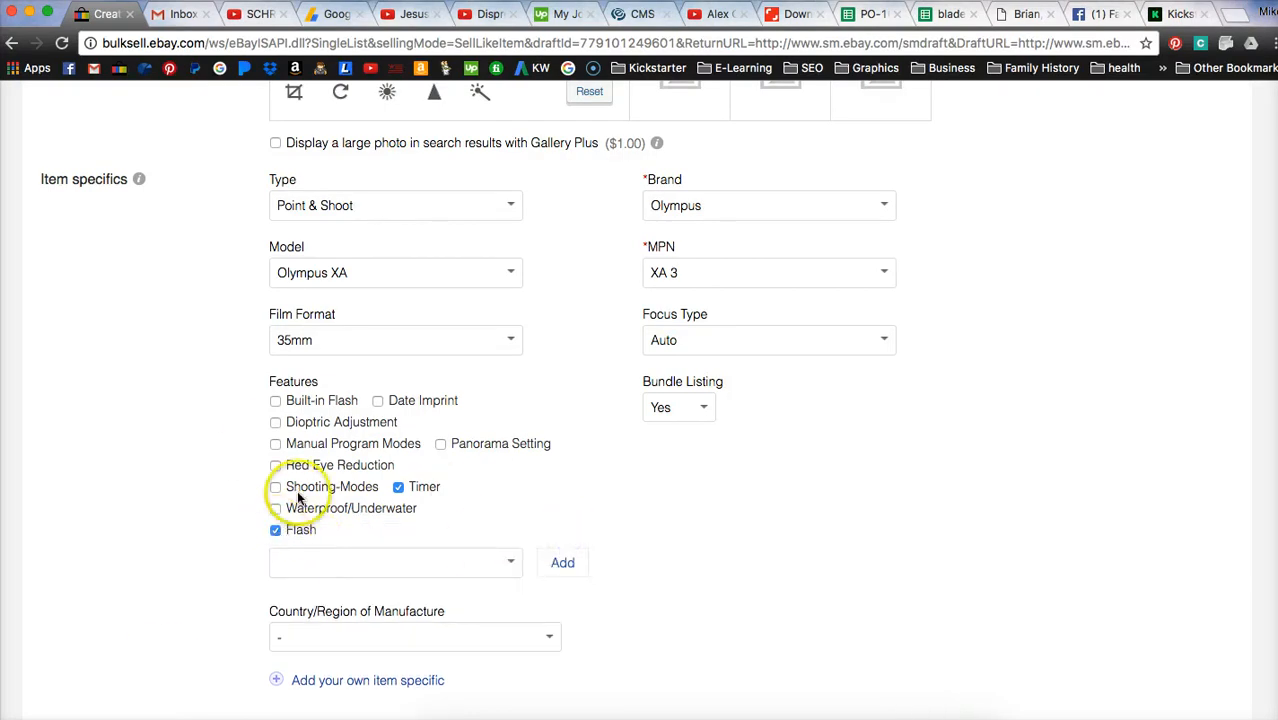
scroll(716, 491, "down", 3)
scroll(716, 491, "down", 1)
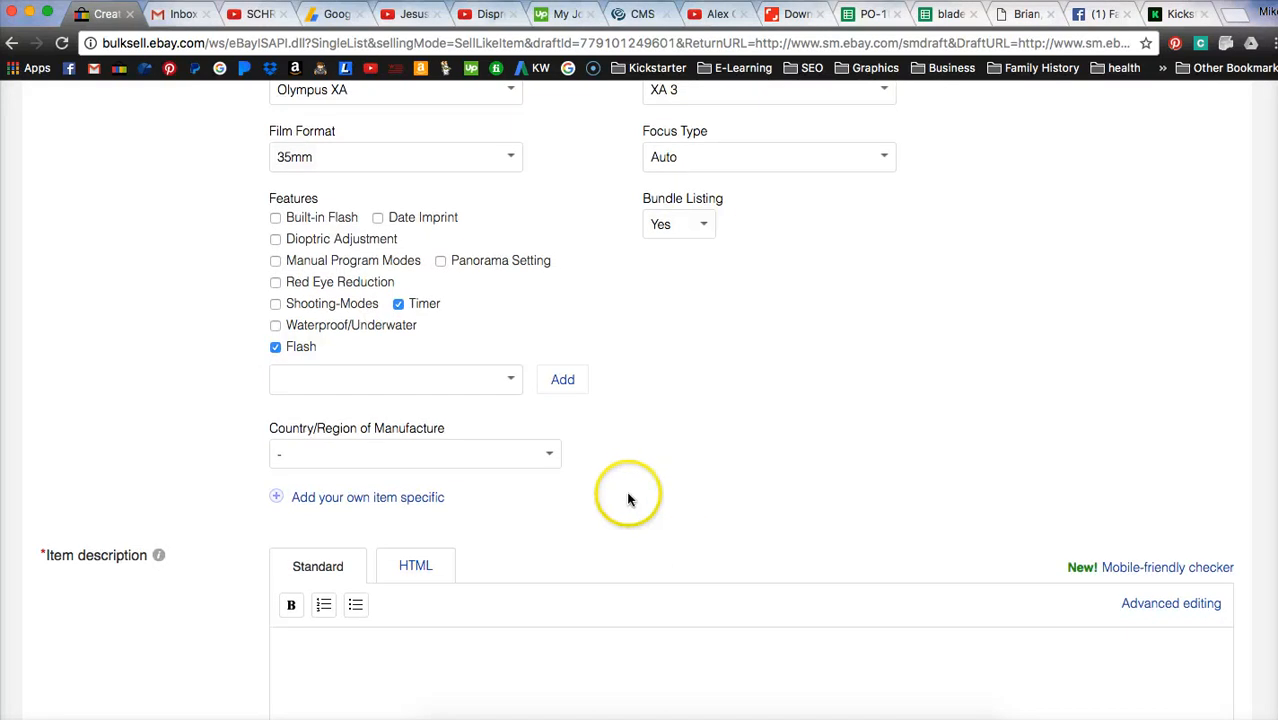
left_click(548, 459)
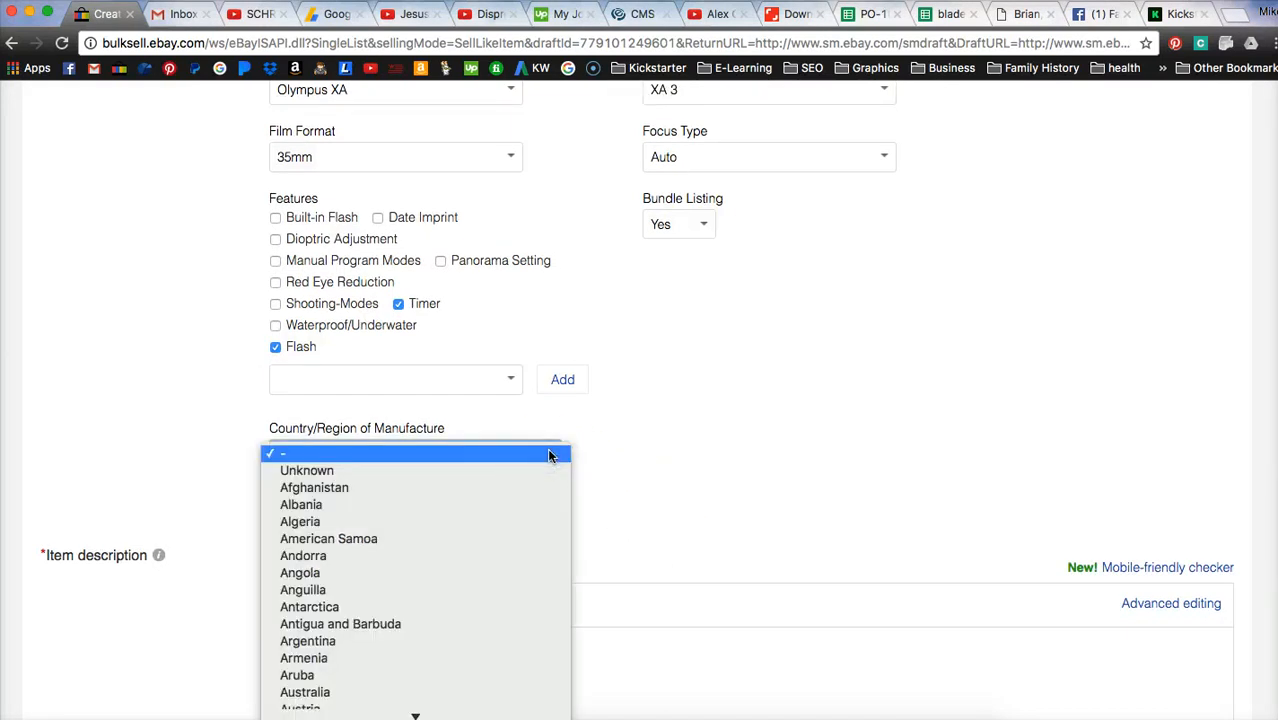
type("jap")
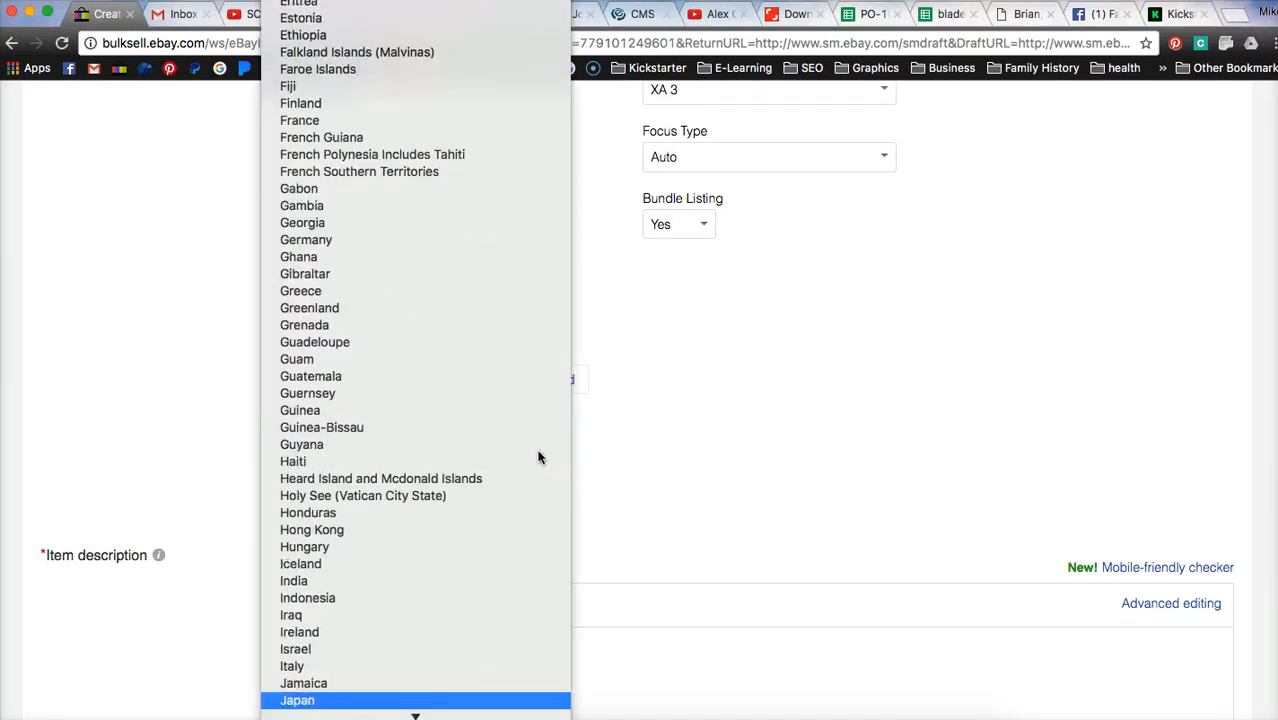
left_click(303, 699)
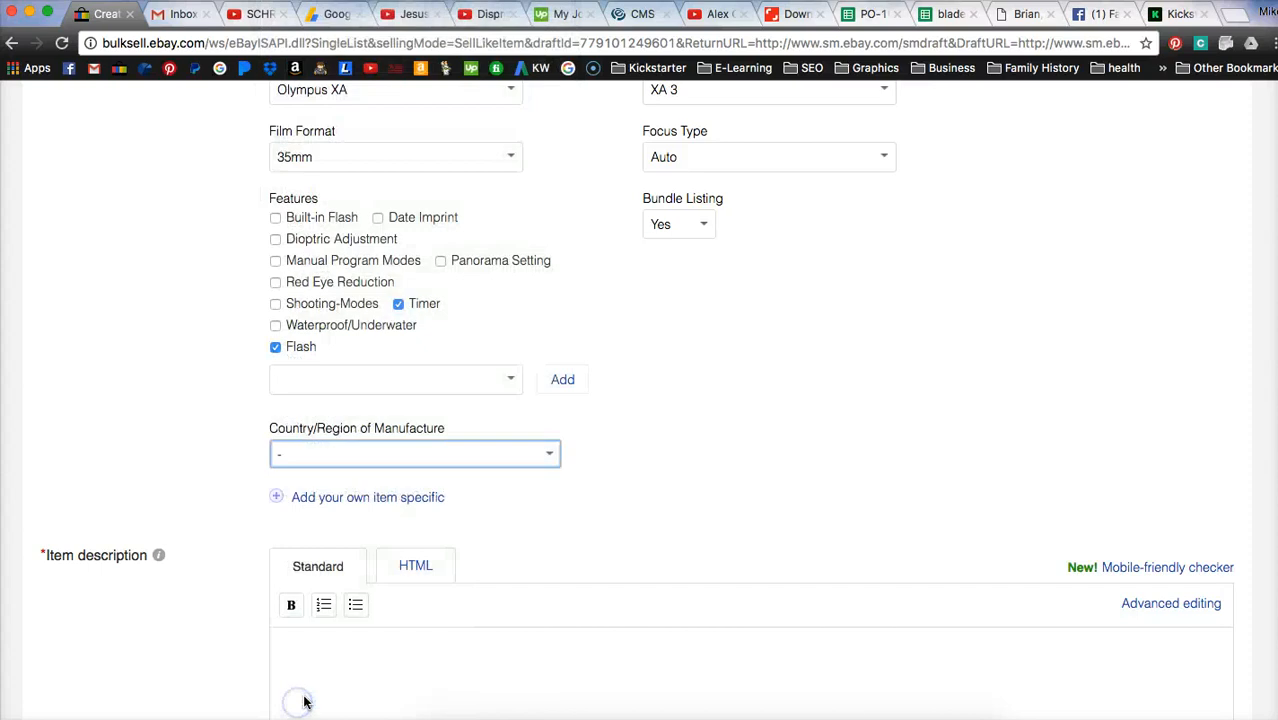
Switch the empty item description to advanced editing and look over the available font sizes.
scroll(240, 527, "down", 3)
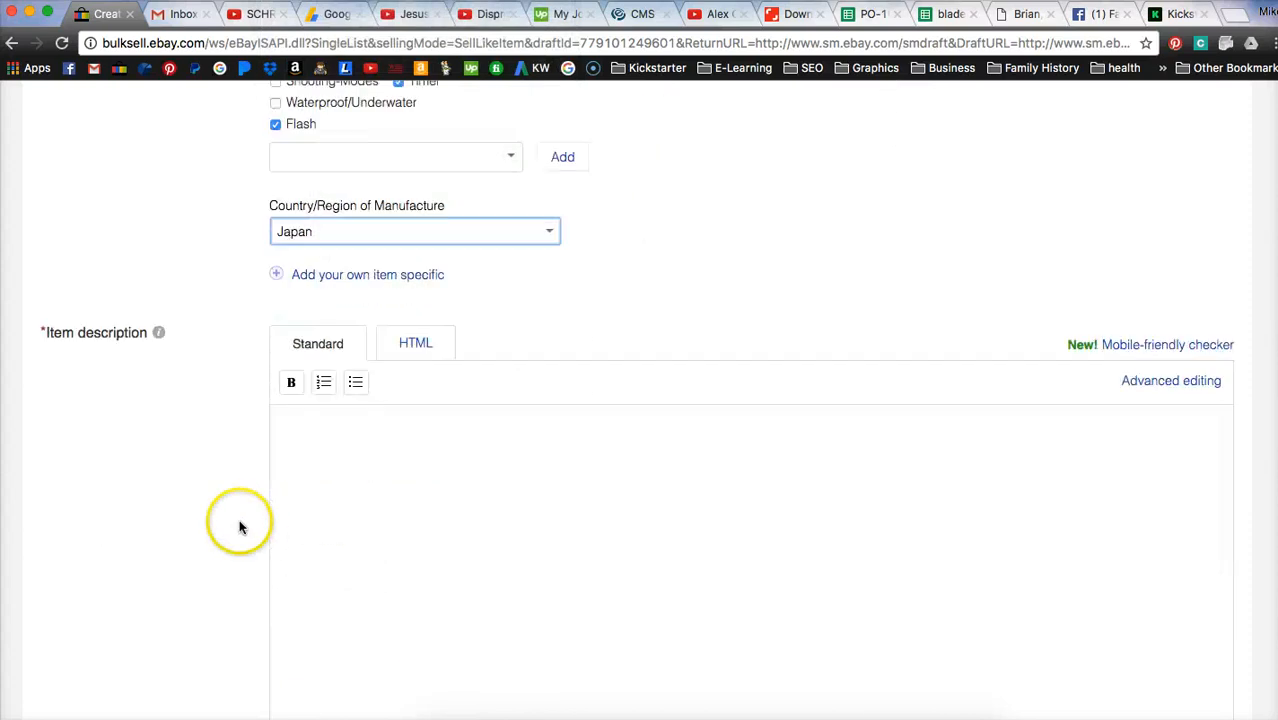
left_click(412, 459)
scroll(411, 455, "down", 3)
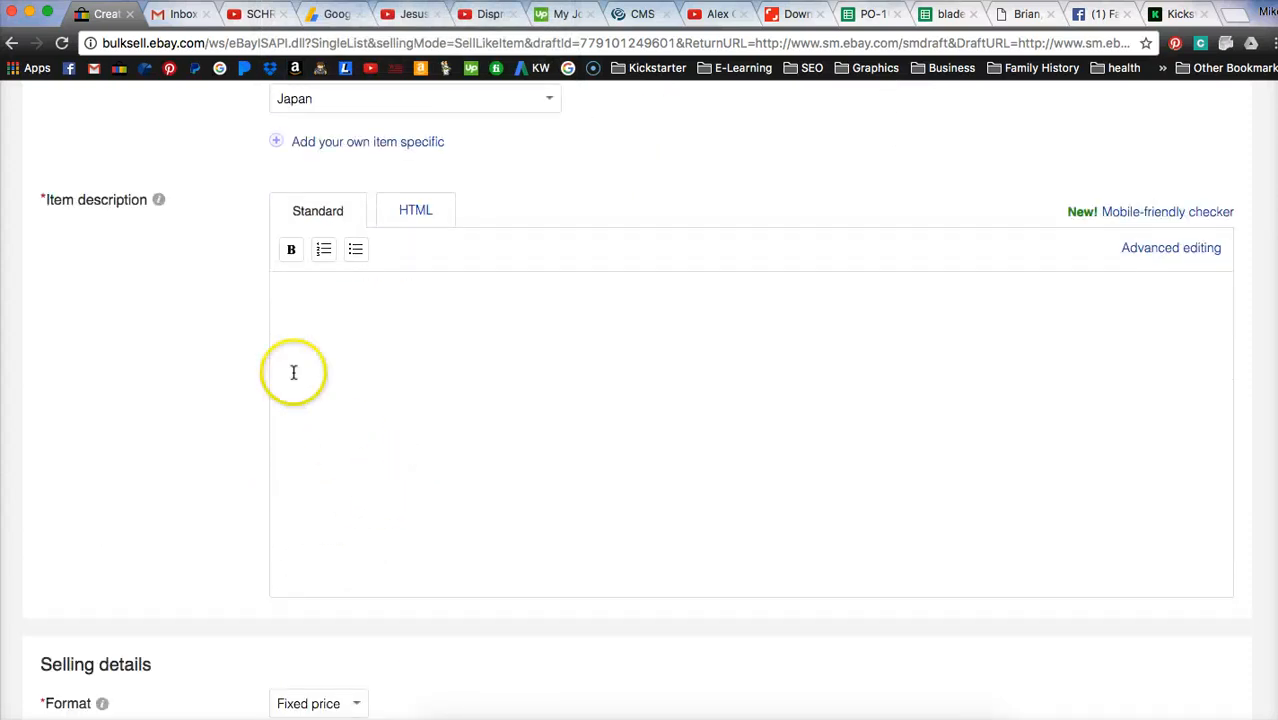
left_click_drag(47, 199, 149, 200)
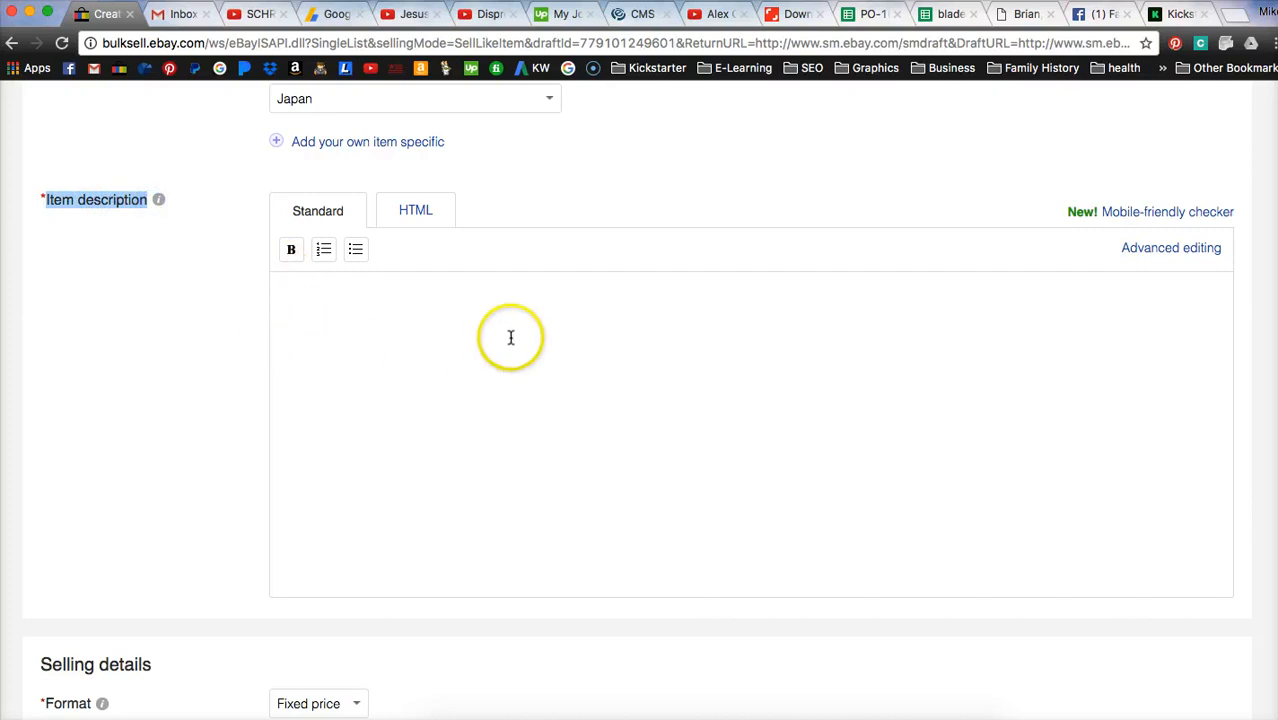
left_click(465, 318)
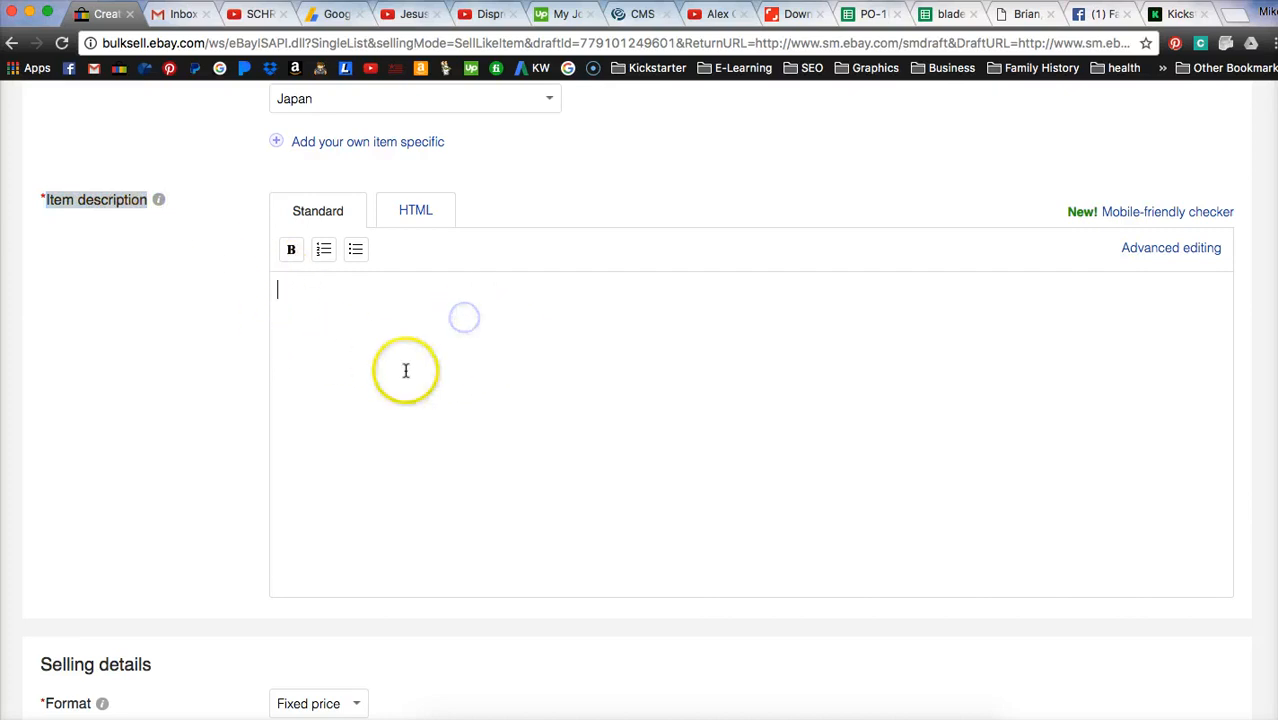
left_click(534, 361)
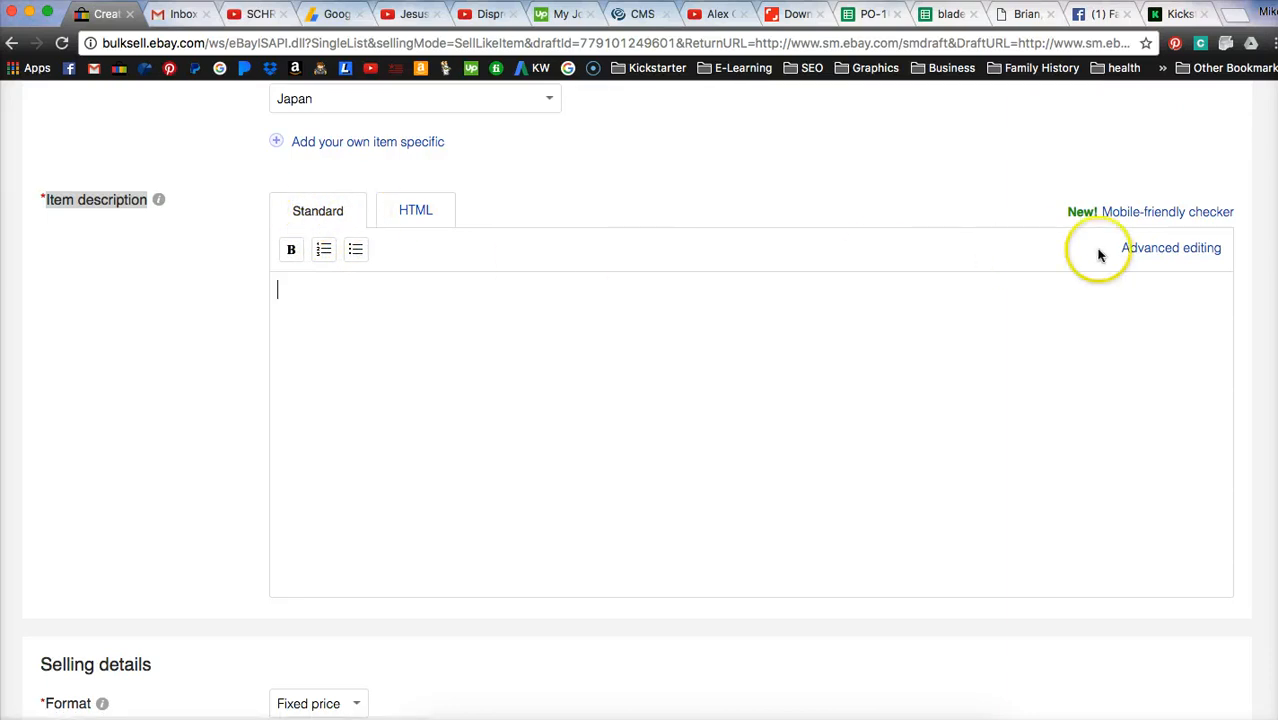
left_click(1190, 250)
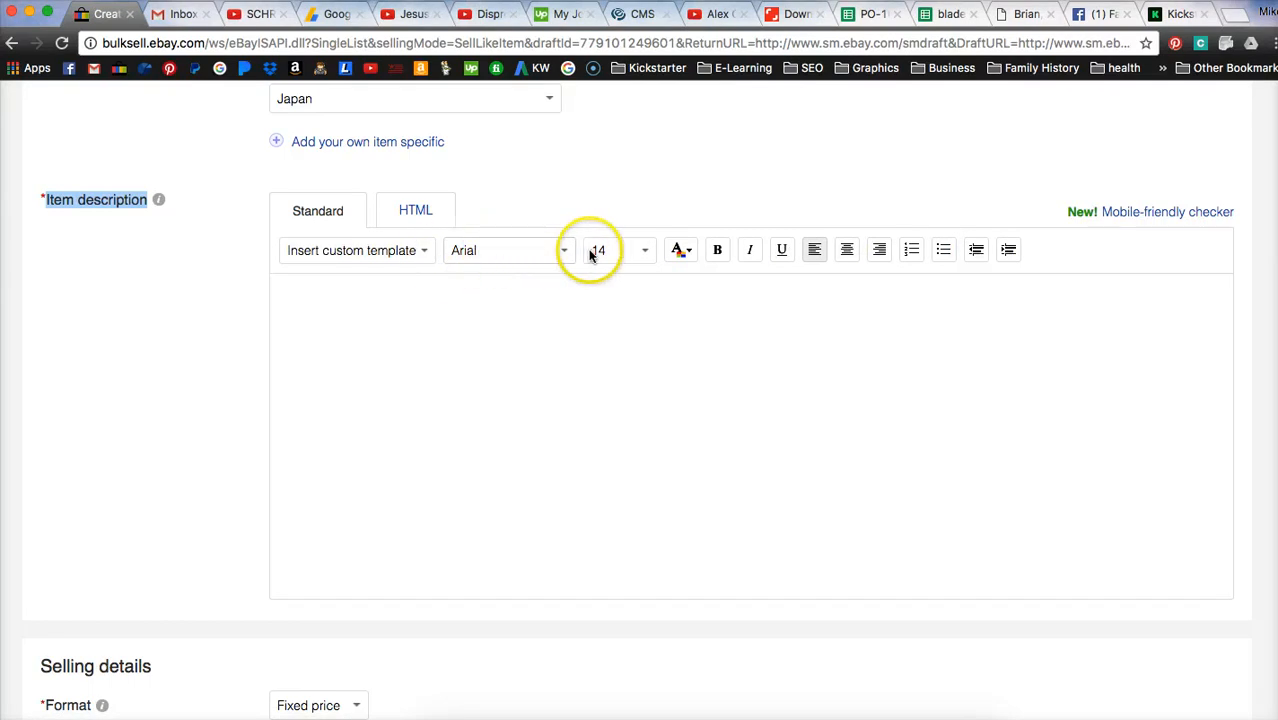
left_click(634, 253)
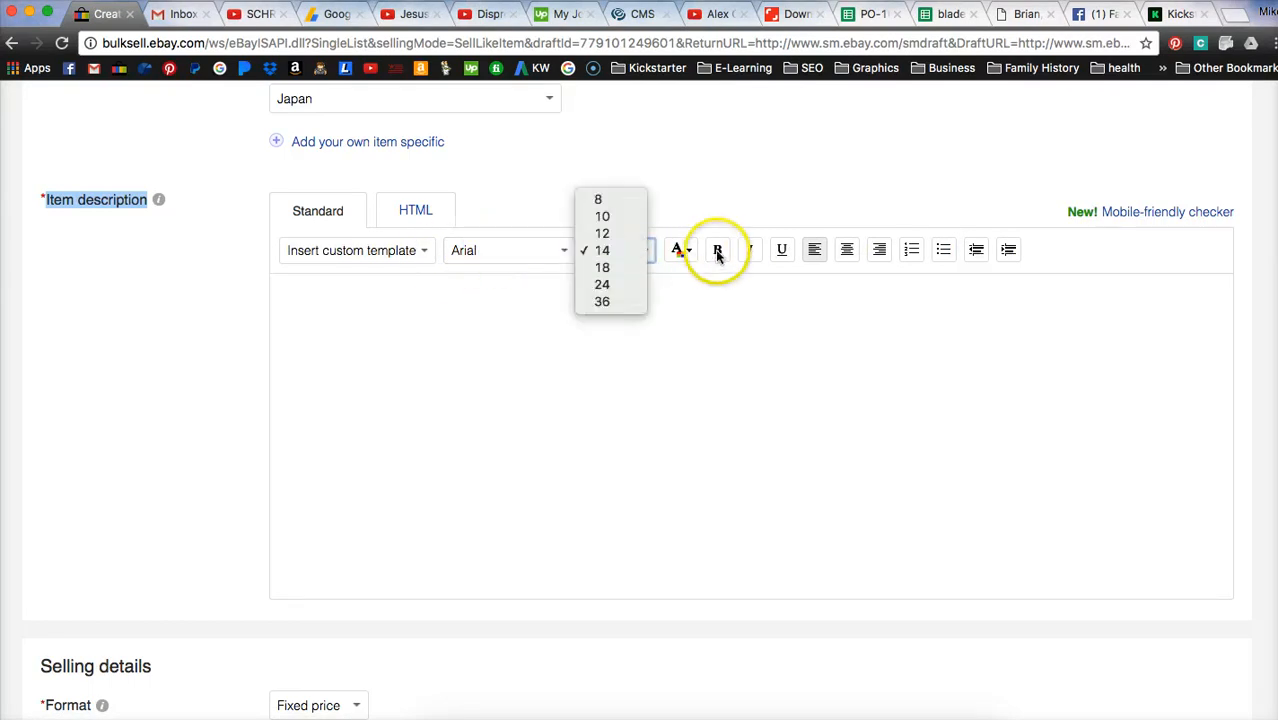
left_click(837, 308)
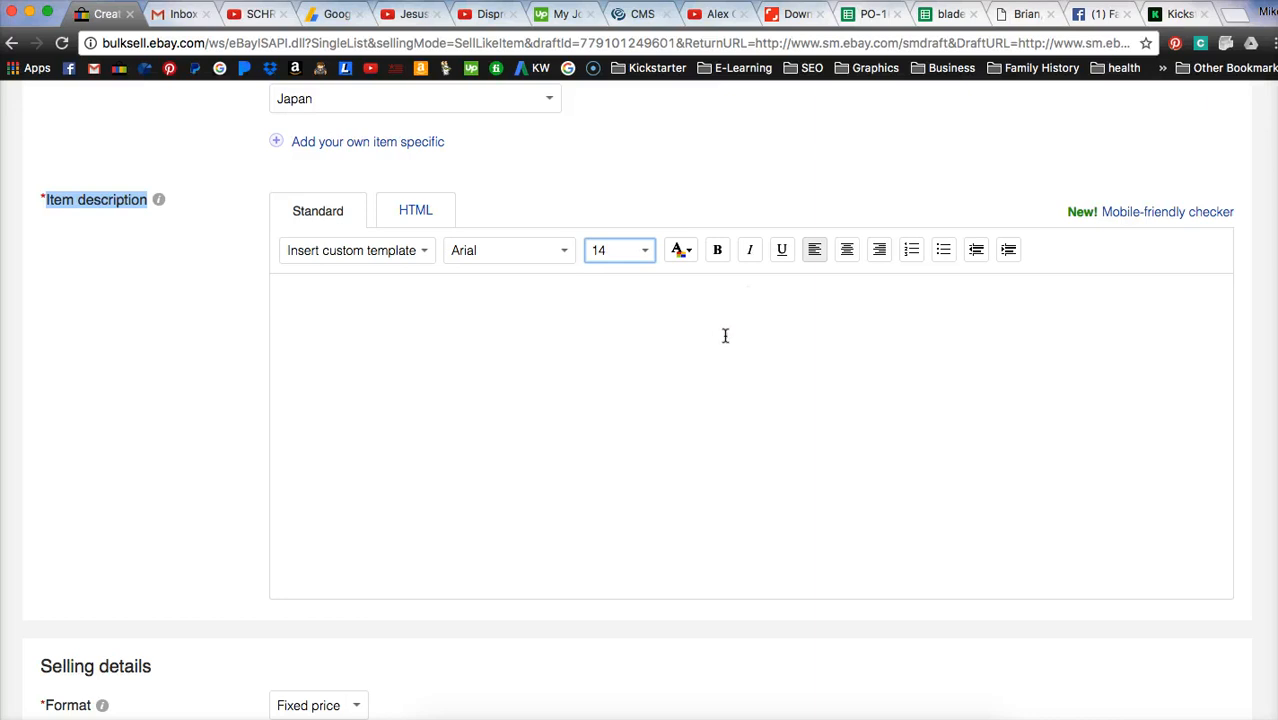
left_click(993, 357)
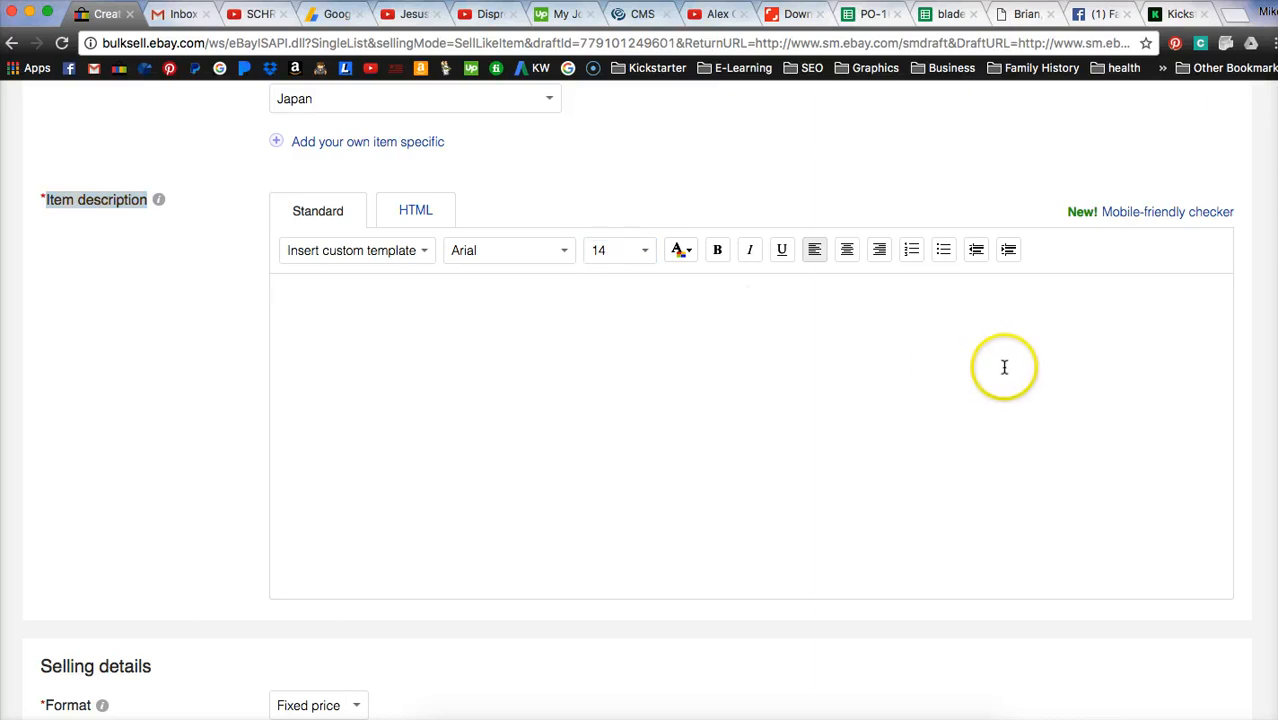
Open the bookmarked eBay details Google Doc in place of the Kickstarter page and copy its entire text.
left_click(1170, 15)
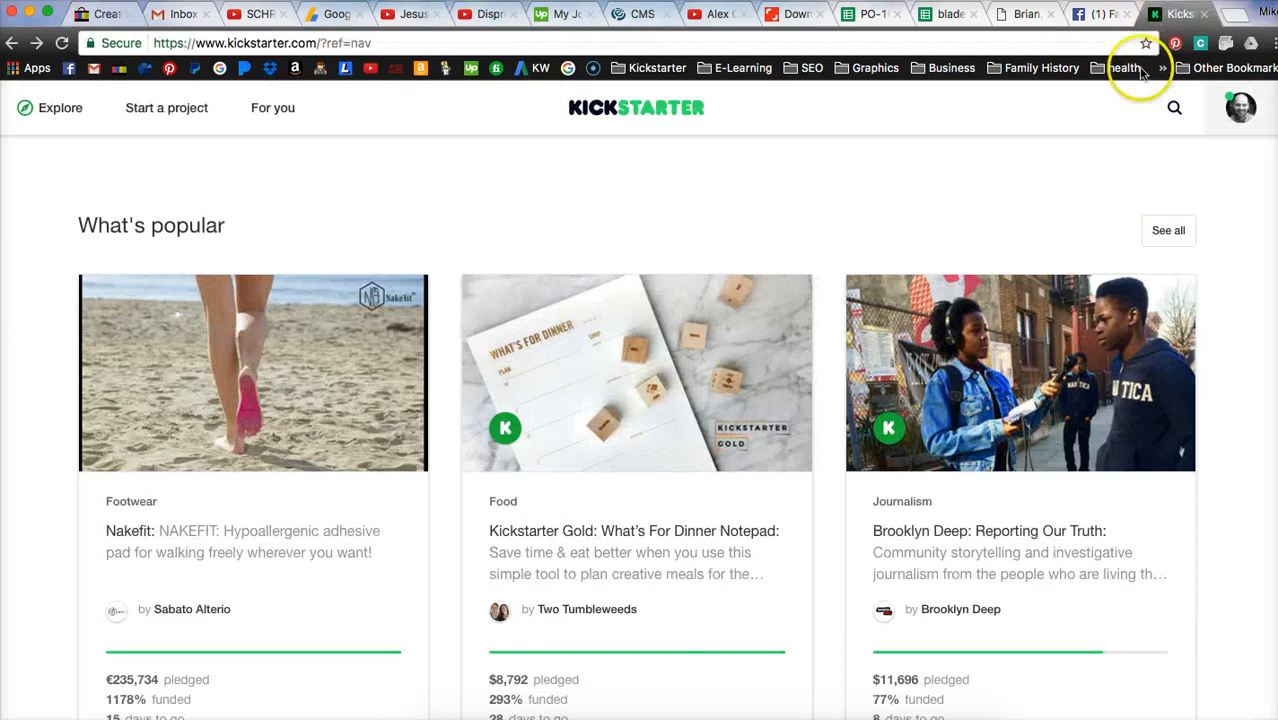
left_click(952, 68)
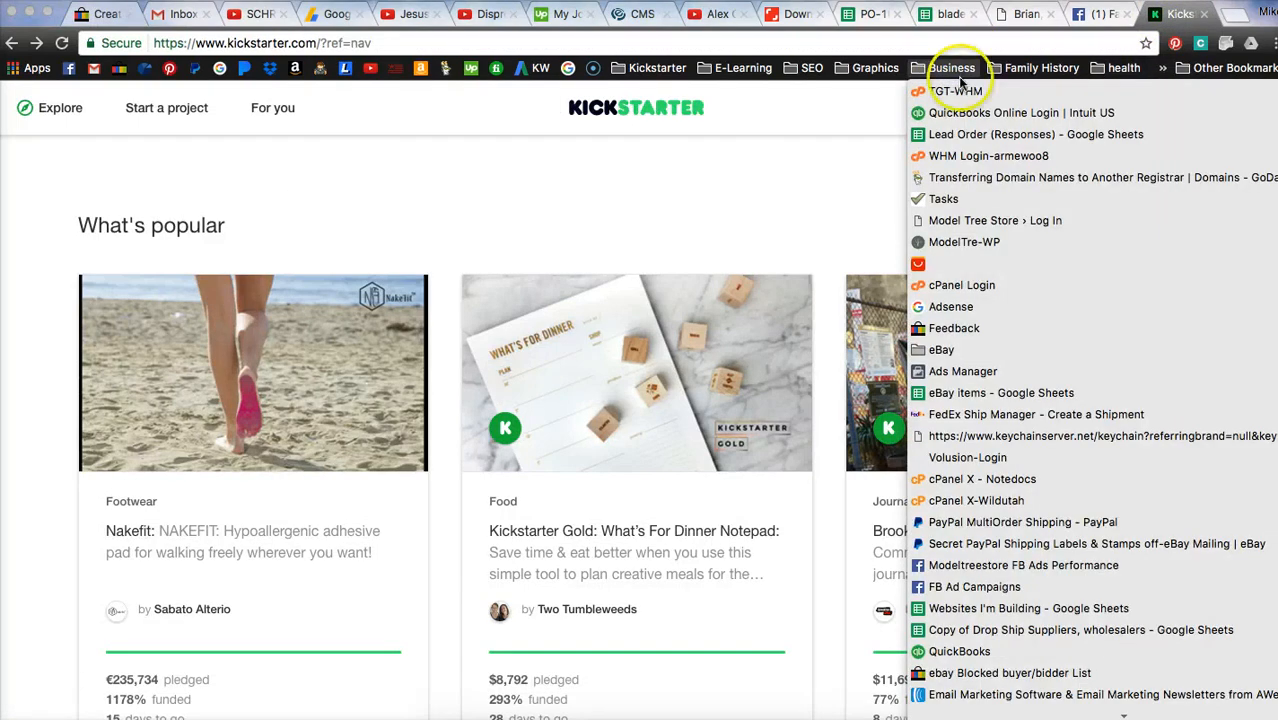
mouse_move(945, 350)
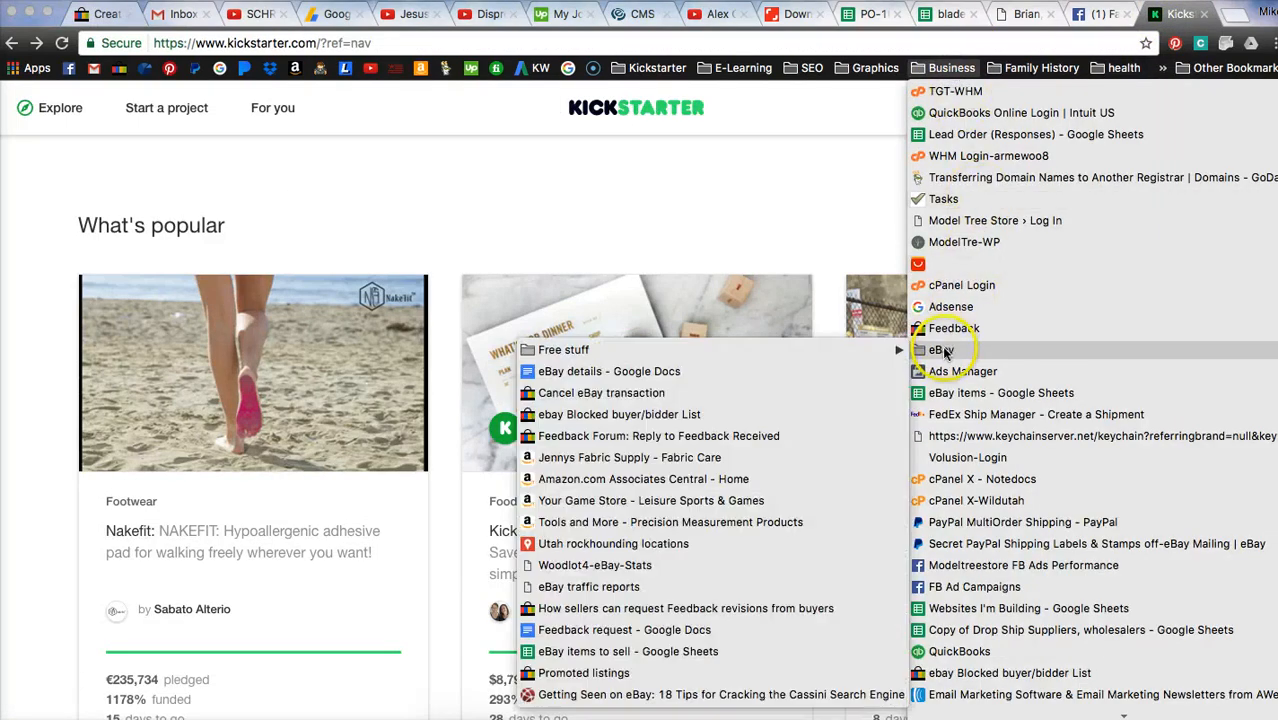
left_click(591, 376)
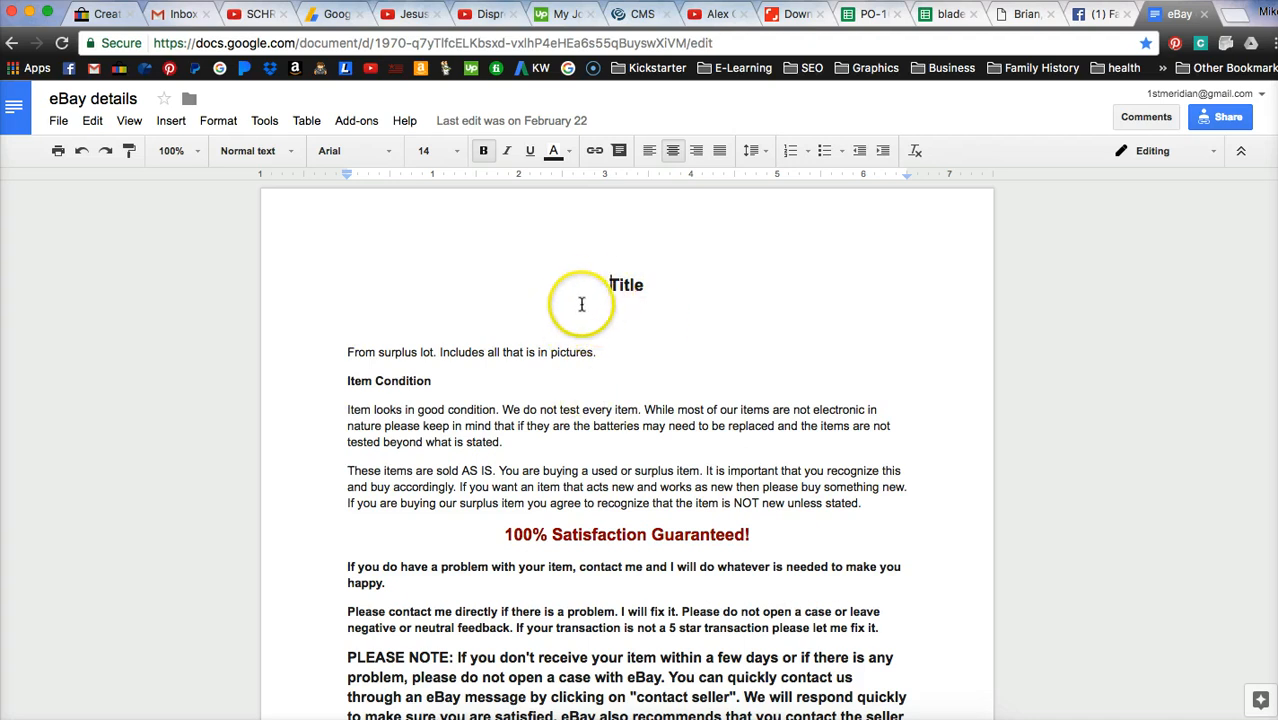
key("super+a")
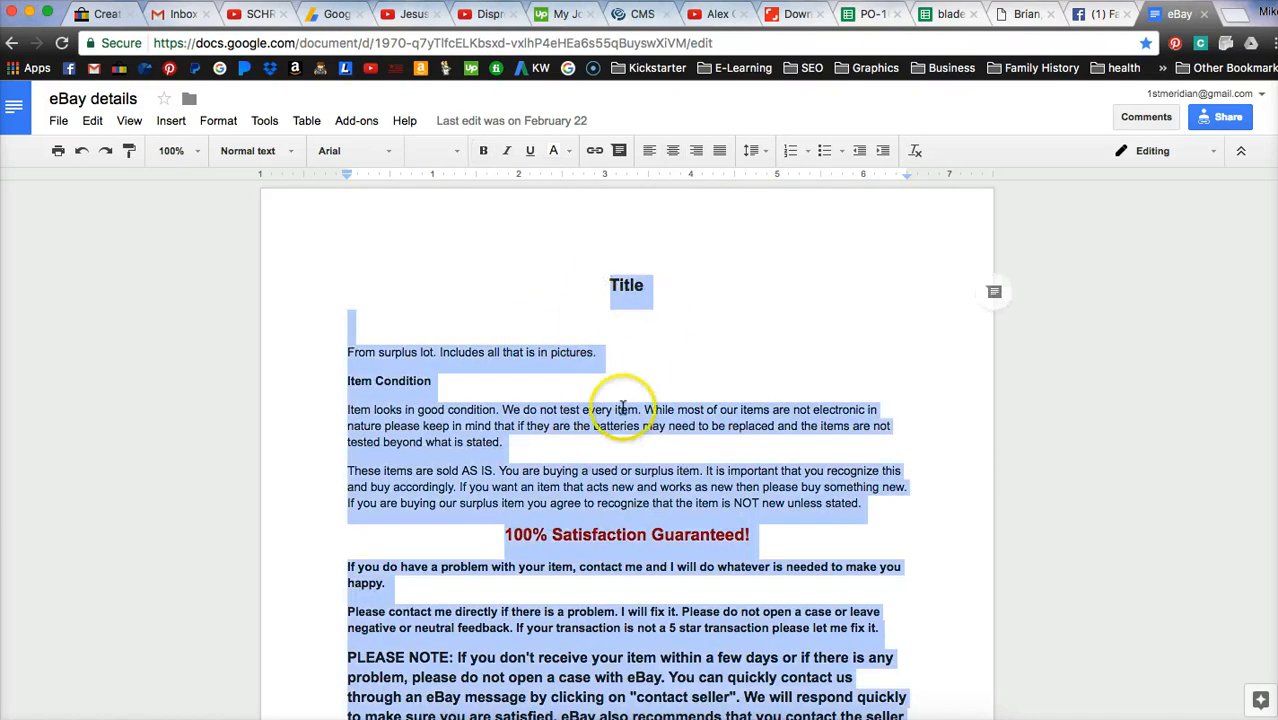
Paste the copied eBay details template into the camera listing's item description and remove the blank space at its end.
left_click(100, 13)
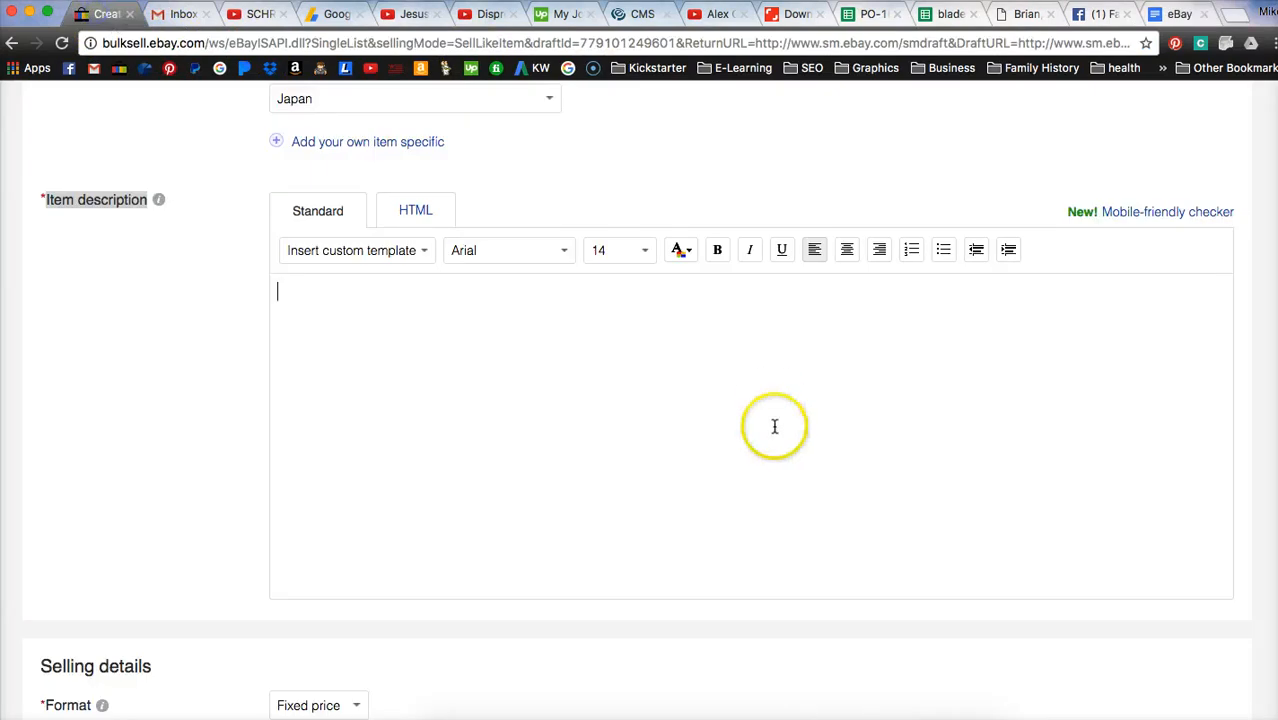
key("super+v")
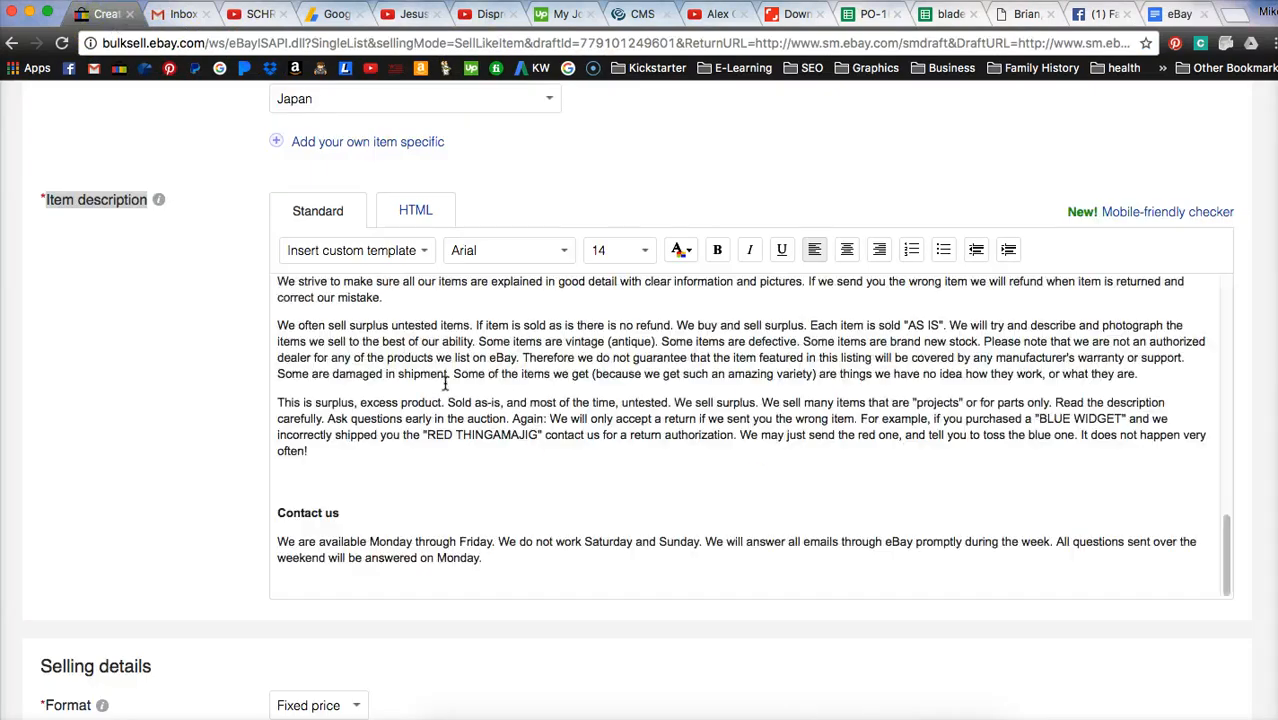
key("BackSpace")
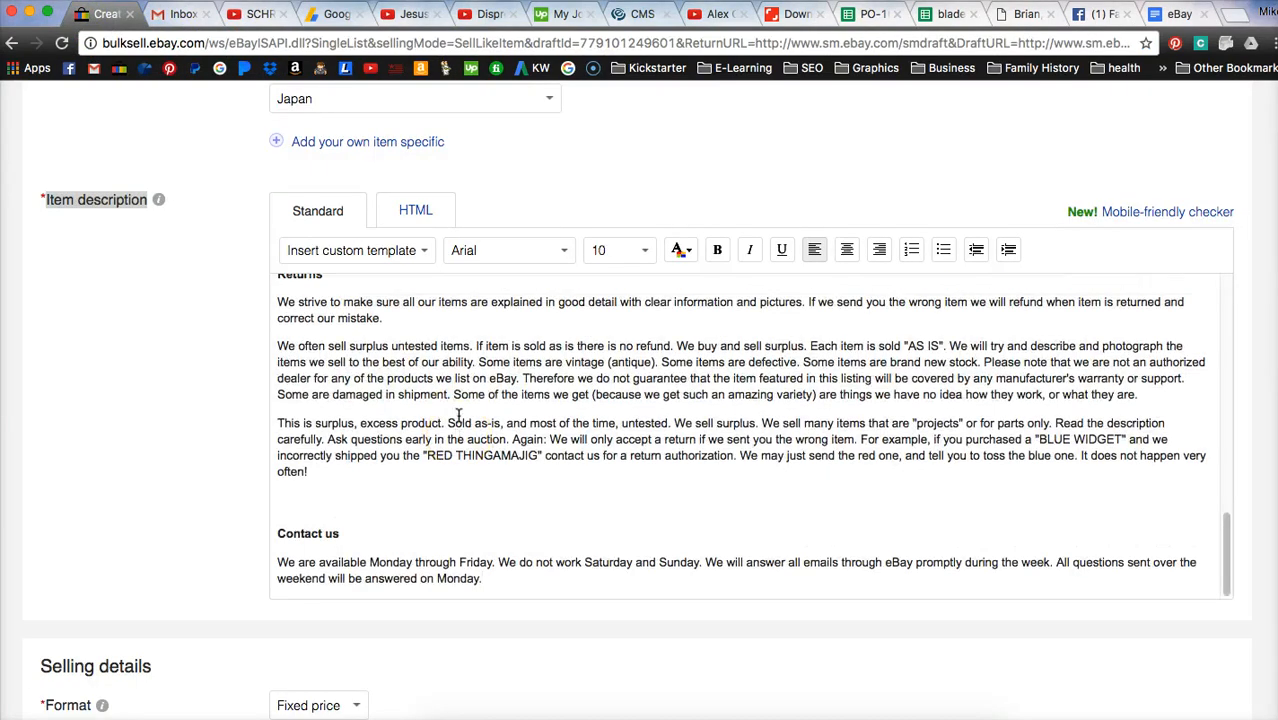
left_click(112, 202)
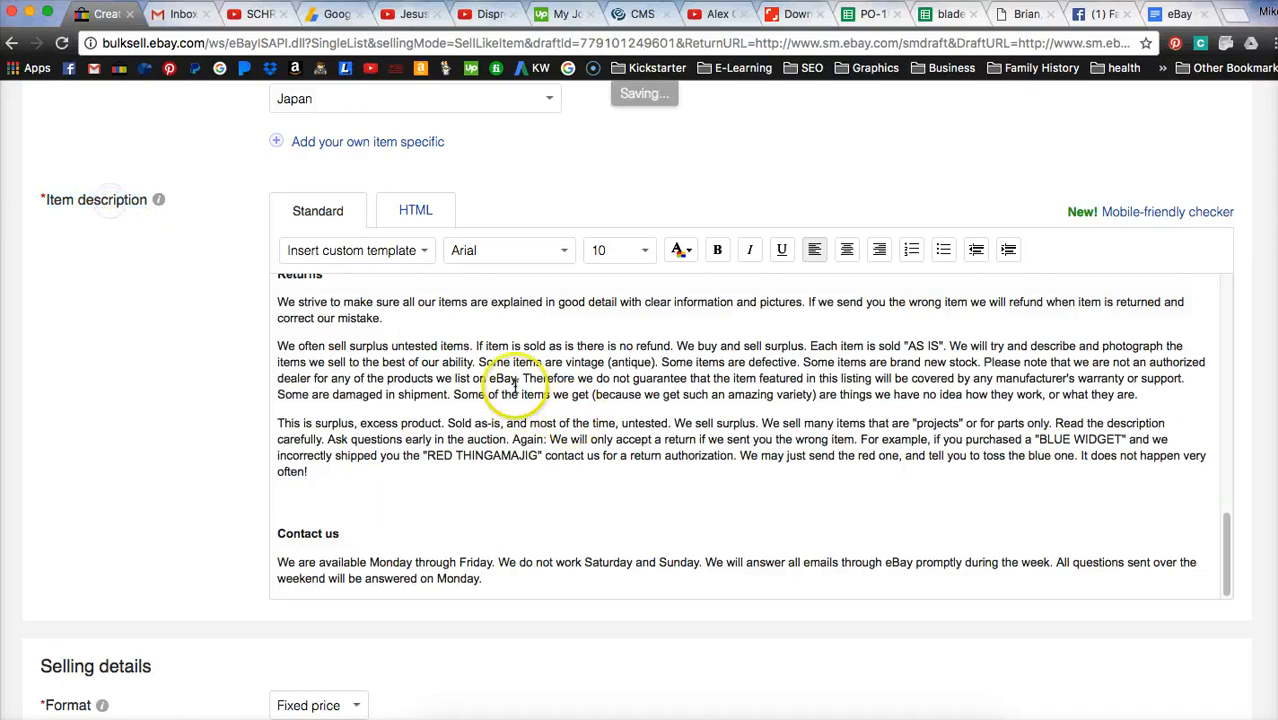
Copy the full camera listing title from the Title field.
scroll(687, 488, "up", 15)
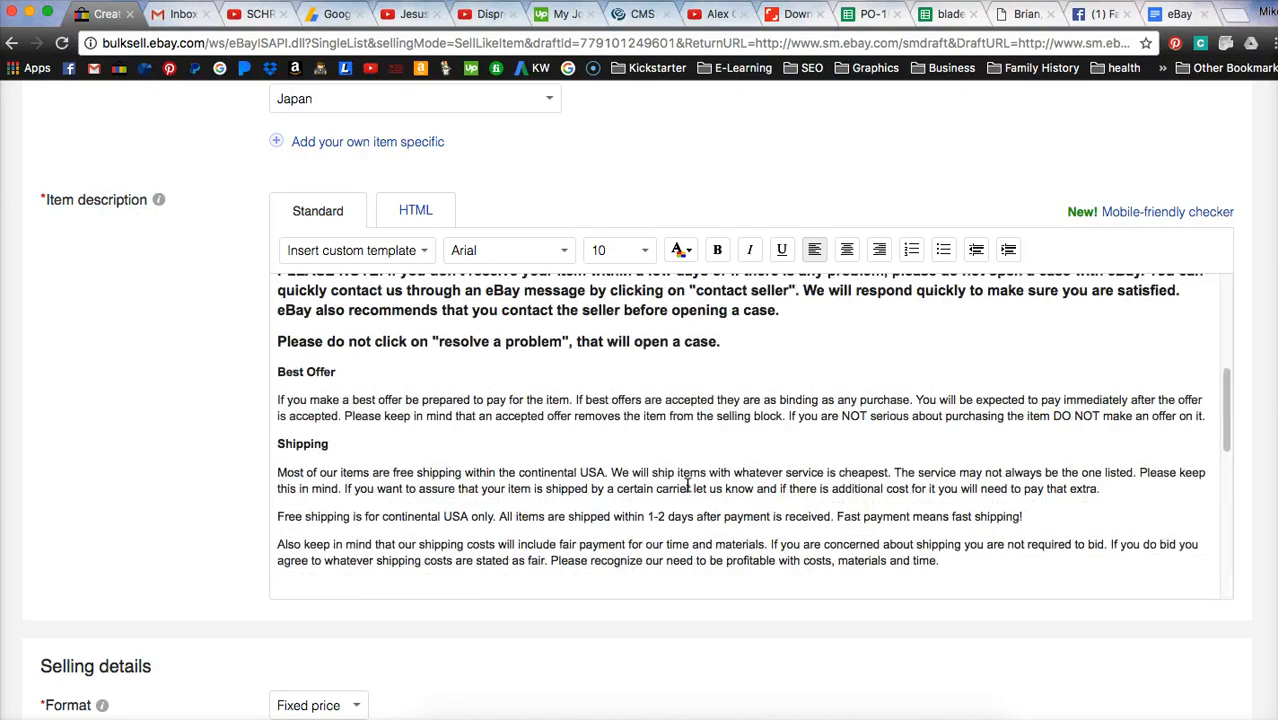
scroll(687, 488, "up", 1)
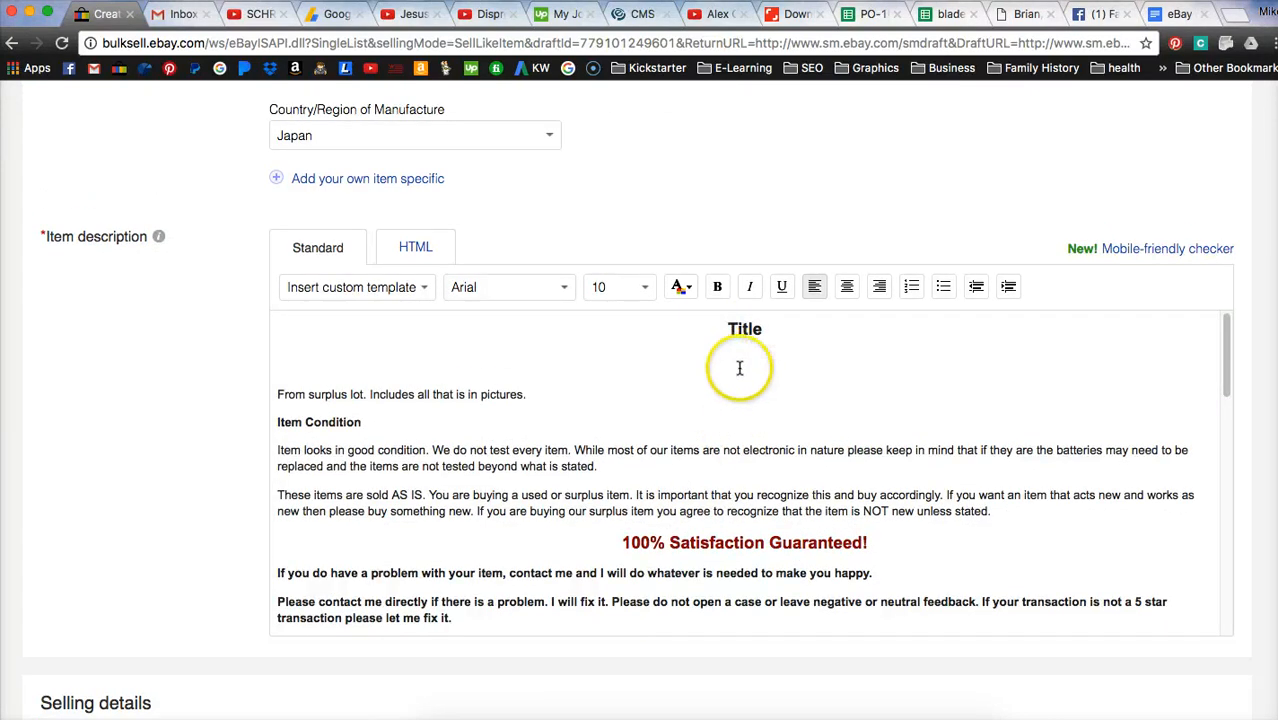
scroll(755, 383, "up", 20)
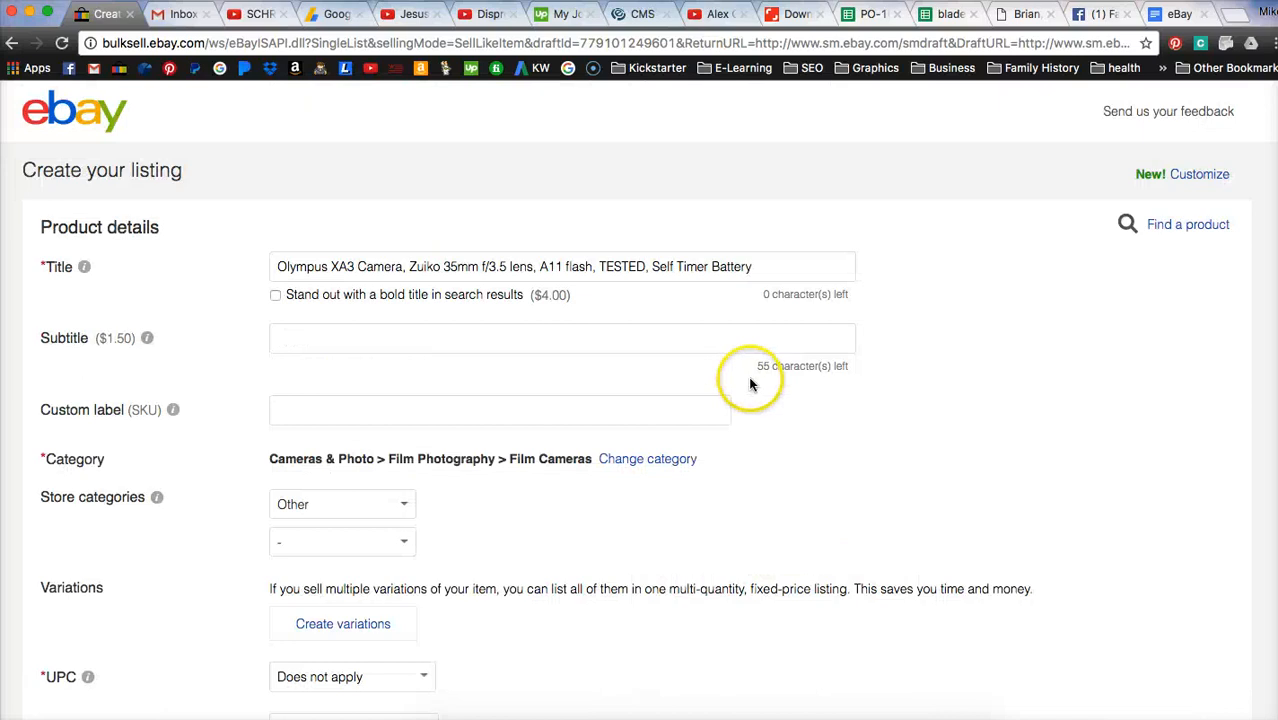
triple_click(625, 265)
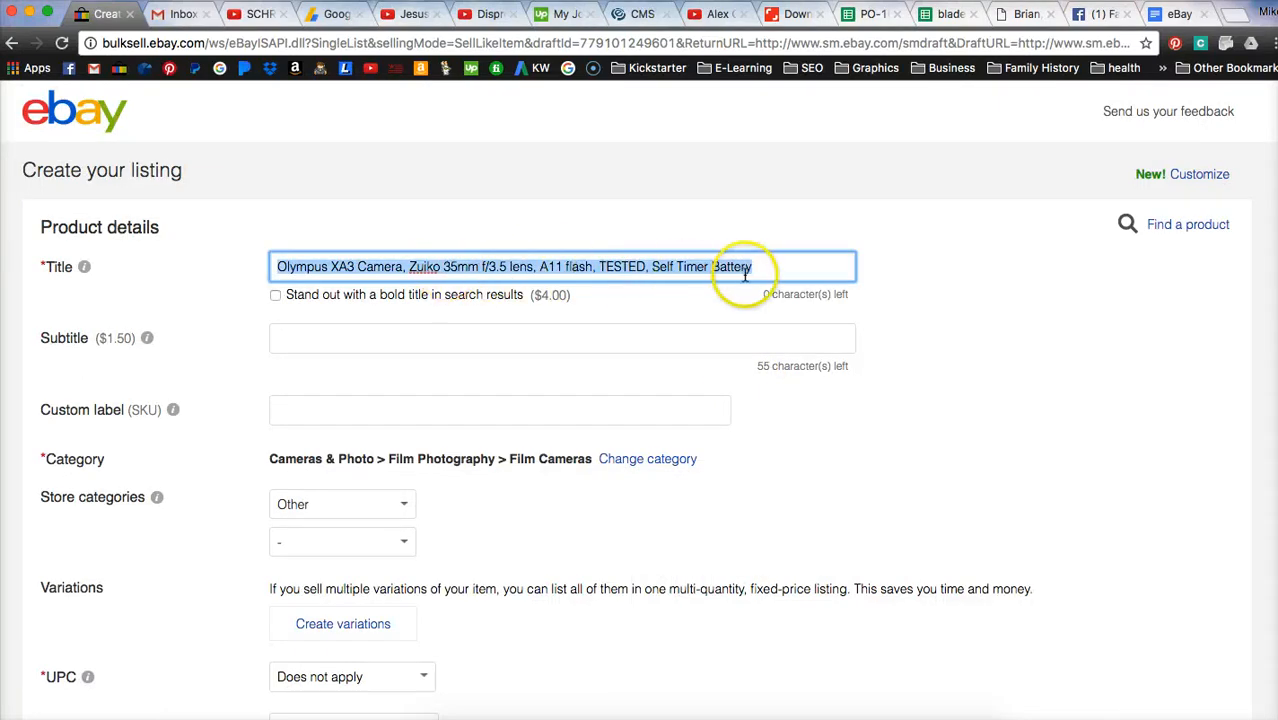
right_click(685, 265)
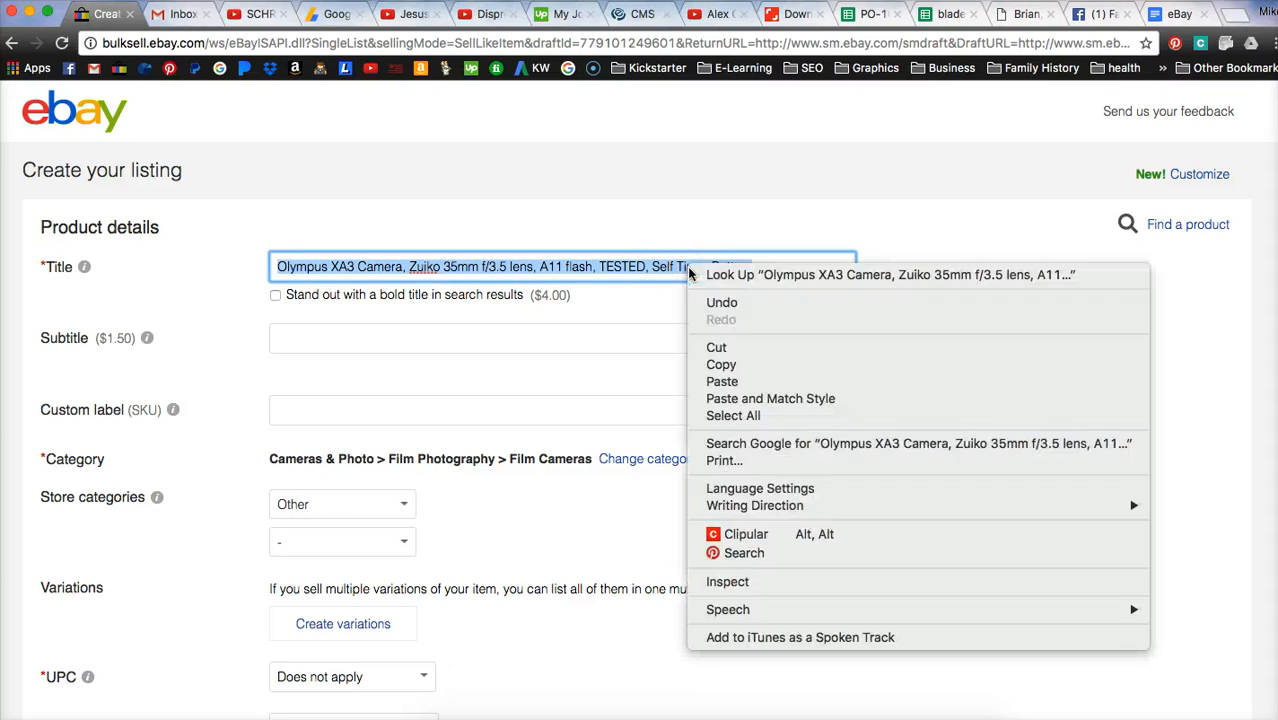
left_click(742, 364)
Replace the placeholder "Title" heading in the item description with the copied listing title.
scroll(744, 370, "down", 15)
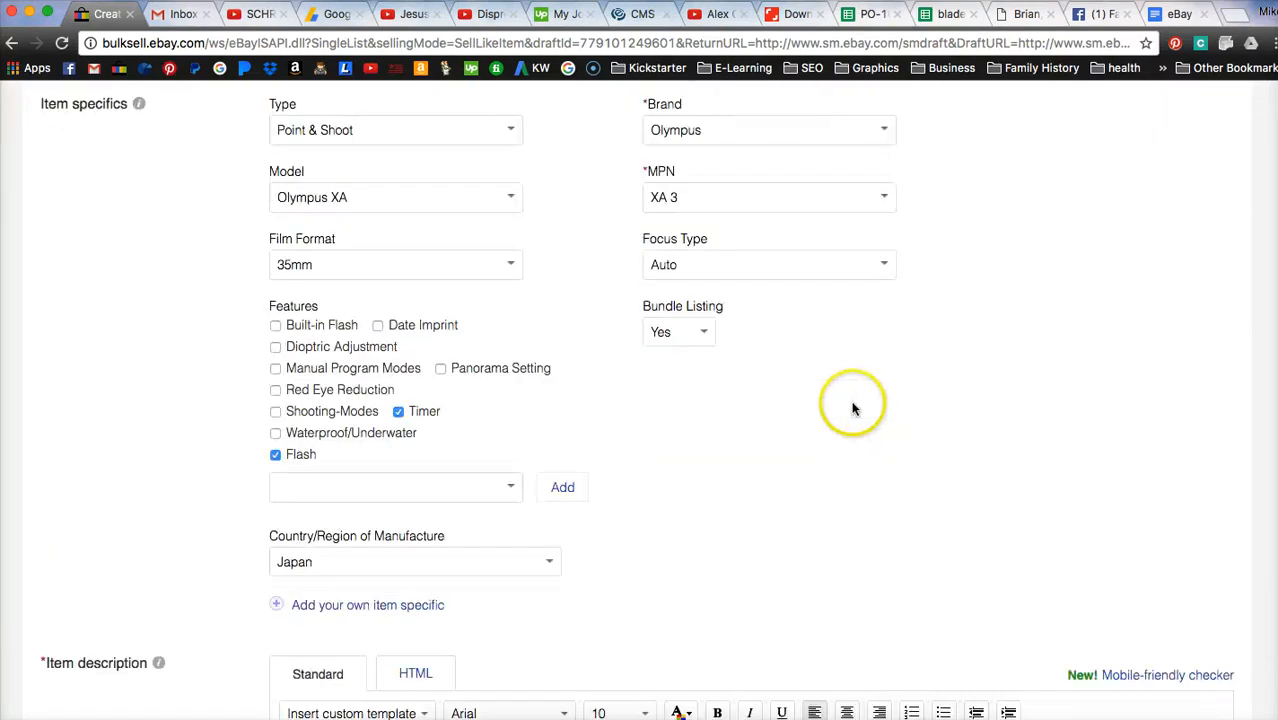
scroll(792, 371, "down", 3)
double_click(745, 439)
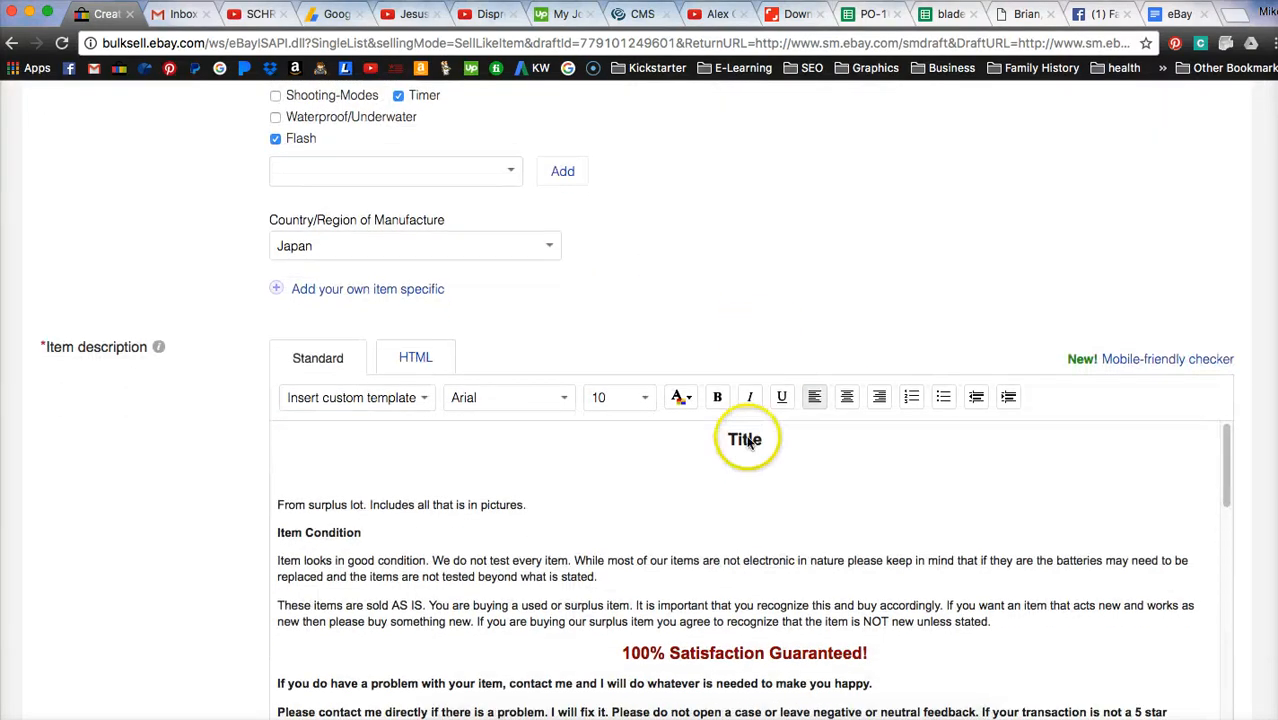
right_click(745, 440)
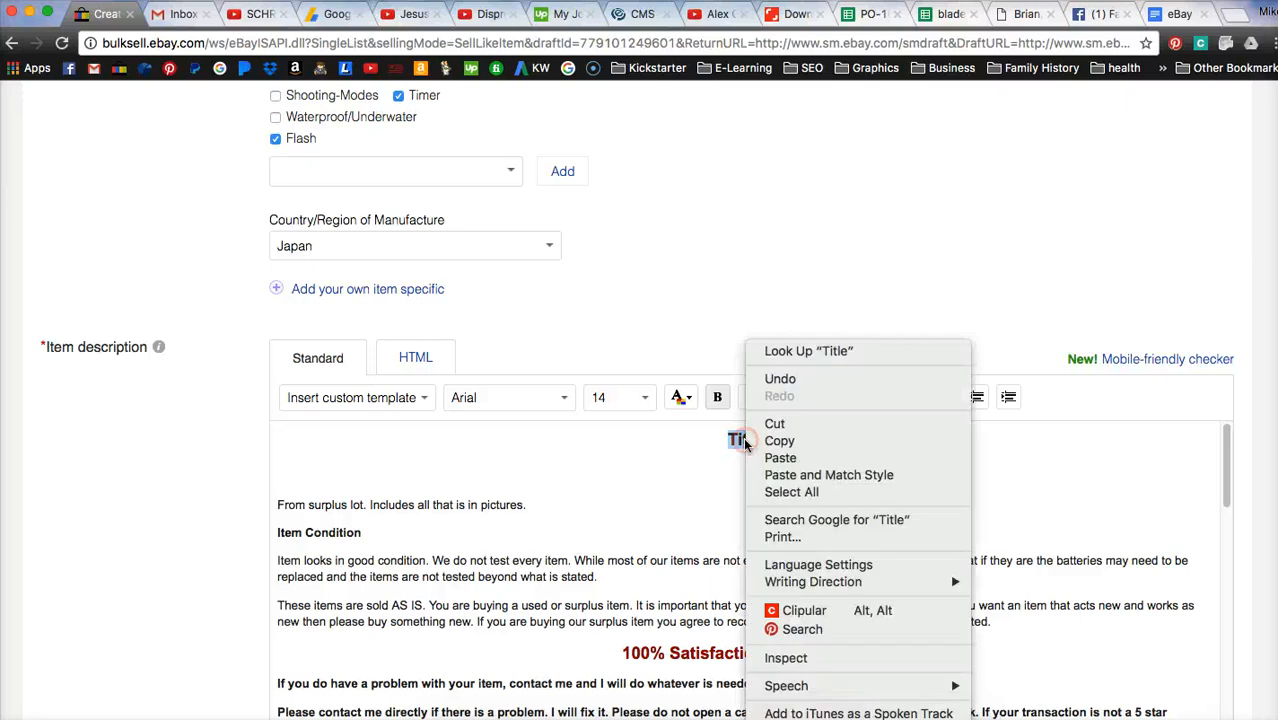
left_click(783, 457)
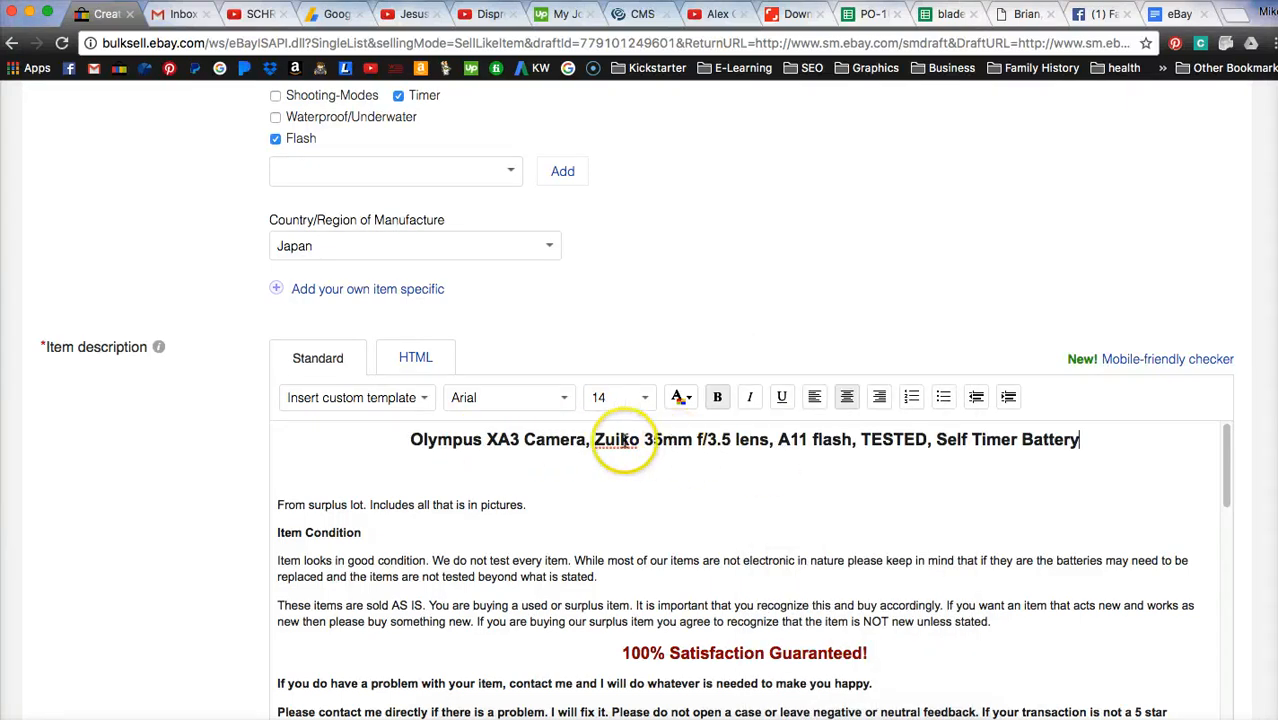
left_click(868, 441)
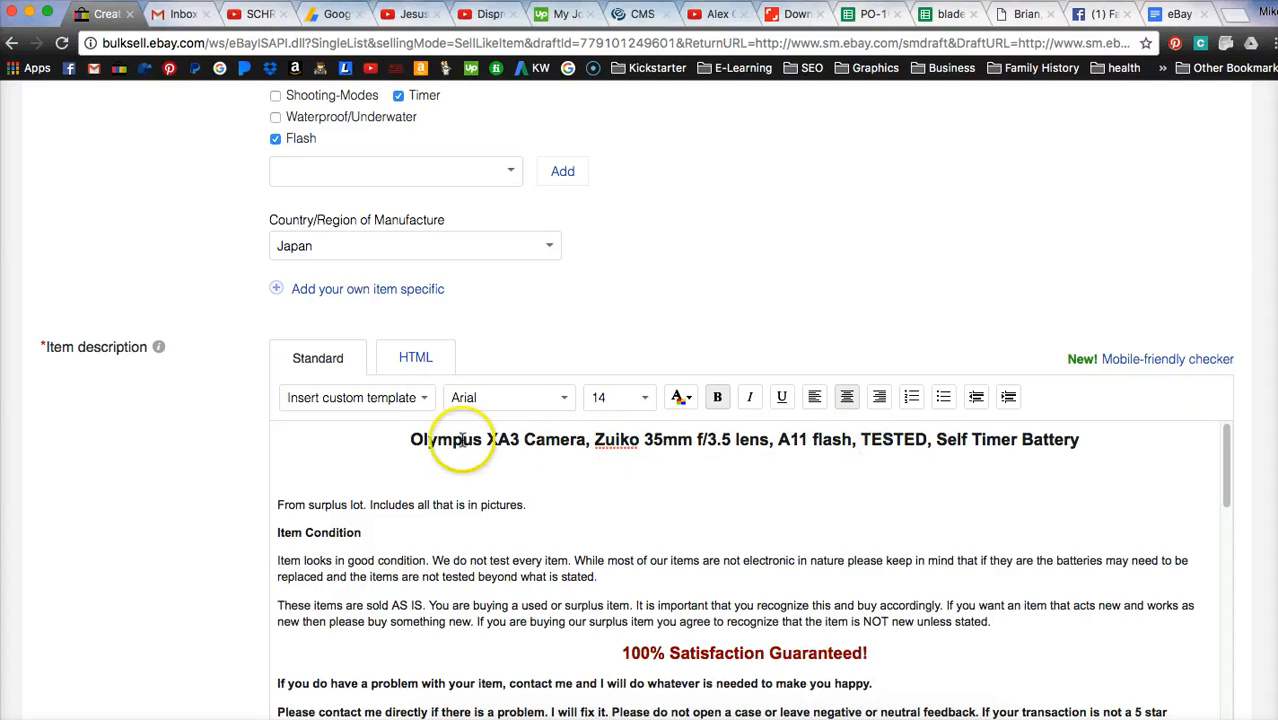
left_click_drag(410, 440, 692, 441)
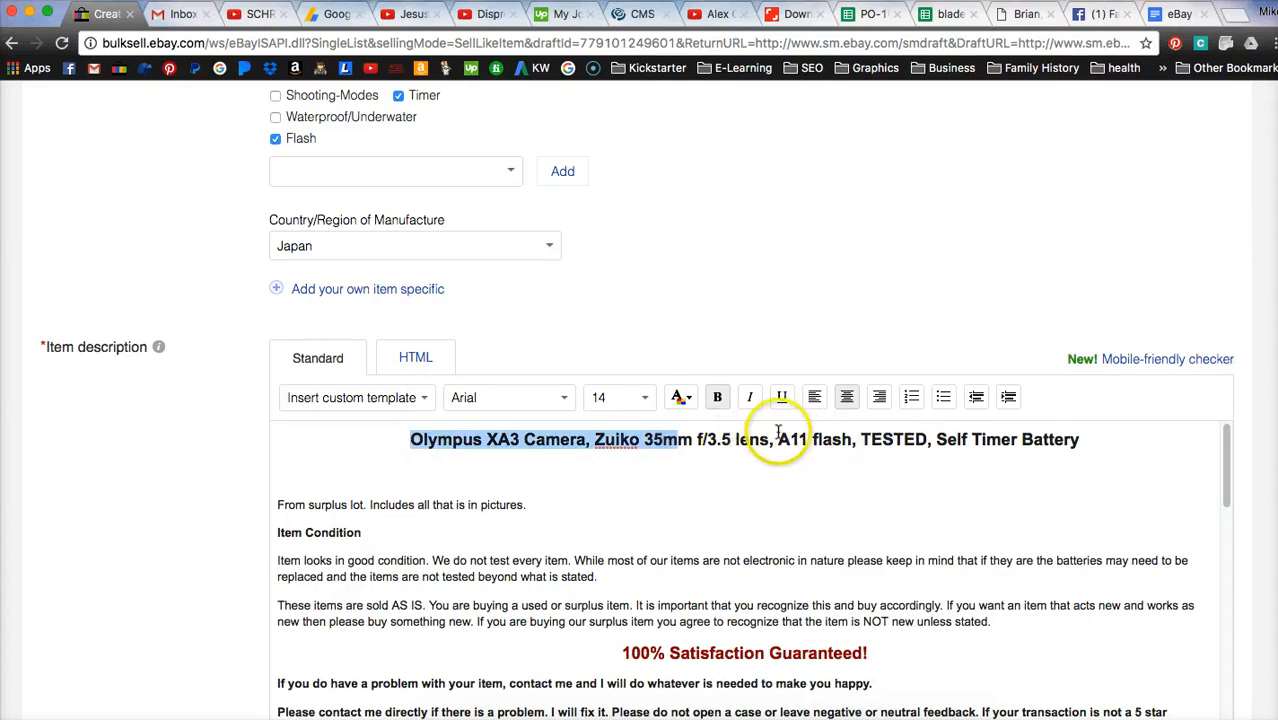
scroll(778, 430, "down", 1)
scroll(770, 240, "down", 2)
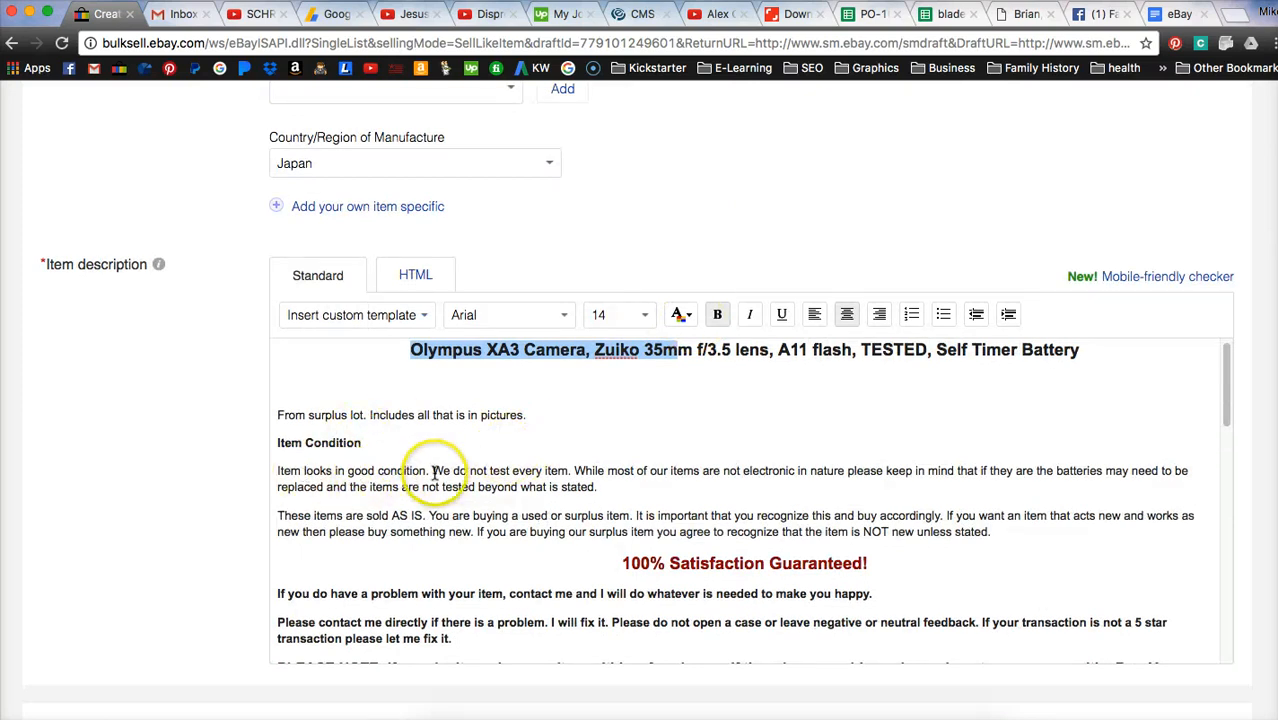
Under Item Condition, replace "We do not test every item" with "This item has been tested and works. We did not test with film.".
left_click_drag(432, 471, 497, 471)
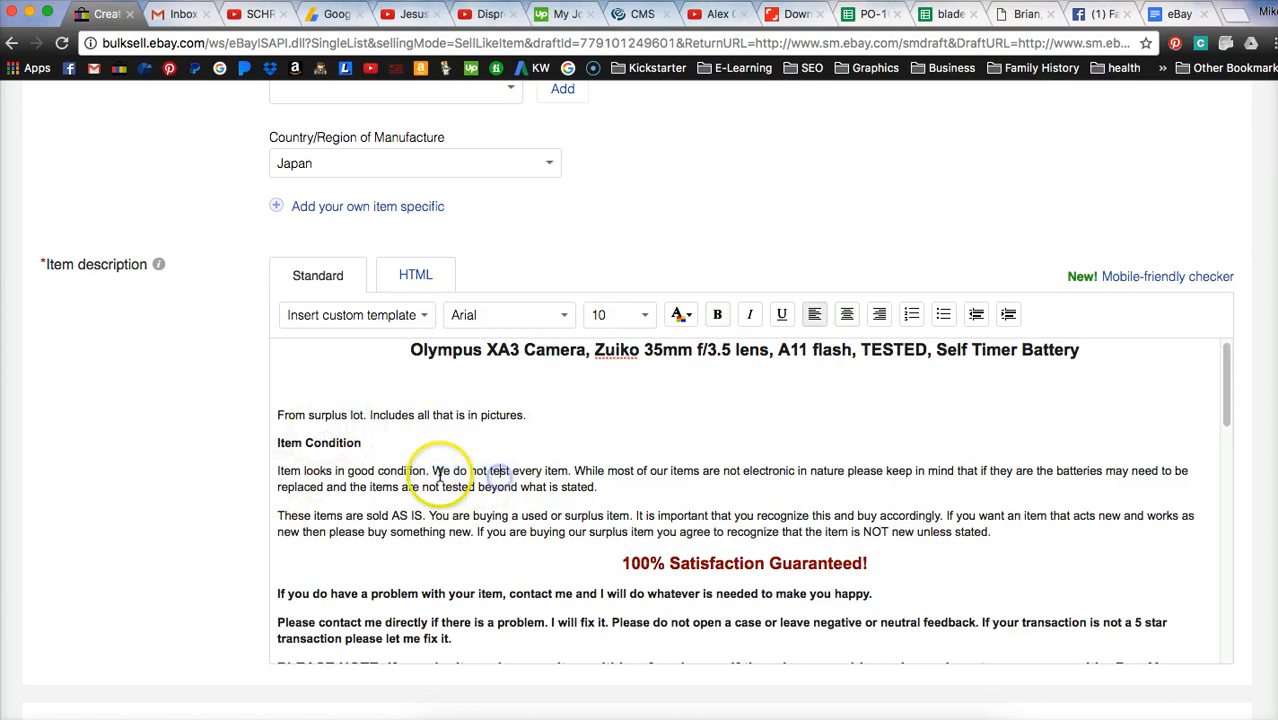
left_click(548, 414)
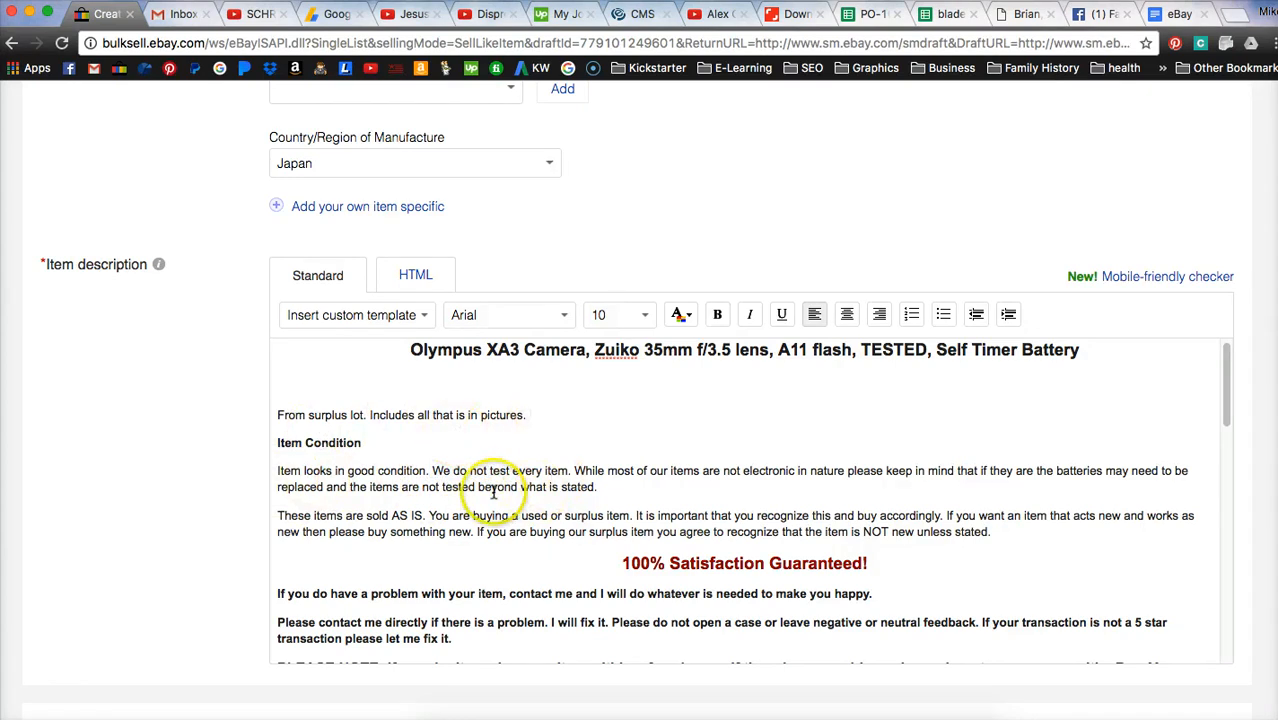
left_click(433, 470)
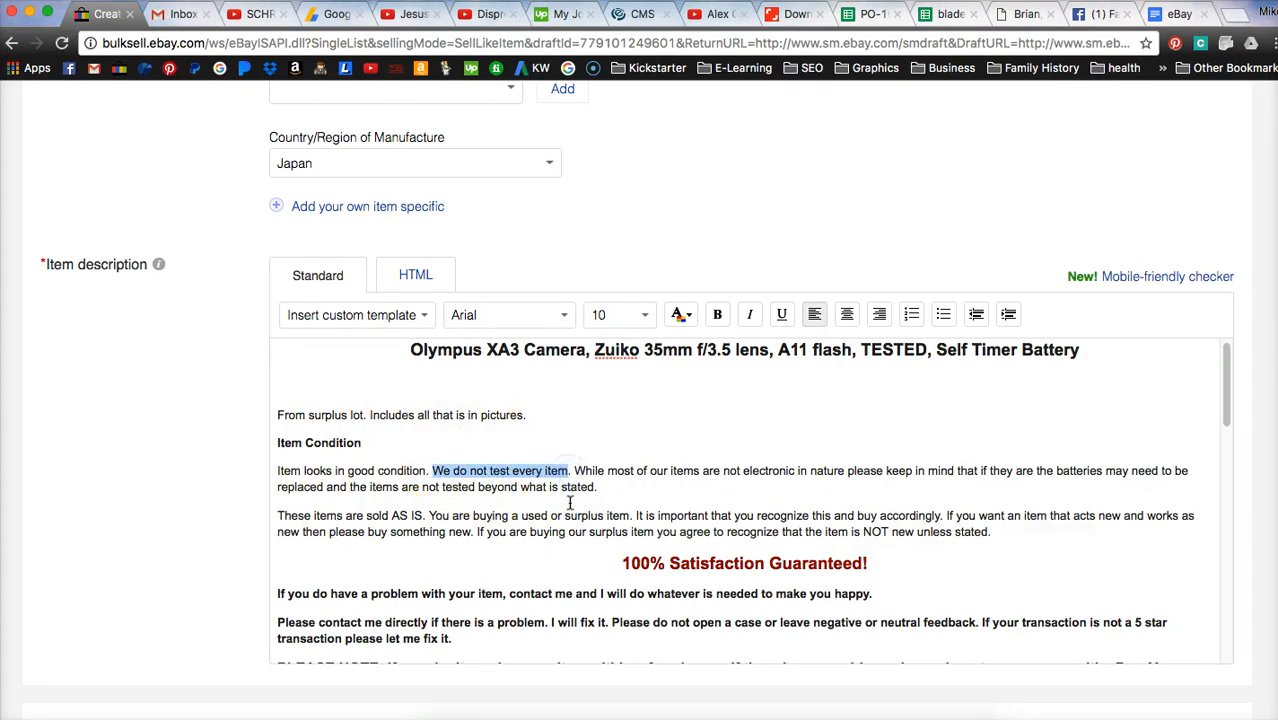
type("This item has")
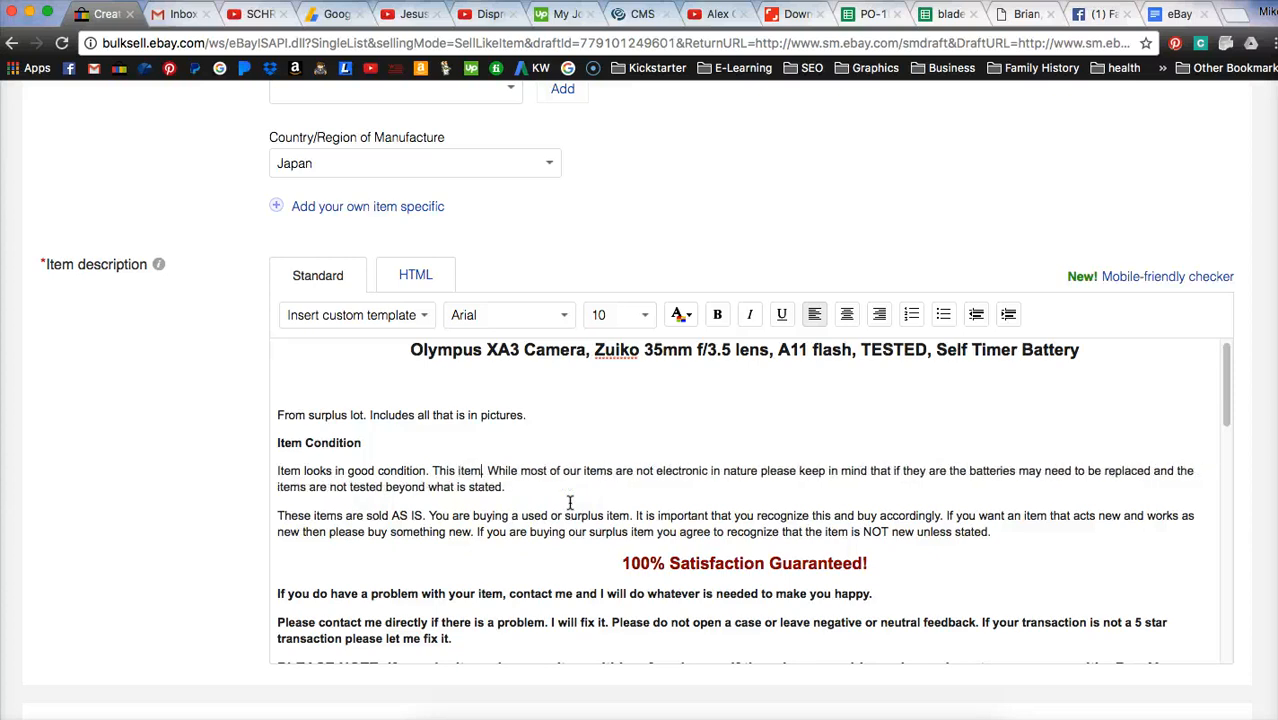
type(" been teste")
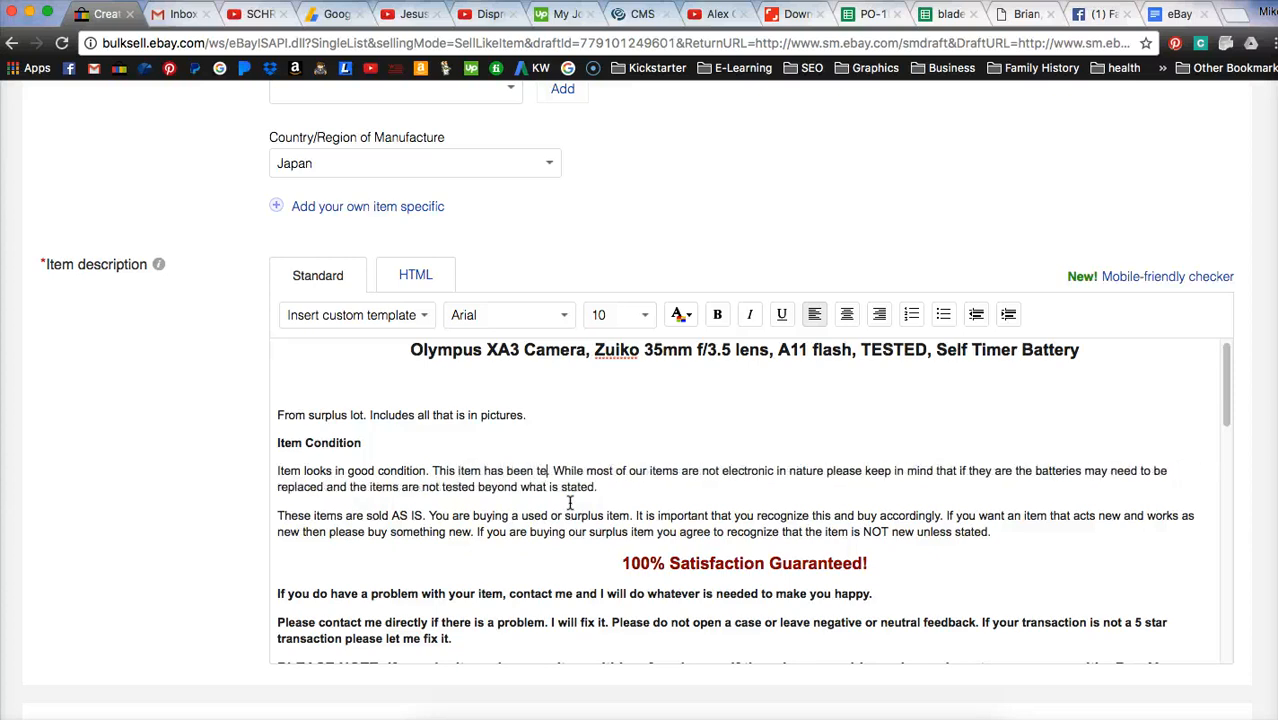
type("d and works. ")
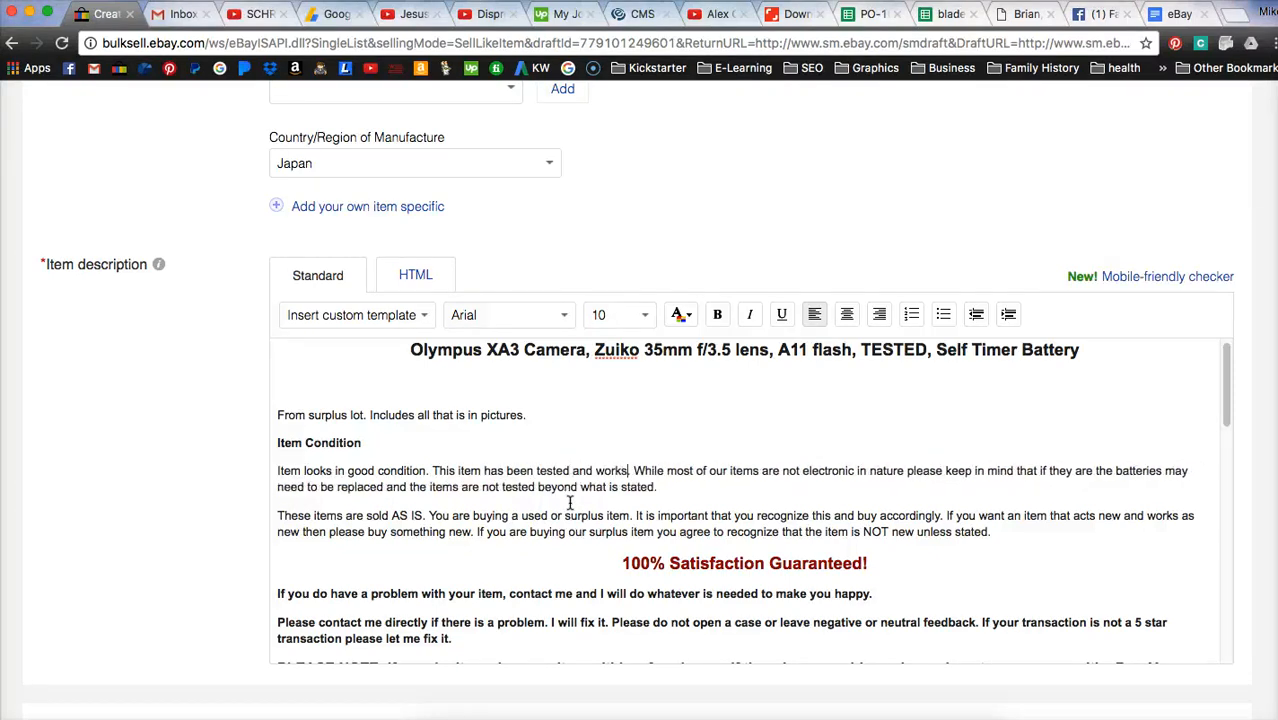
type("We did not test")
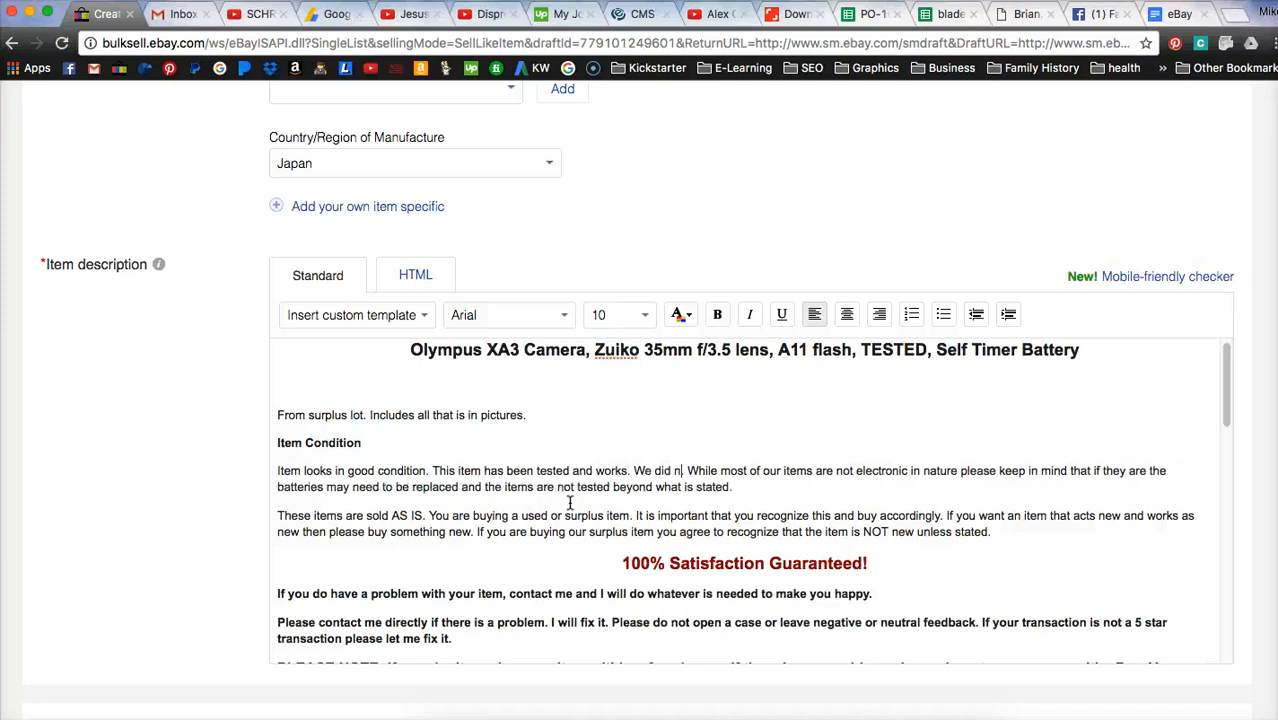
type(" with film")
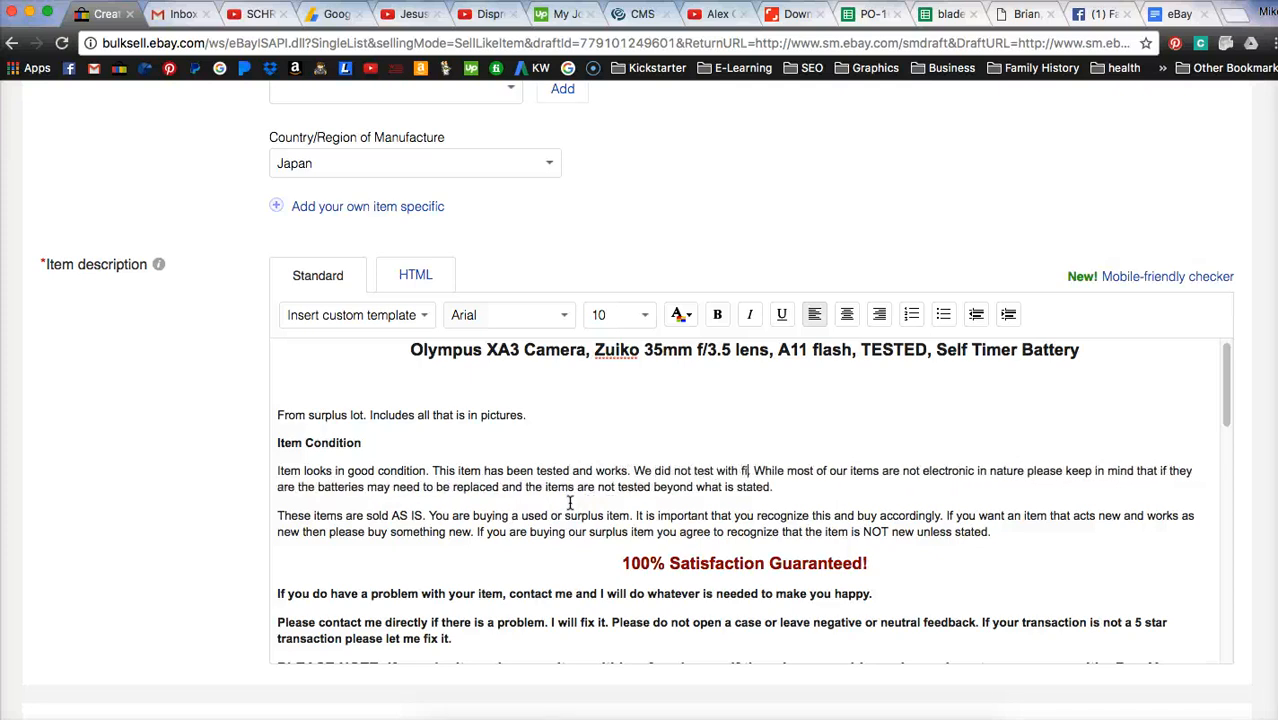
type(".")
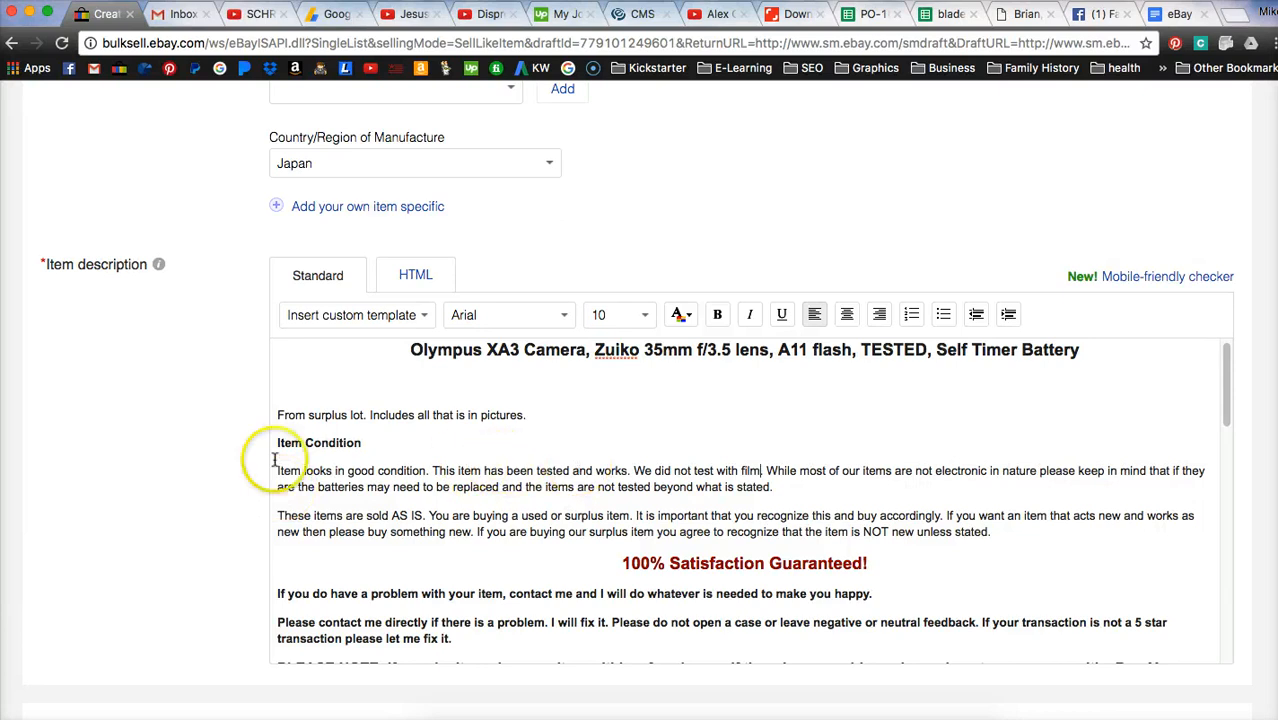
Add the sentence "See pictures for more condition details." after "Includes all that is in pictures." in the item description.
left_click(573, 410)
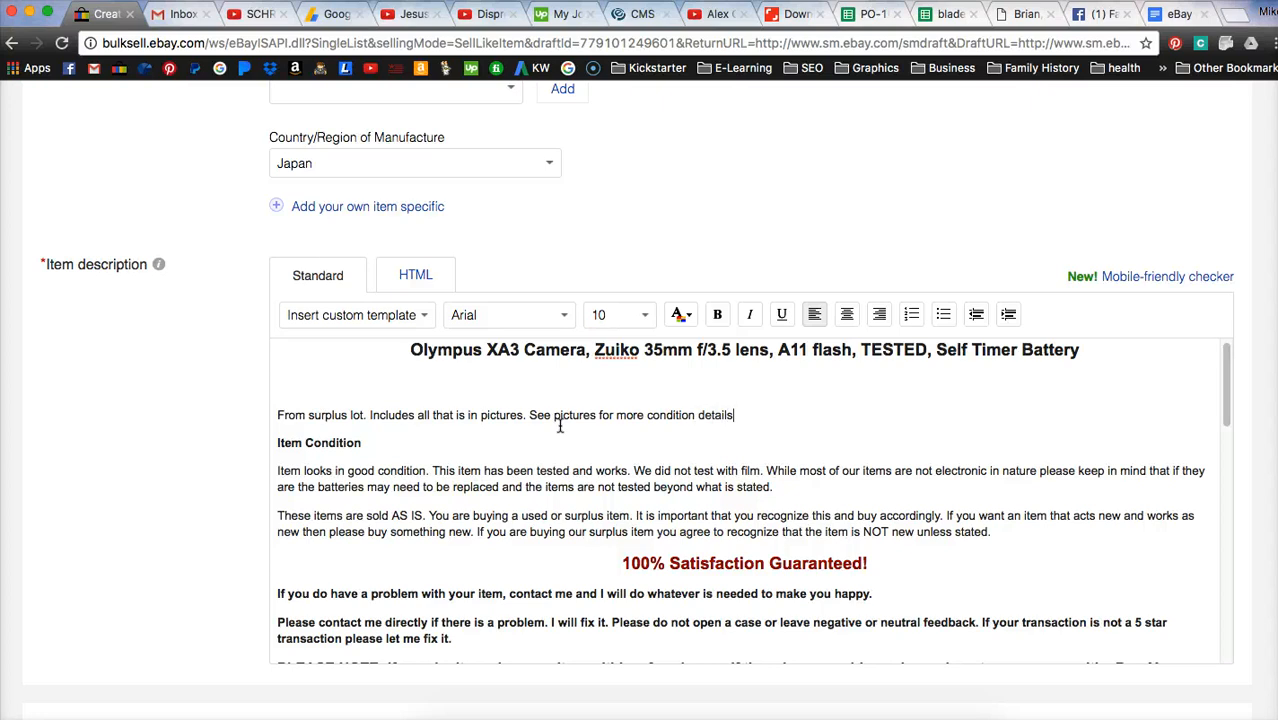
scroll(120, 595, "down", 3)
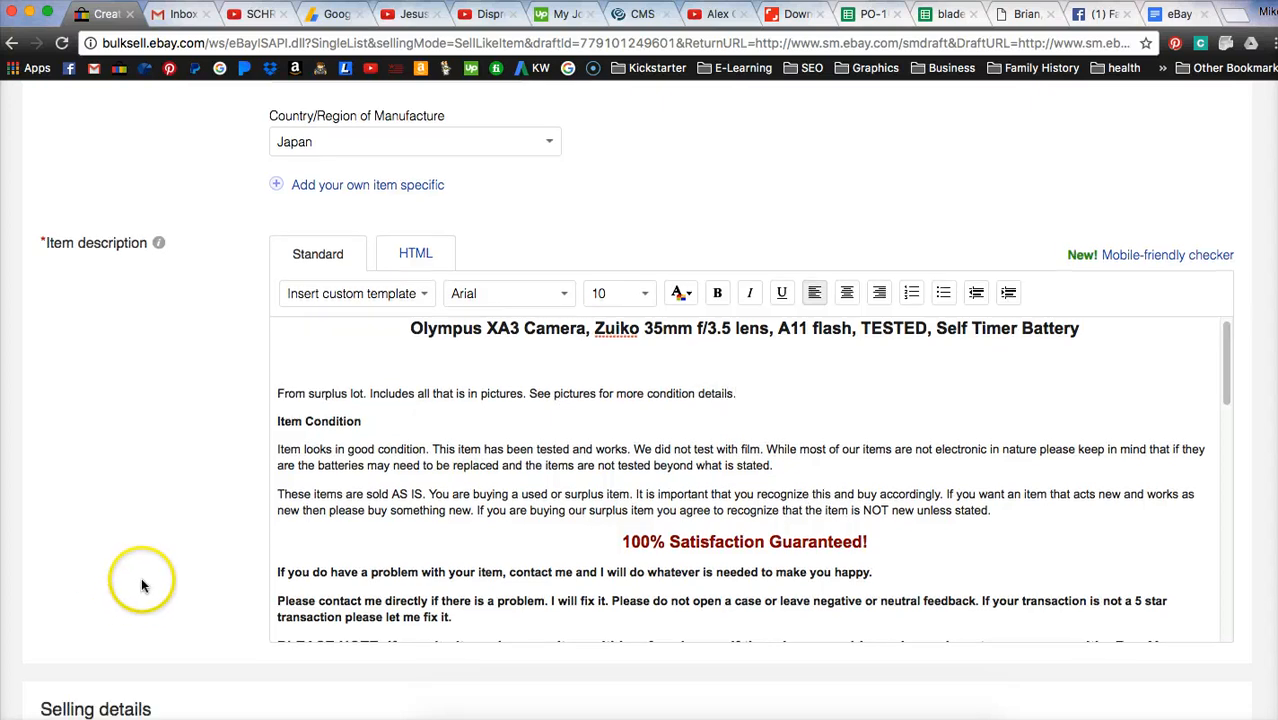
scroll(651, 441, "down", 3)
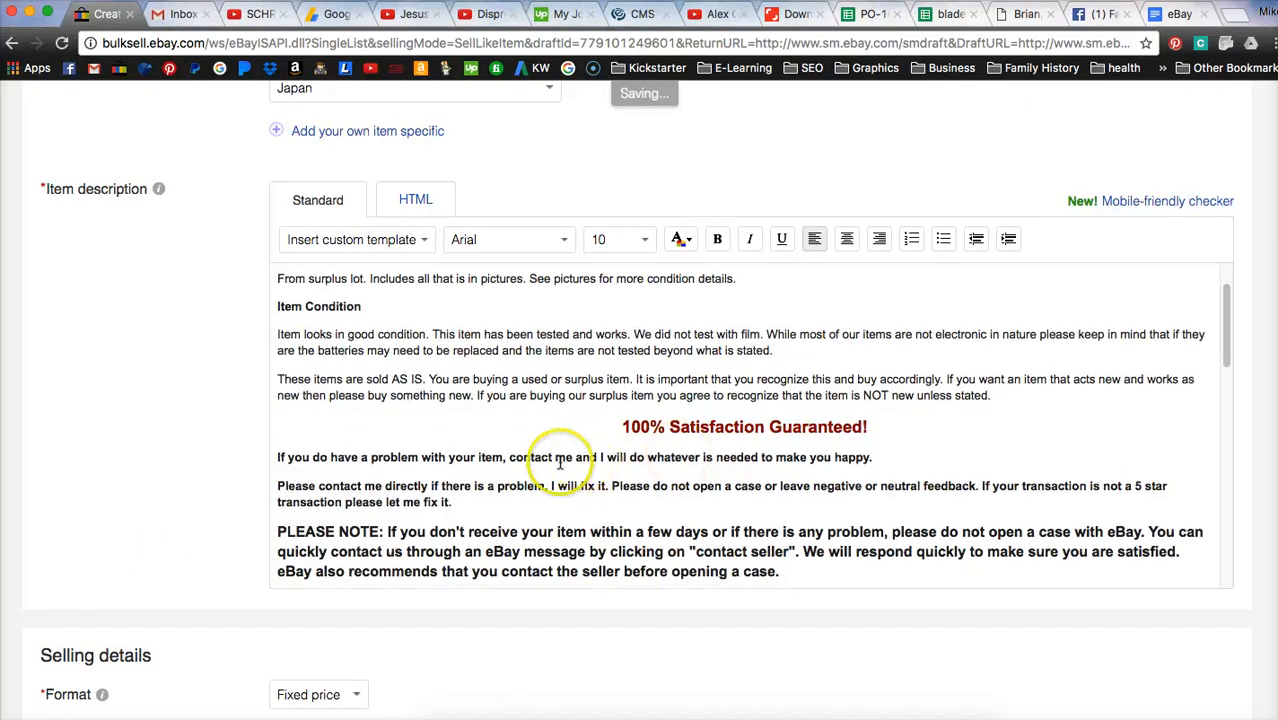
Review the description's satisfaction guarantee, problem-contact note, Best Offer and Shipping sections.
left_click_drag(631, 361, 713, 354)
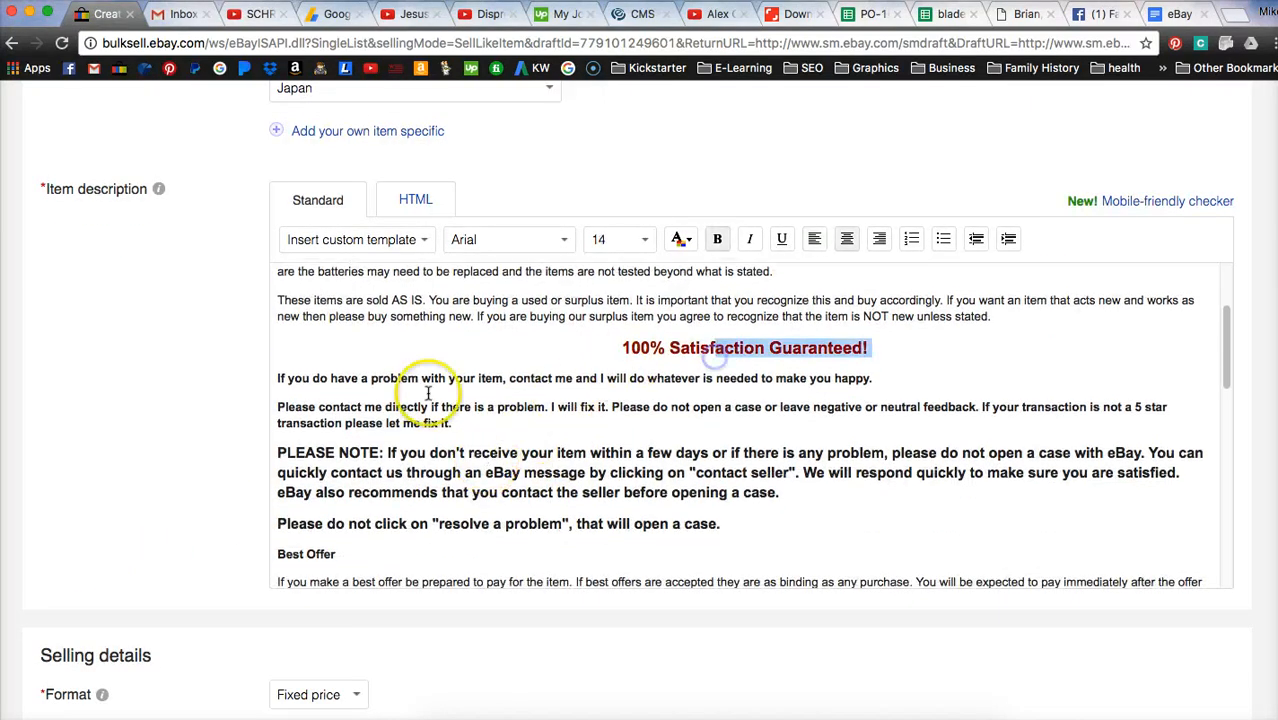
scroll(314, 435, "down", 1)
left_click_drag(345, 335, 440, 415)
scroll(430, 424, "down", 2)
left_click_drag(307, 442, 375, 471)
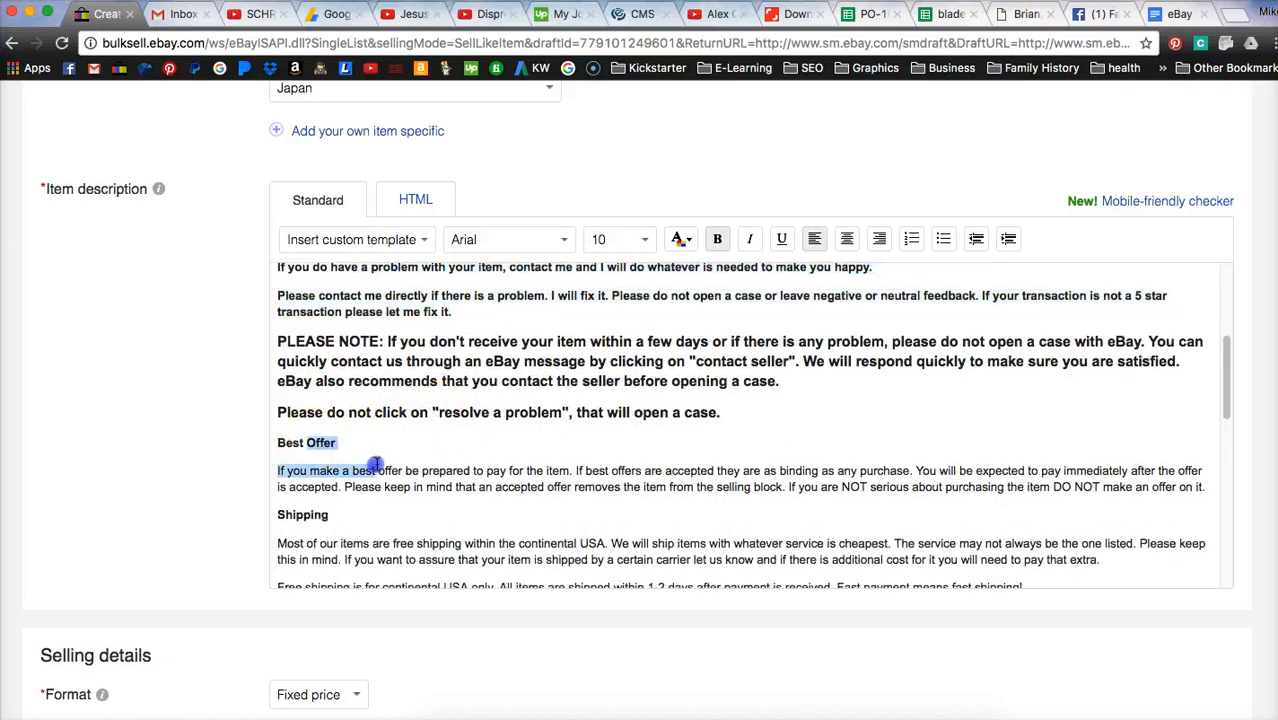
scroll(380, 450, "down", 2)
scroll(370, 435, "down", 1)
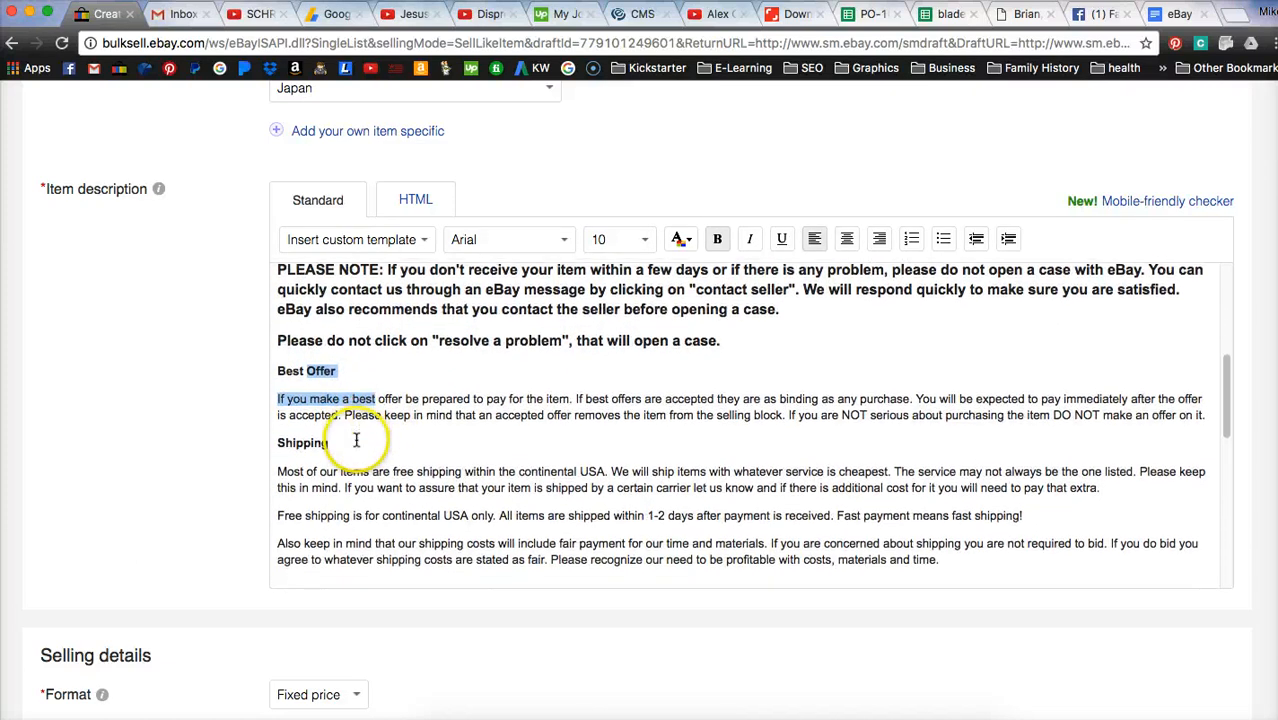
left_click(325, 437)
Remove the extra blank space above the Payment and Returns headings in the item description.
scroll(368, 451, "down", 4)
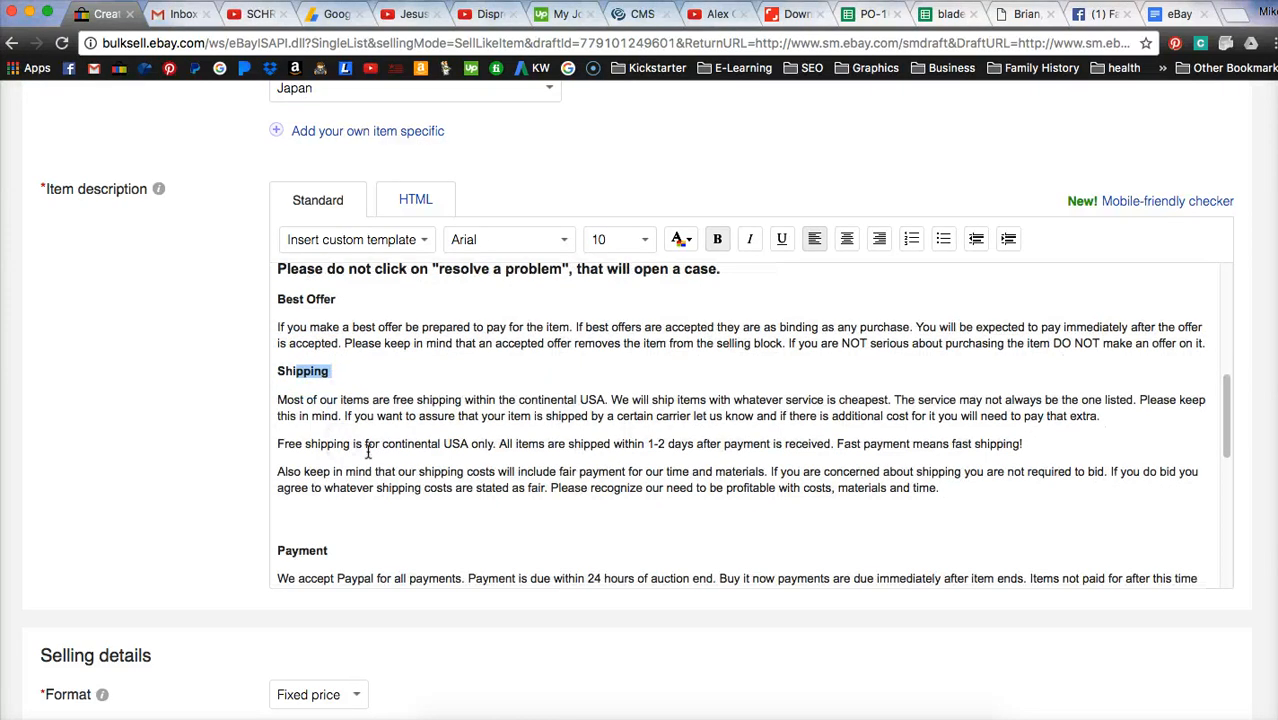
left_click(309, 393)
key("Delete")
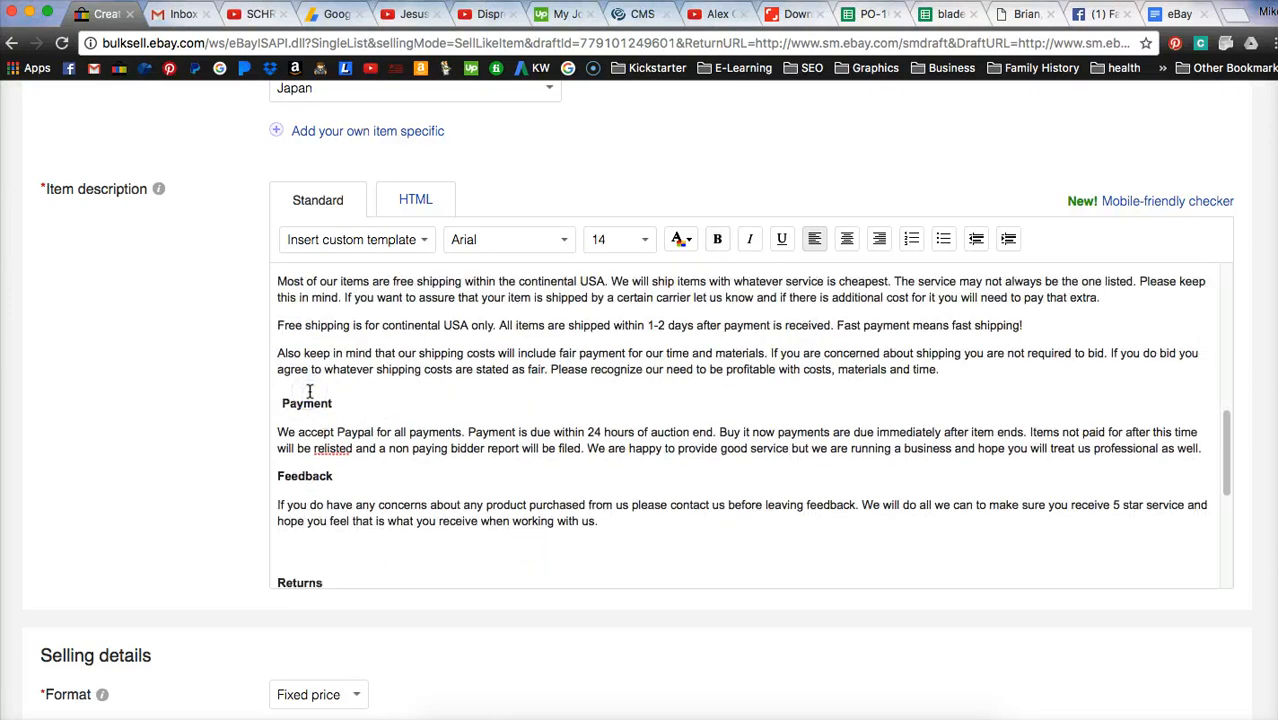
key("BackSpace")
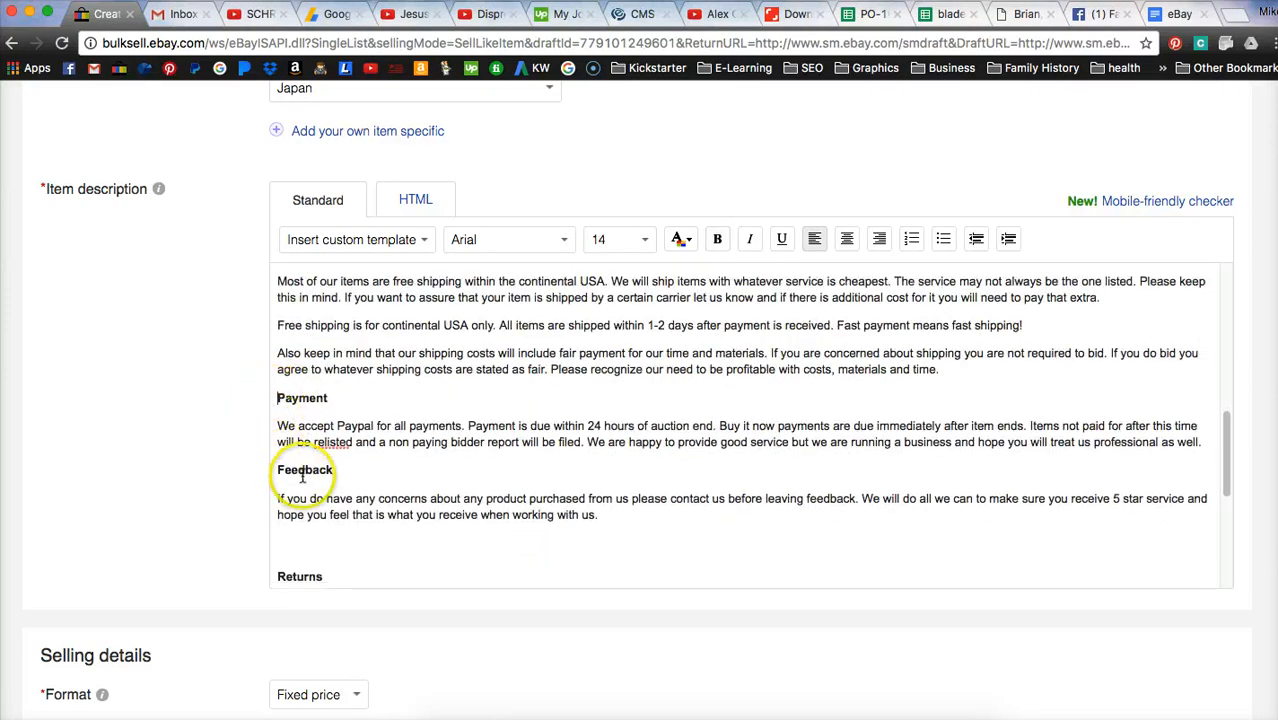
left_click(283, 540)
key("Delete")
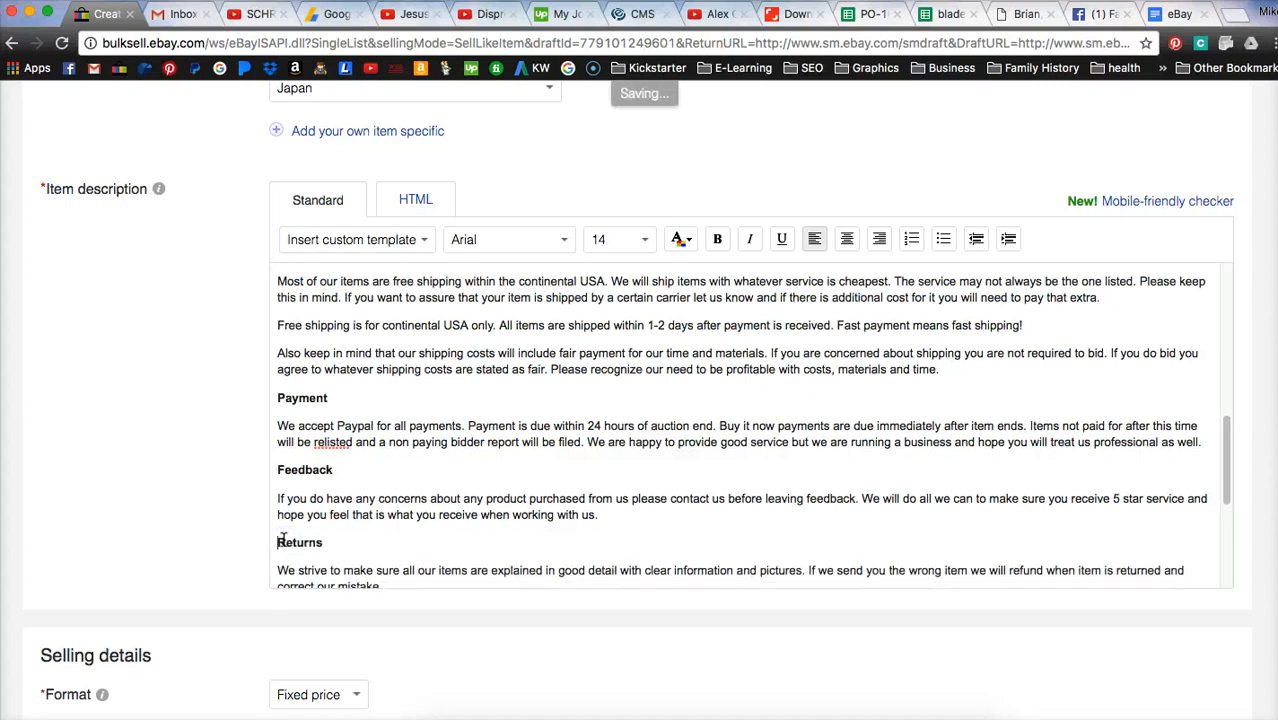
Remove the extra blank space above the Contact us heading in the item description.
scroll(360, 460, "down", 3)
scroll(367, 522, "down", 3)
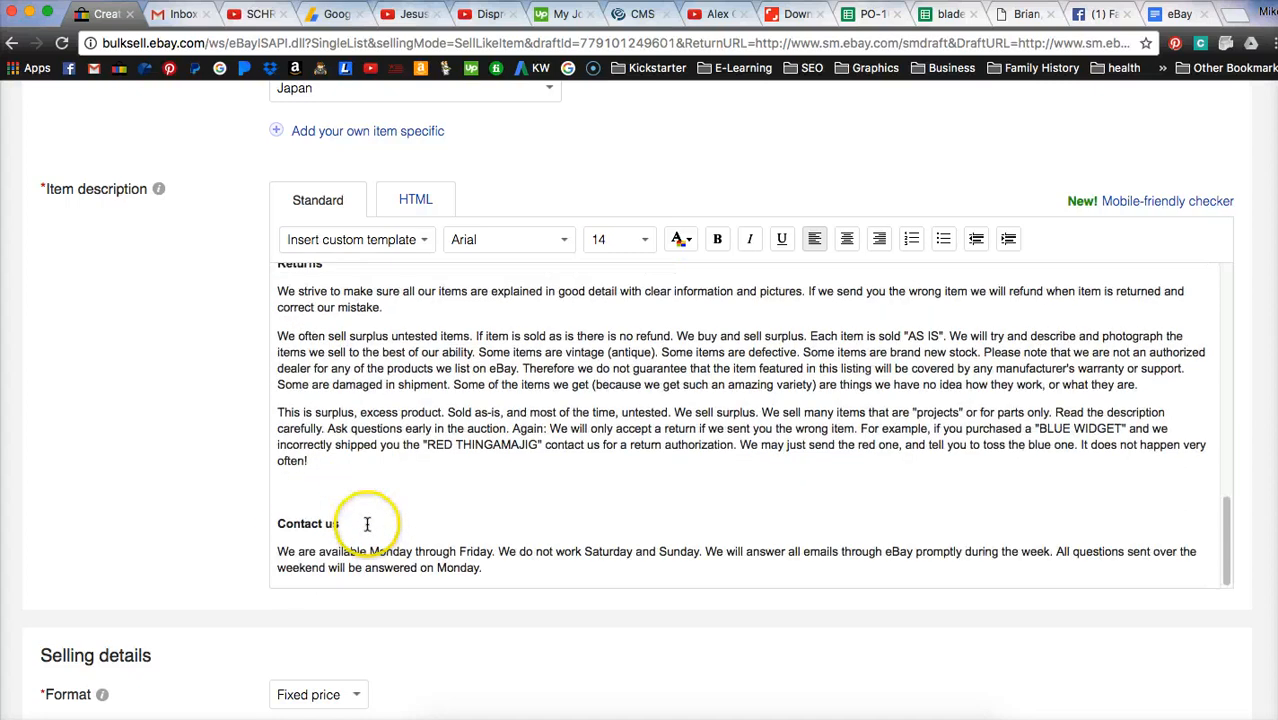
left_click(291, 486)
key("Delete")
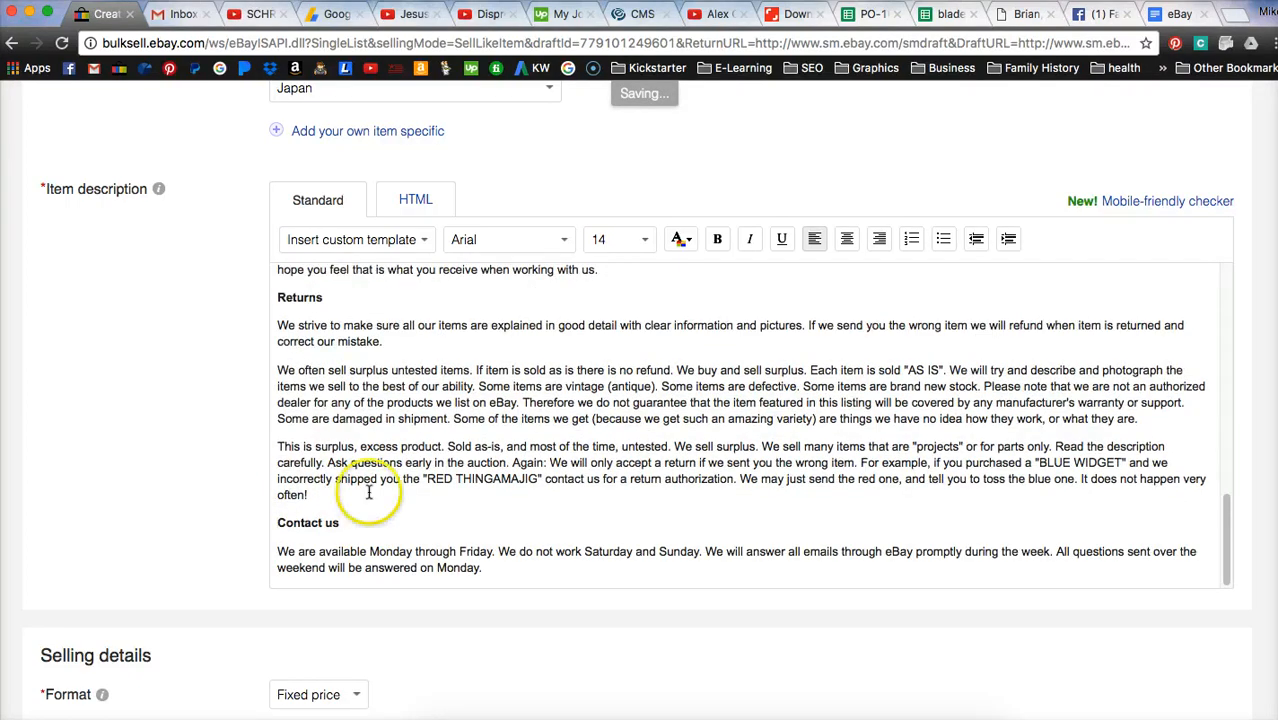
scroll(369, 492, "down", 3)
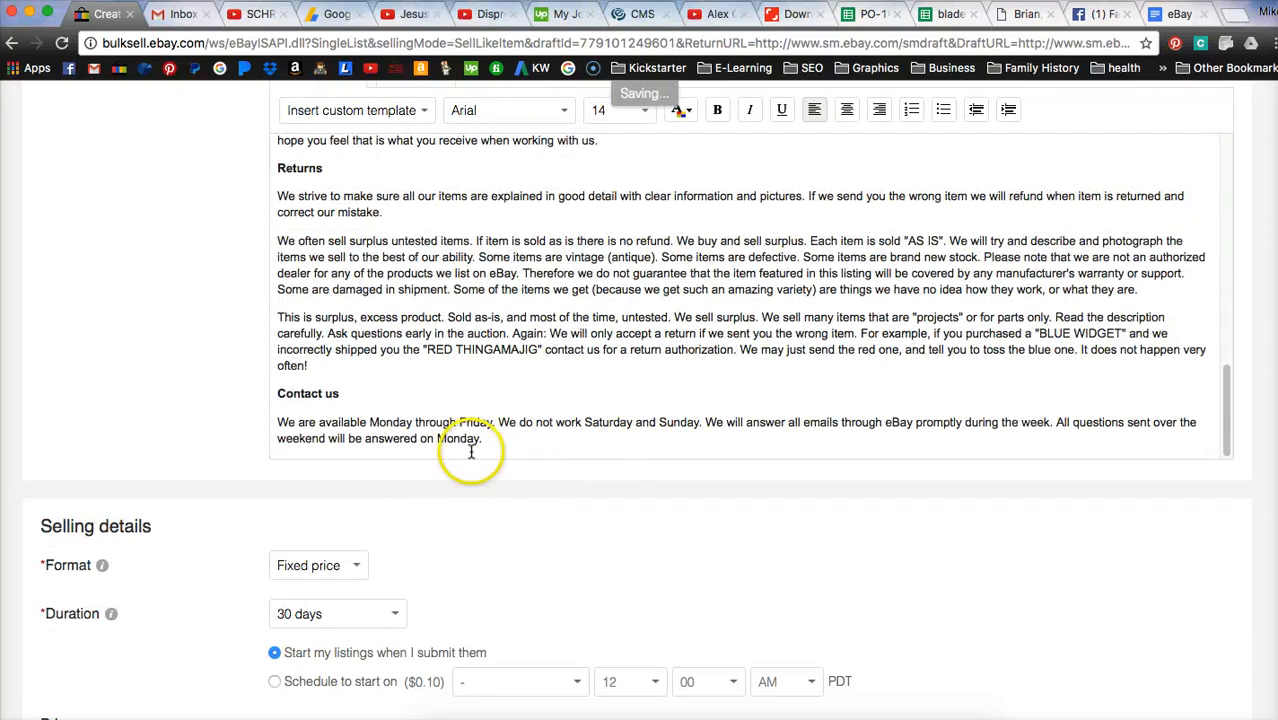
scroll(471, 451, "up", 2)
scroll(223, 505, "down", 1)
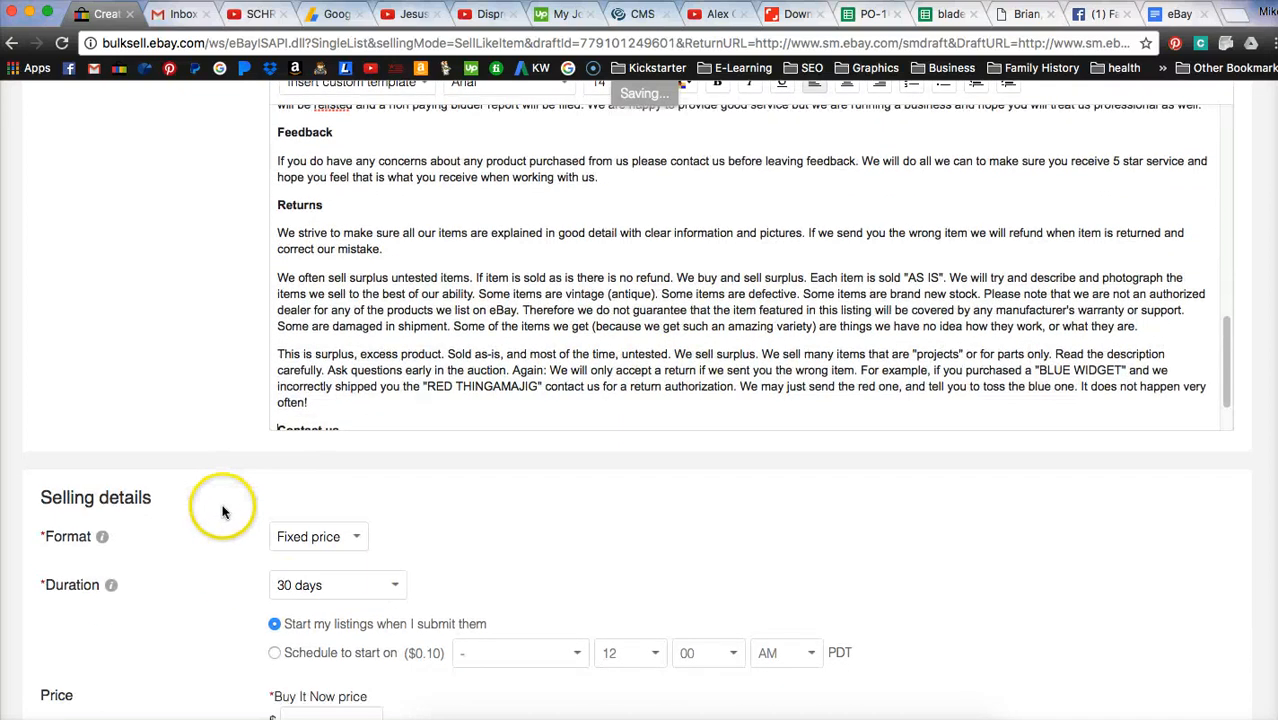
Check the Format choices in the selling details and keep the listing at Fixed price.
scroll(223, 512, "down", 3)
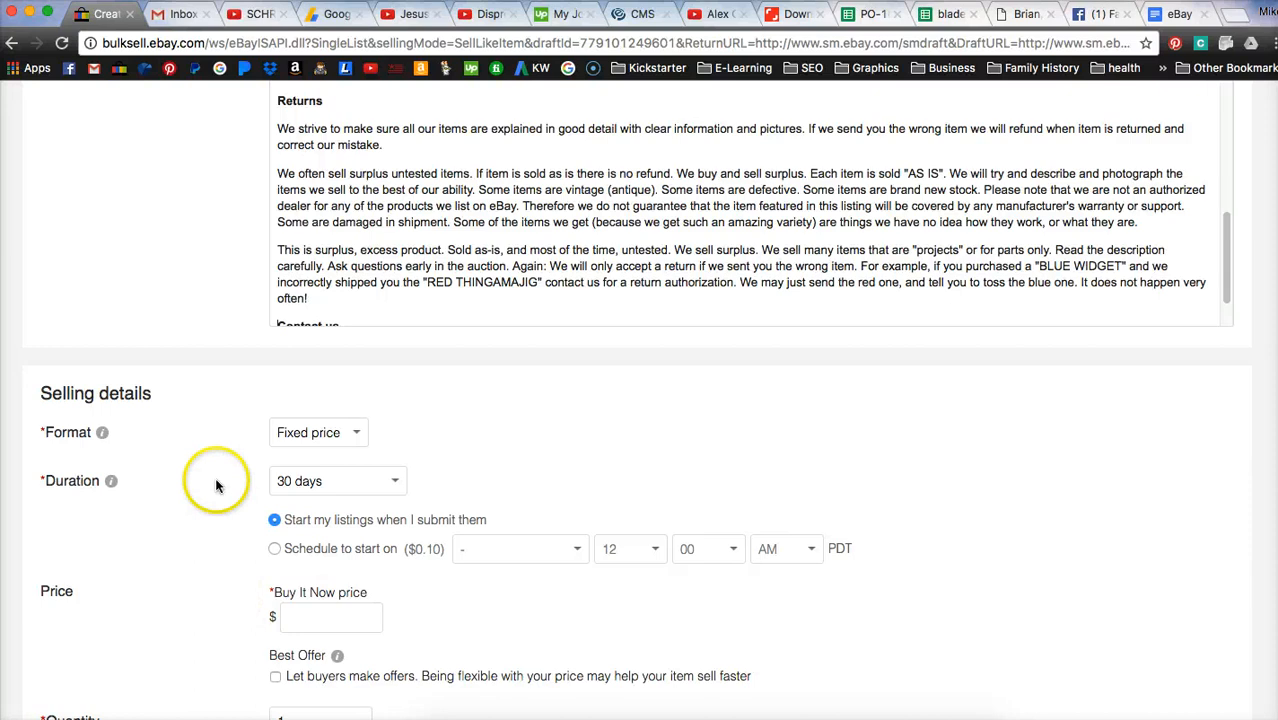
scroll(214, 471, "down", 4)
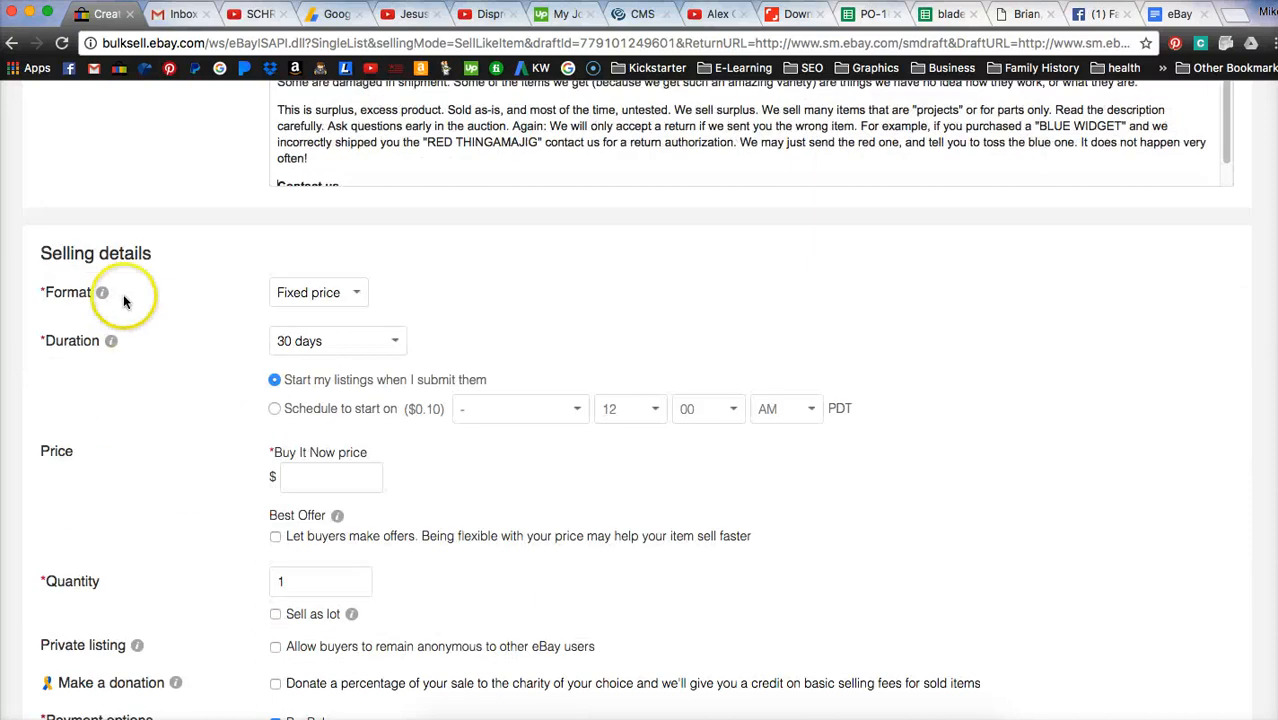
left_click(357, 294)
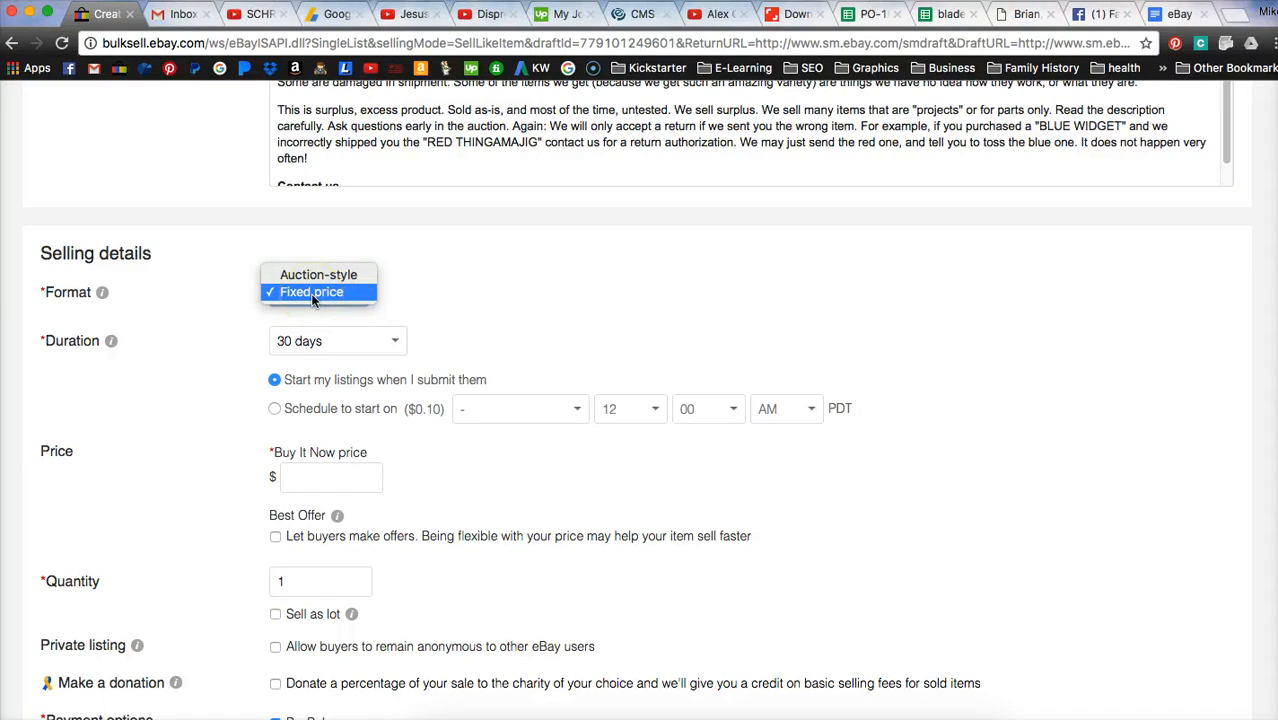
left_click(313, 293)
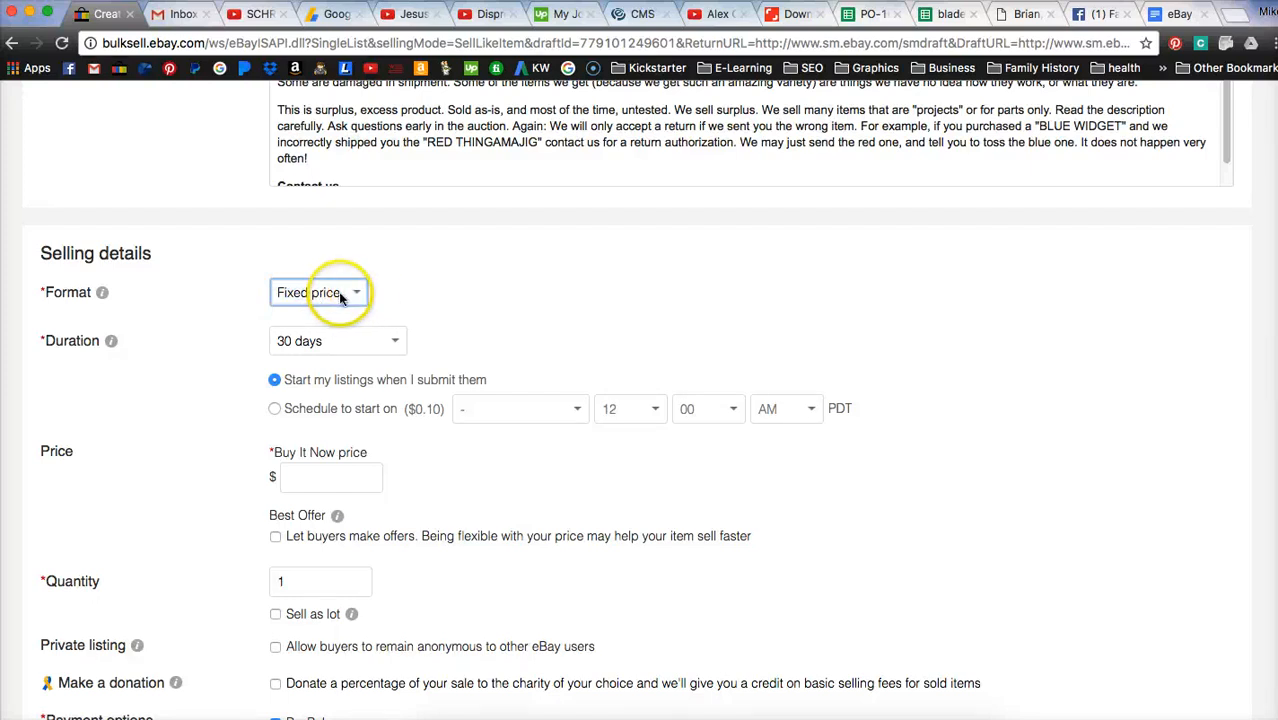
Try the Auction-style format with its Starting price field, and return the format to Fixed price.
left_click(340, 294)
left_click(344, 273)
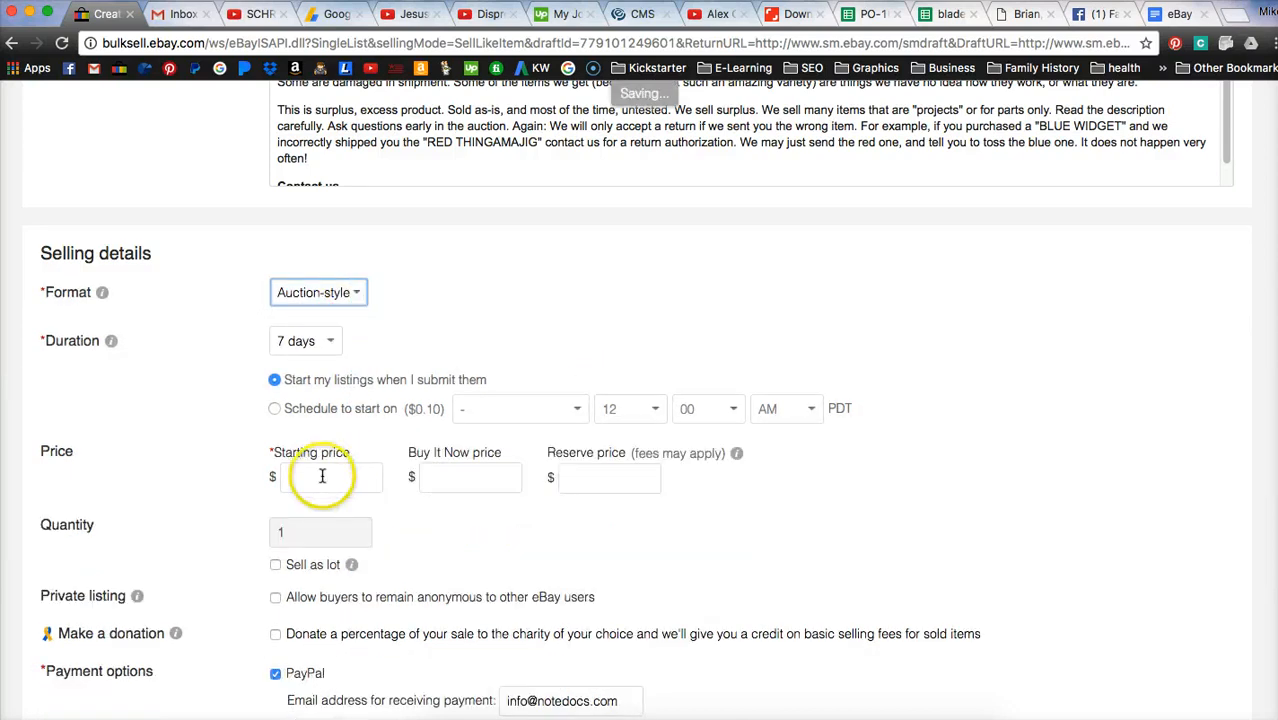
left_click(315, 478)
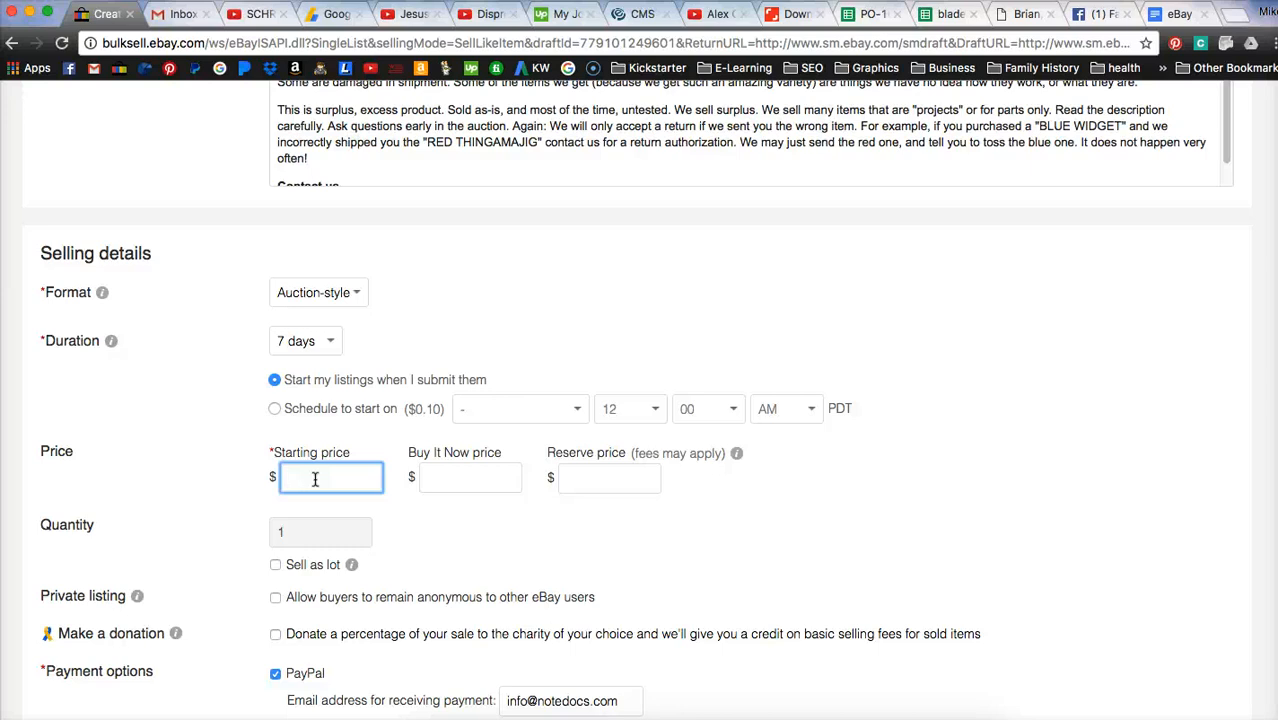
left_click(341, 294)
left_click(316, 311)
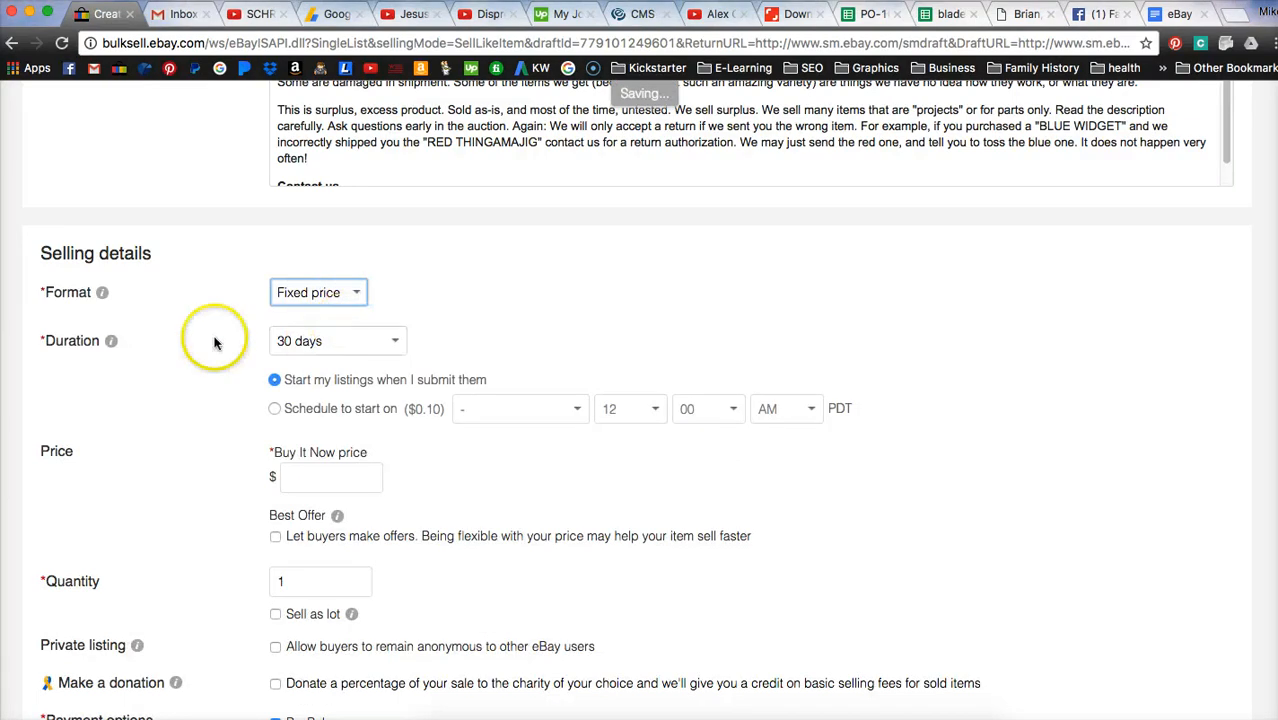
Set the listing duration to Good 'Til Cancelled.
left_click(386, 342)
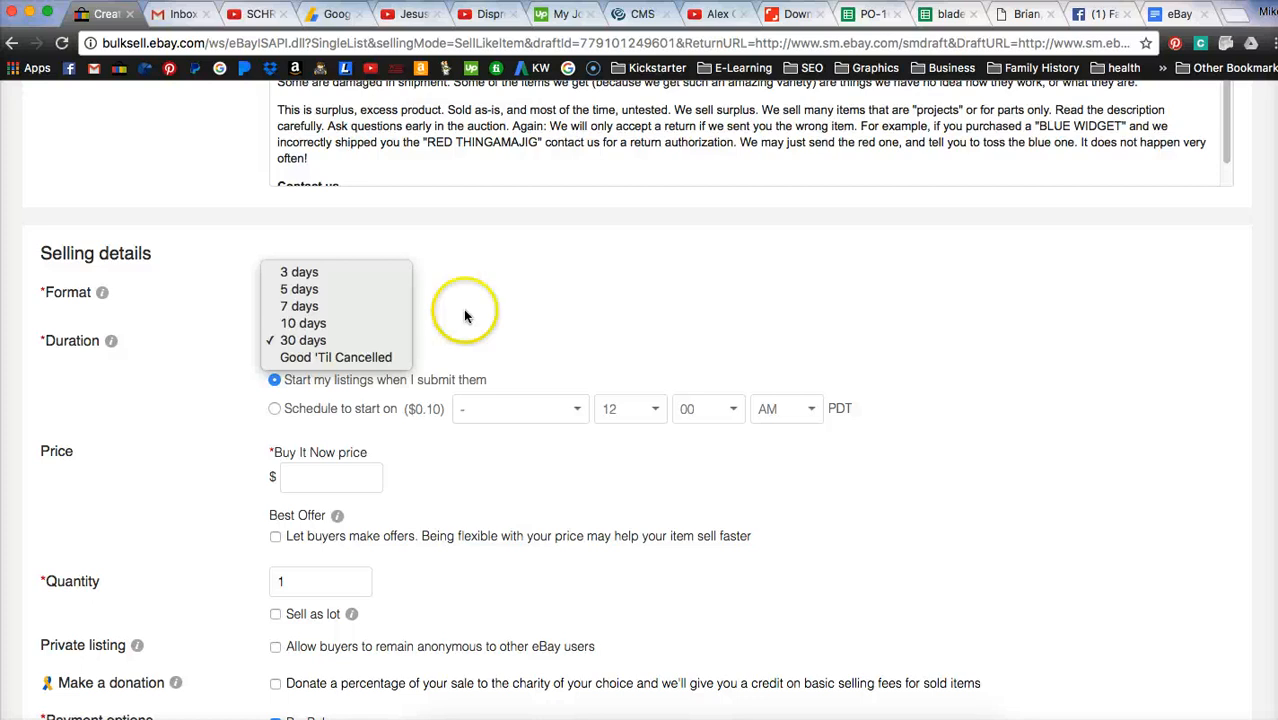
left_click(314, 357)
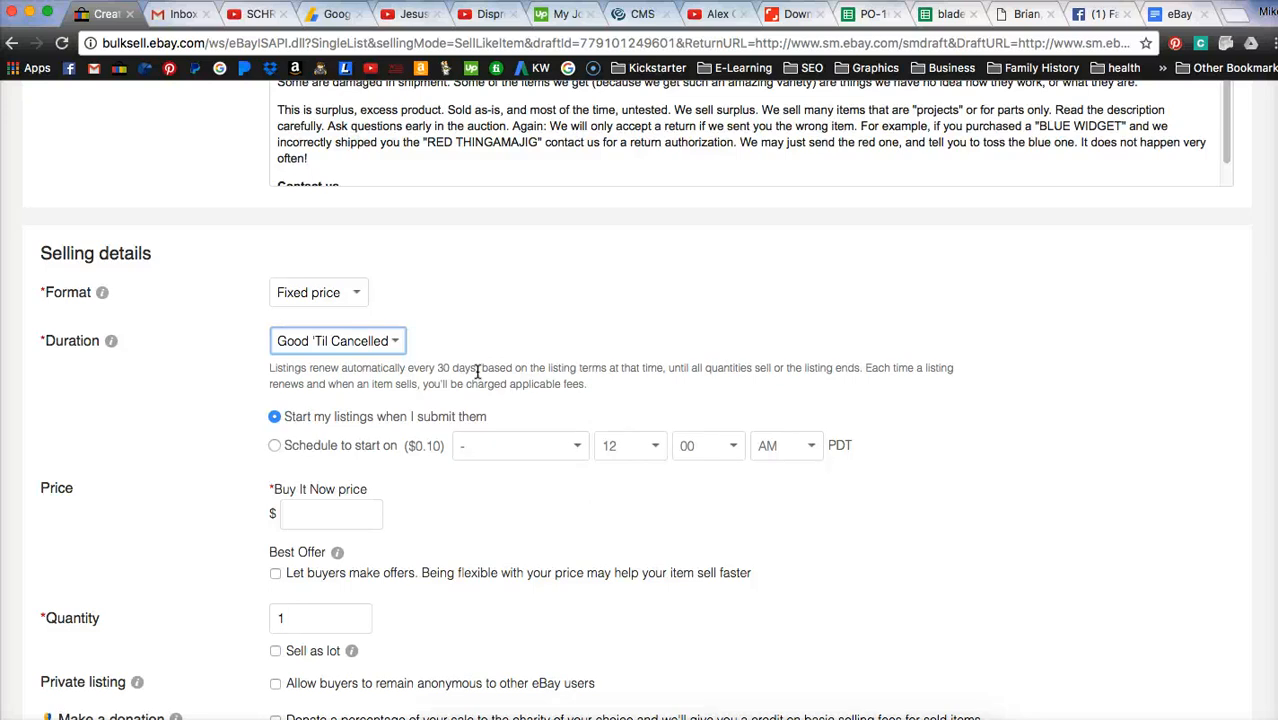
key("super+grave")
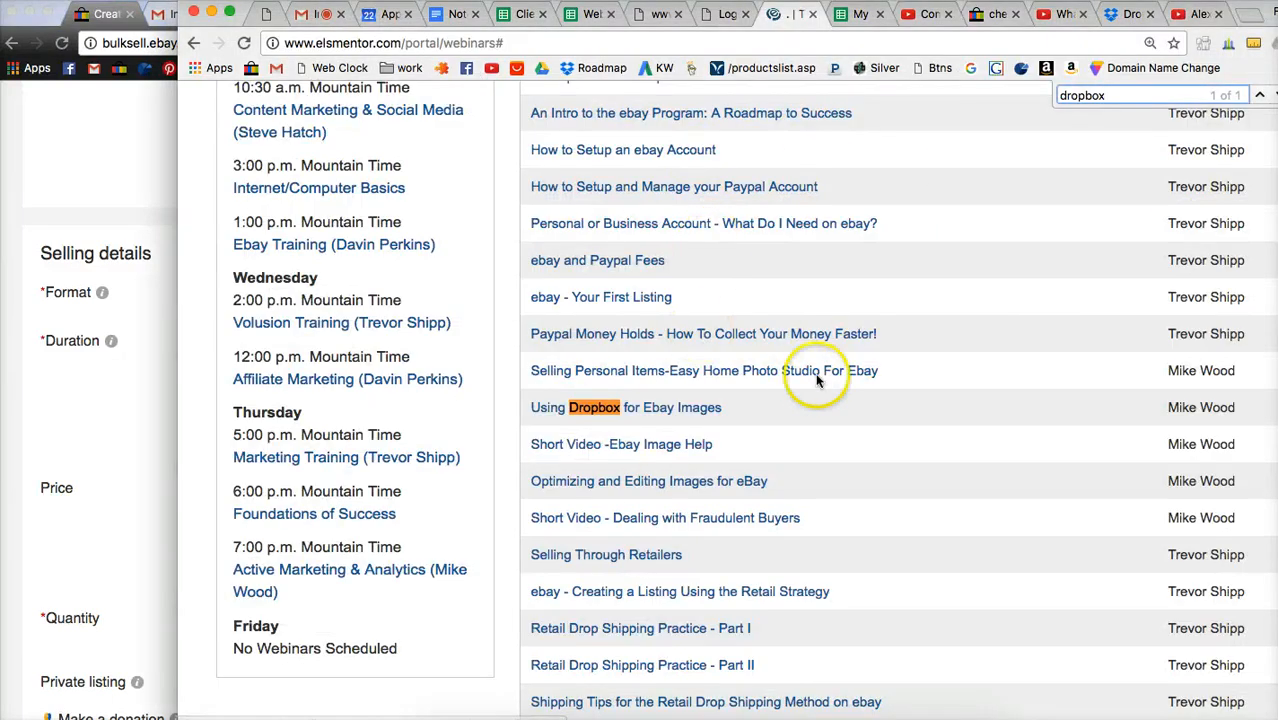
left_click(77, 519)
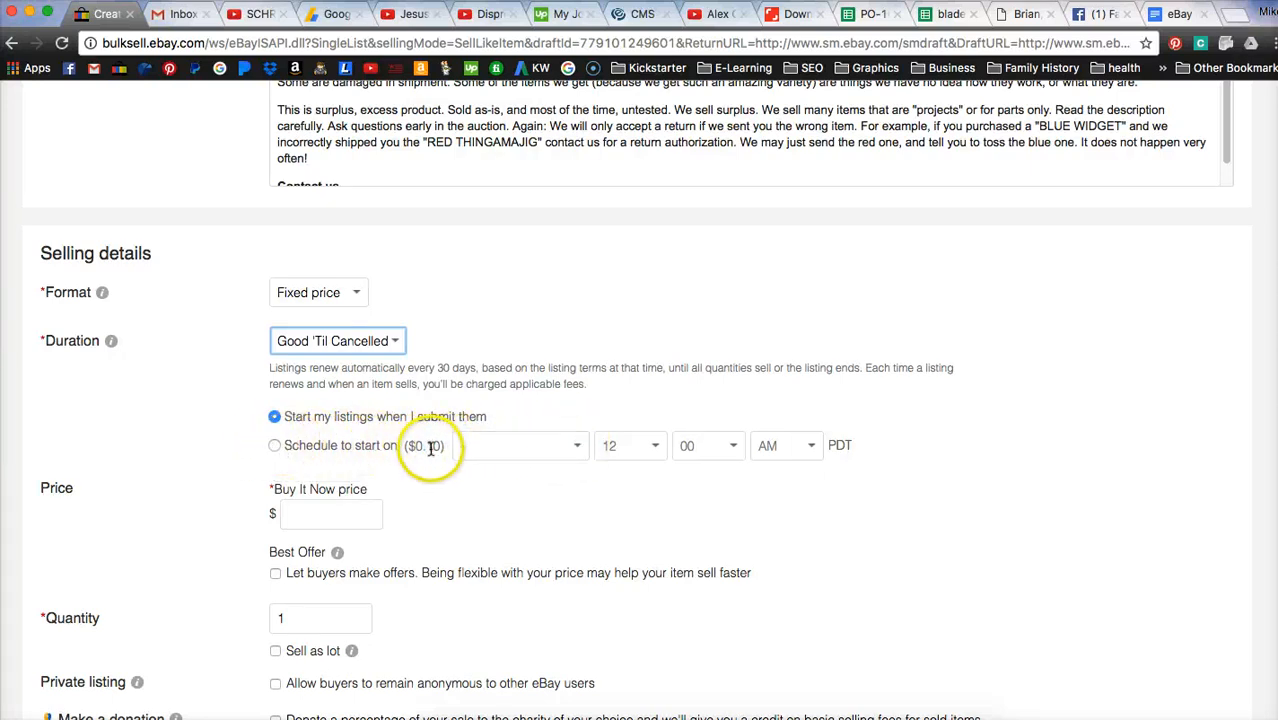
Set the Buy It Now price to $95.
scroll(430, 453, "down", 1)
scroll(430, 453, "down", 3)
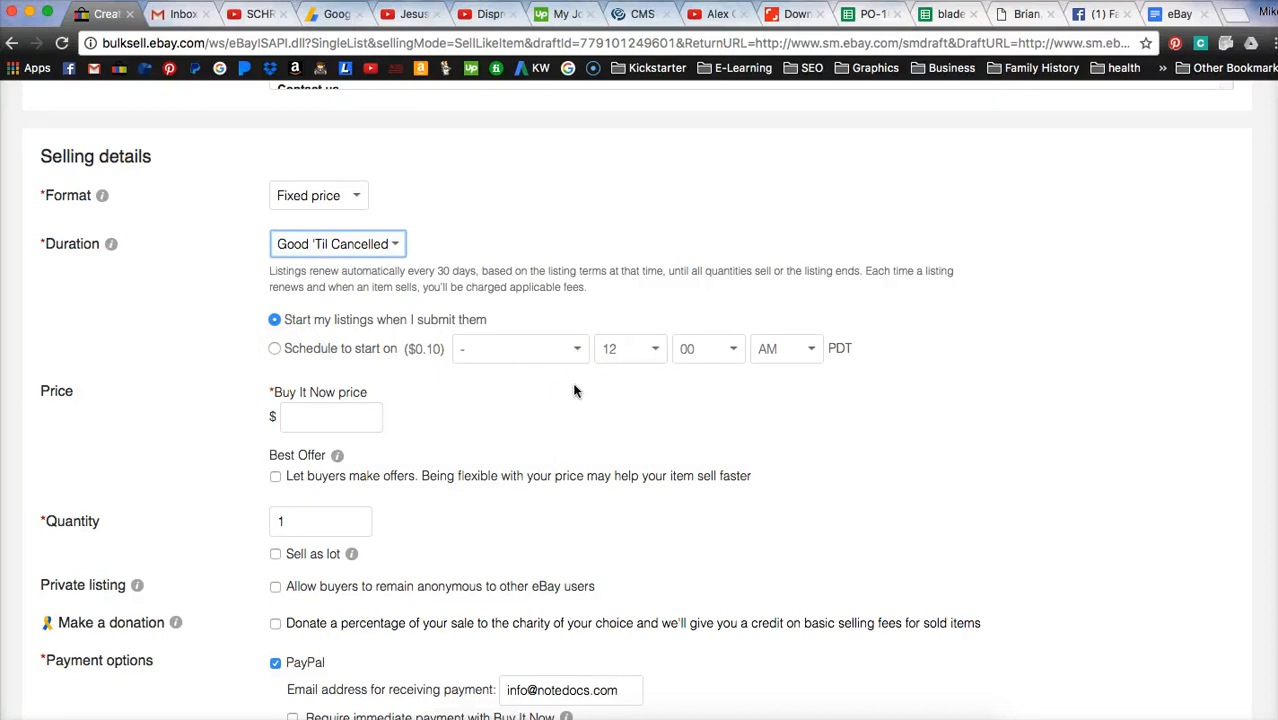
left_click(320, 416)
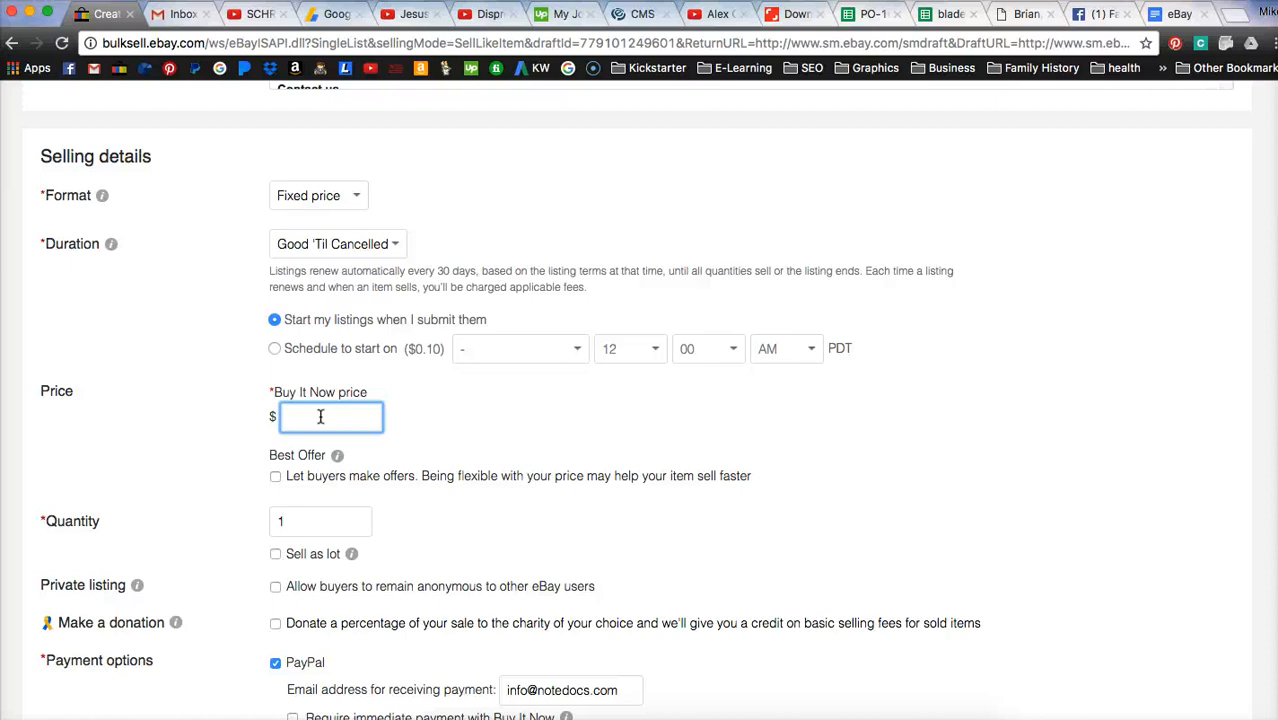
type("95")
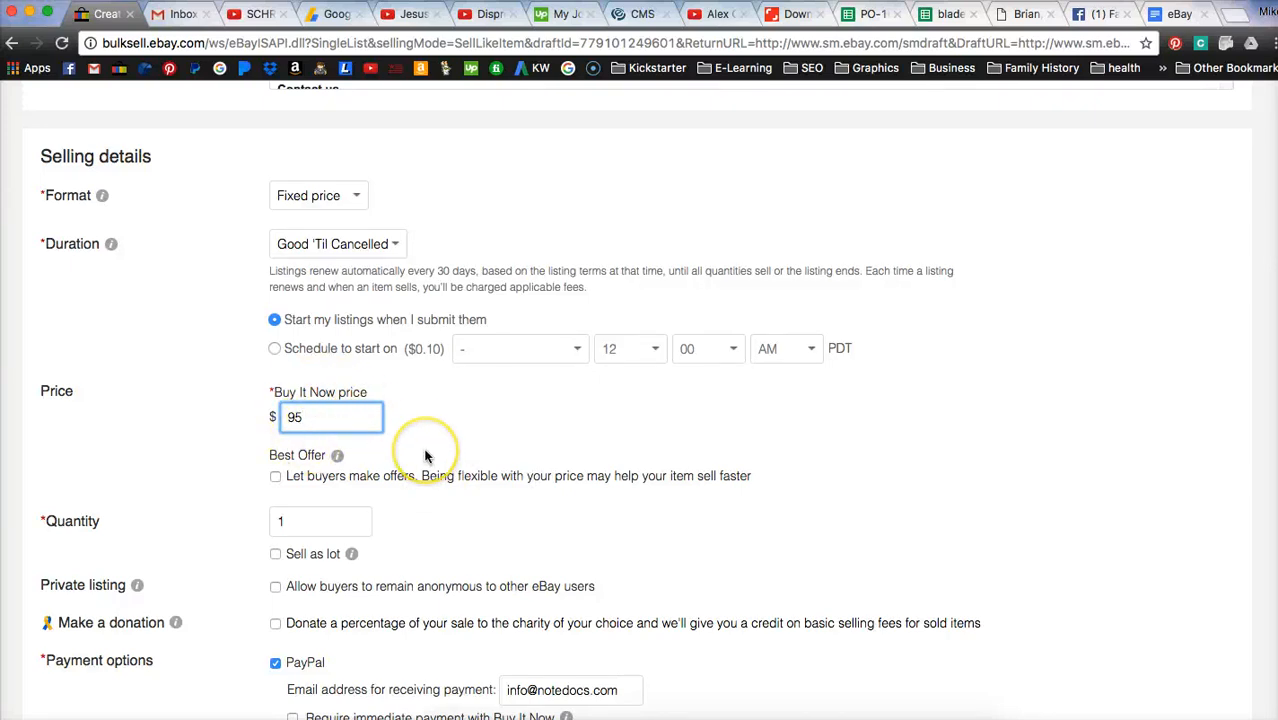
Enable Best Offer so buyers can make offers, and dismiss the calendar reminder.
scroll(410, 420, "down", 3)
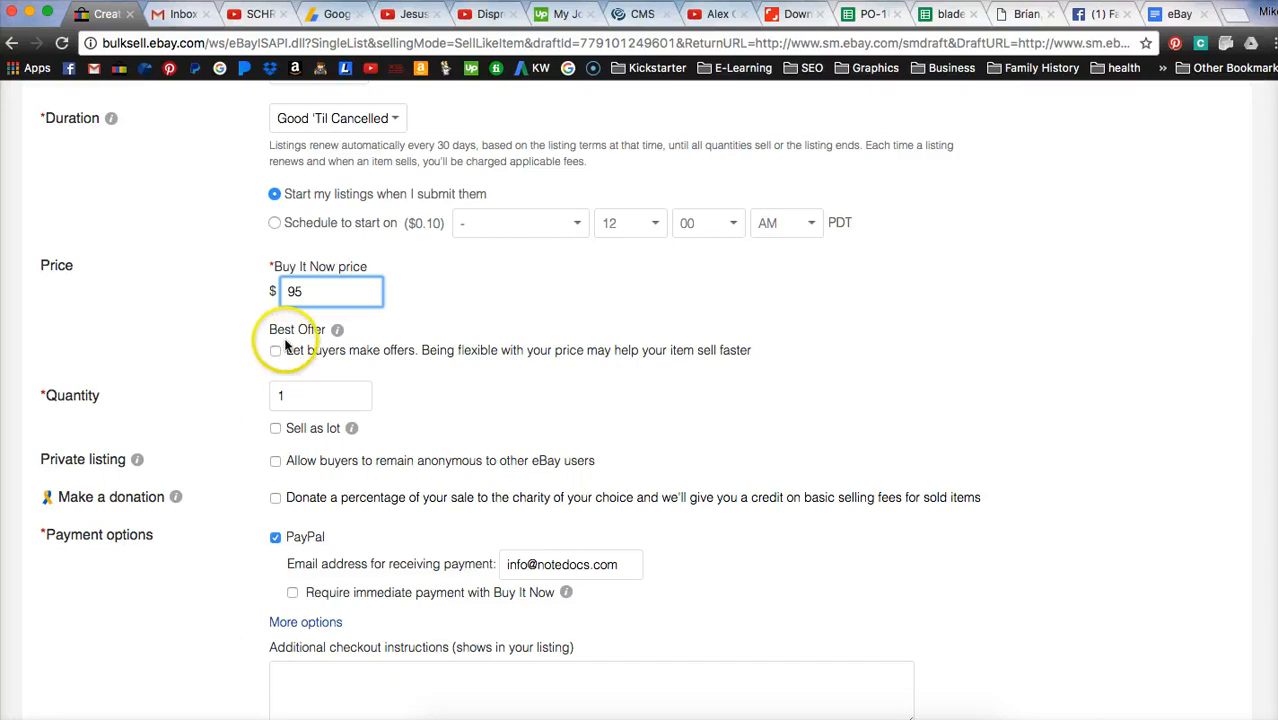
left_click(277, 352)
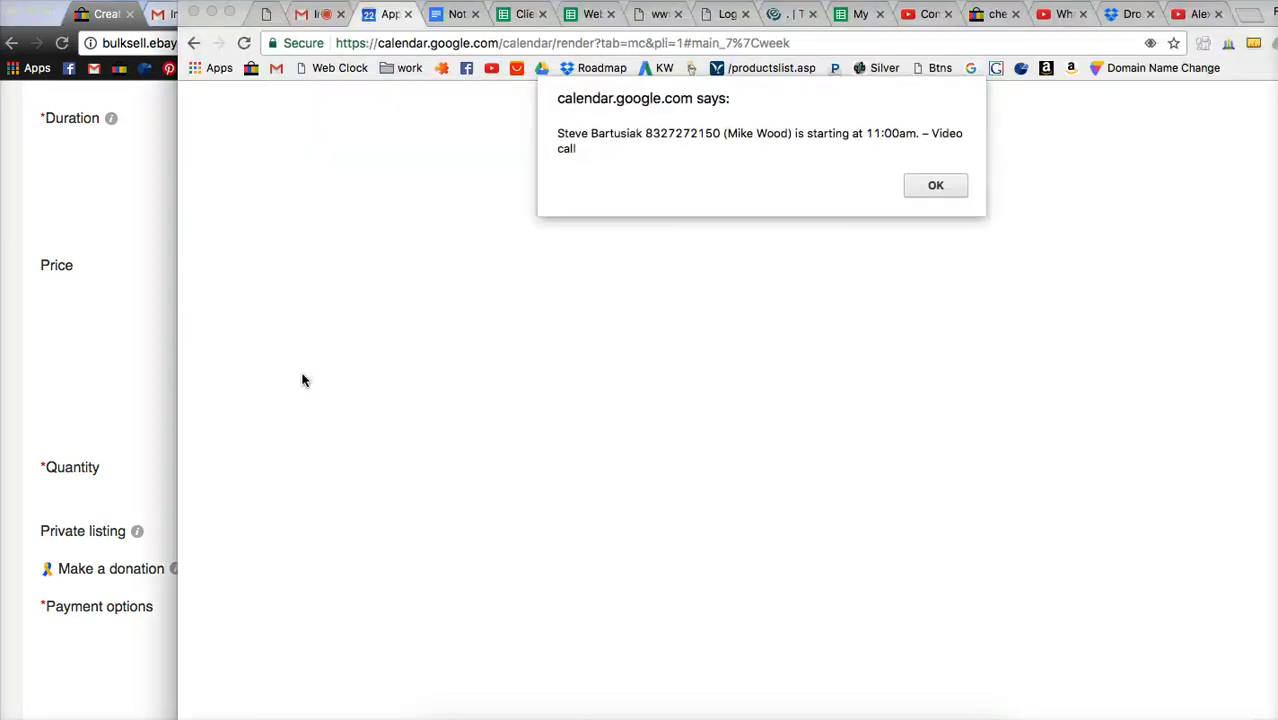
left_click(936, 182)
left_click(114, 328)
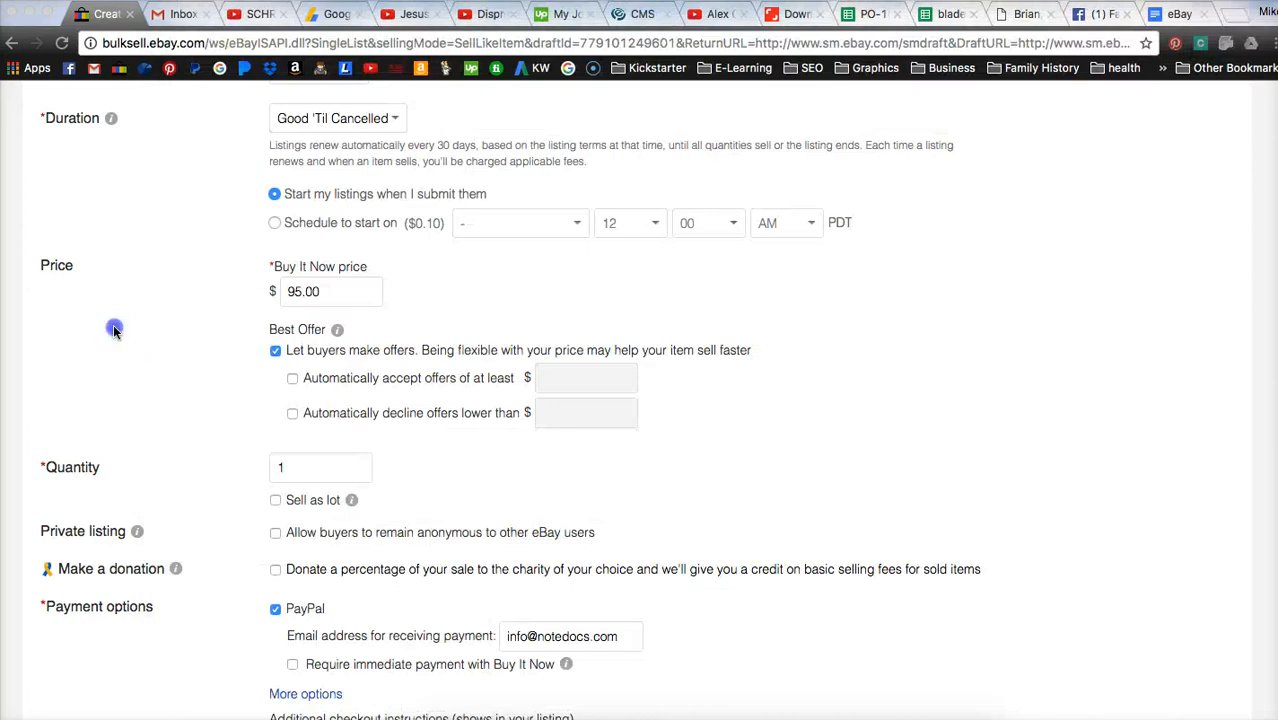
Check the listing's Quantity field and leave it at 1.
scroll(245, 446, "down", 1)
scroll(245, 446, "down", 3)
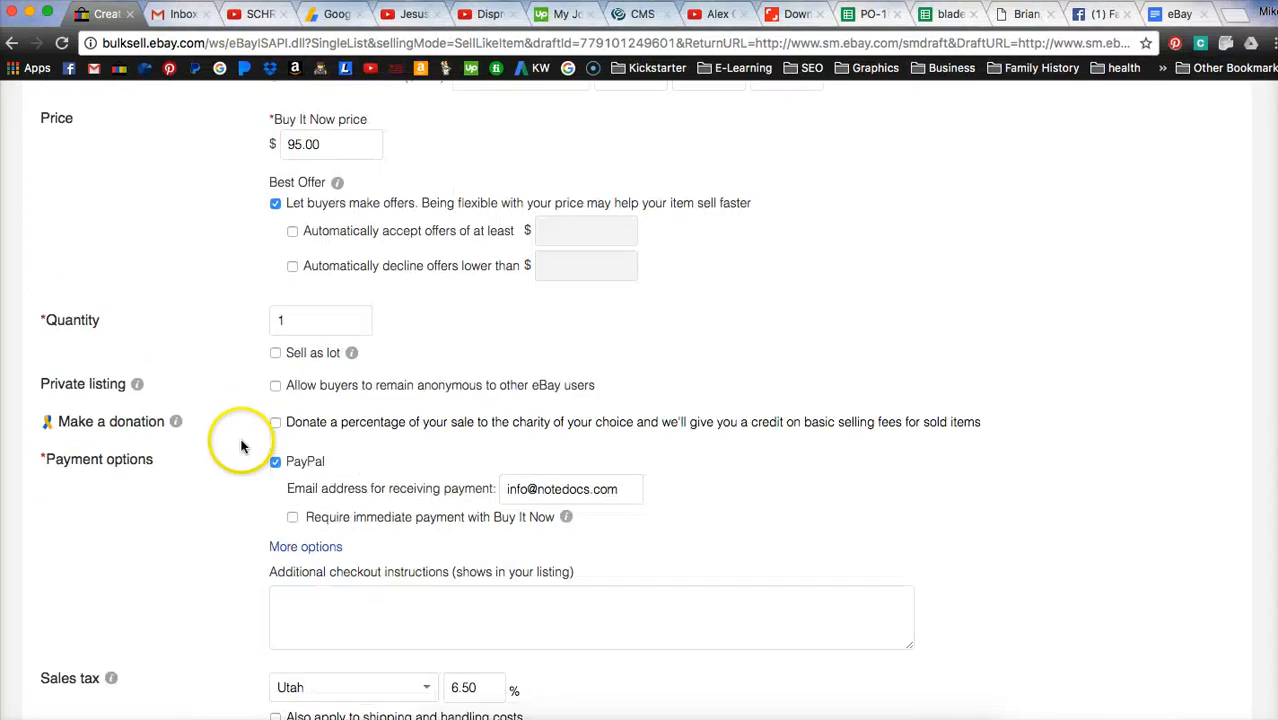
left_click(300, 319)
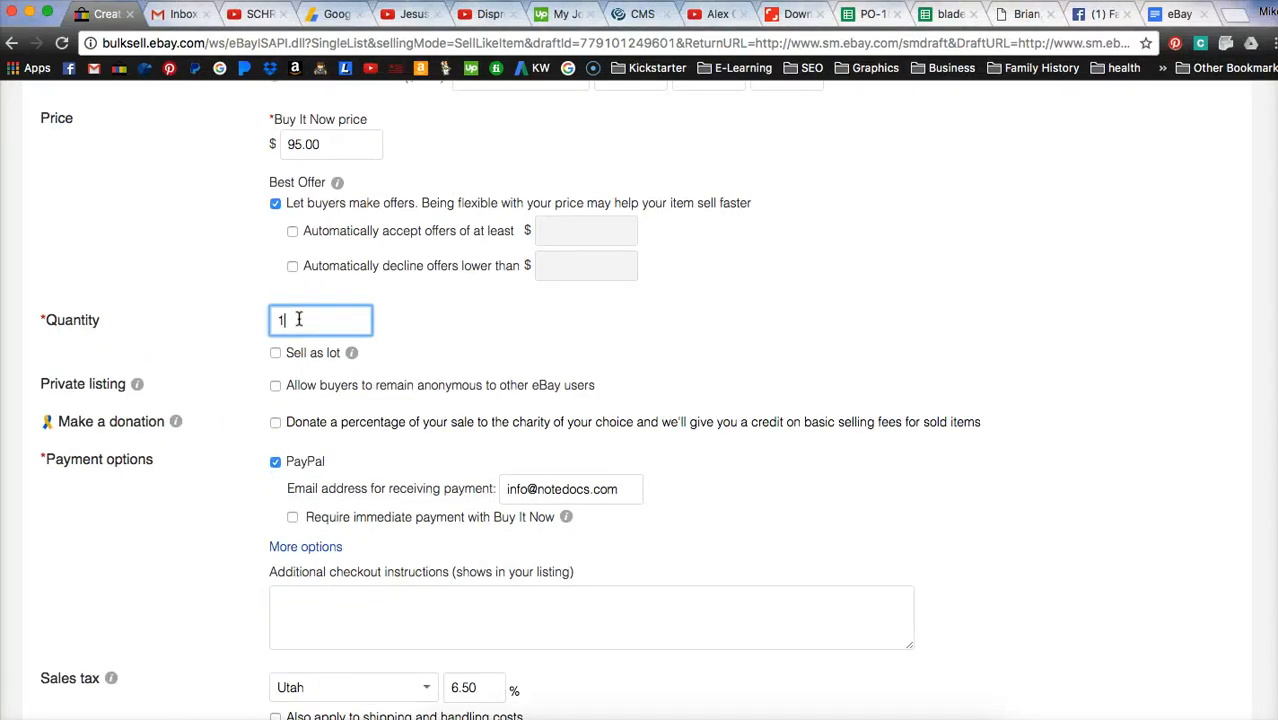
left_click(285, 319)
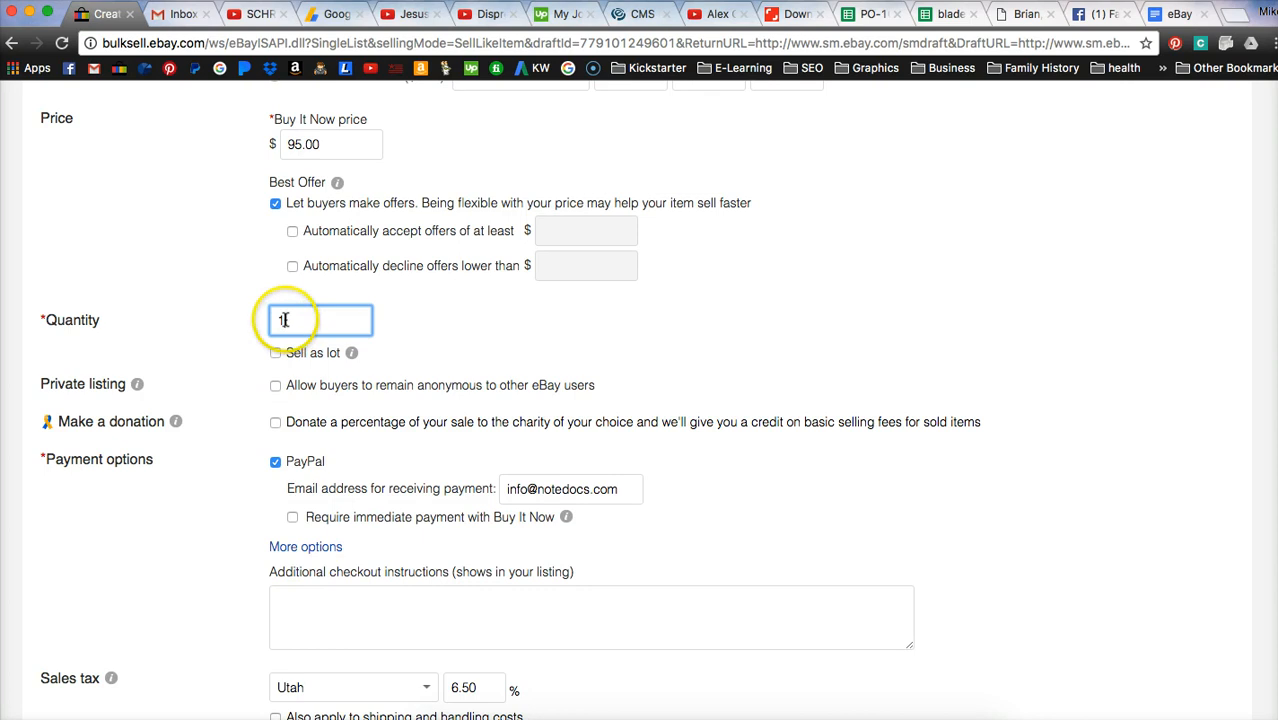
left_click(302, 321)
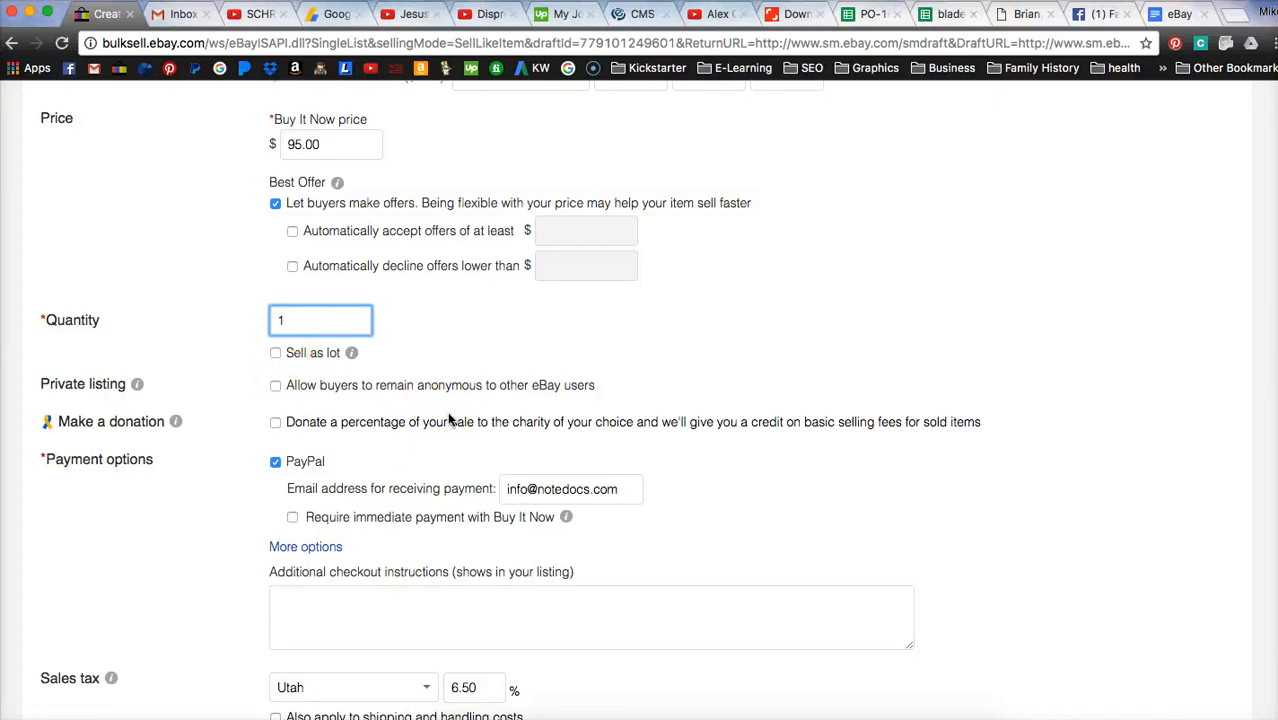
Require immediate payment with Buy It Now in the PayPal payment options.
scroll(252, 381, "down", 2)
scroll(240, 385, "down", 2)
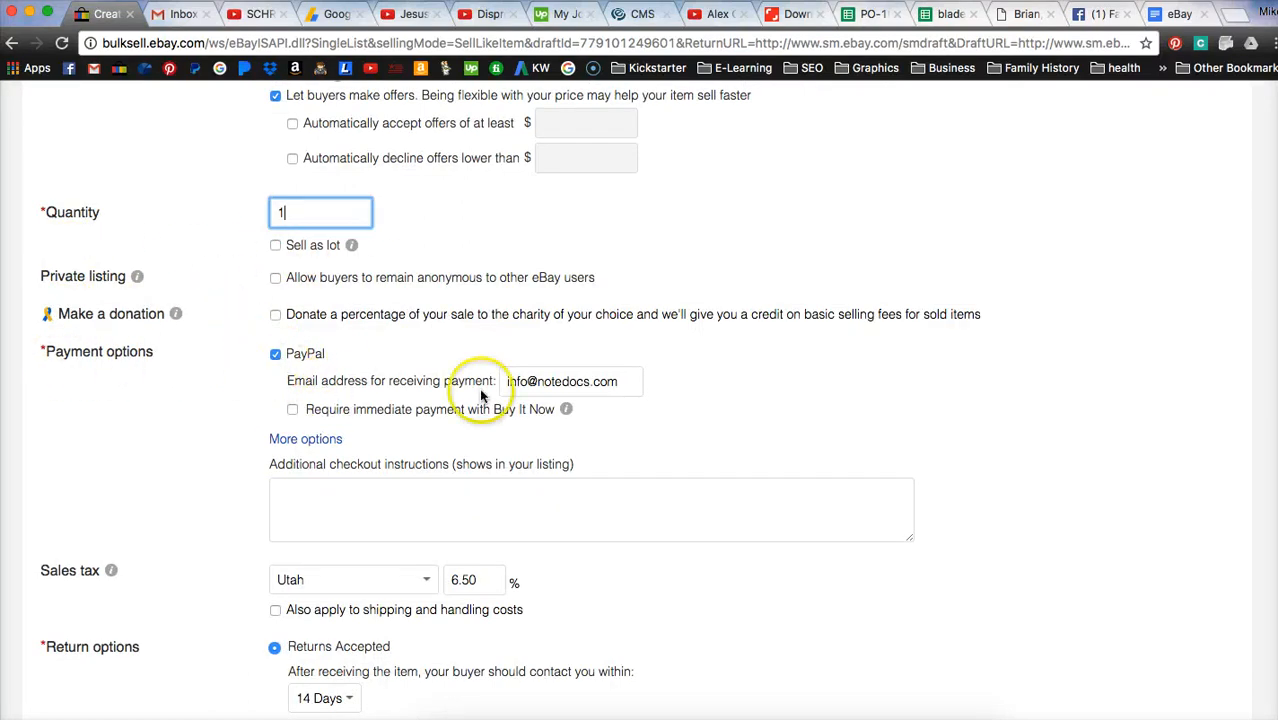
scroll(228, 440, "down", 2)
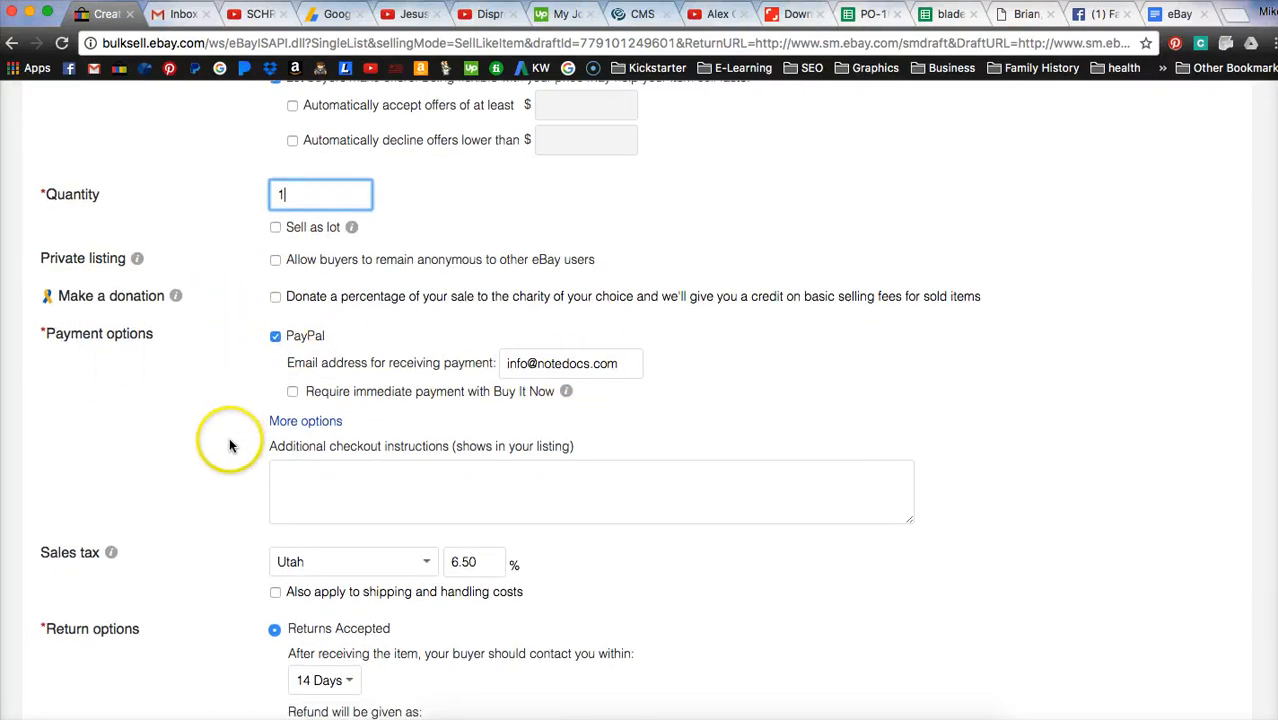
scroll(222, 434, "down", 1)
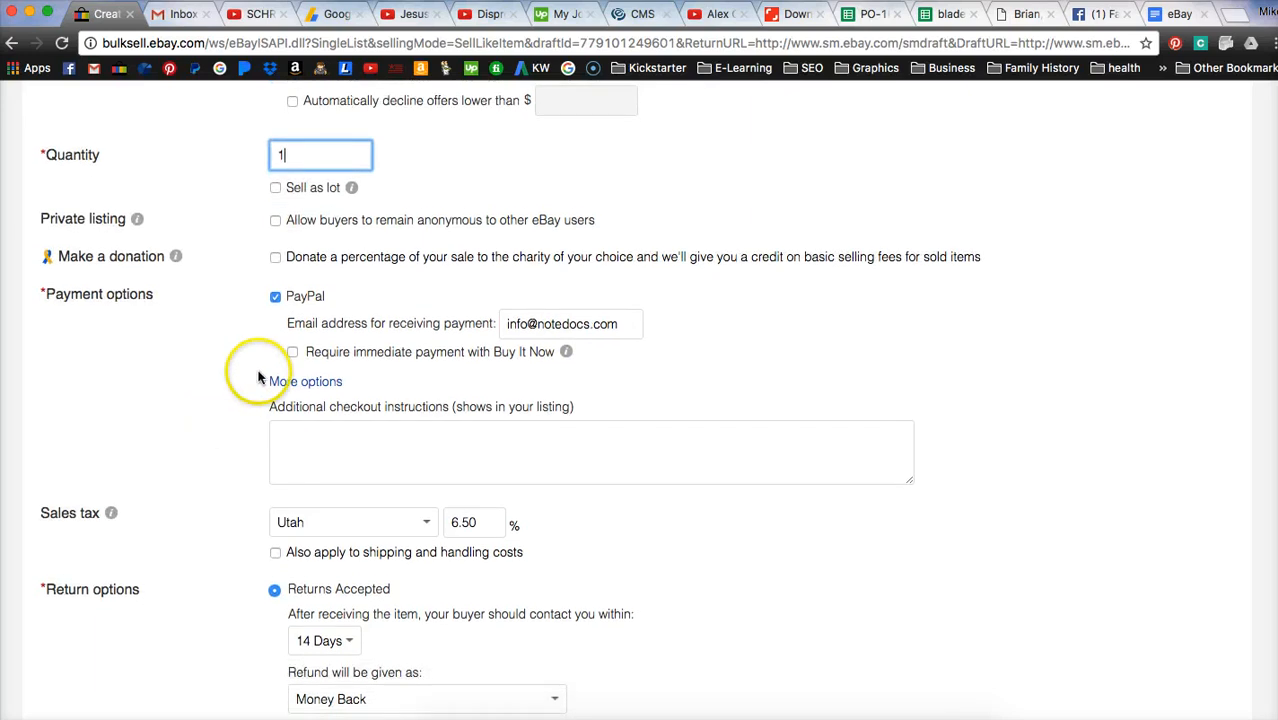
left_click(292, 354)
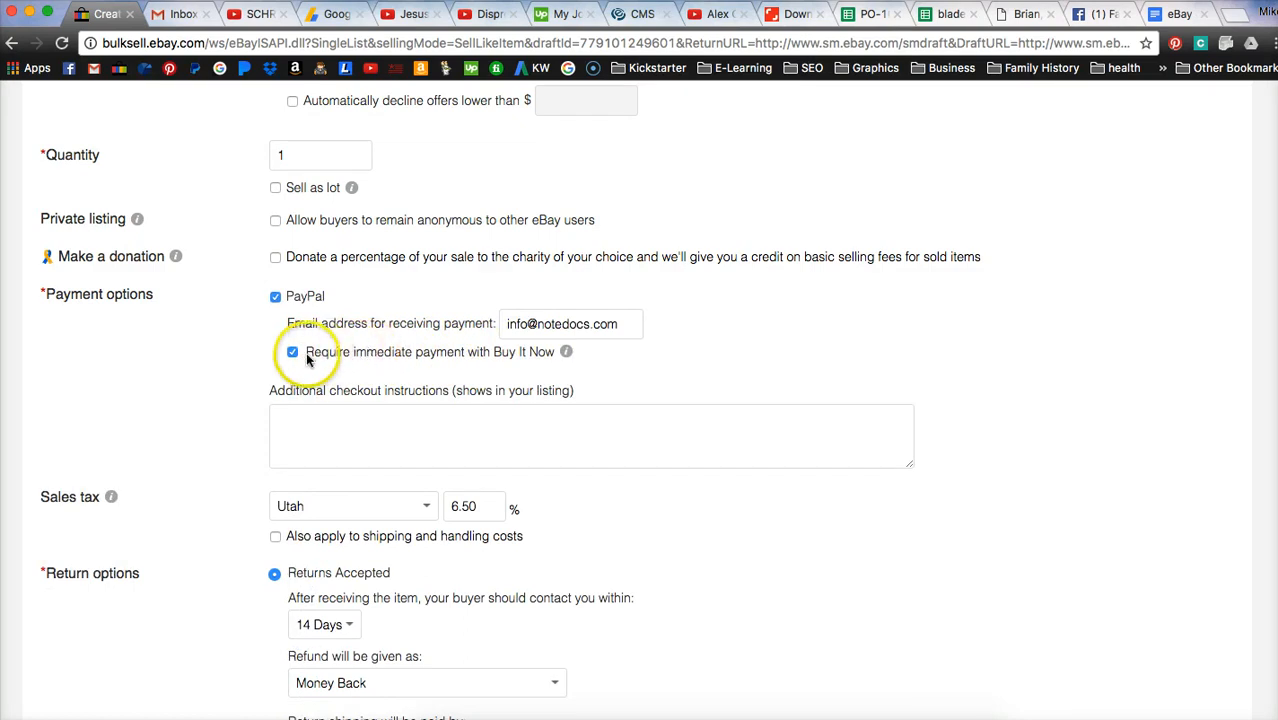
Review the additional checkout instructions, sales tax, return options and additional return policy details.
scroll(308, 362, "down", 1)
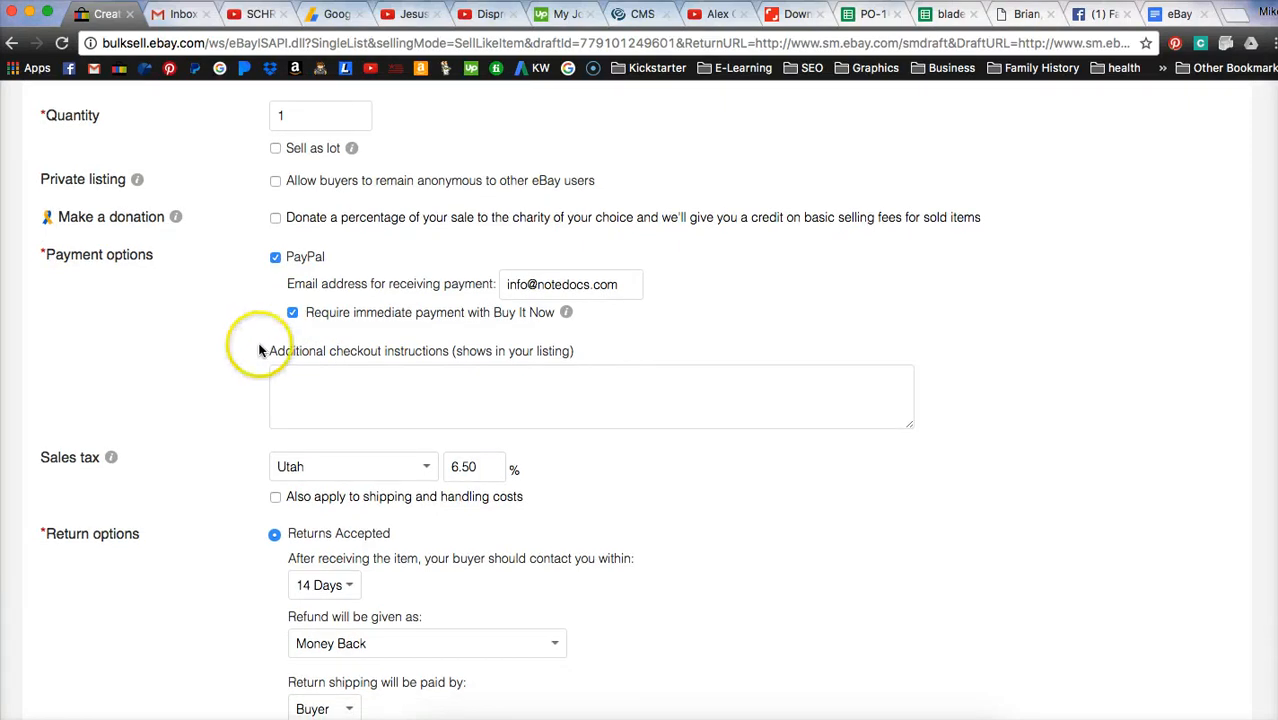
scroll(265, 348, "down", 1)
left_click(333, 340)
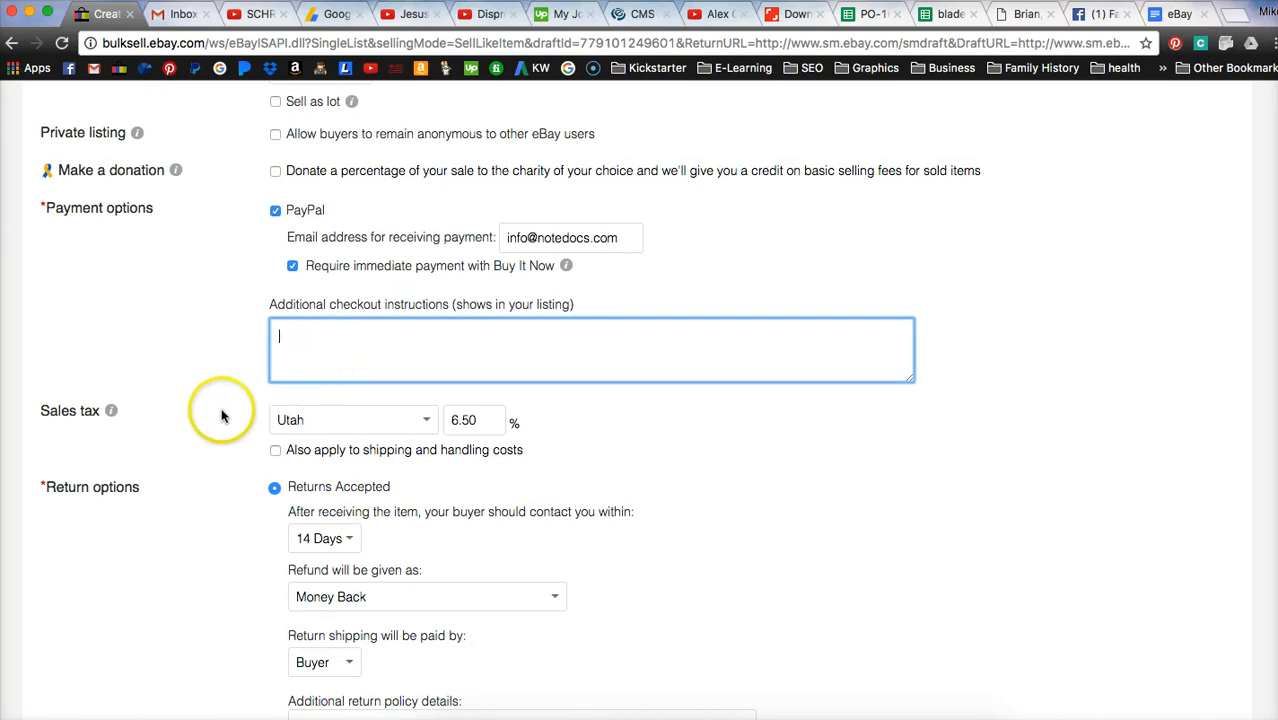
scroll(222, 414, "down", 1)
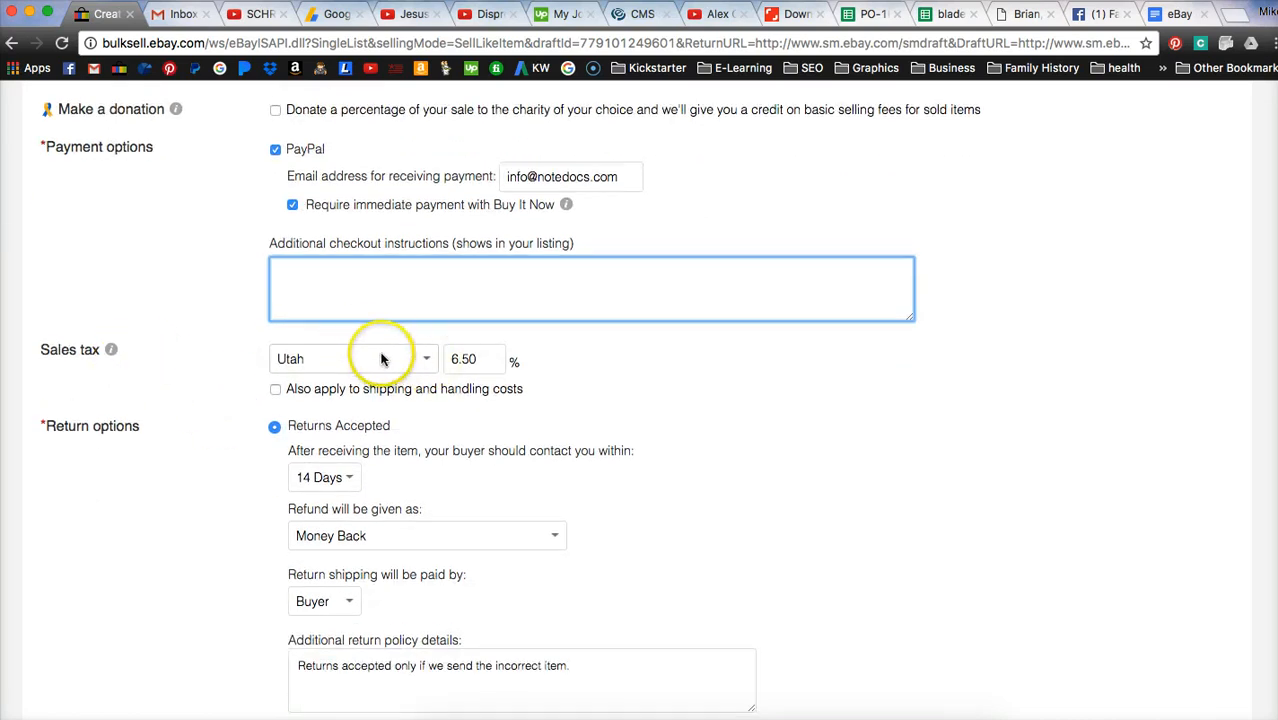
scroll(222, 410, "down", 3)
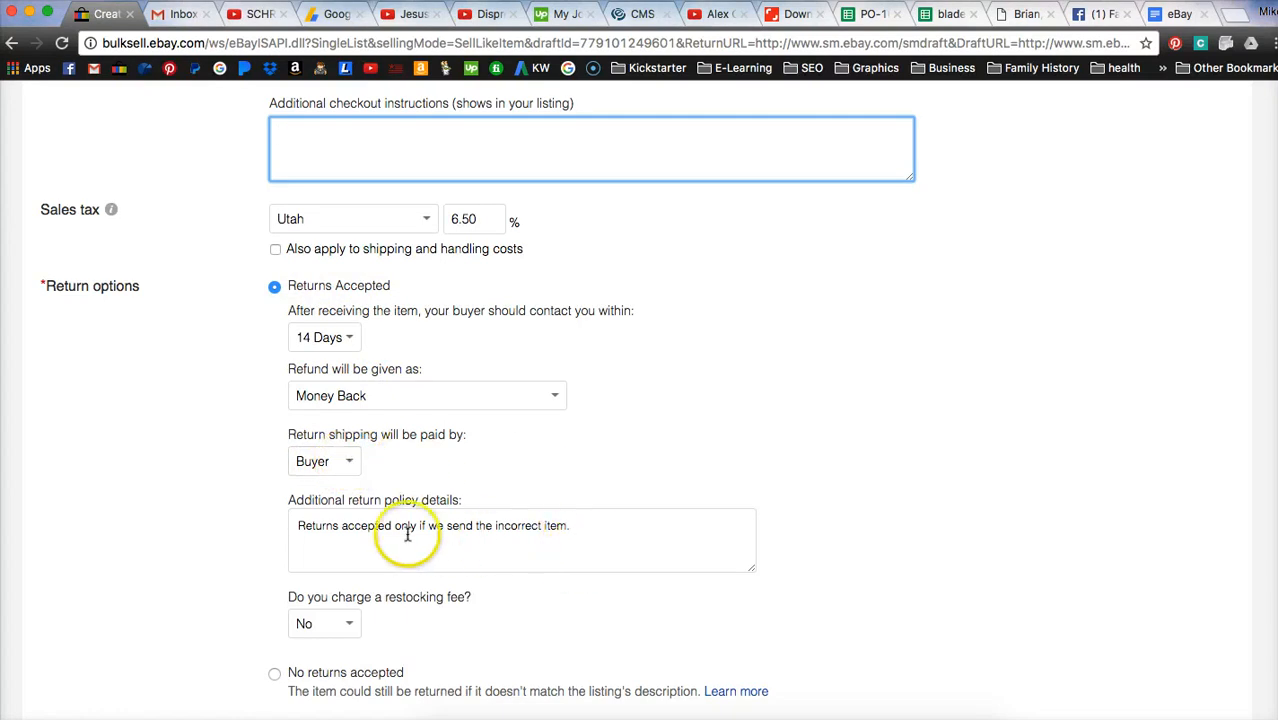
left_click_drag(296, 527, 579, 525)
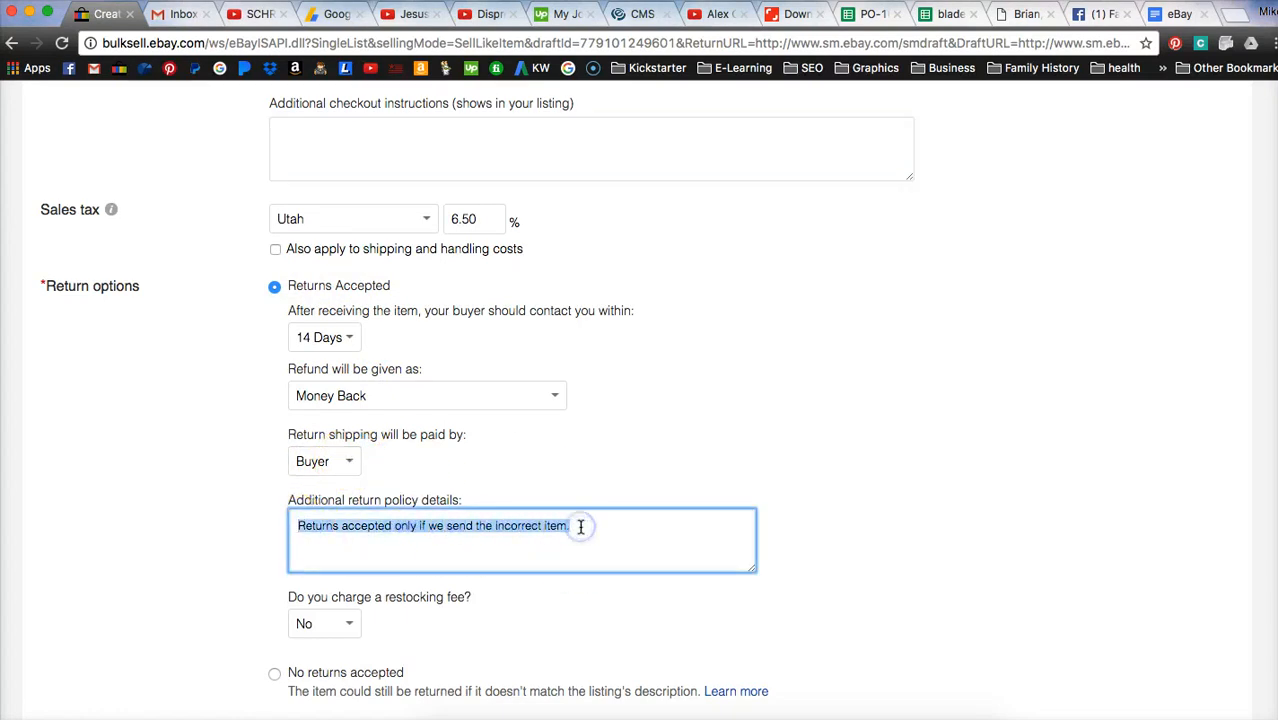
left_click(579, 525)
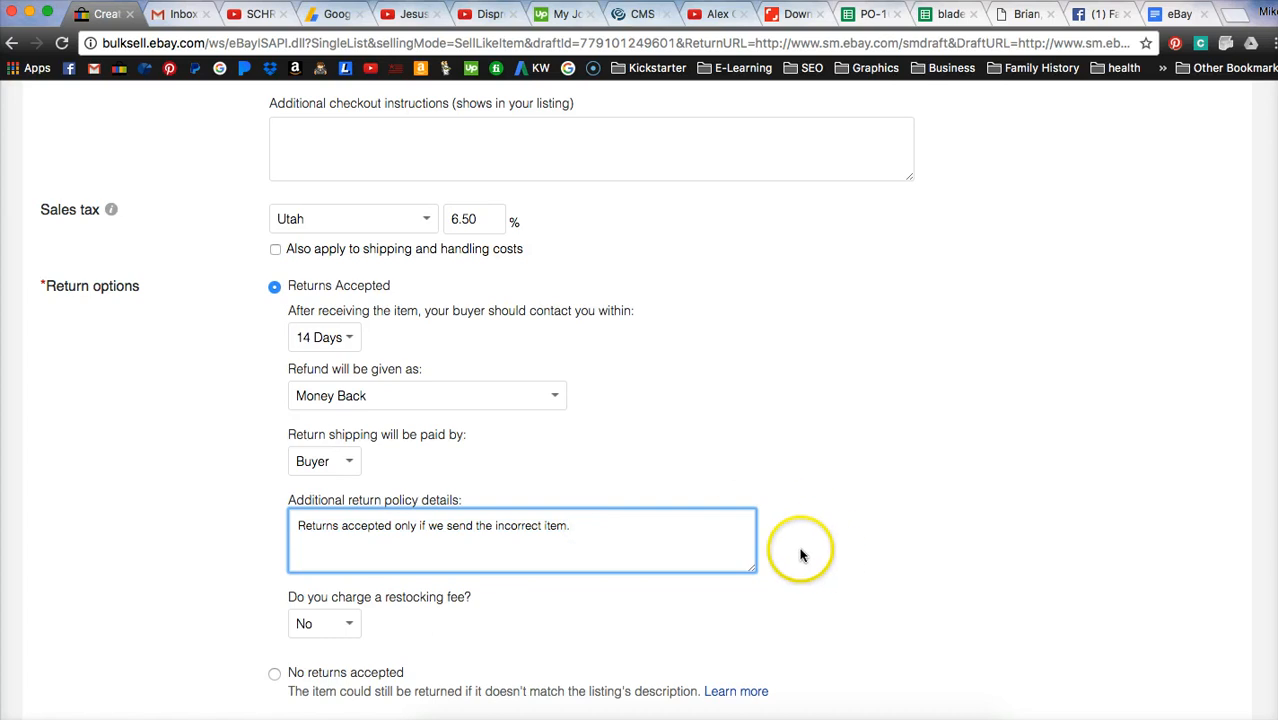
left_click(833, 564)
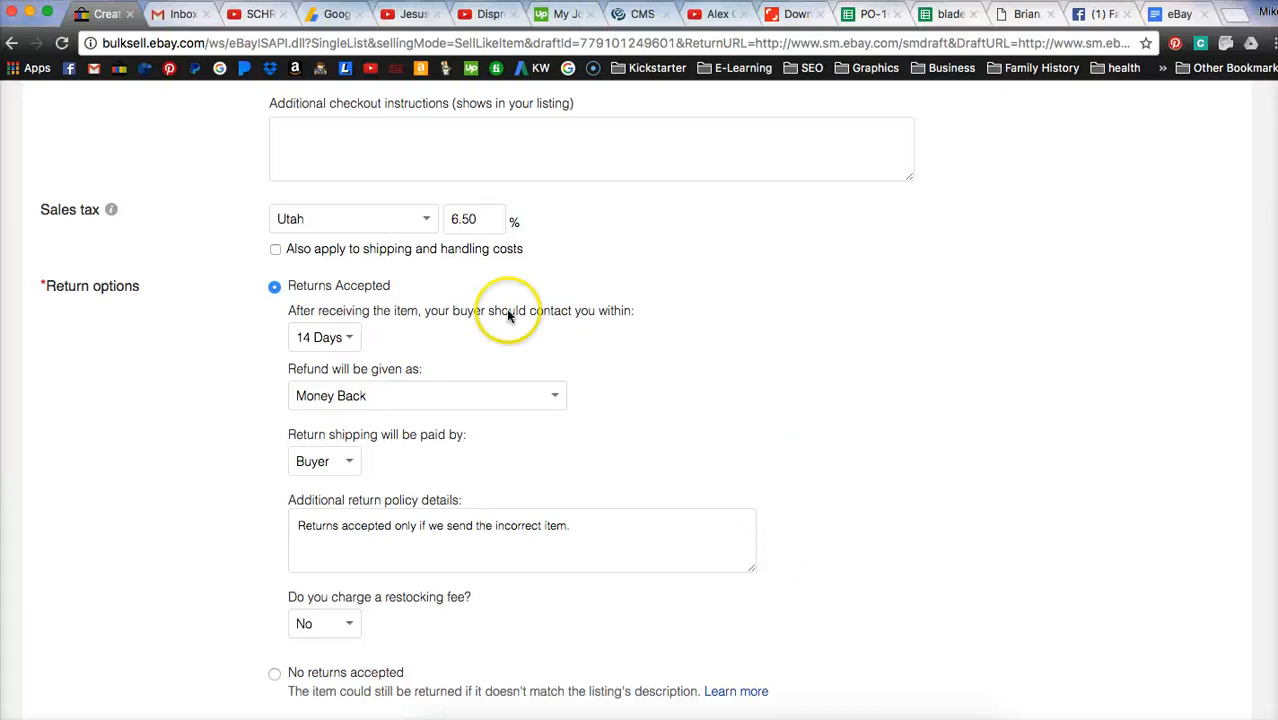
Go back to the item description and highlight the first two paragraphs of its Returns section for review.
scroll(790, 540, "up", 10)
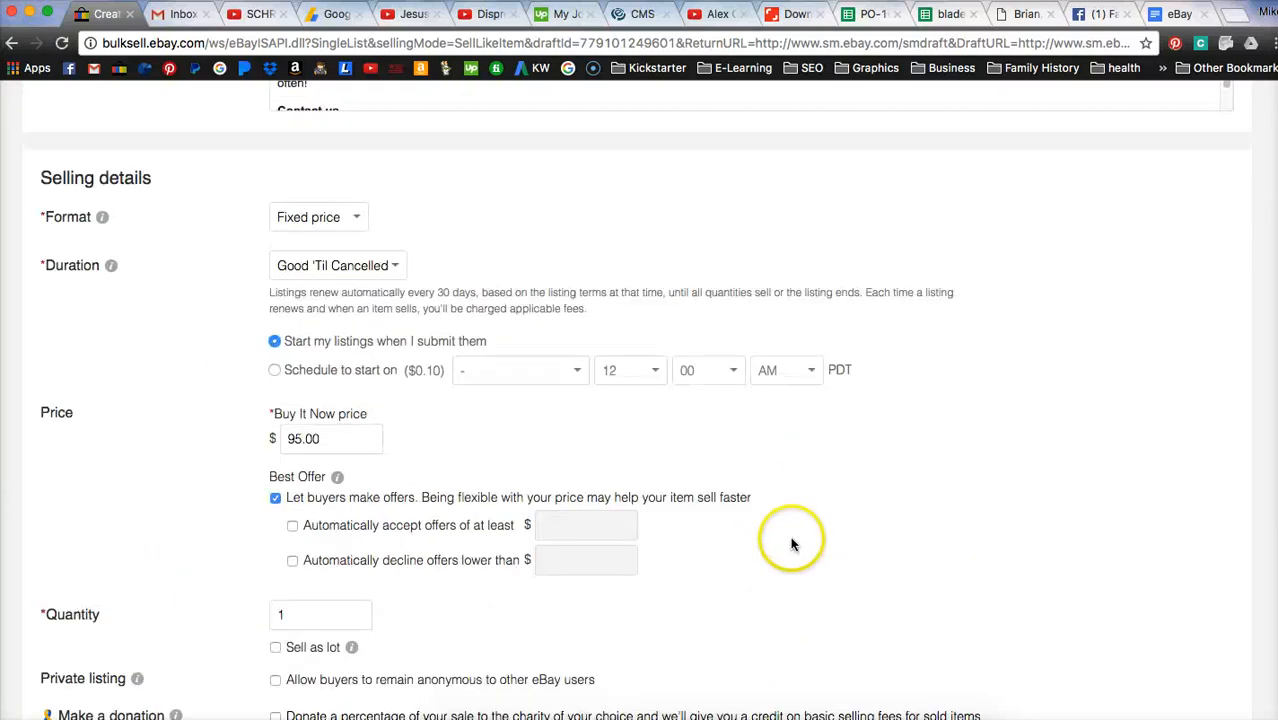
scroll(465, 368, "down", 2)
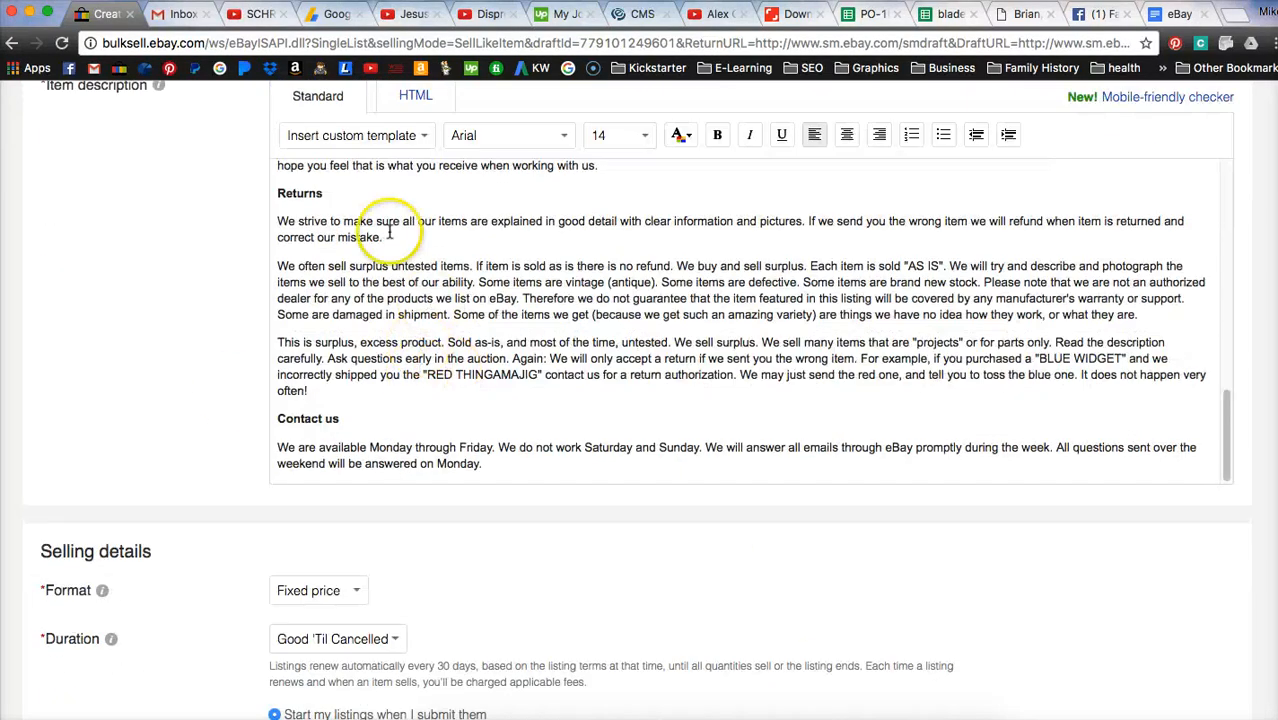
left_click_drag(330, 221, 500, 320)
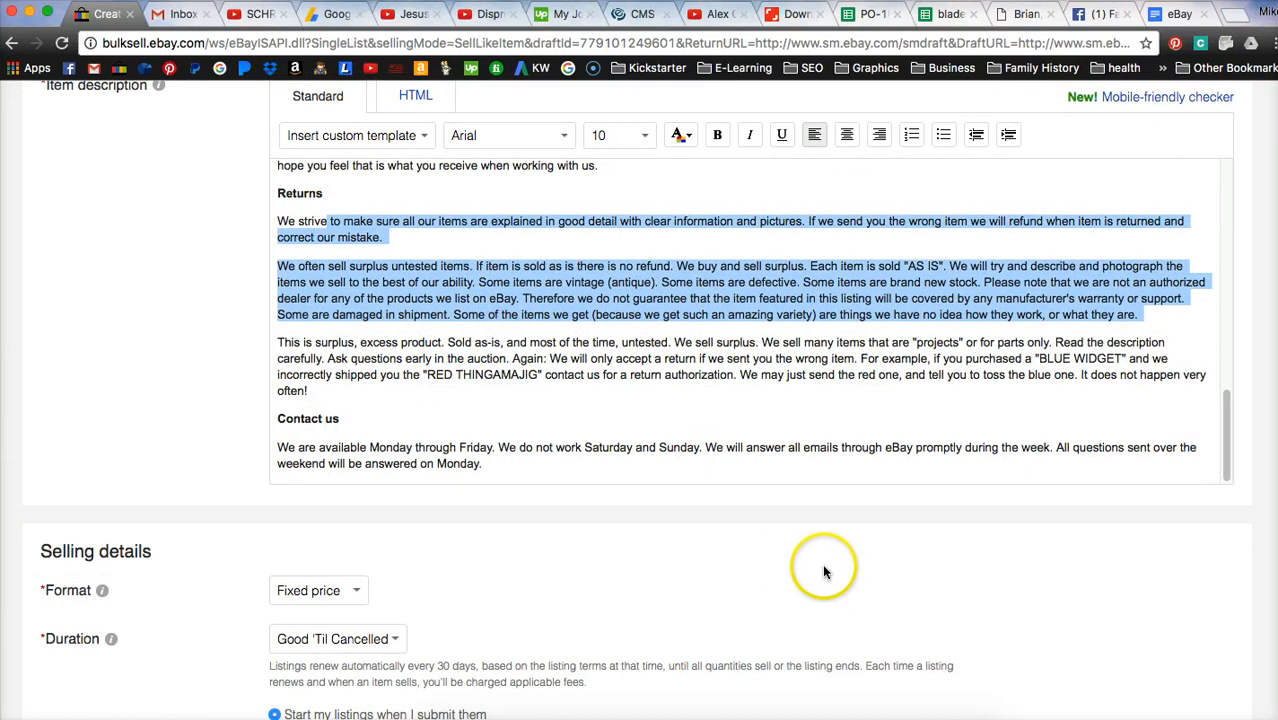
Review the return options and the domestic shipping cost types, keeping Flat: same cost to all buyers.
scroll(819, 570, "down", 12)
scroll(678, 547, "down", 5)
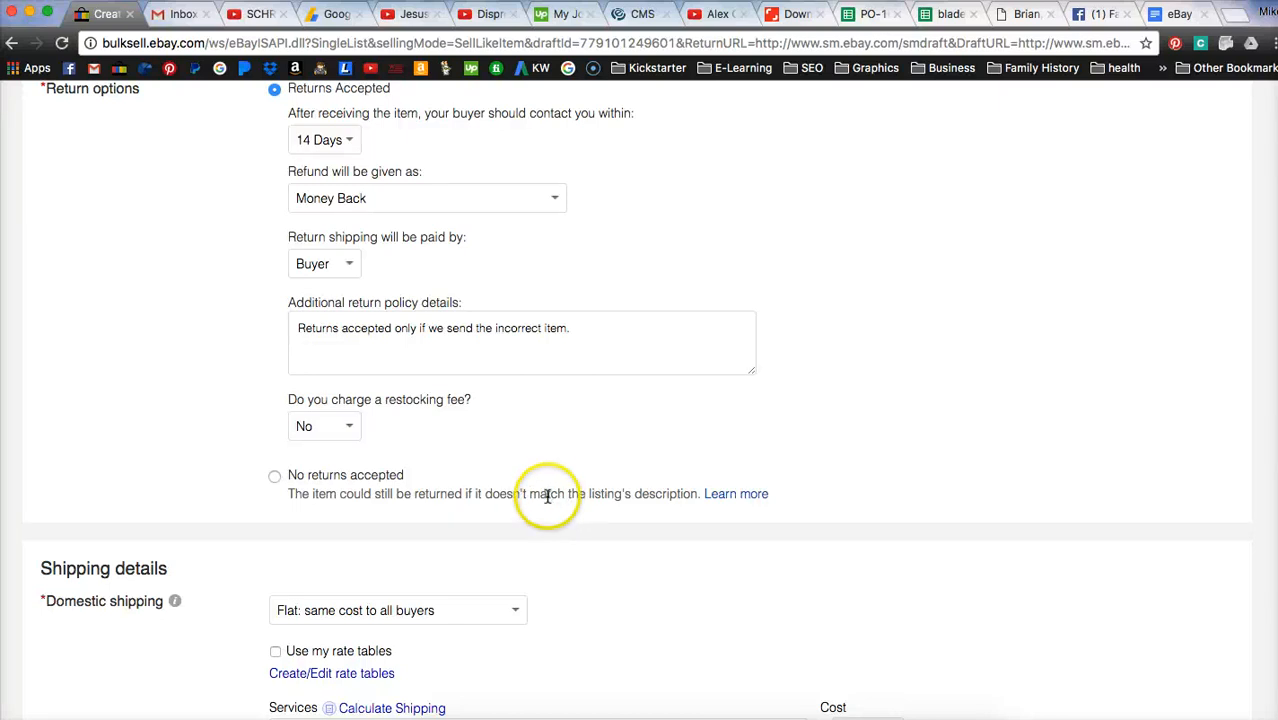
scroll(550, 480, "down", 3)
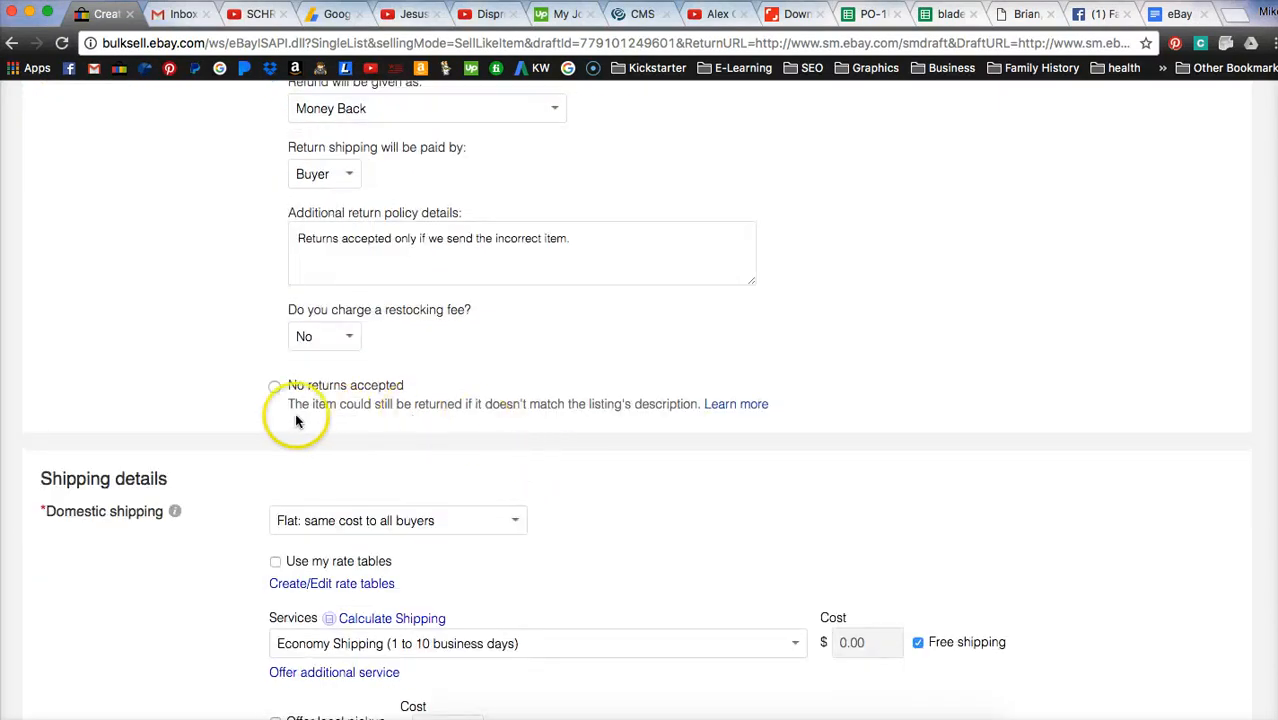
scroll(242, 422, "down", 3)
scroll(231, 424, "down", 3)
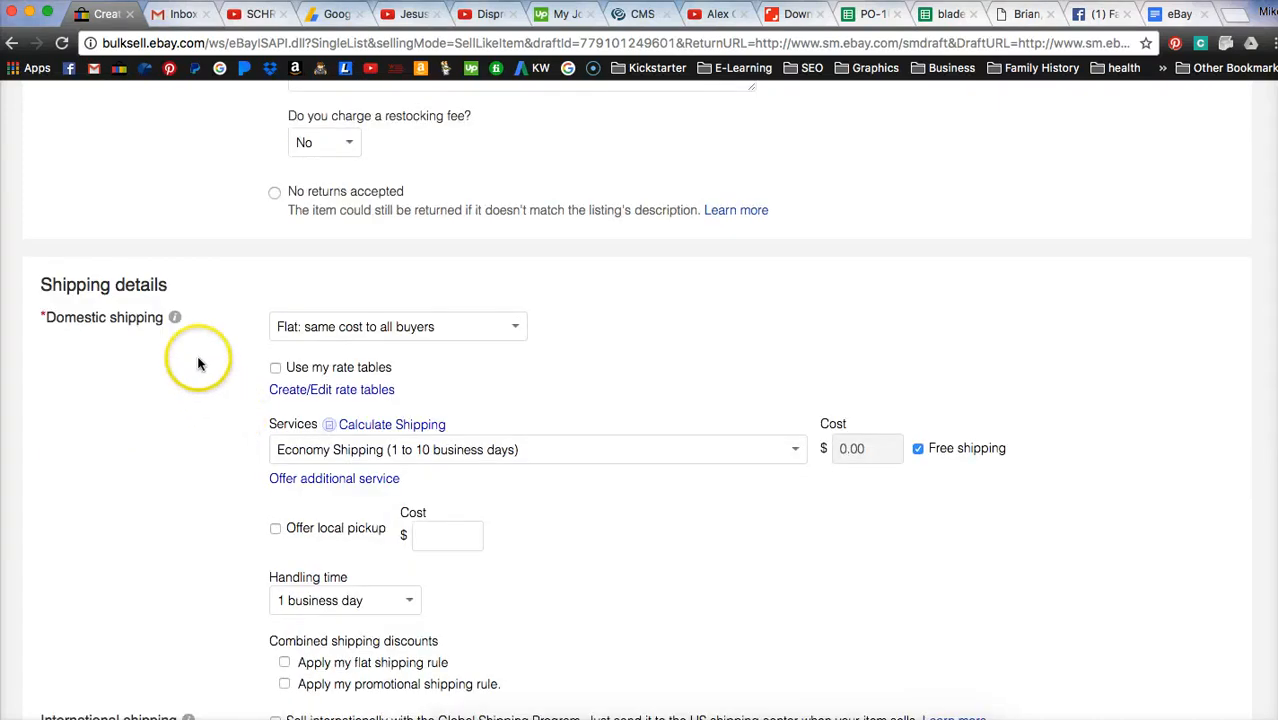
scroll(98, 320, "down", 1)
scroll(100, 320, "down", 3)
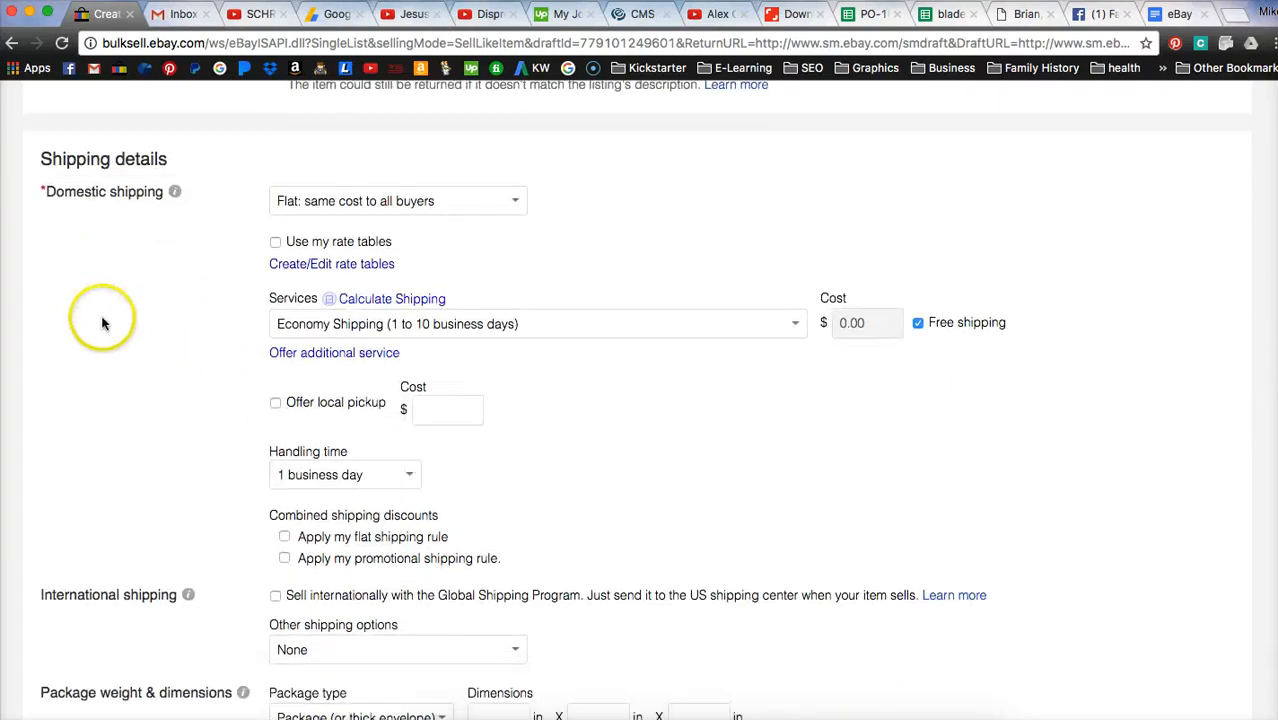
left_click(386, 201)
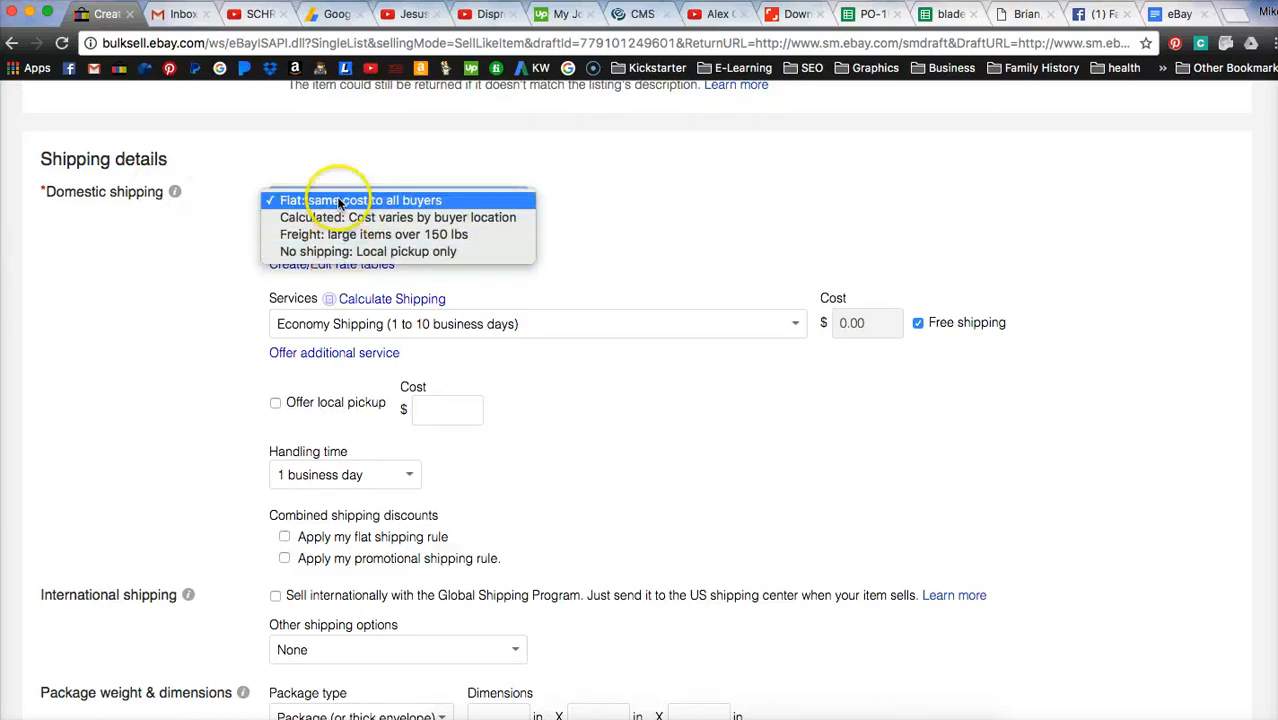
left_click(426, 199)
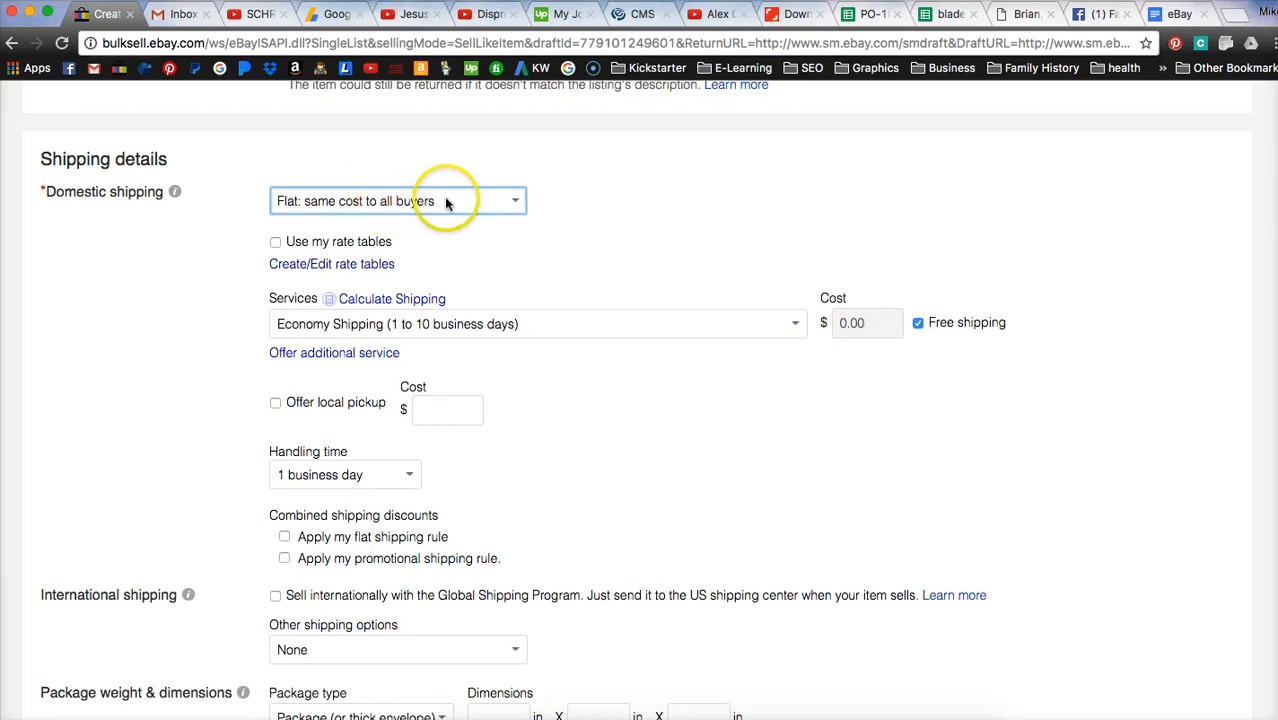
Try Calculated: Cost varies by buyer location for domestic shipping and inspect the package dimension and weight fields.
left_click(399, 203)
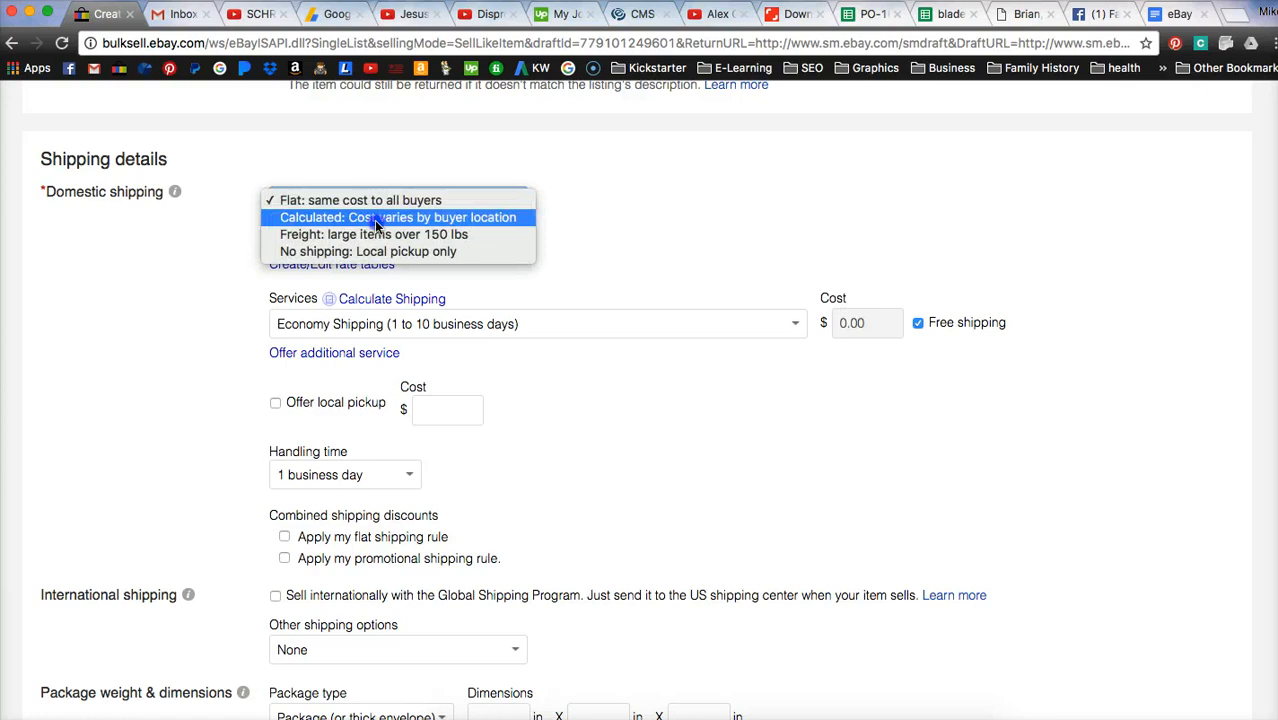
left_click(376, 220)
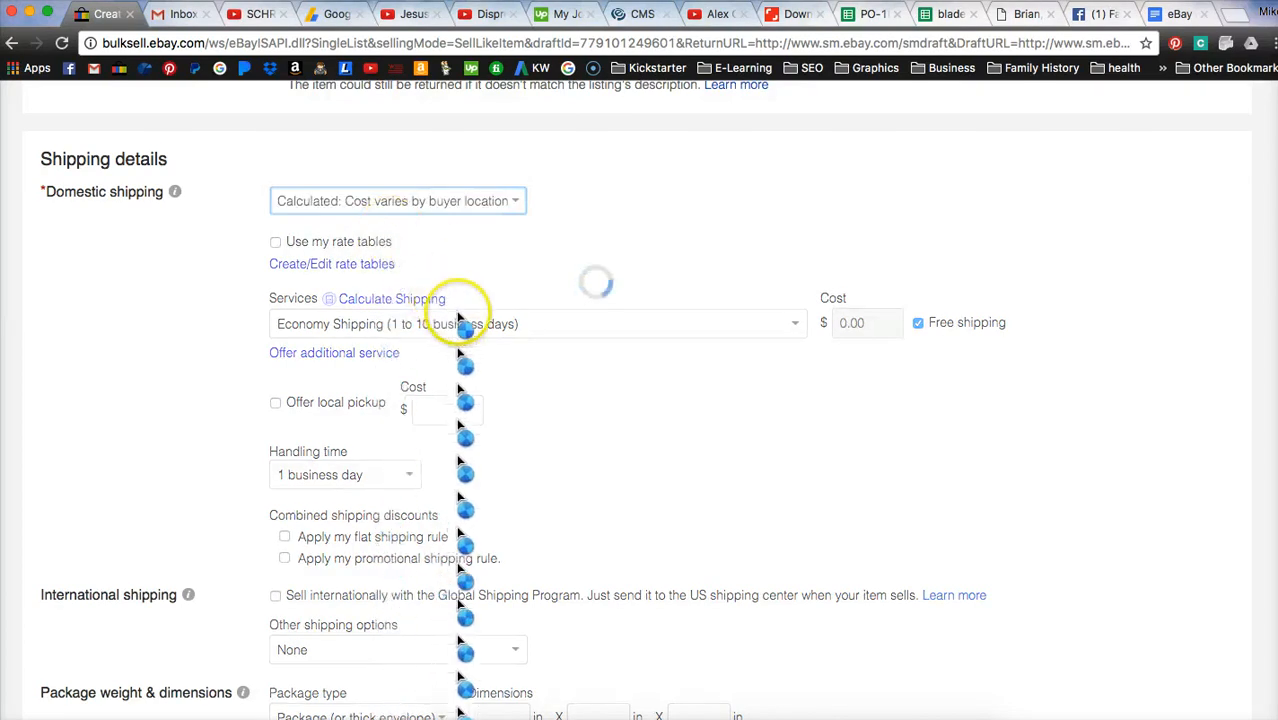
scroll(478, 338, "down", 5)
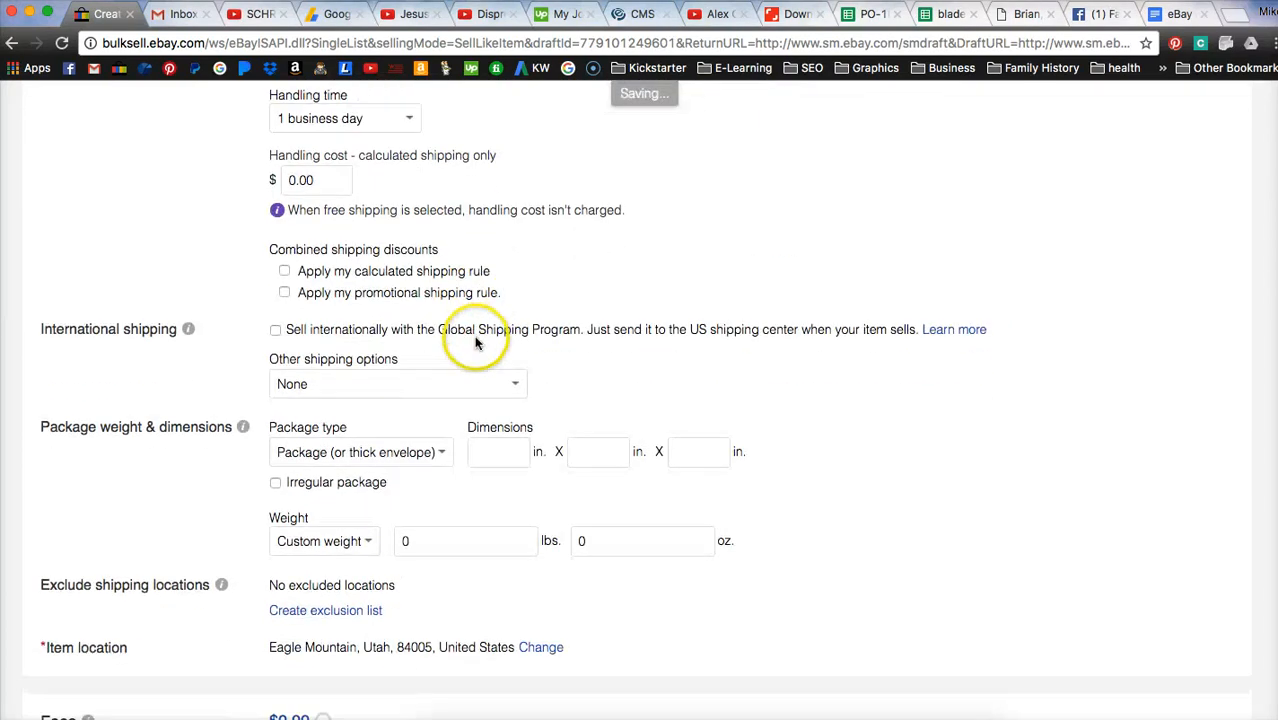
left_click(510, 452)
left_click(445, 539)
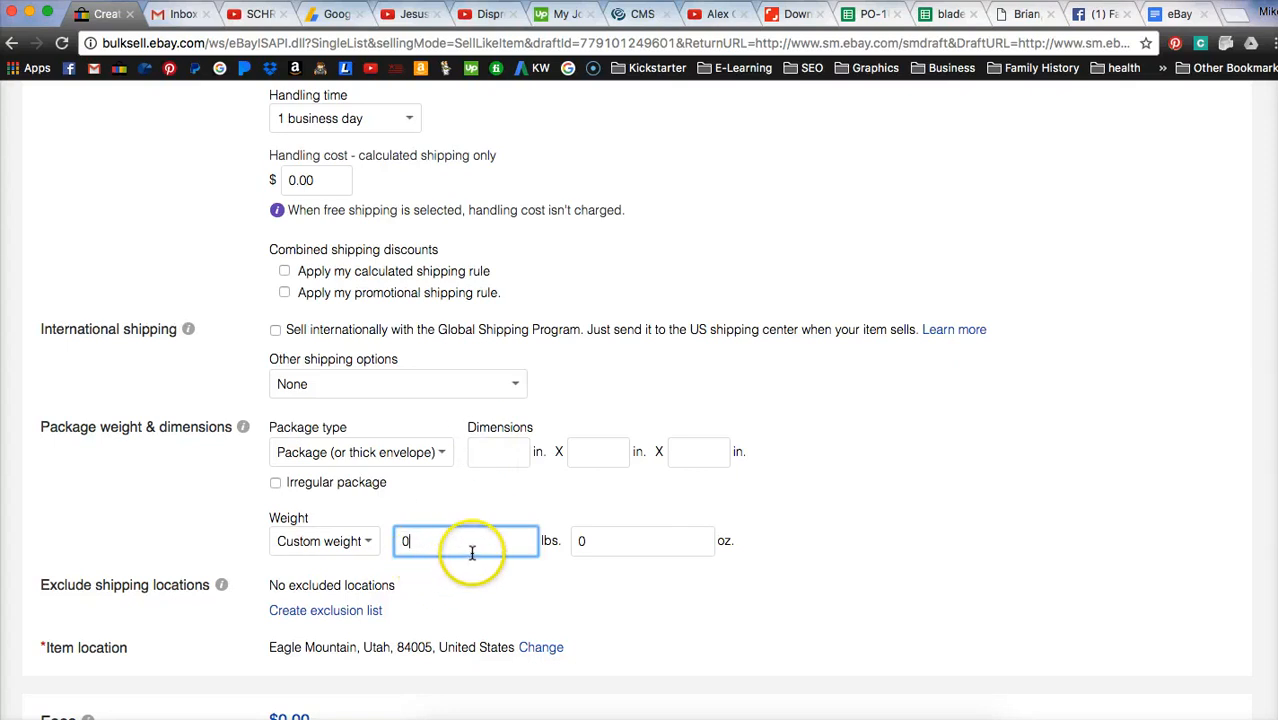
scroll(493, 547, "up", 1)
scroll(493, 547, "up", 8)
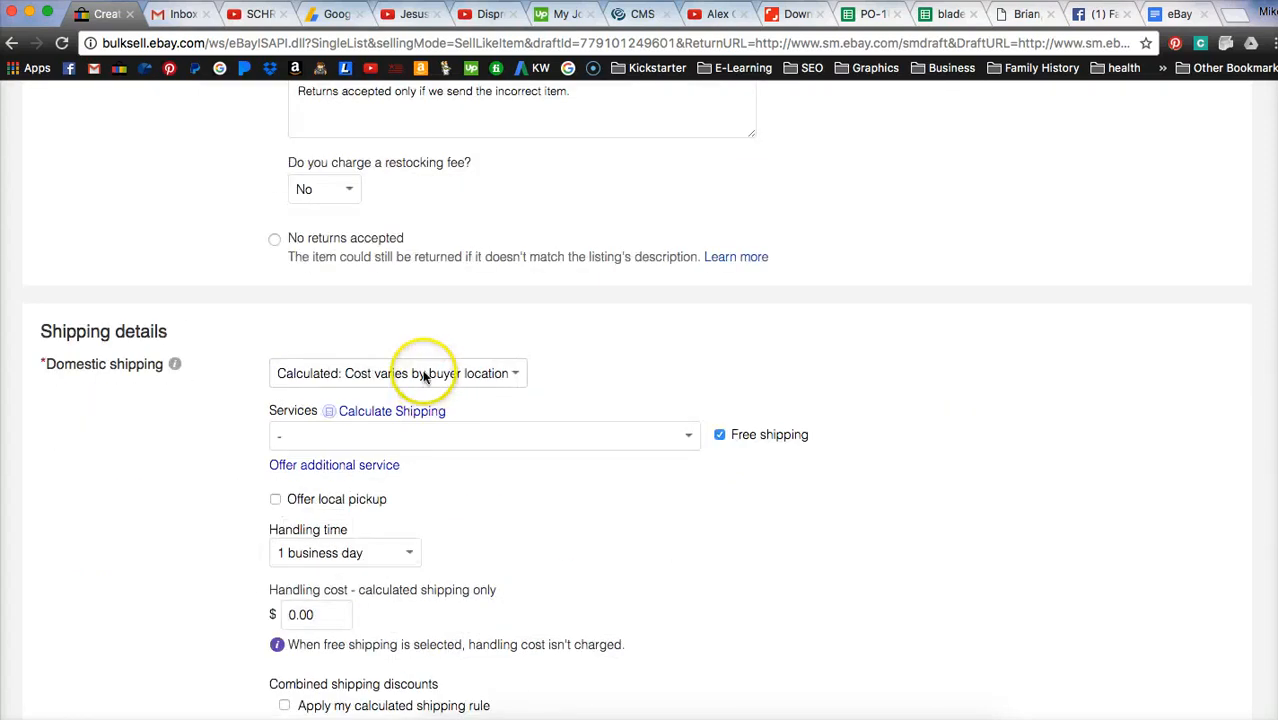
Set domestic shipping to Flat: same cost to all buyers, using the service Economy Shipping (1 to 10 business days).
left_click(419, 374)
left_click(399, 356)
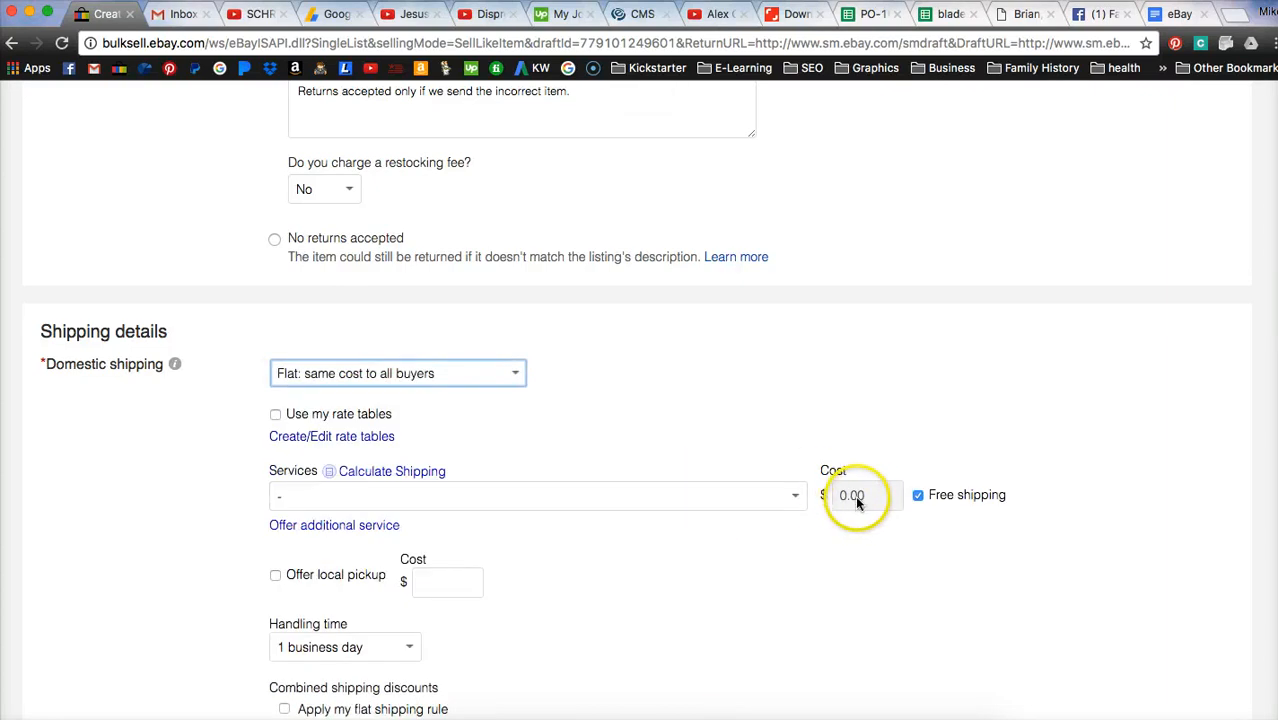
left_click(793, 496)
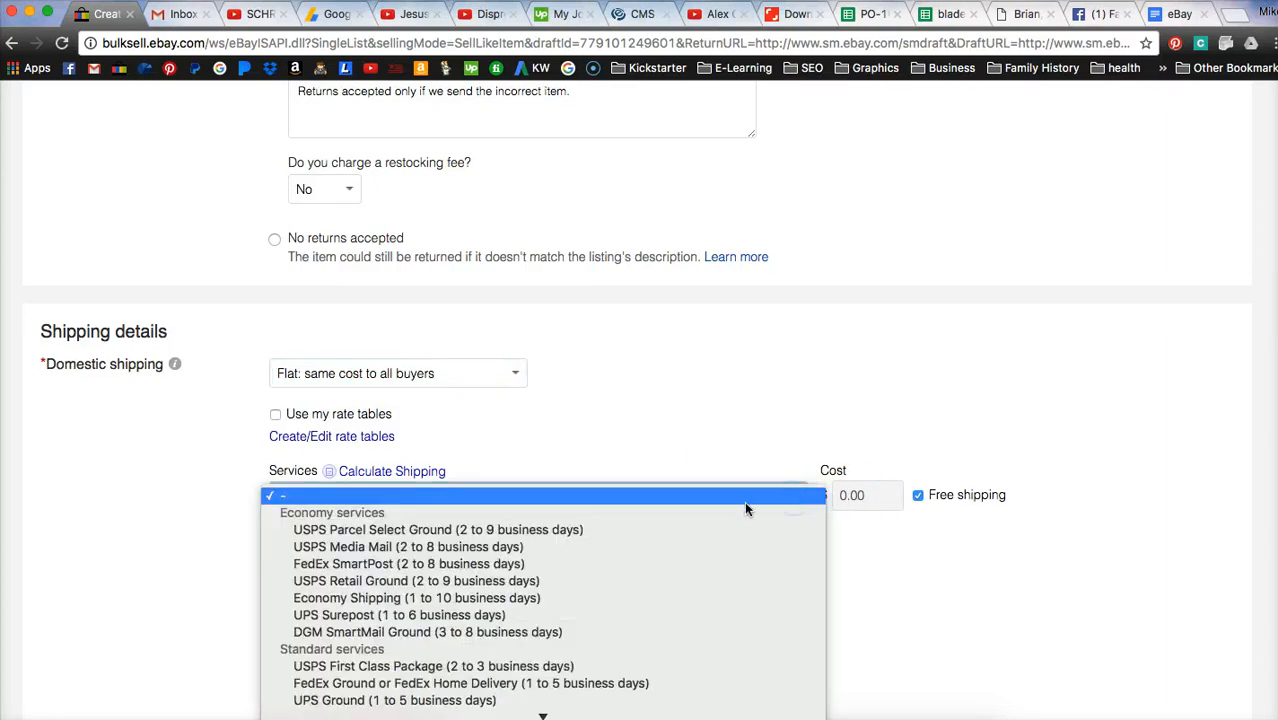
left_click(1002, 516)
scroll(800, 430, "down", 3)
left_click(757, 347)
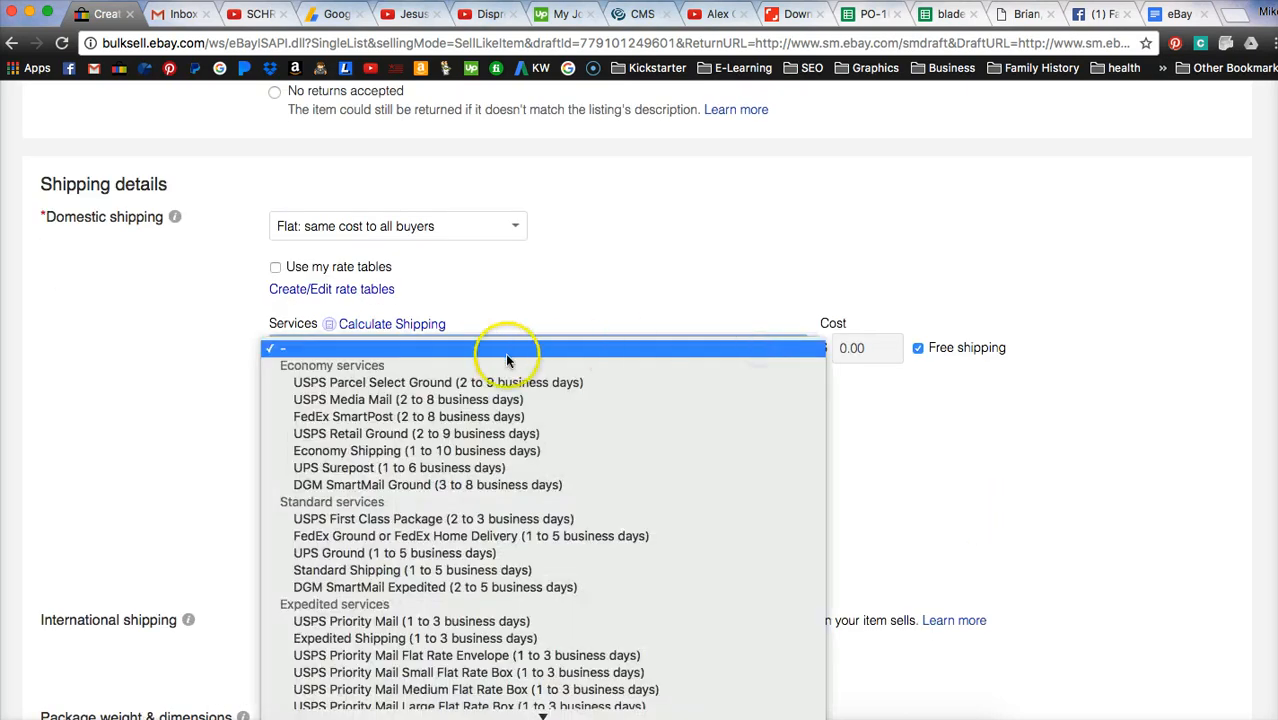
left_click(402, 452)
left_click(892, 482)
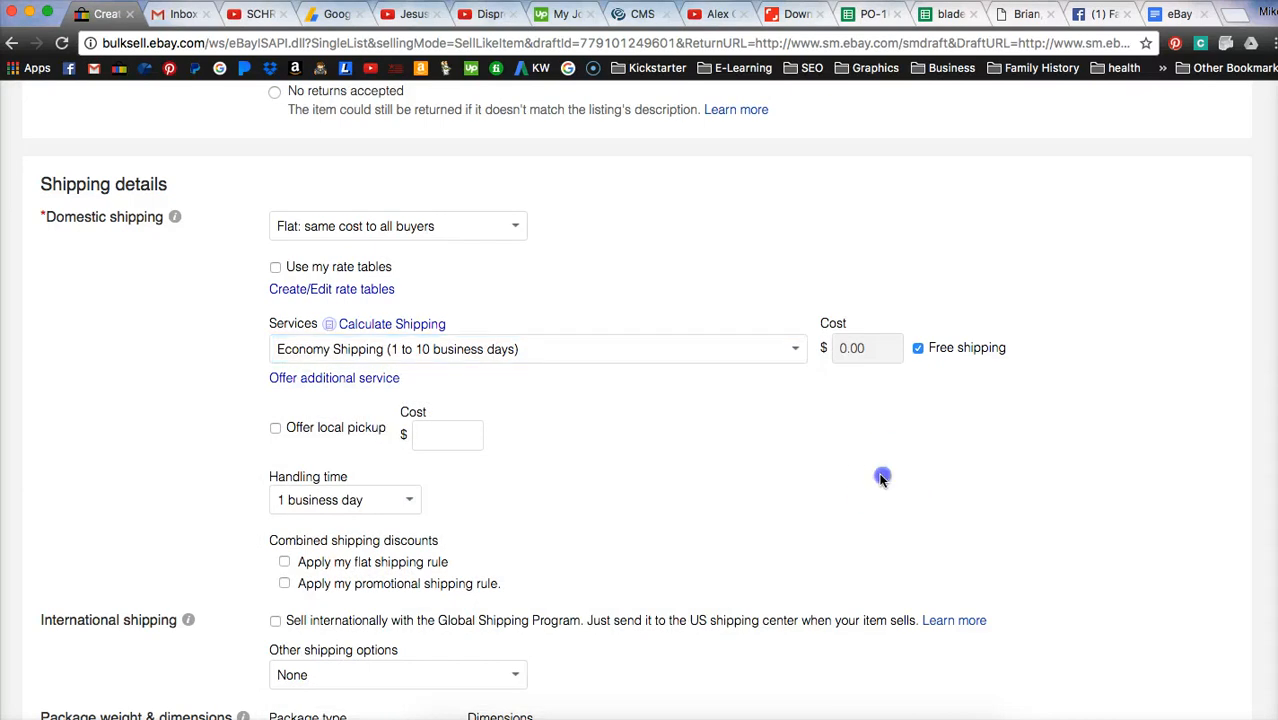
Check the handling time, international shipping and package settings, and publish the camera listing.
scroll(772, 434, "down", 3)
scroll(758, 434, "down", 2)
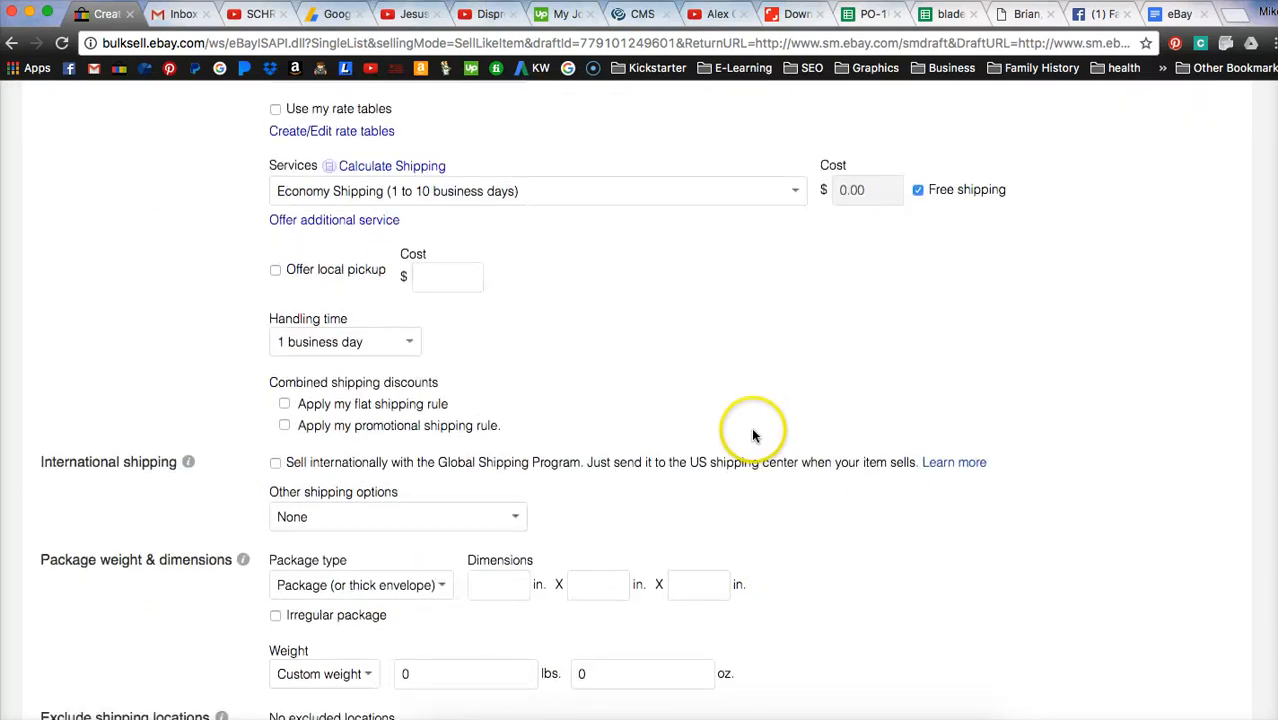
scroll(588, 348, "up", 1)
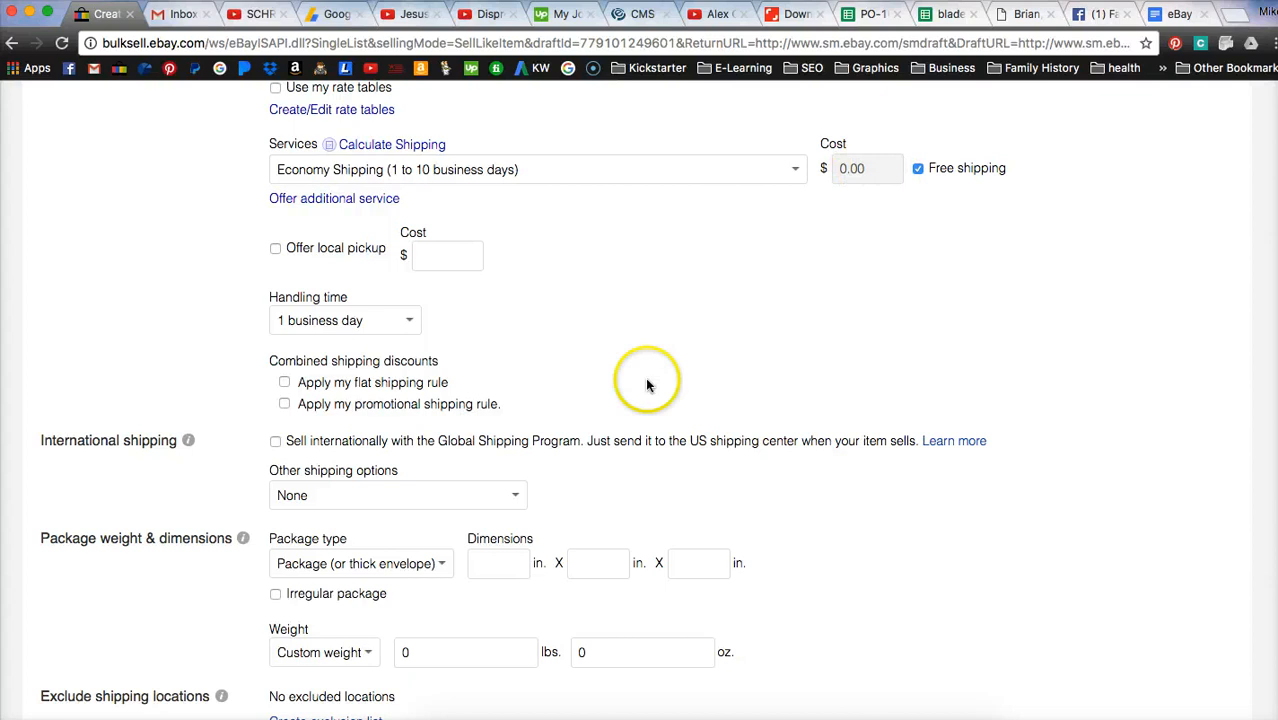
scroll(648, 374, "down", 3)
scroll(440, 480, "down", 4)
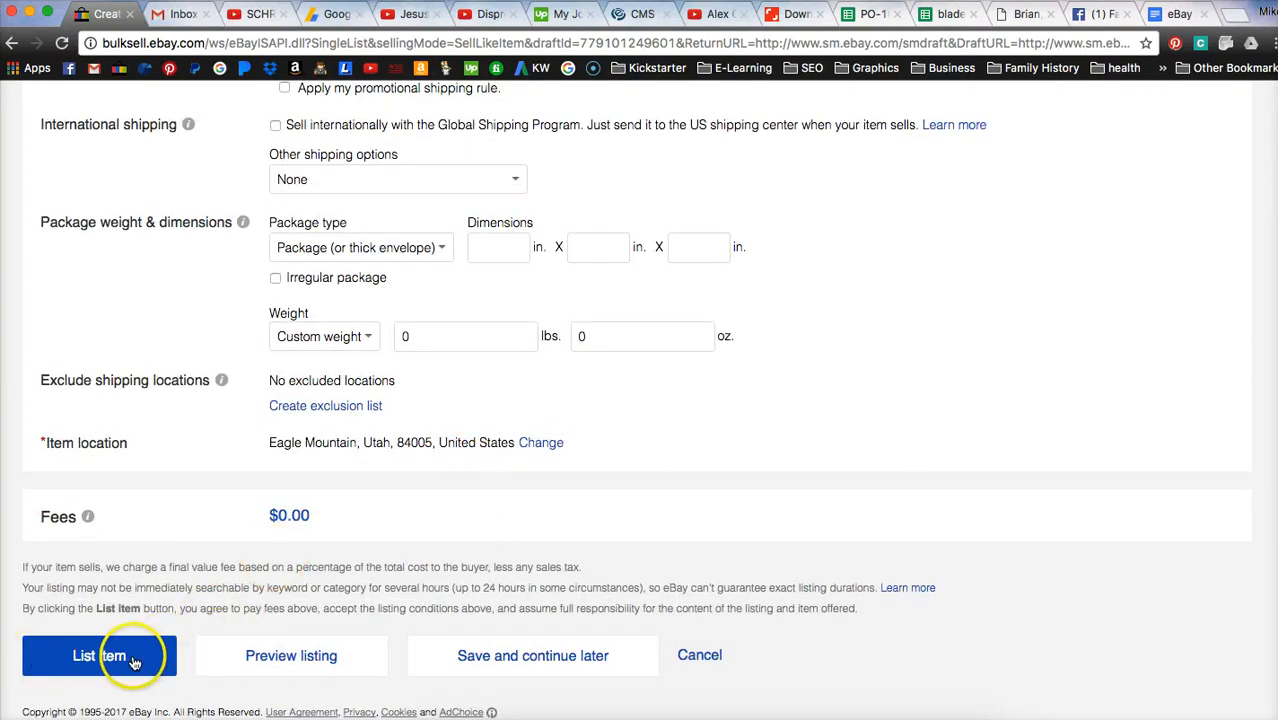
left_click(87, 660)
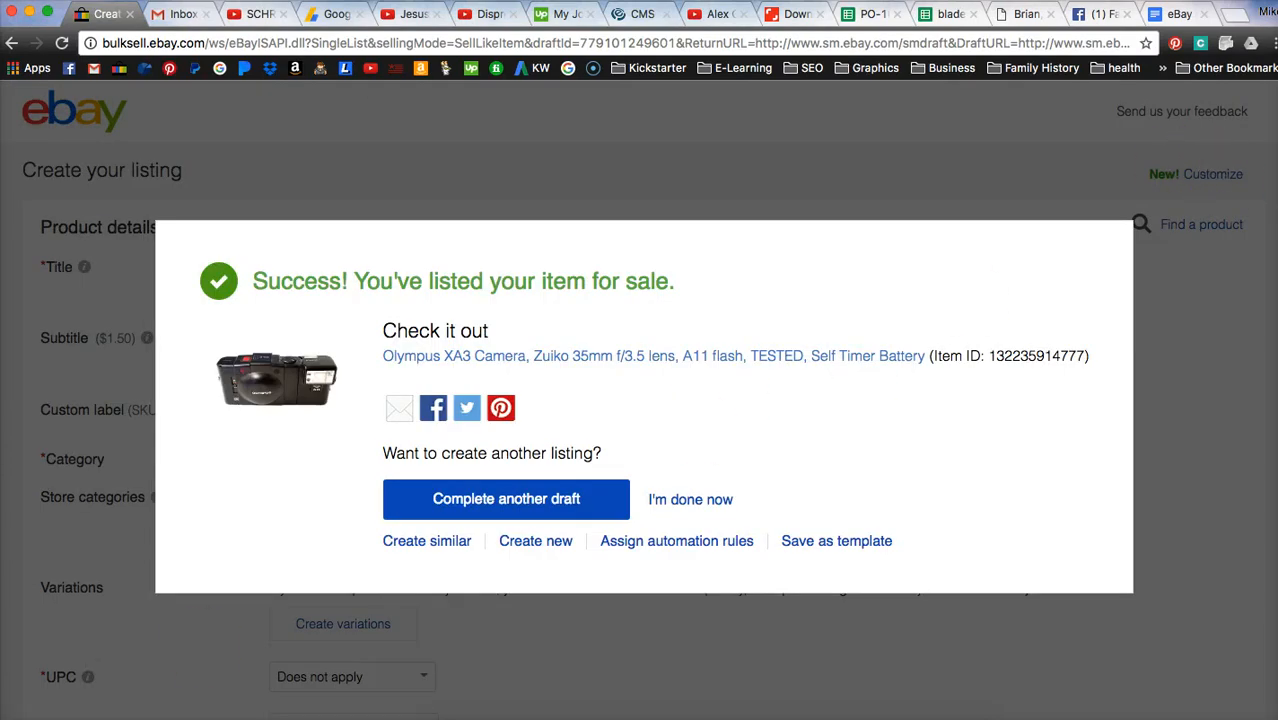
Switch to the other browser window, search the webinars page for "after", and return to the eBay listing confirmation.
key("super+grave")
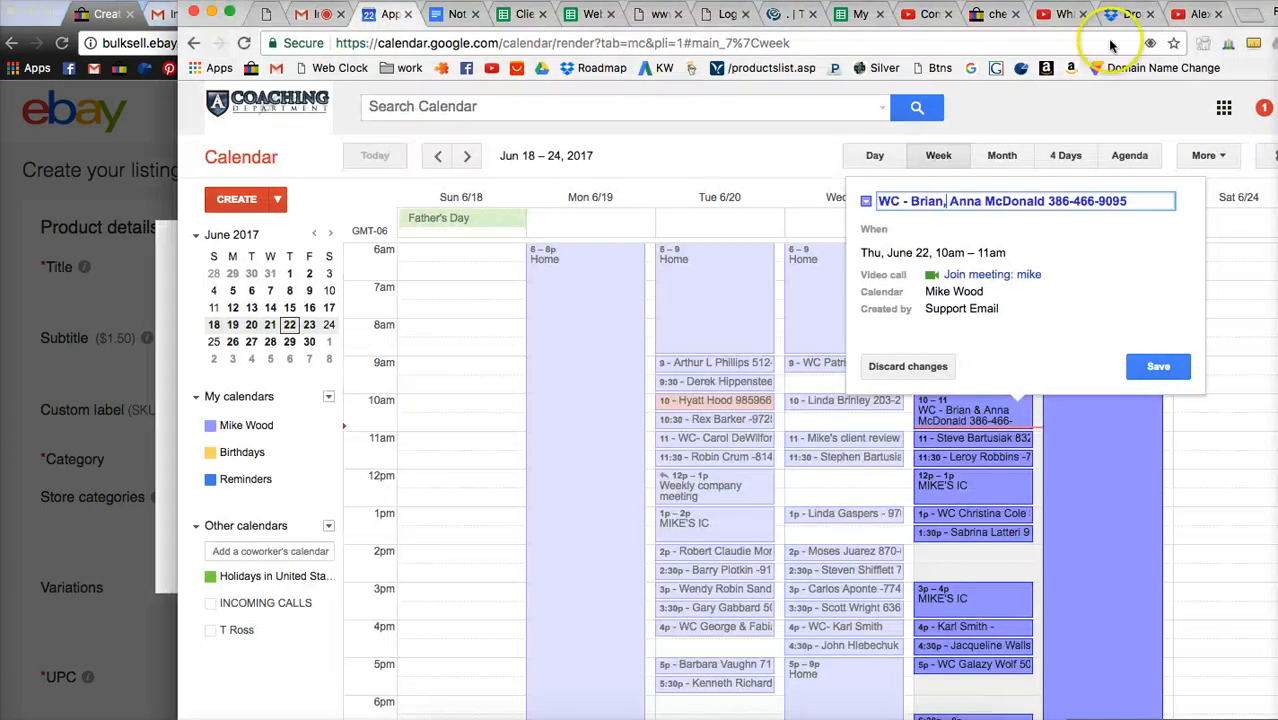
left_click(786, 14)
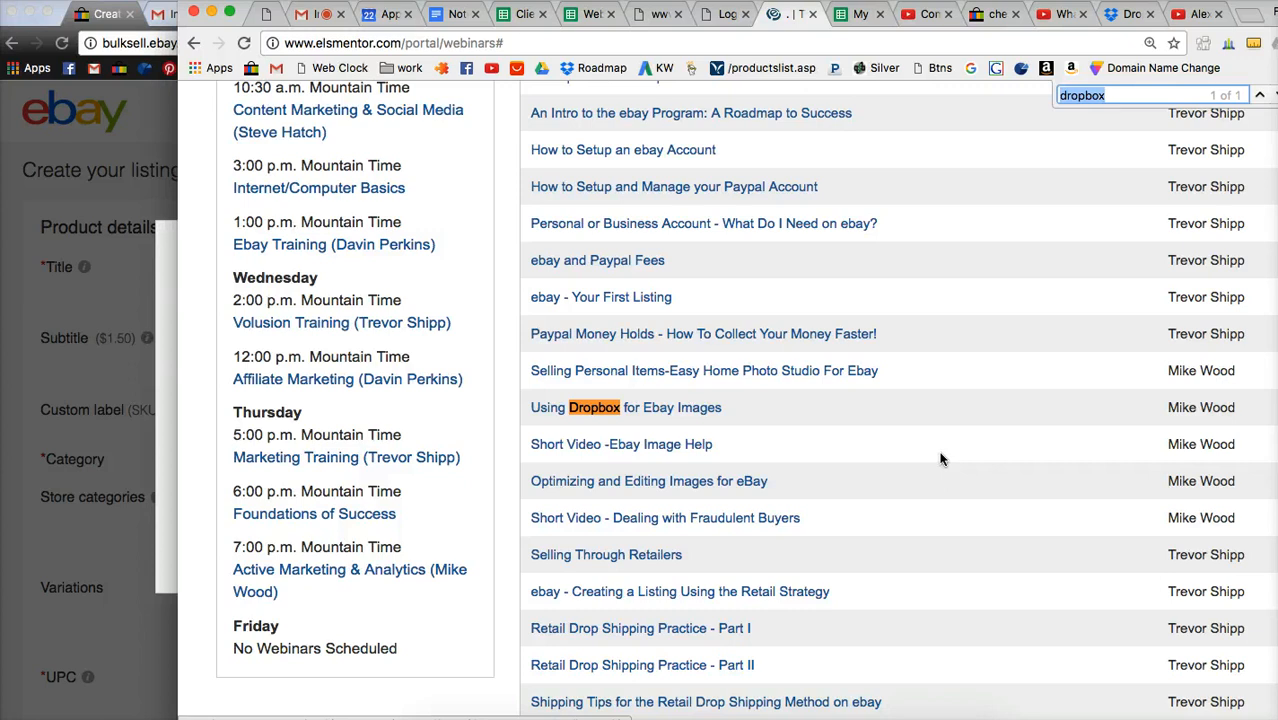
type("after")
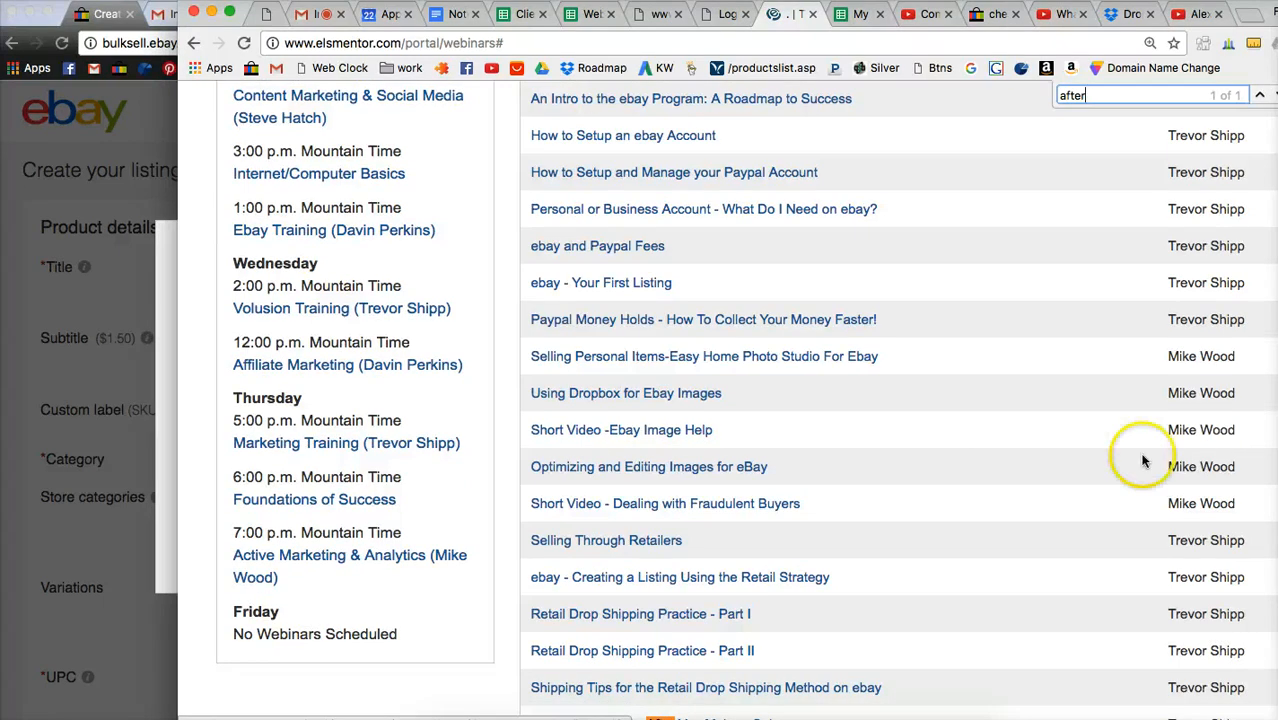
scroll(807, 542, "down", 4)
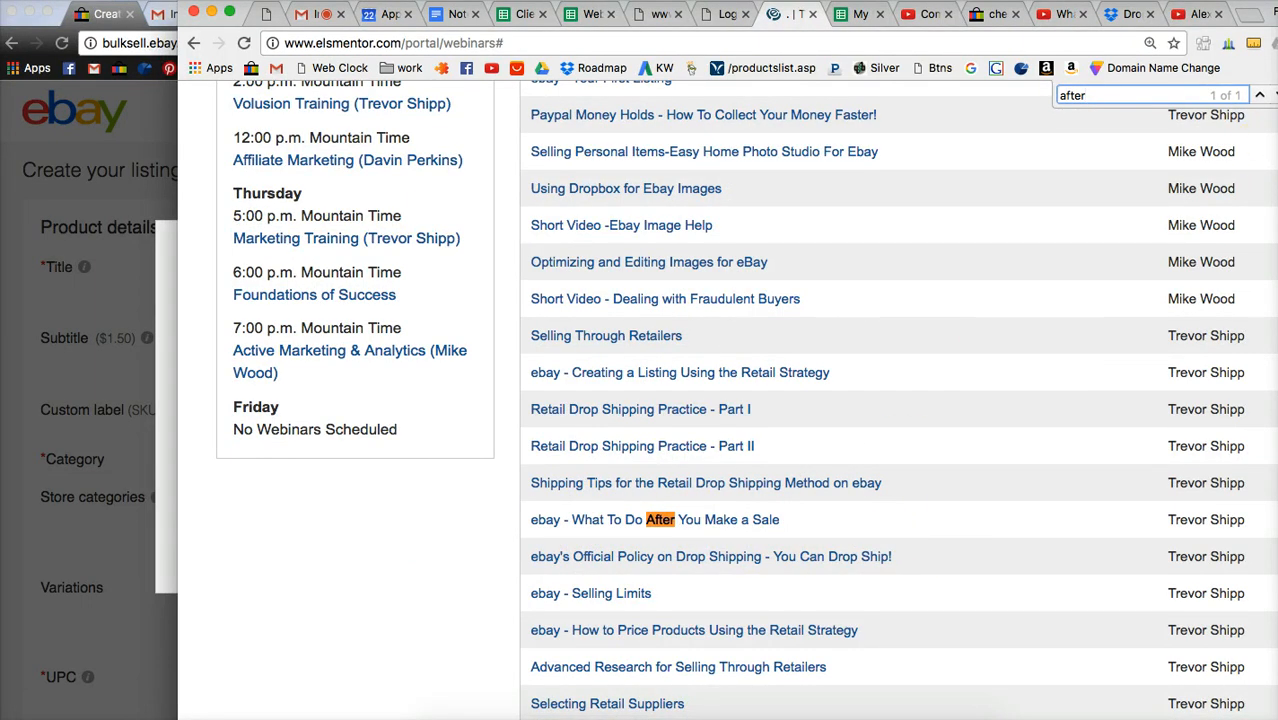
key("Escape")
left_click(165, 386)
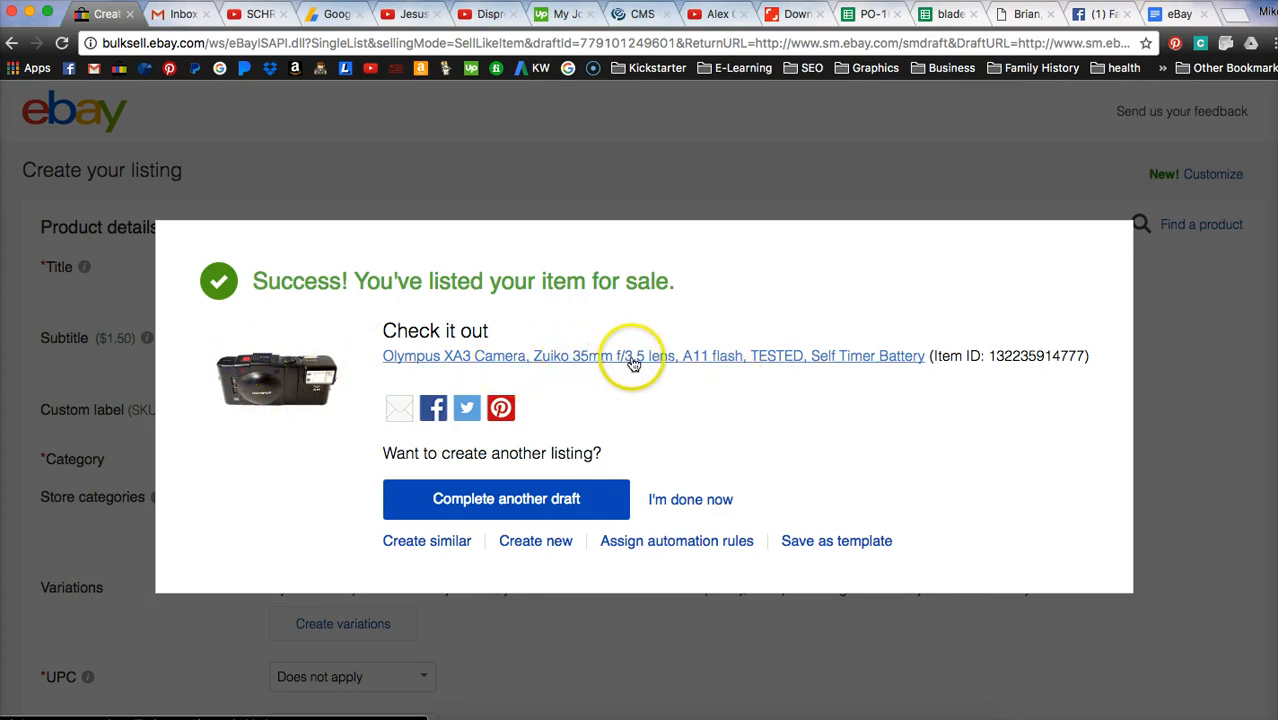
Open the published Olympus XA3 Camera listing from its title link in the confirmation.
right_click(709, 364)
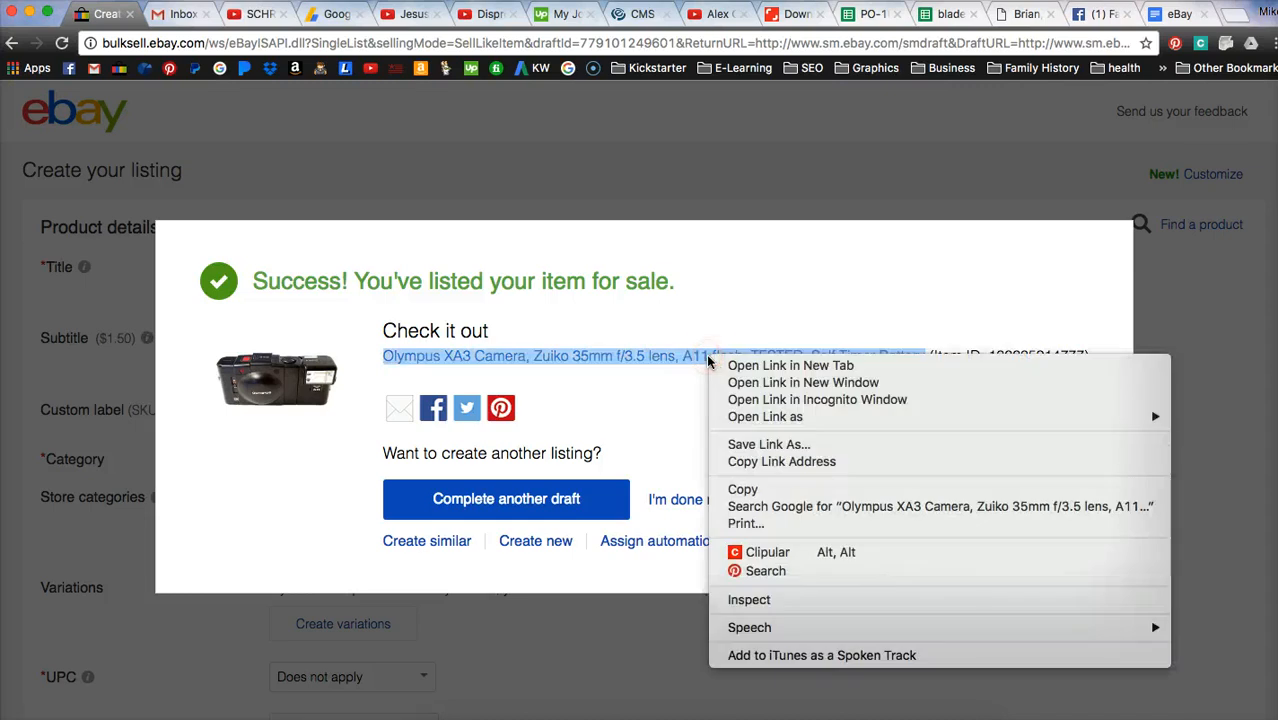
left_click(771, 462)
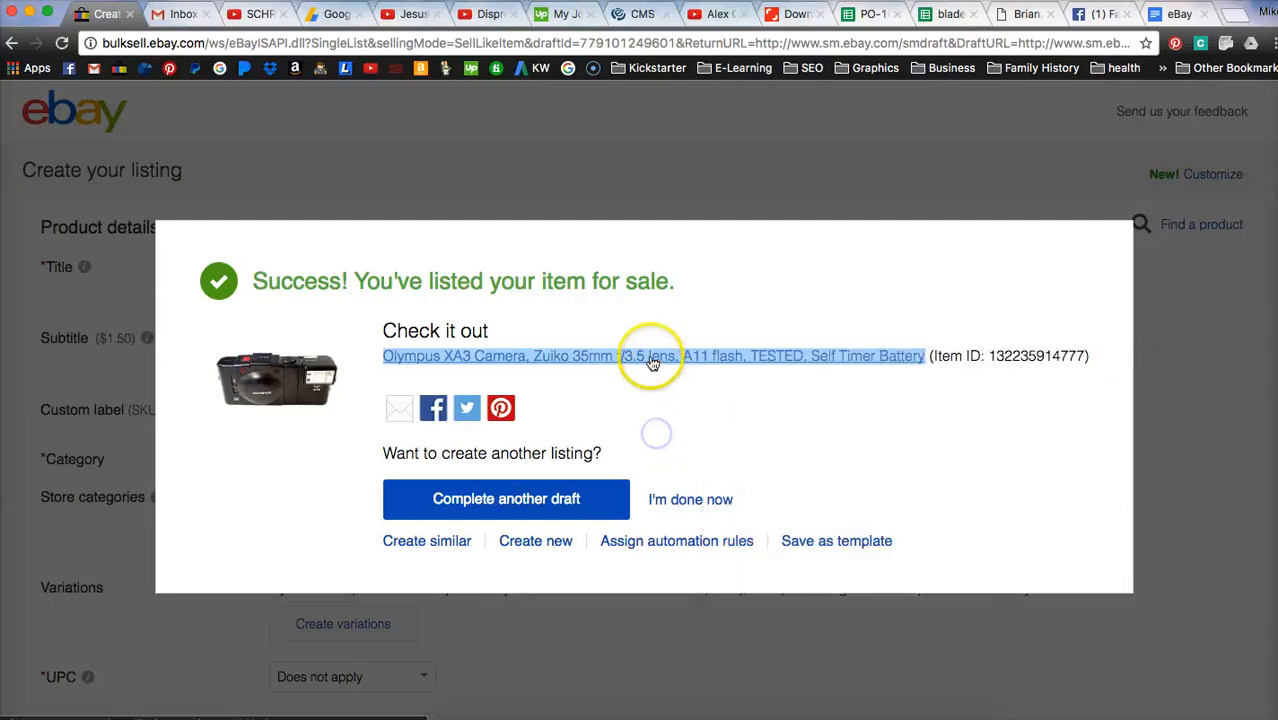
left_click(652, 362)
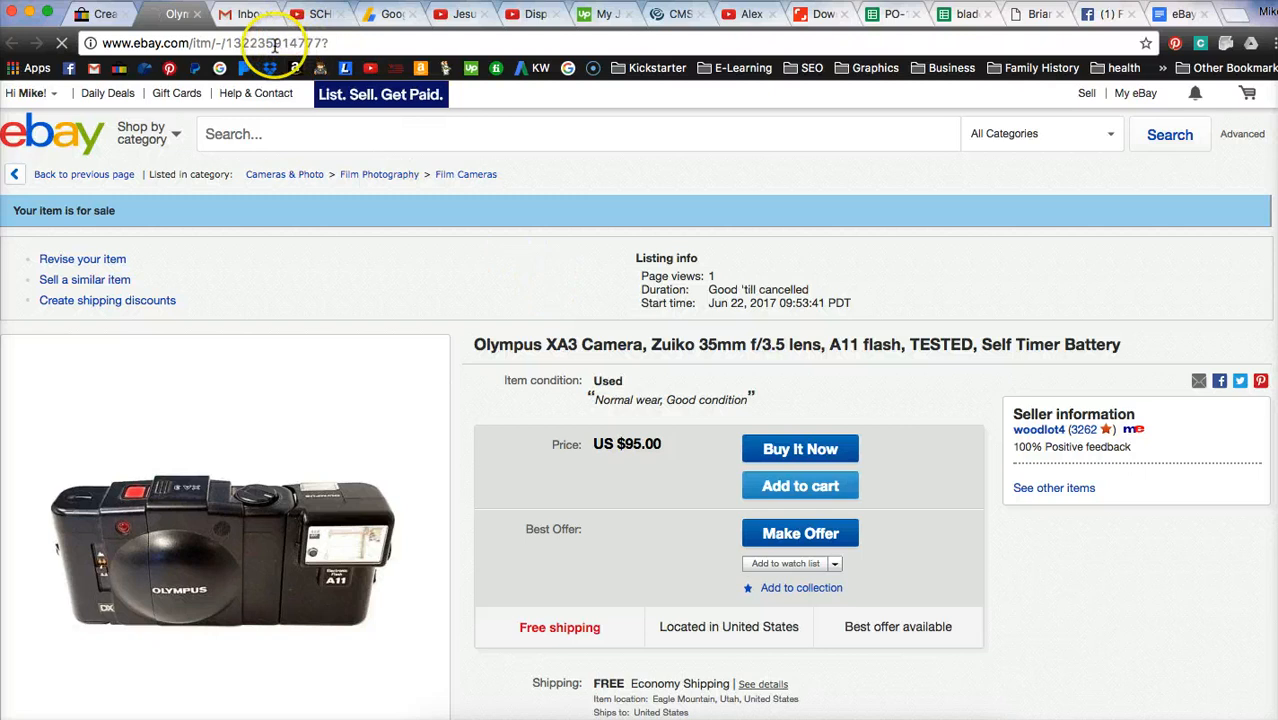
Examine how to copy the listing's web address and which email services can share it.
left_click(235, 44)
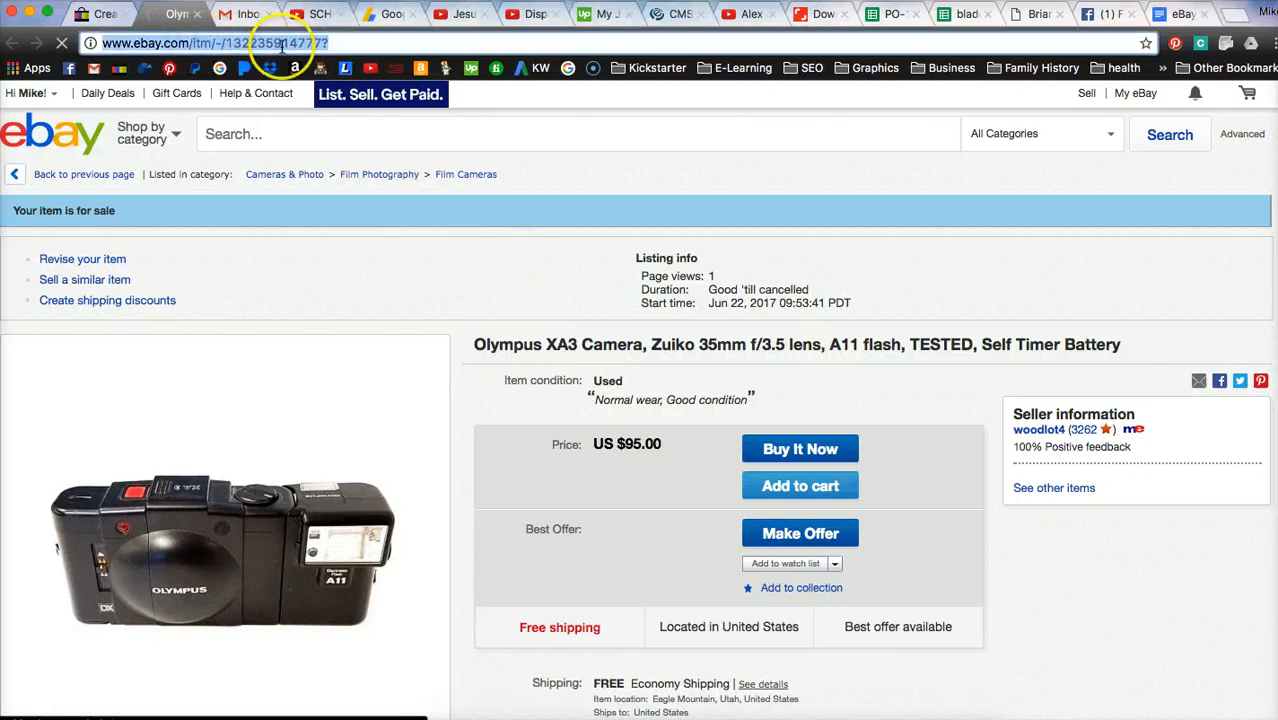
right_click(285, 46)
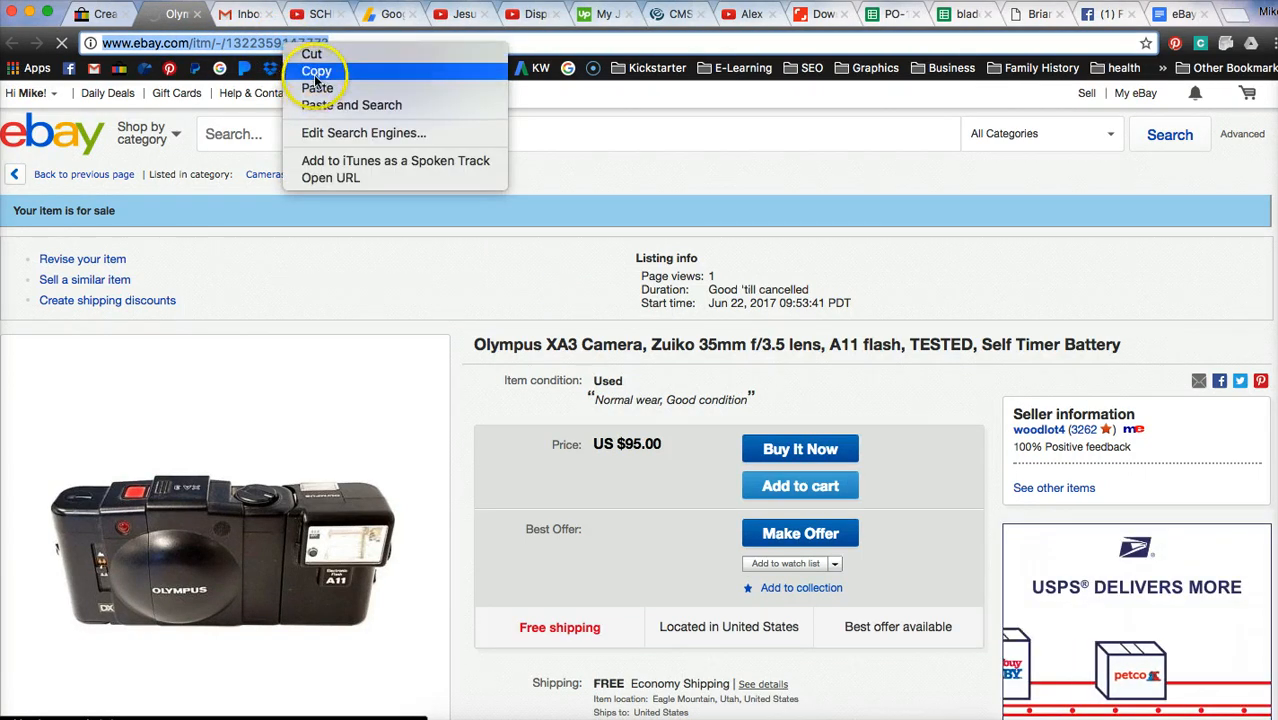
left_click(884, 376)
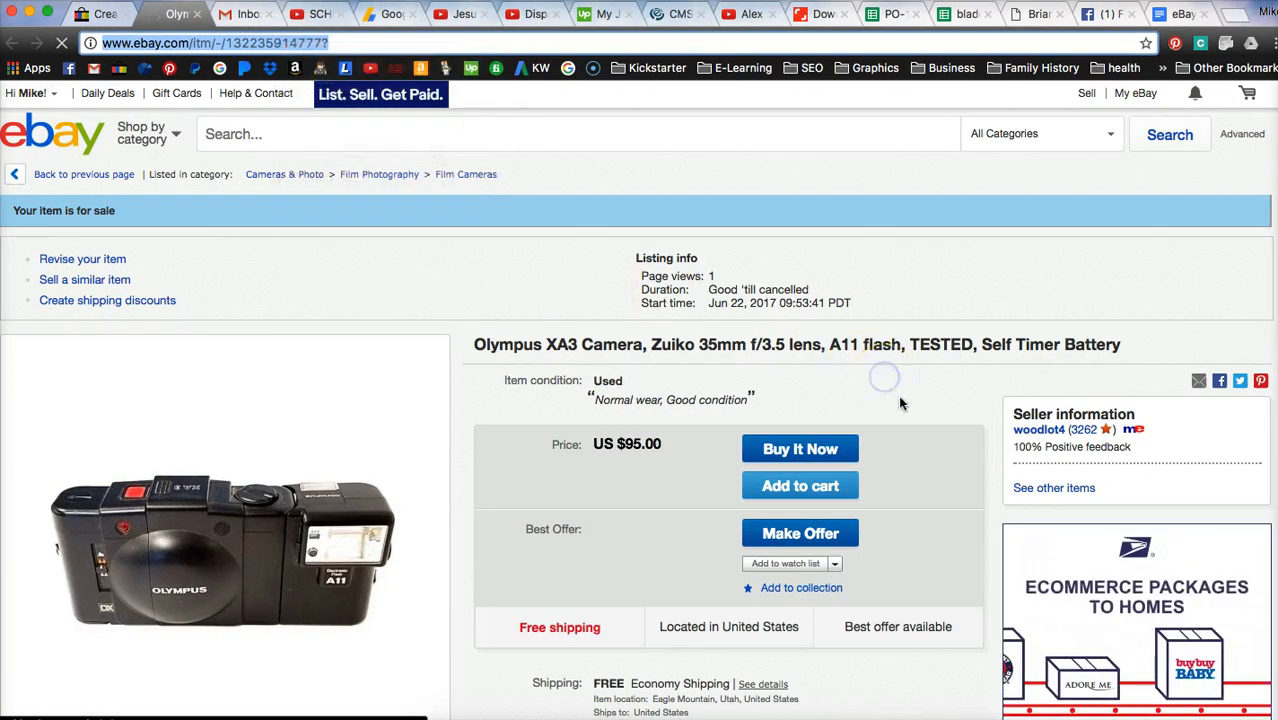
left_click(1199, 383)
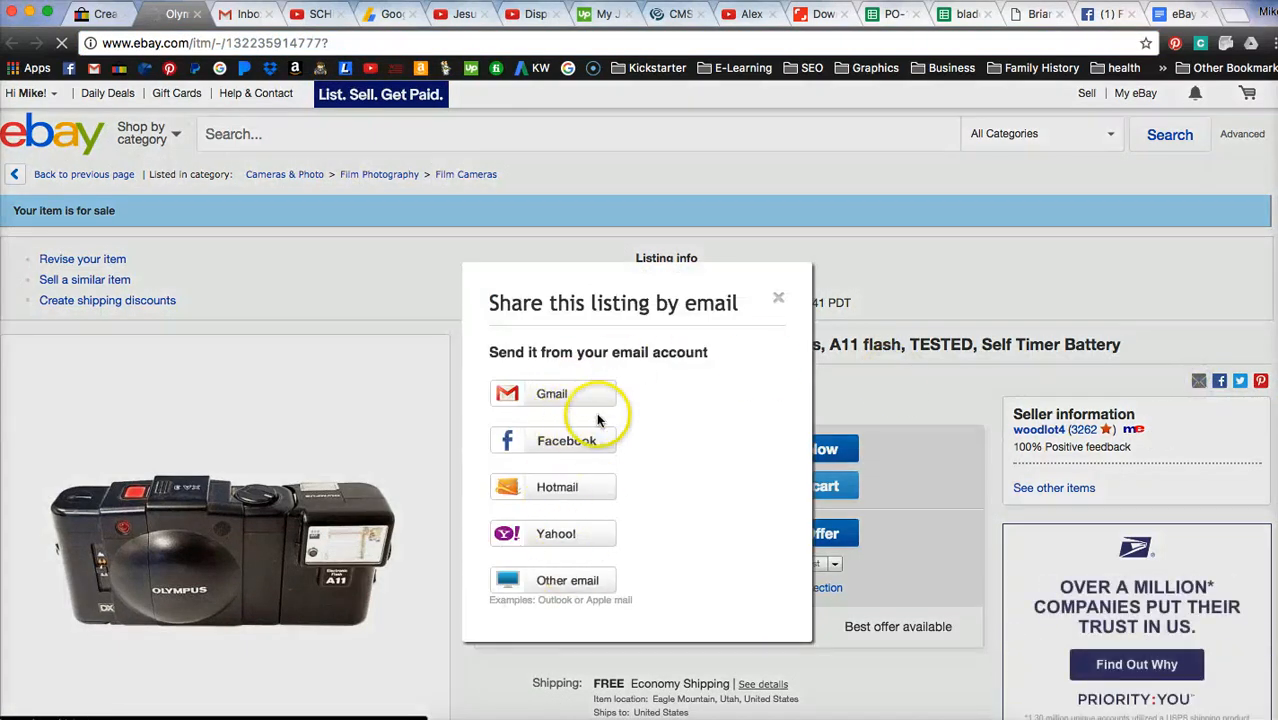
left_click(780, 300)
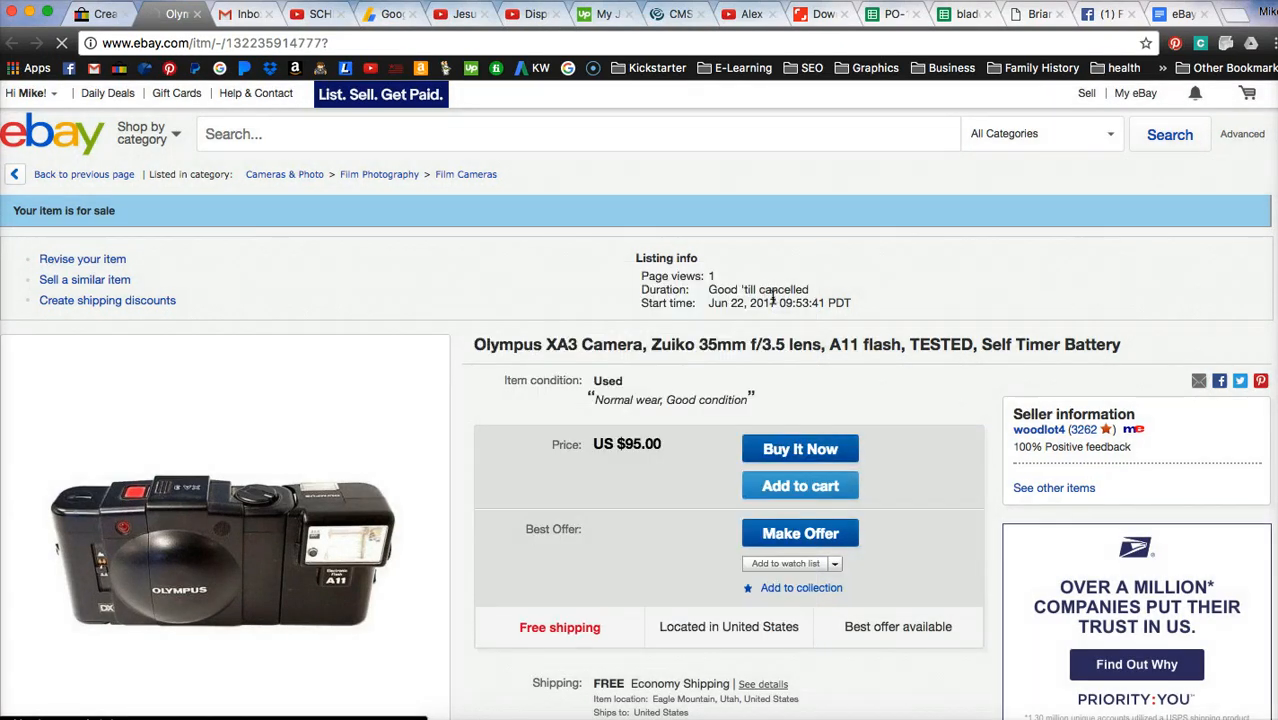